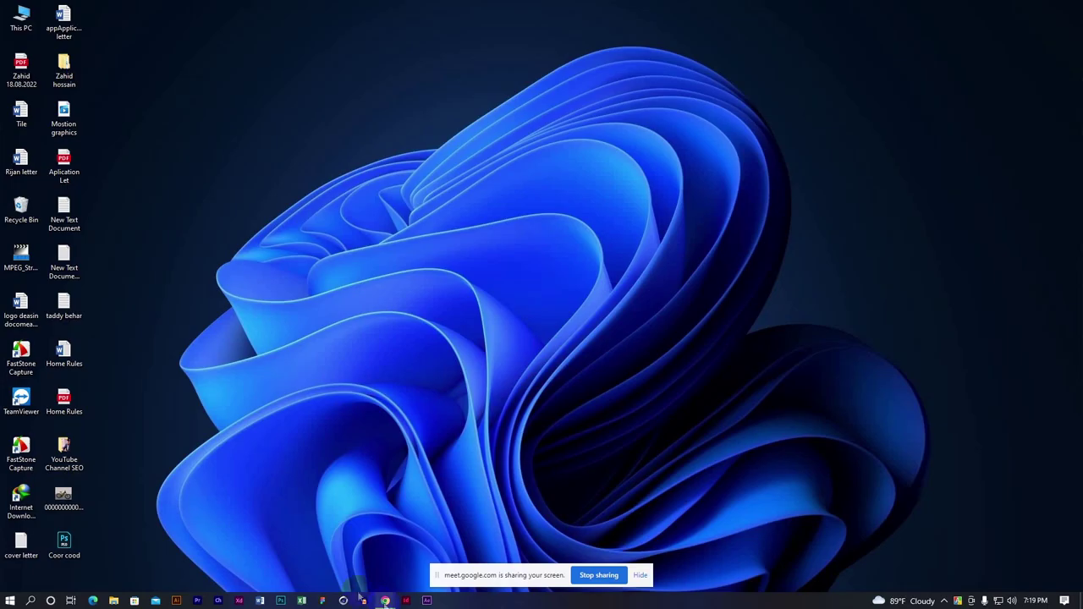
# Launch Adobe Photoshop from its taskbar icon
pyautogui.click(280, 603)
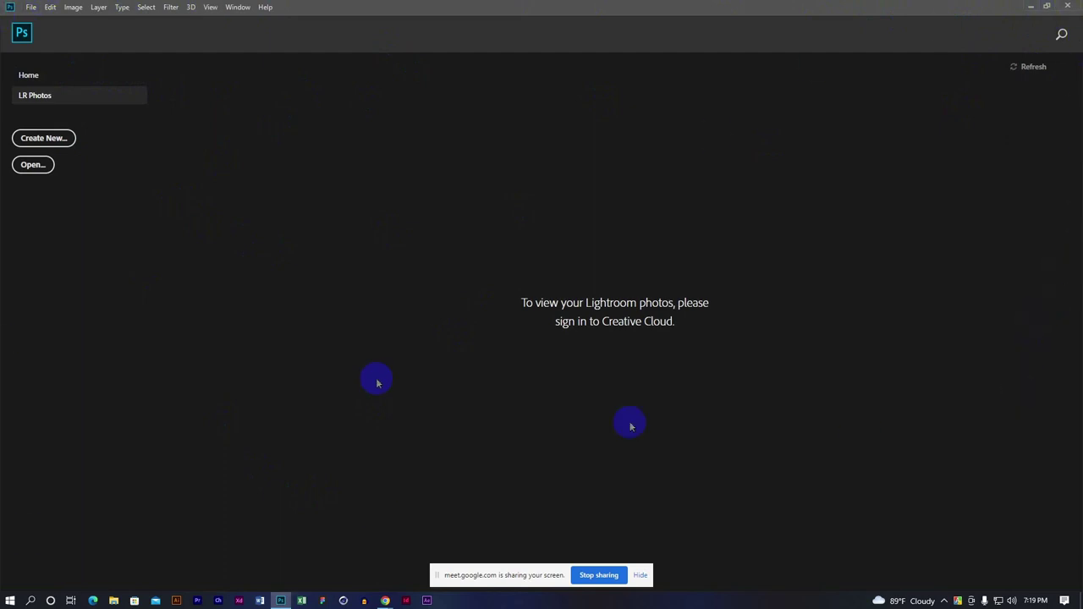
# Start a new document and briefly rename it, restoring the Untitled-1 name
pyautogui.click(31, 6)
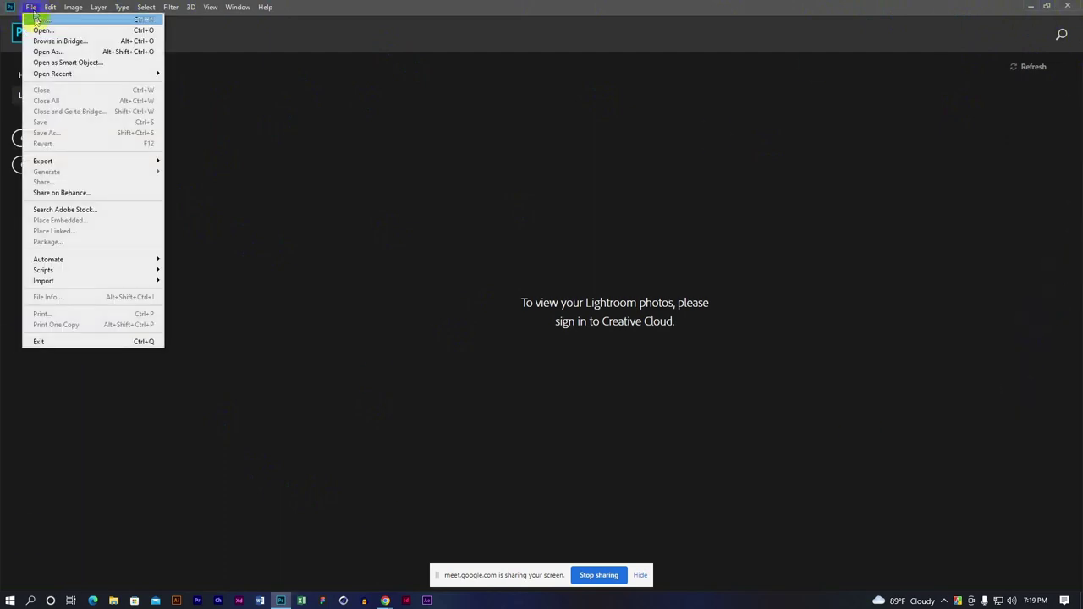
pyautogui.click(41, 20)
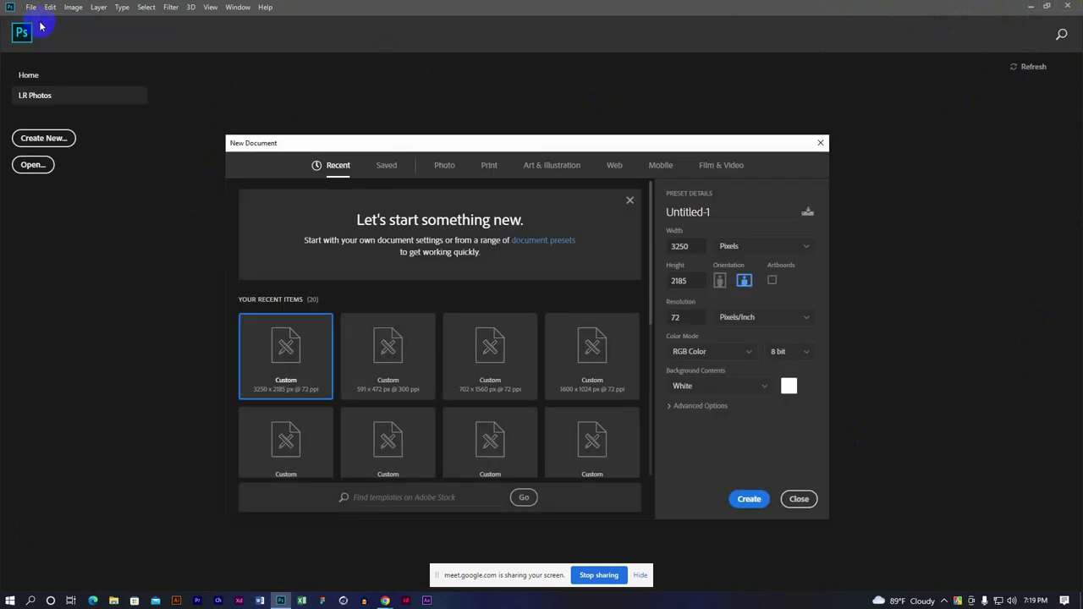
pyautogui.moveTo(411, 143); pyautogui.dragTo(383, 89)
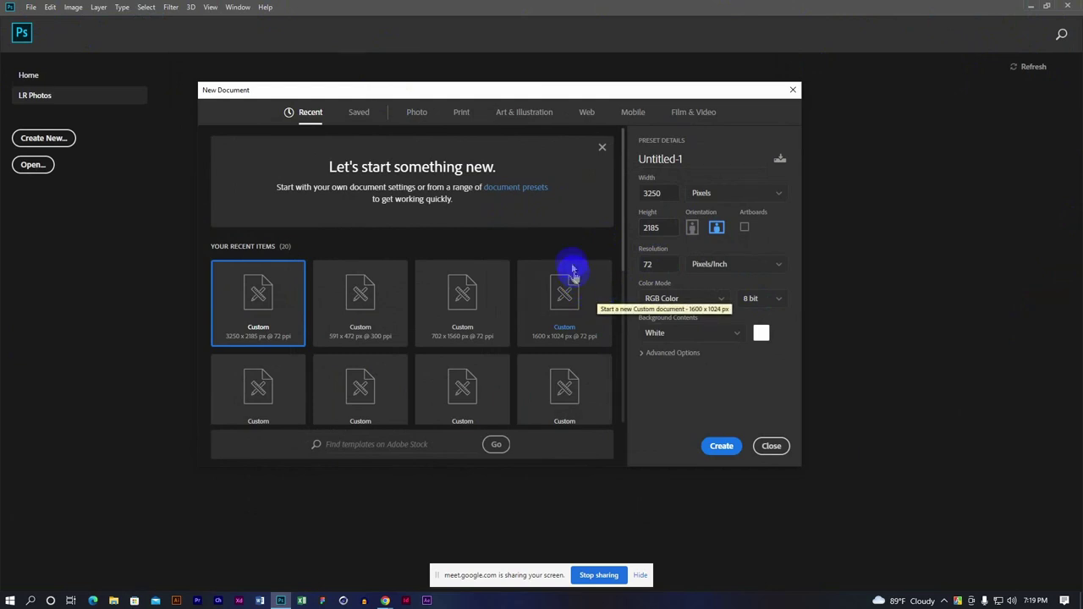
pyautogui.tripleClick(663, 157)
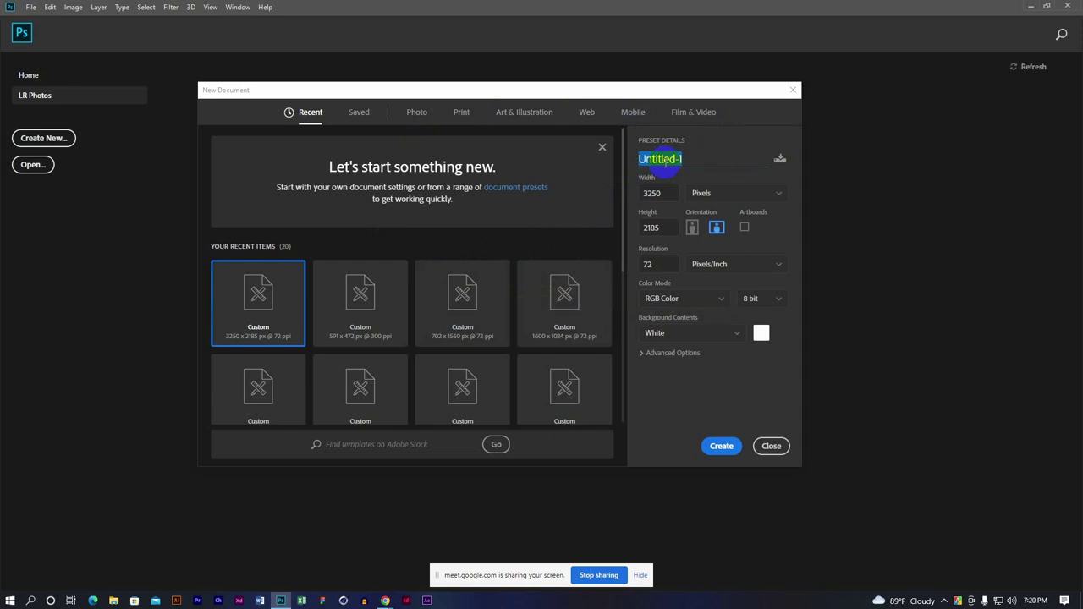
pyautogui.write('bbbb')
pyautogui.press('BackSpace')
pyautogui.press('BackSpace')
pyautogui.press('BackSpace')
pyautogui.press('BackSpace')
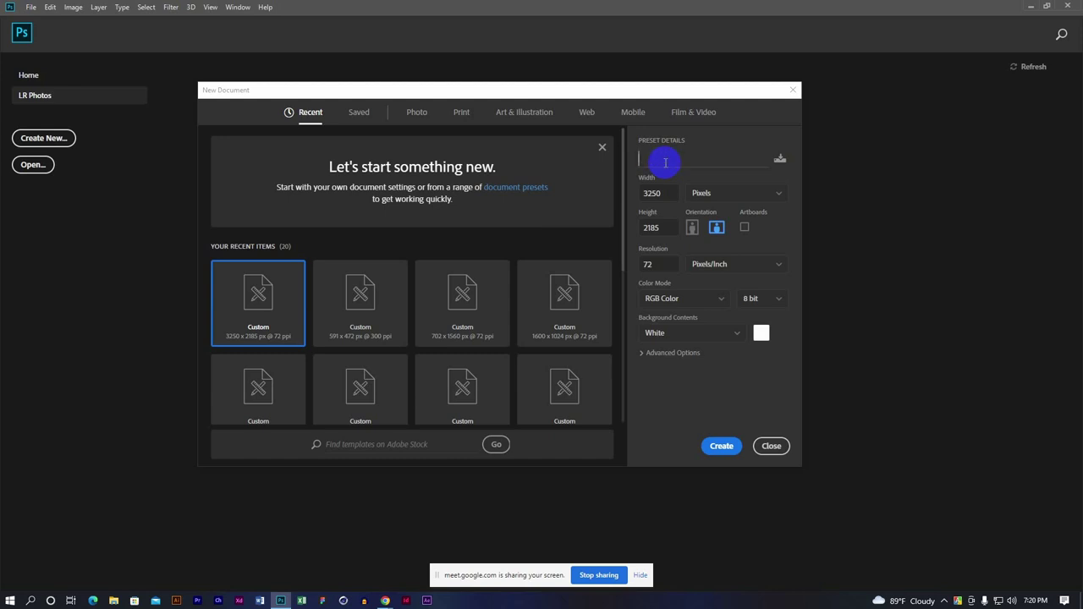
# Switch the width and height units from Pixels to Inches (45.139 × 30.347)
pyautogui.click(761, 198)
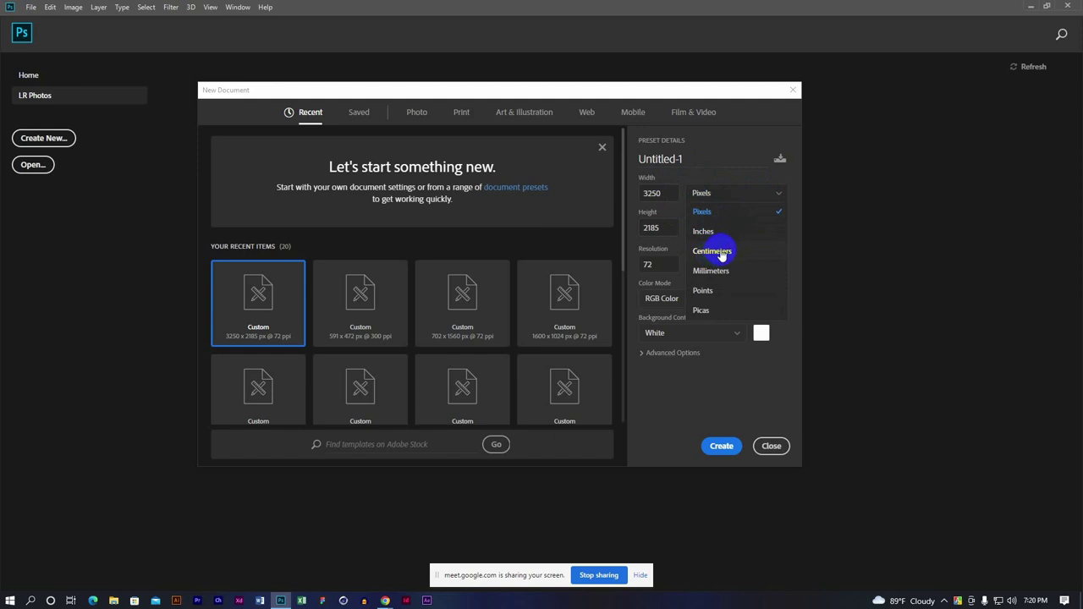
pyautogui.click(715, 172)
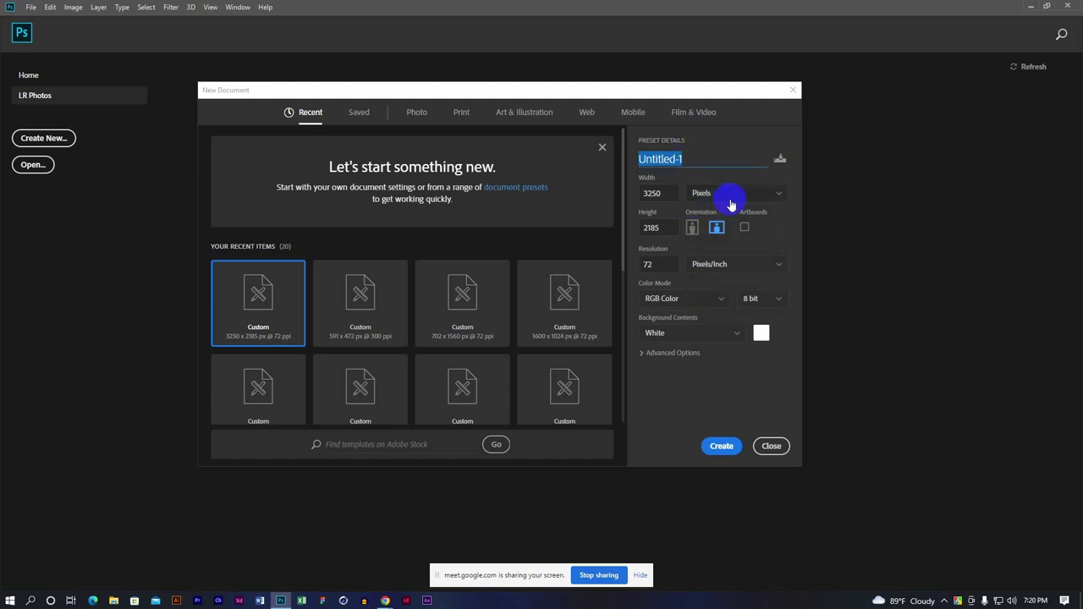
pyautogui.click(731, 205)
pyautogui.click(727, 195)
pyautogui.click(724, 193)
pyautogui.click(723, 198)
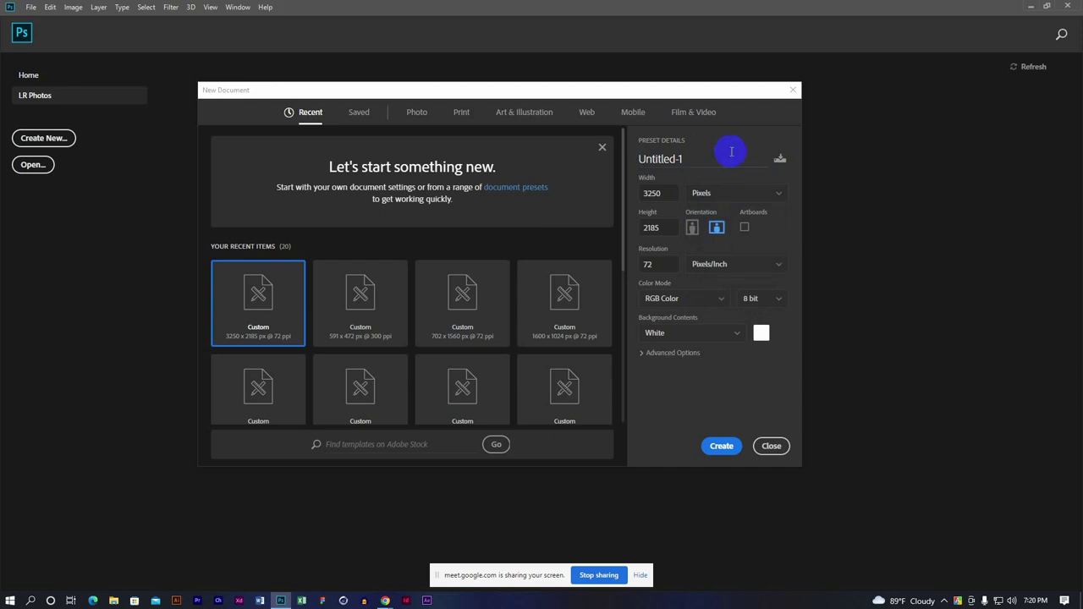
pyautogui.click(736, 200)
pyautogui.click(738, 201)
pyautogui.click(727, 202)
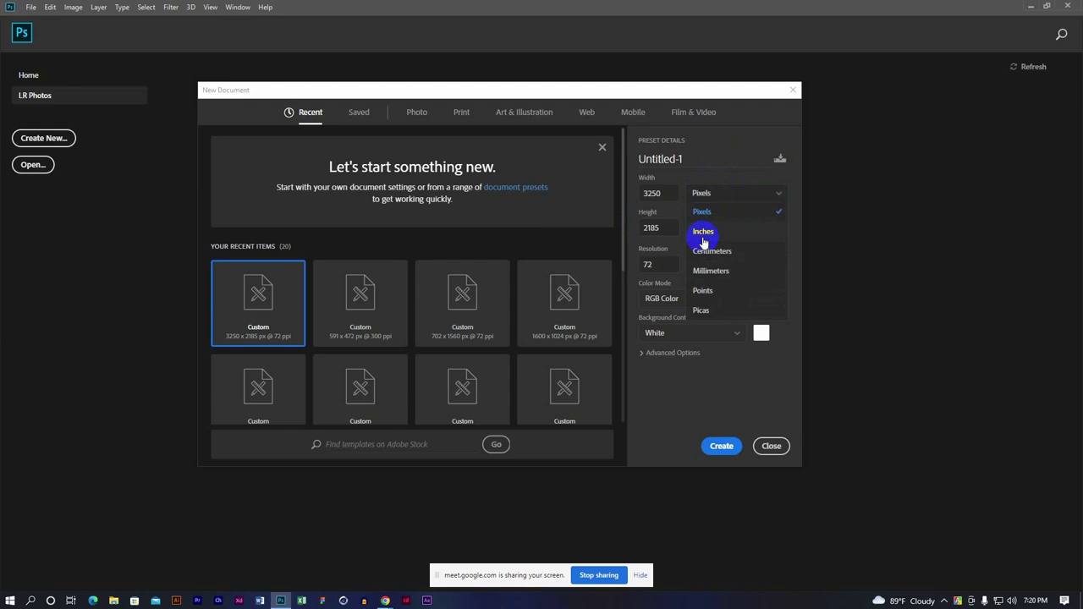
pyautogui.click(703, 233)
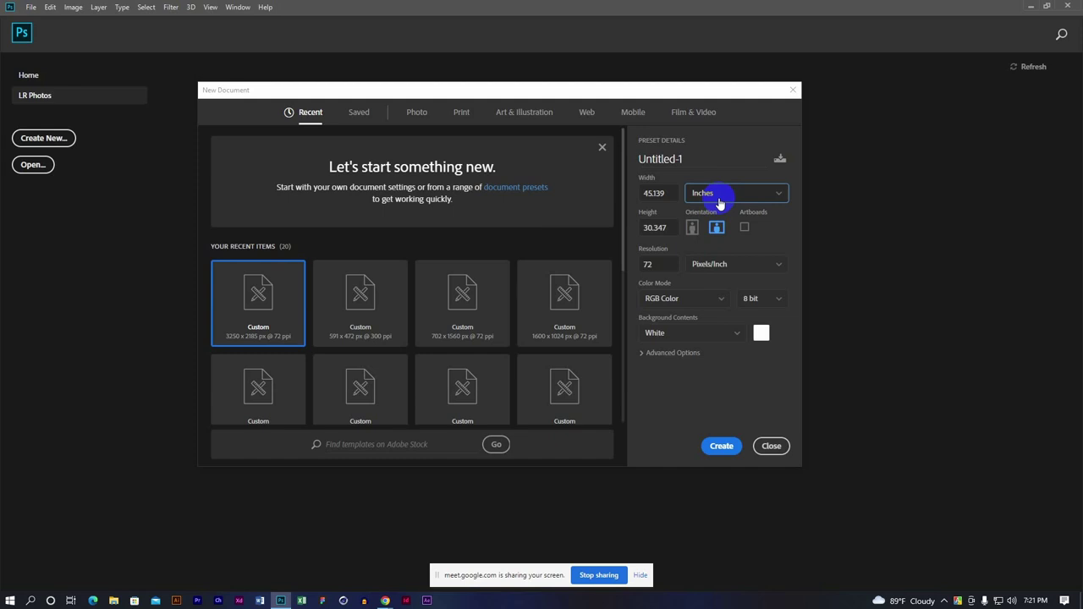
# Switch the units back to pixels and set resolution to 72 ppi
pyautogui.moveTo(660, 263); pyautogui.dragTo(630, 264)
pyautogui.write('3000')
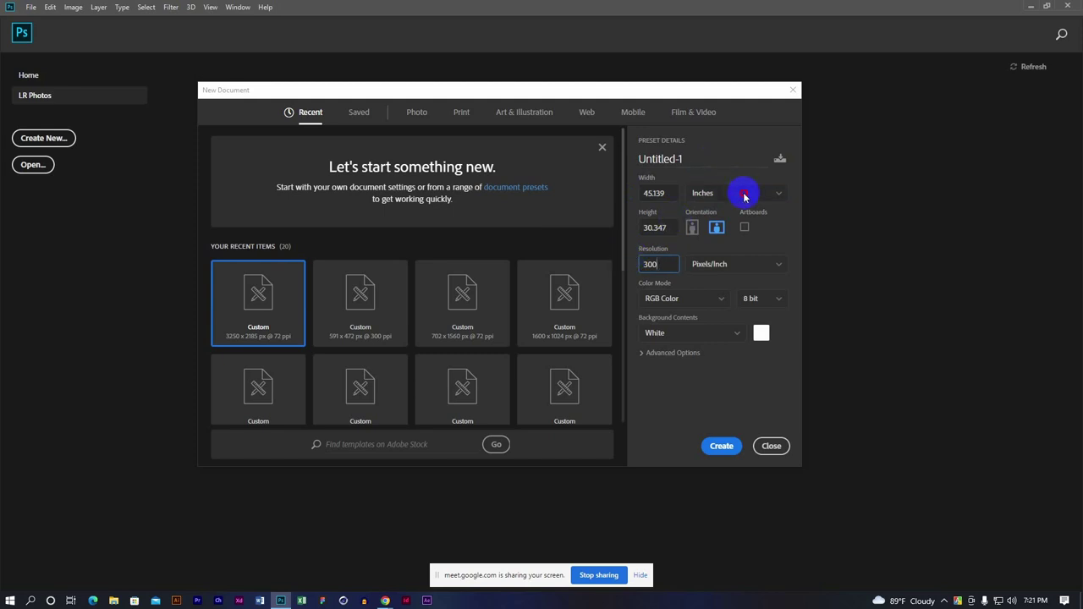
pyautogui.click(743, 198)
pyautogui.click(719, 213)
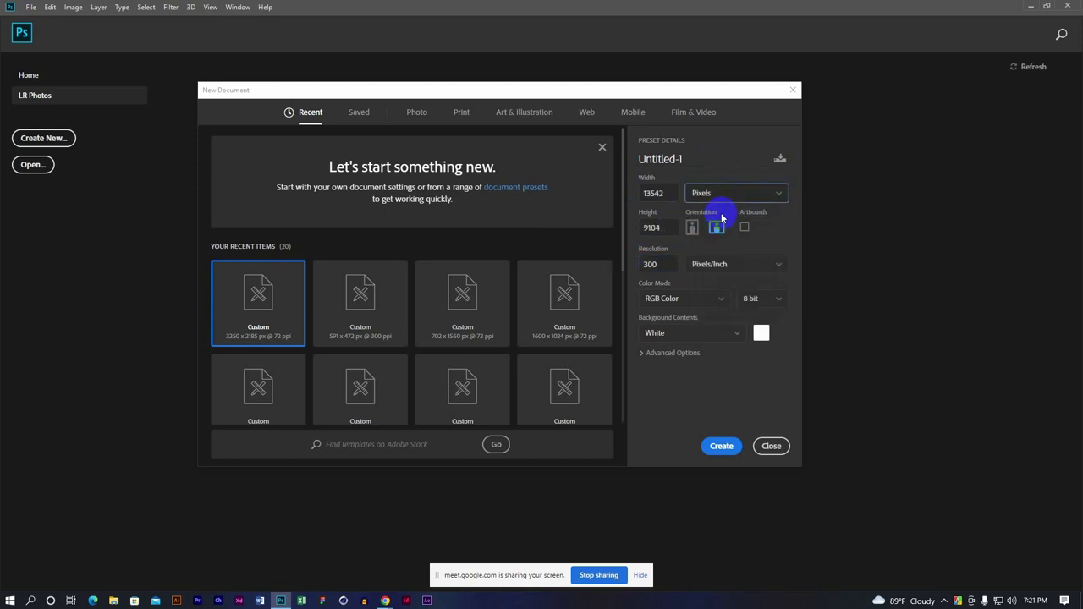
pyautogui.moveTo(665, 265); pyautogui.dragTo(633, 266)
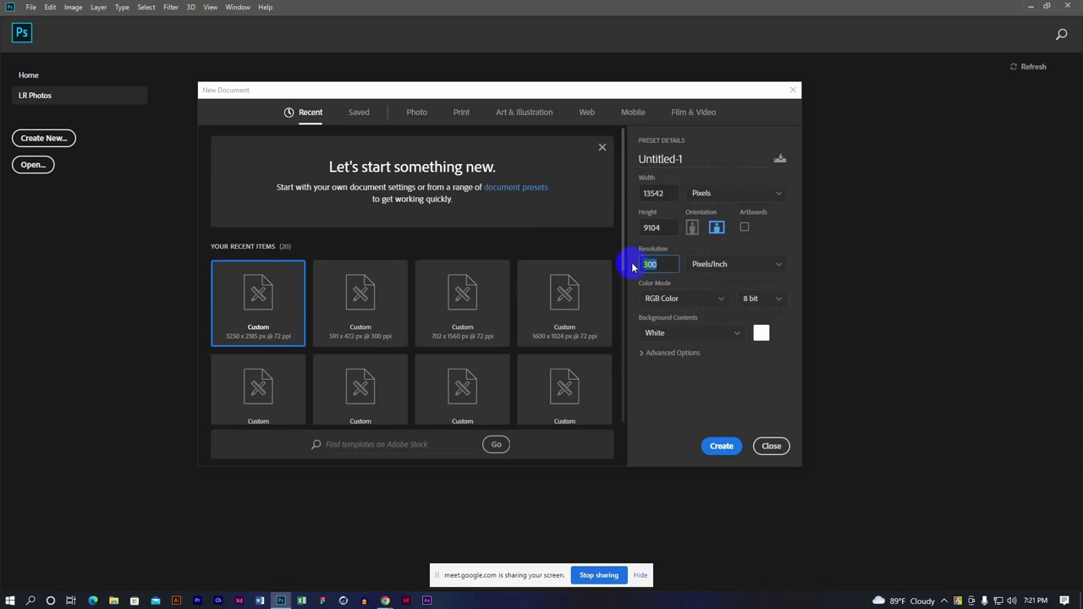
pyautogui.write('72')
# Set the document size to 720 × 576 pixels
pyautogui.moveTo(669, 193); pyautogui.dragTo(639, 194)
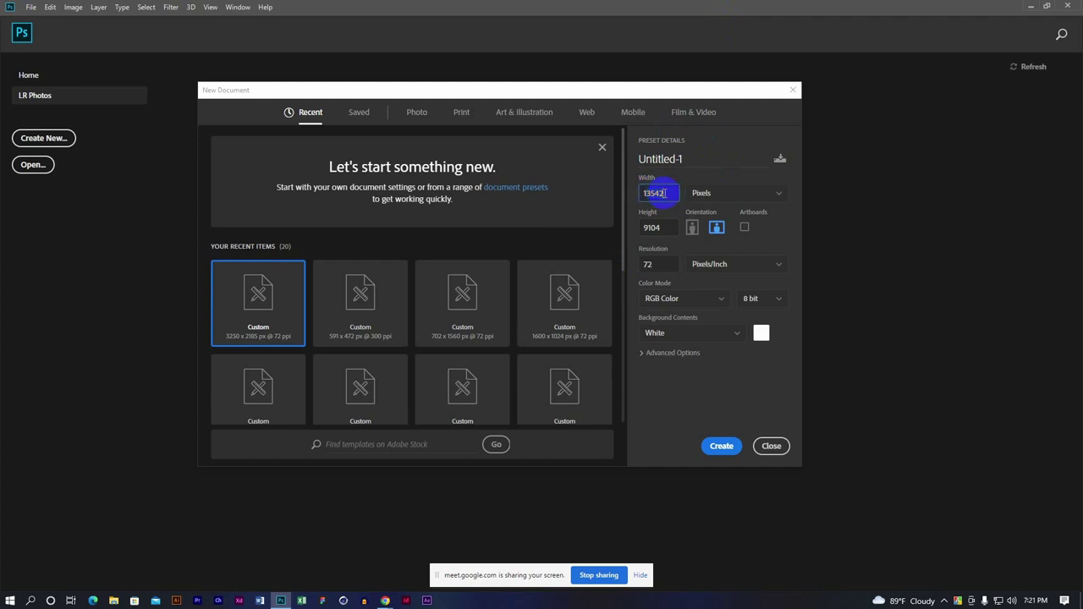
pyautogui.moveTo(640, 194); pyautogui.dragTo(628, 198)
pyautogui.write('720')
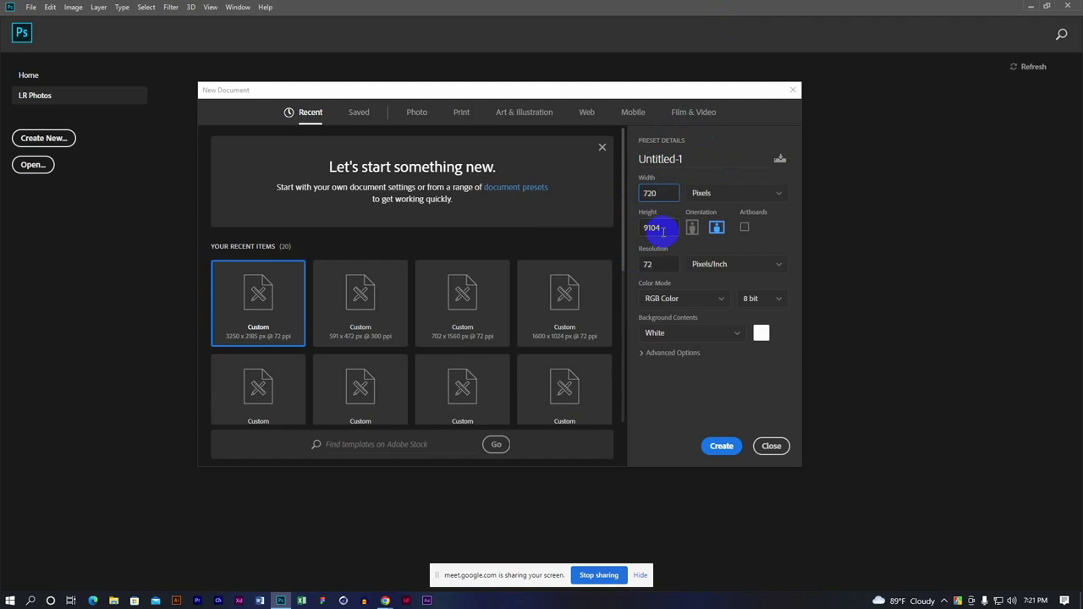
pyautogui.moveTo(662, 229); pyautogui.dragTo(617, 227)
pyautogui.write('576')
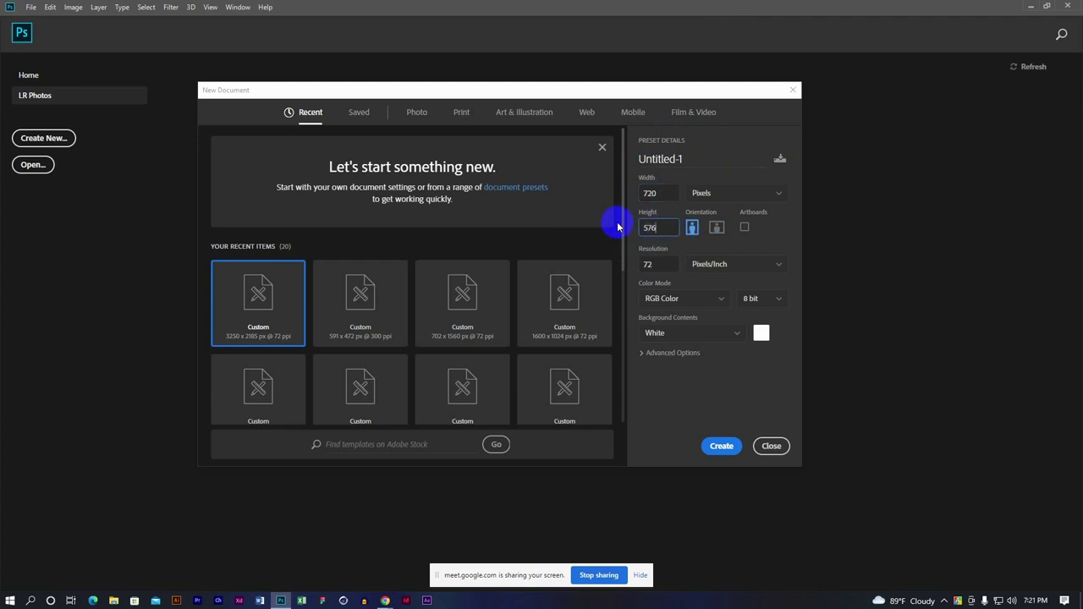
pyautogui.click(742, 271)
pyautogui.click(730, 252)
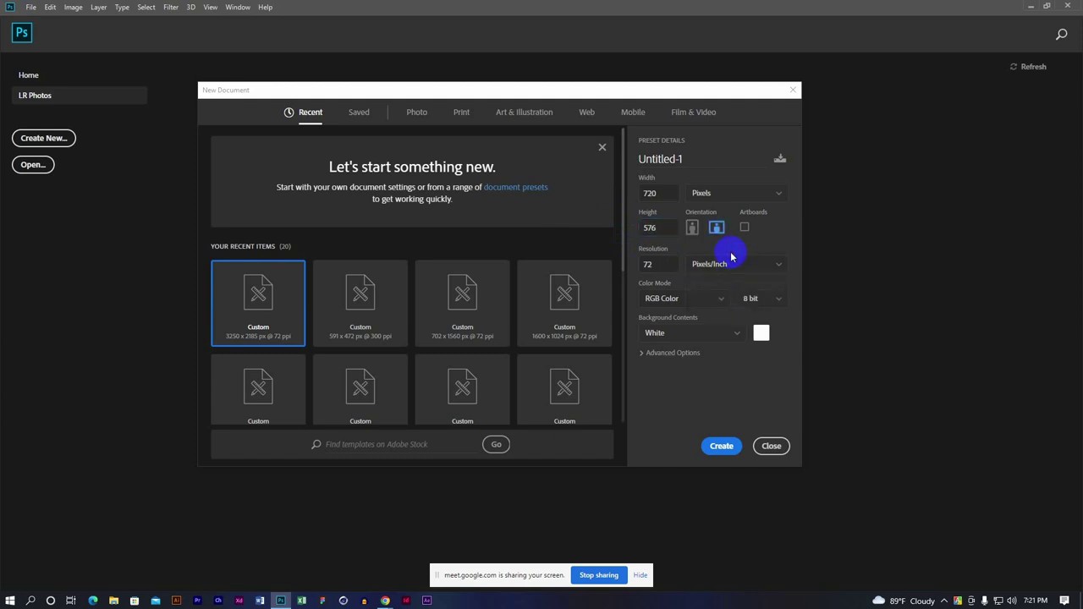
# Set Untitled-1's colour mode to CMYK Color and its resolution to 300 ppi
pyautogui.click(723, 304)
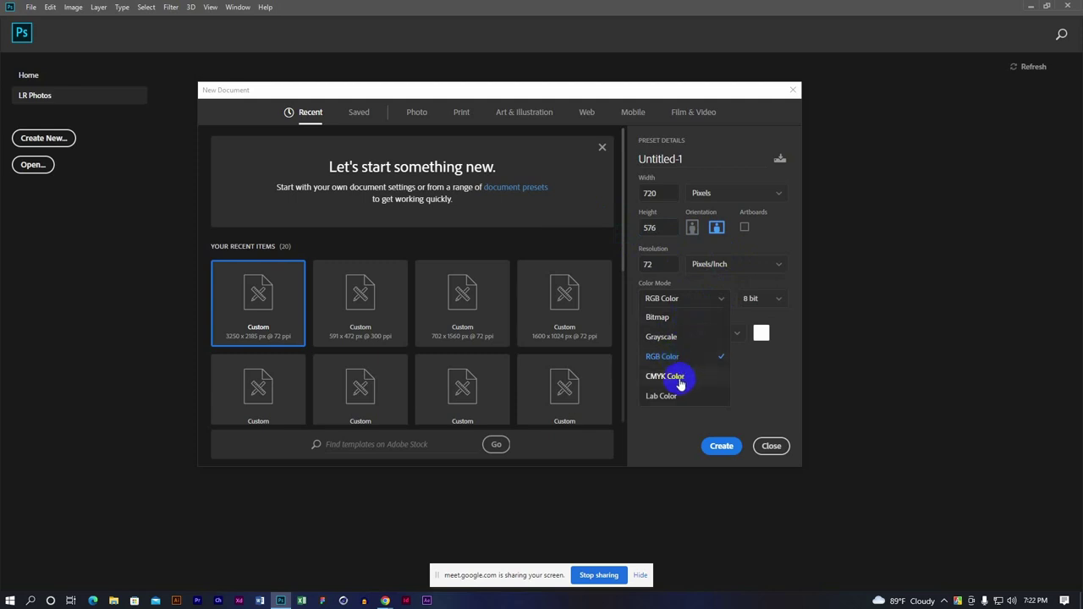
pyautogui.click(681, 358)
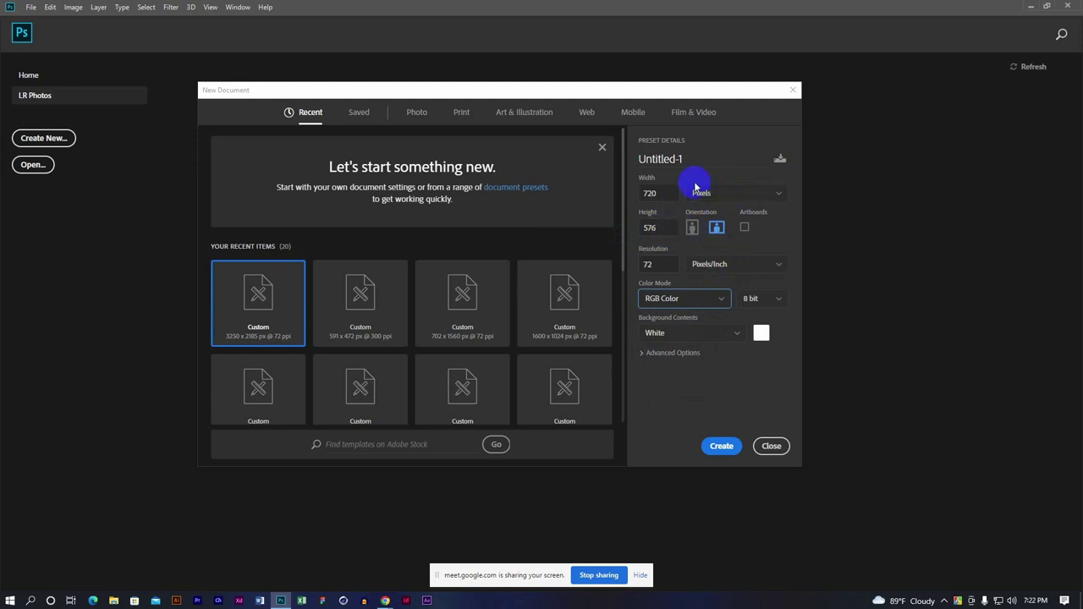
pyautogui.doubleClick(656, 266)
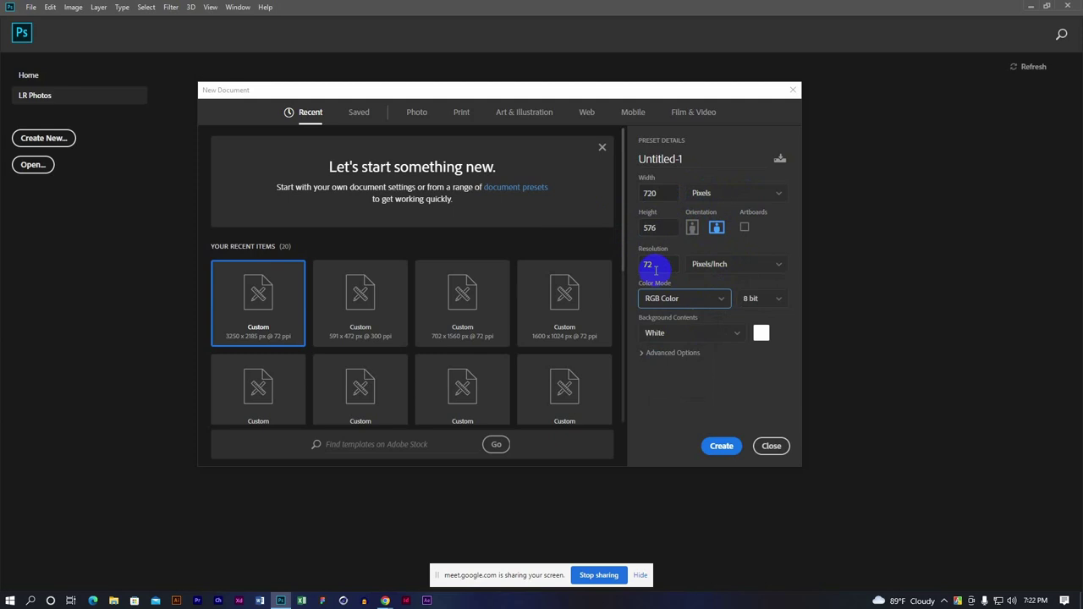
pyautogui.click(690, 306)
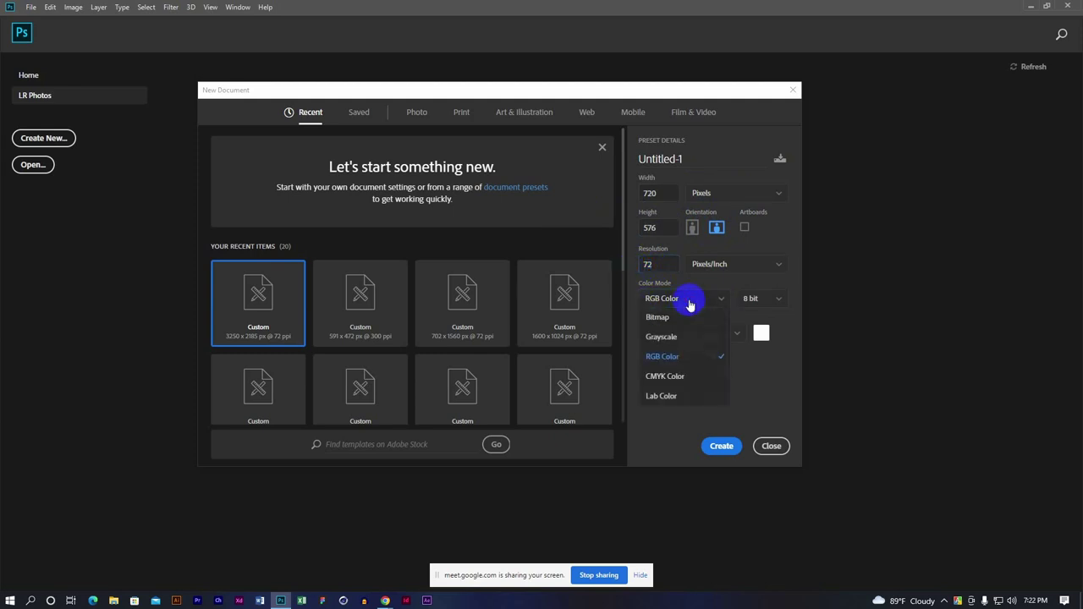
pyautogui.click(674, 375)
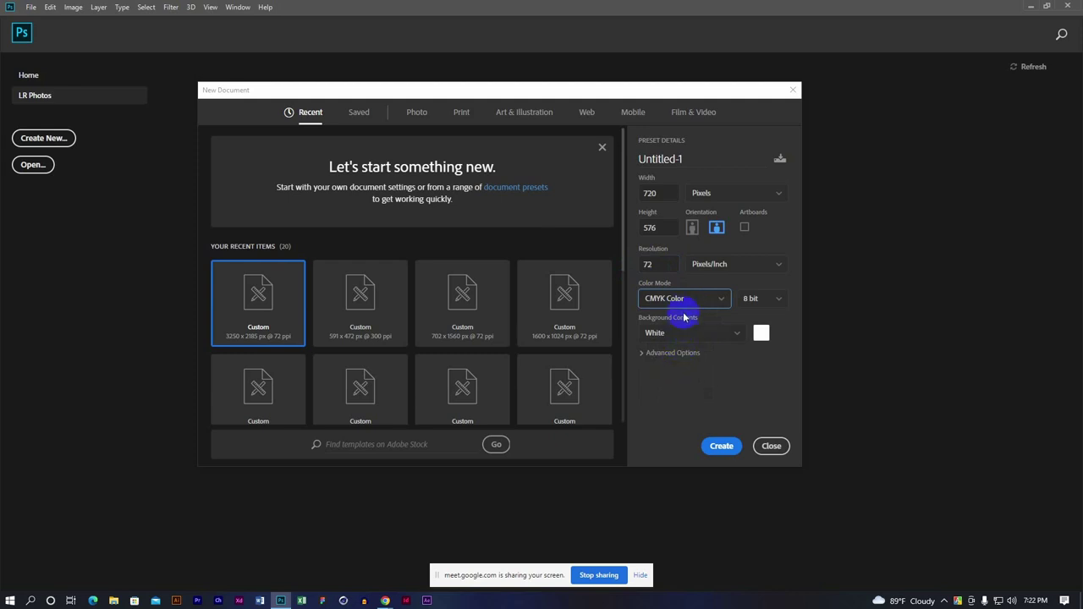
pyautogui.doubleClick(673, 265)
pyautogui.write('300')
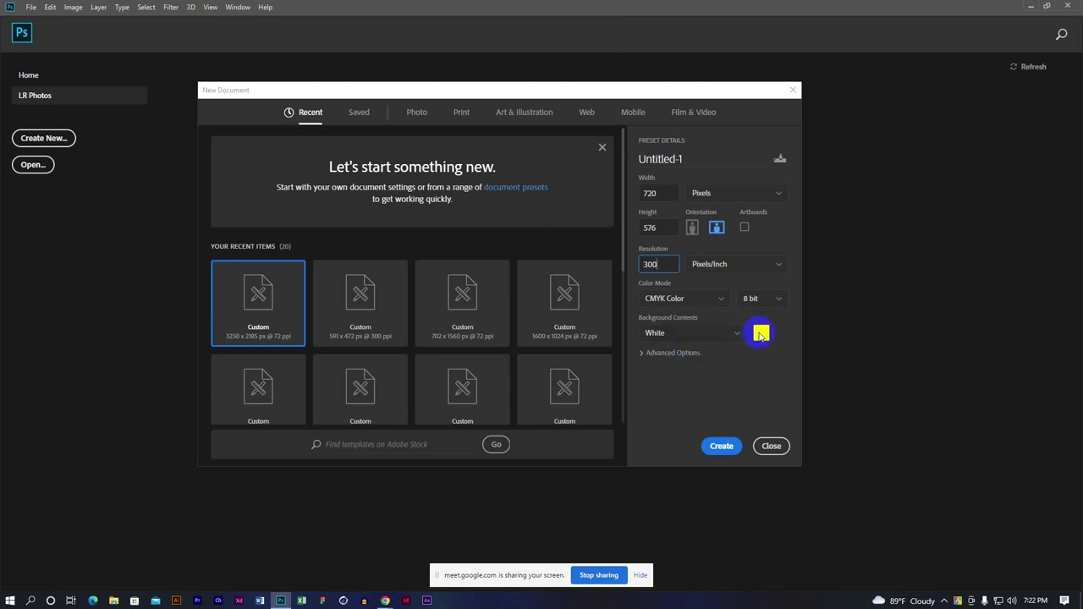
# Try a red background, keep white, and create the 720 × 576 canvas
pyautogui.click(759, 332)
pyautogui.click(797, 145)
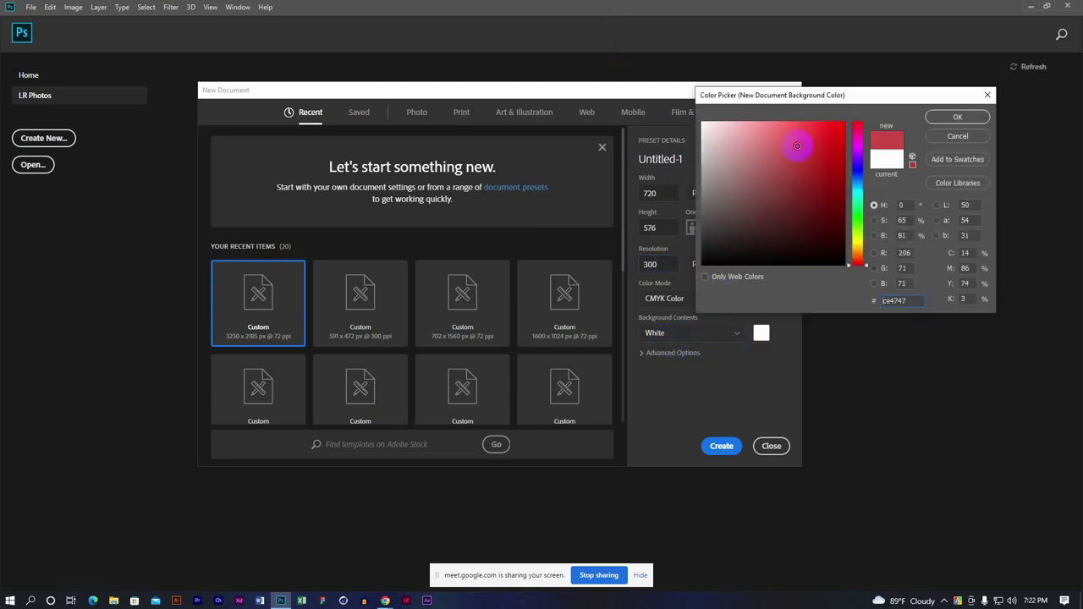
pyautogui.click(954, 137)
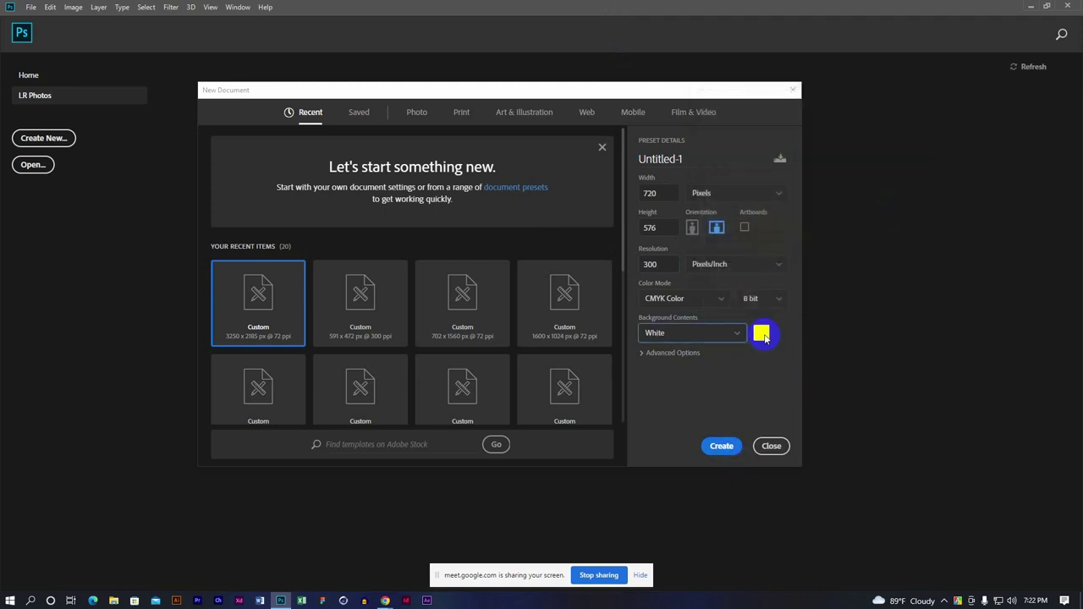
pyautogui.click(721, 446)
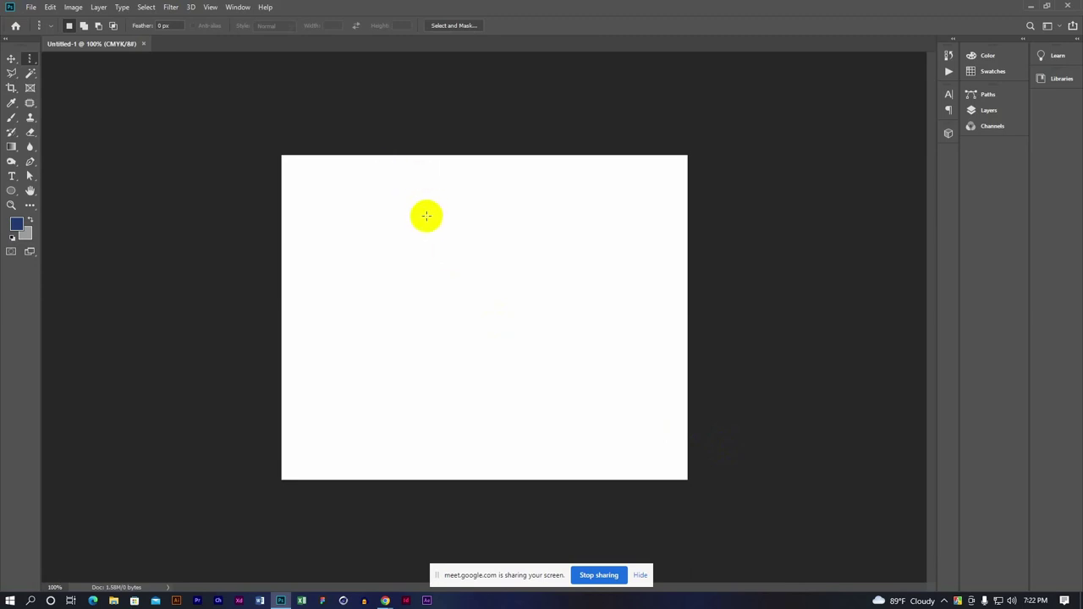
pyautogui.click(565, 320)
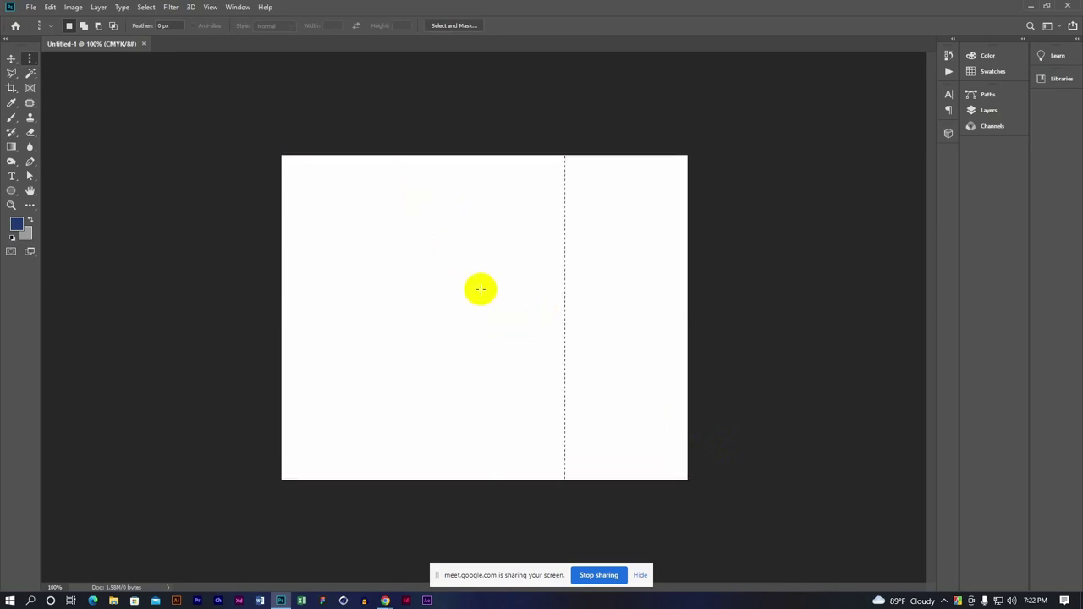
pyautogui.click(11, 59)
# Create a black-background document, then close all open documents
pyautogui.click(31, 7)
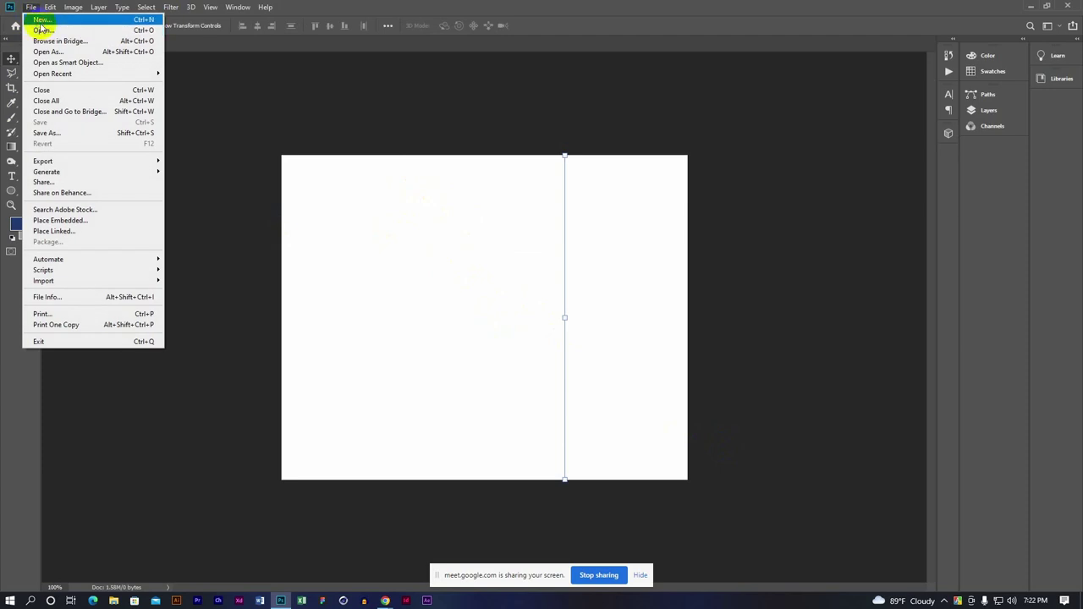
pyautogui.click(40, 22)
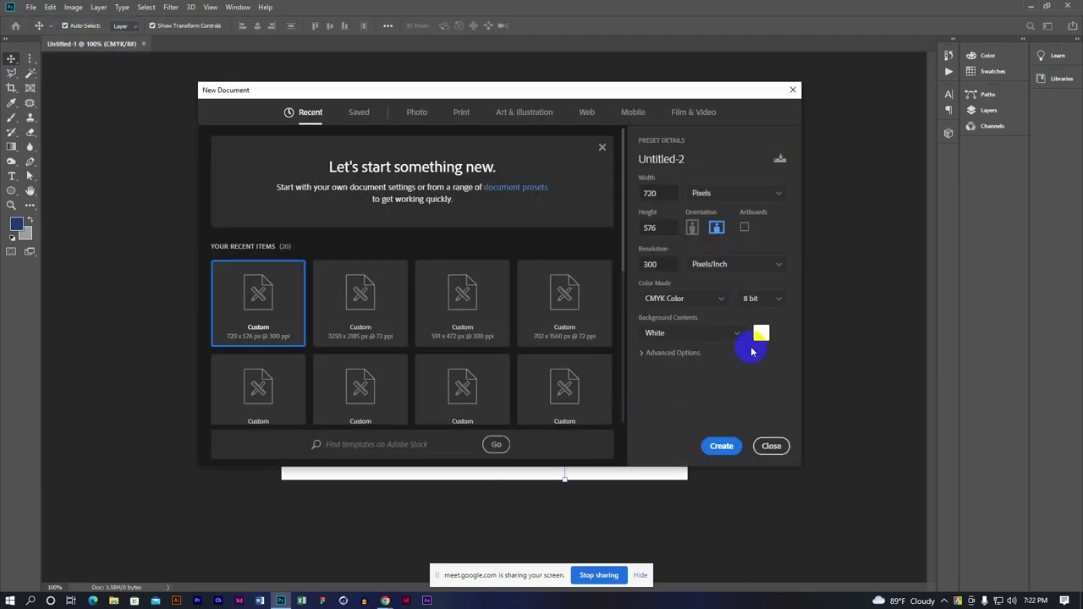
pyautogui.click(761, 333)
pyautogui.click(769, 264)
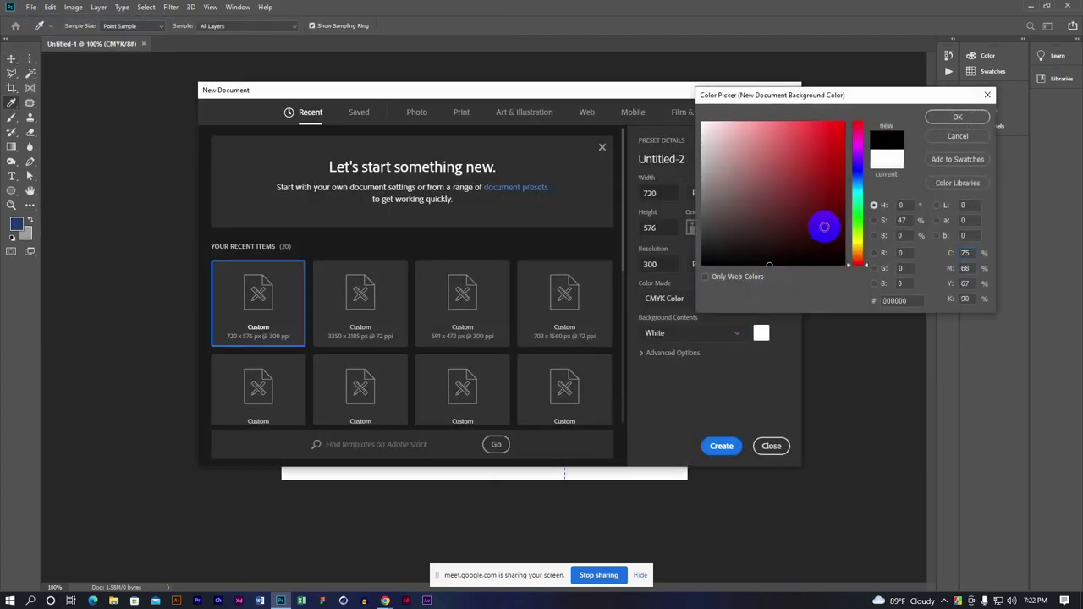
pyautogui.click(957, 117)
pyautogui.click(720, 445)
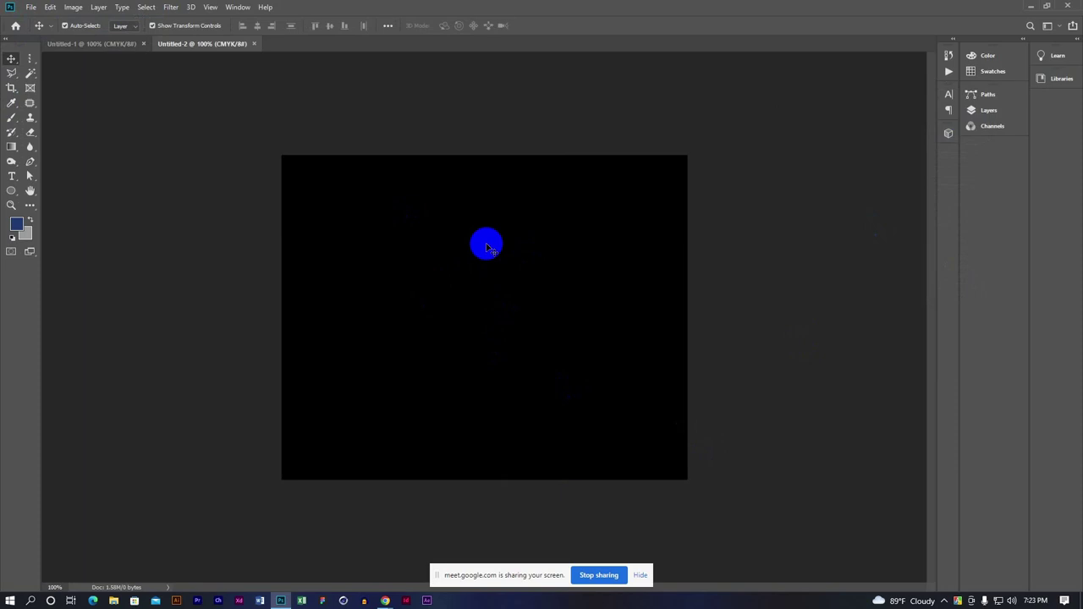
pyautogui.press('ctrl')
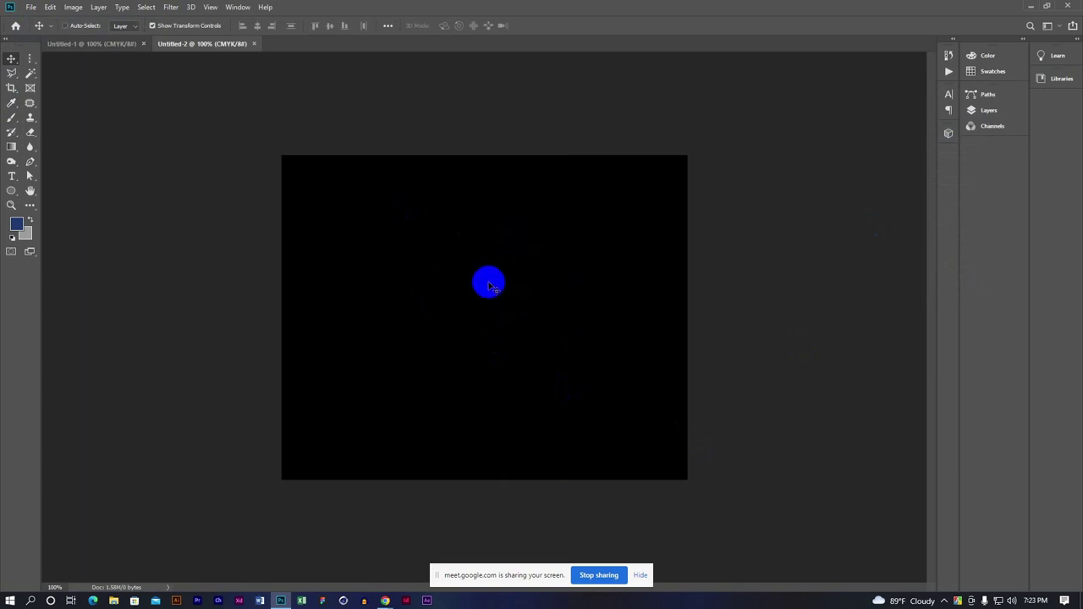
pyautogui.hotkey('ctrl', 'w')
pyautogui.hotkey('ctrl', 'w')
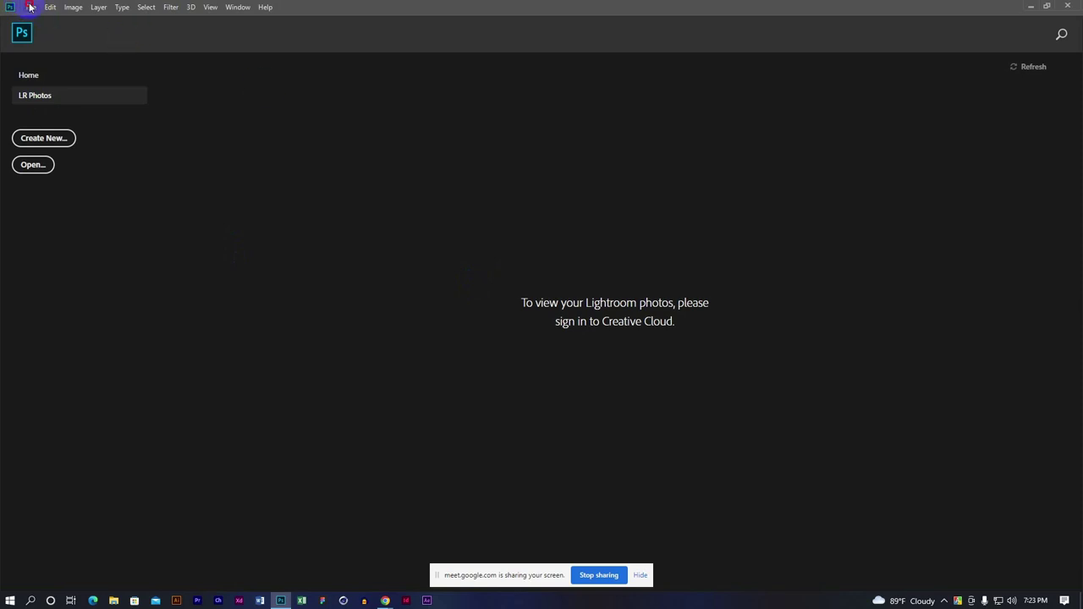
# Create a new 720 × 576 CMYK document with a black background
pyautogui.click(30, 6)
pyautogui.click(44, 20)
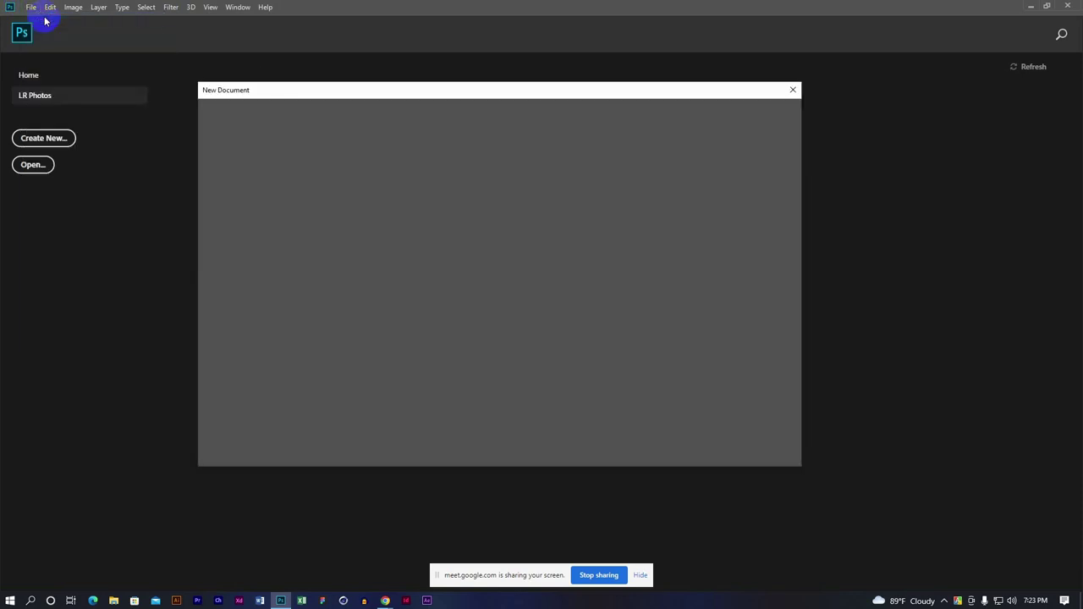
pyautogui.click(720, 446)
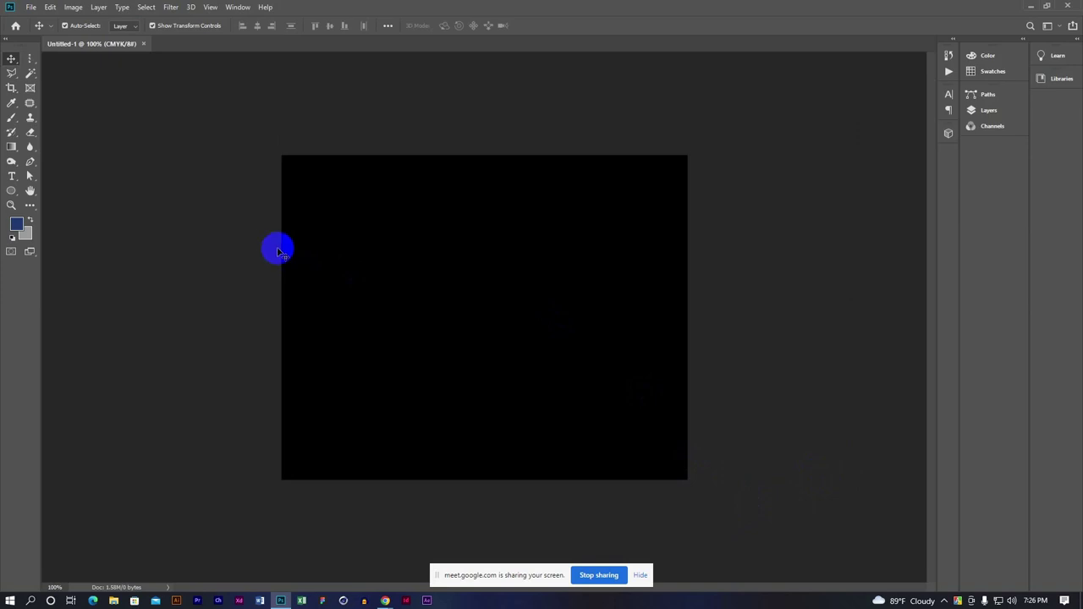
# Browse the menu bar and File menu commands, then close the menus
pyautogui.click(31, 12)
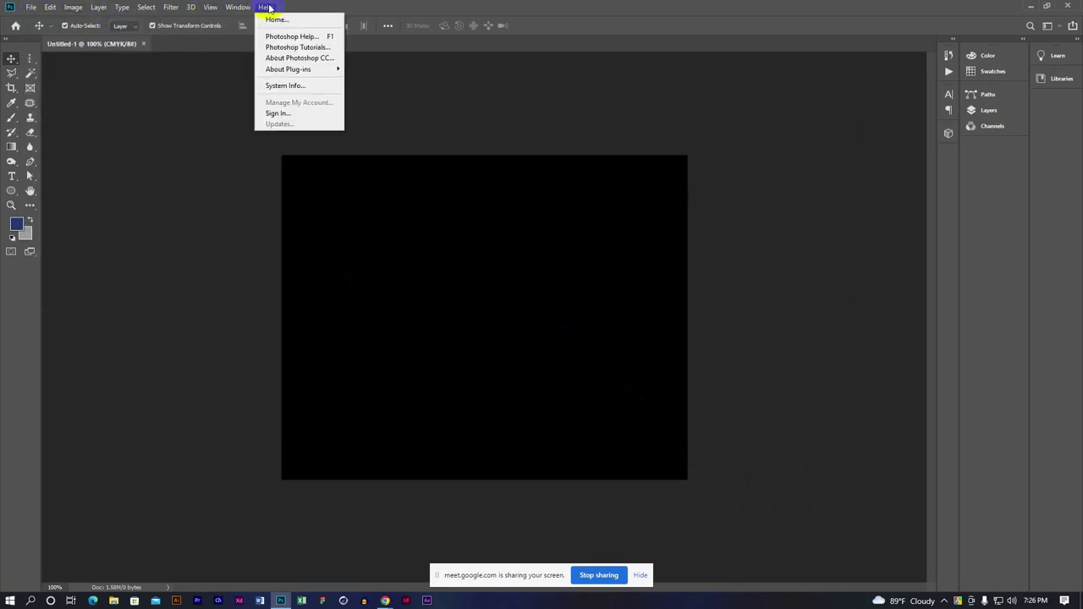
pyautogui.click(28, 10)
pyautogui.click(28, 12)
pyautogui.click(113, 7)
pyautogui.click(147, 7)
pyautogui.click(241, 6)
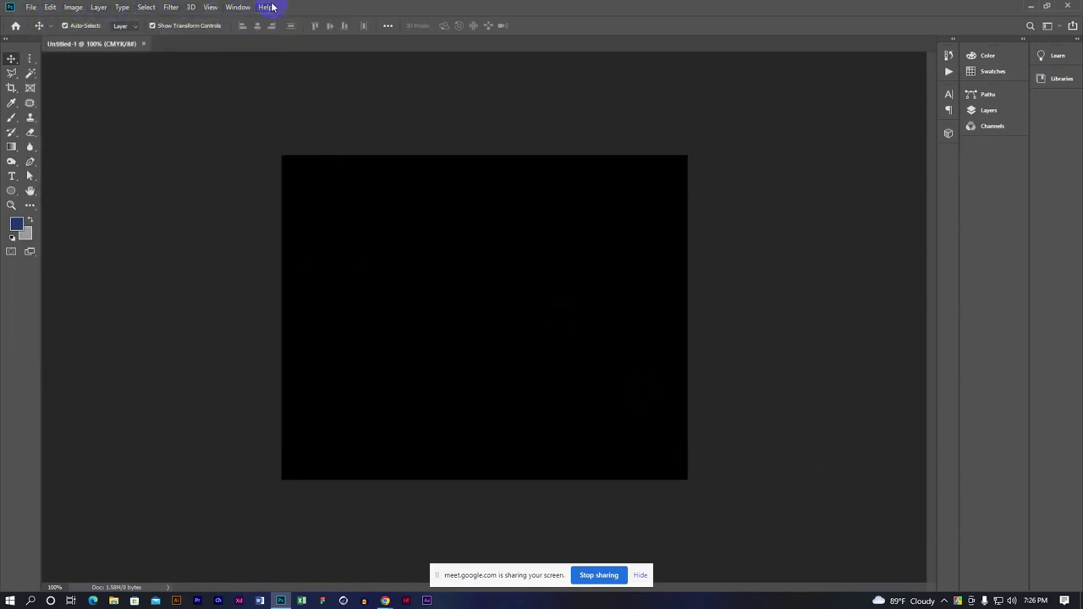
pyautogui.click(32, 10)
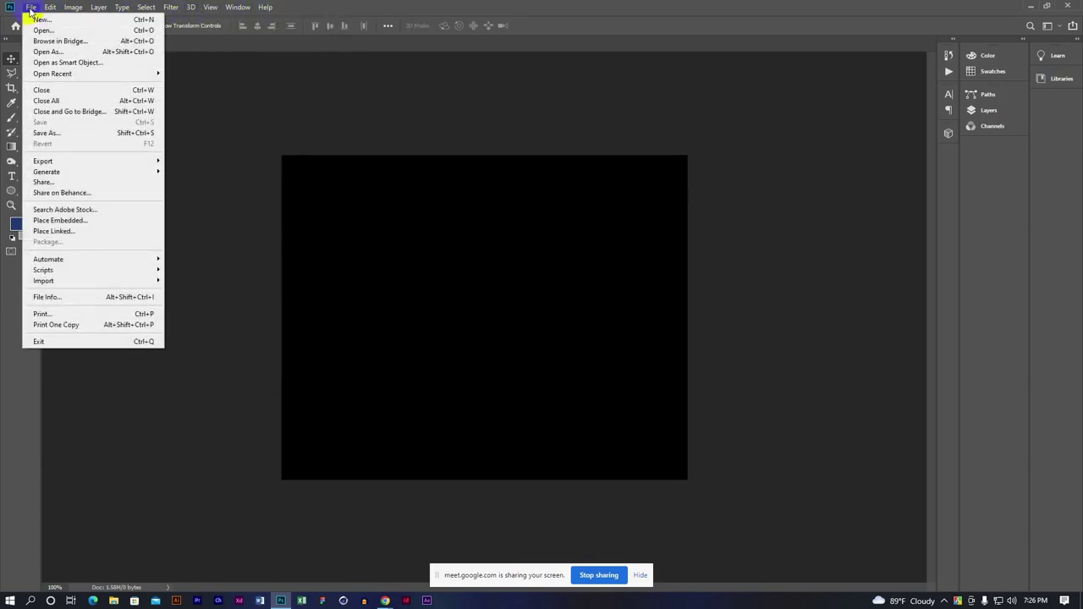
pyautogui.click(254, 91)
pyautogui.click(32, 8)
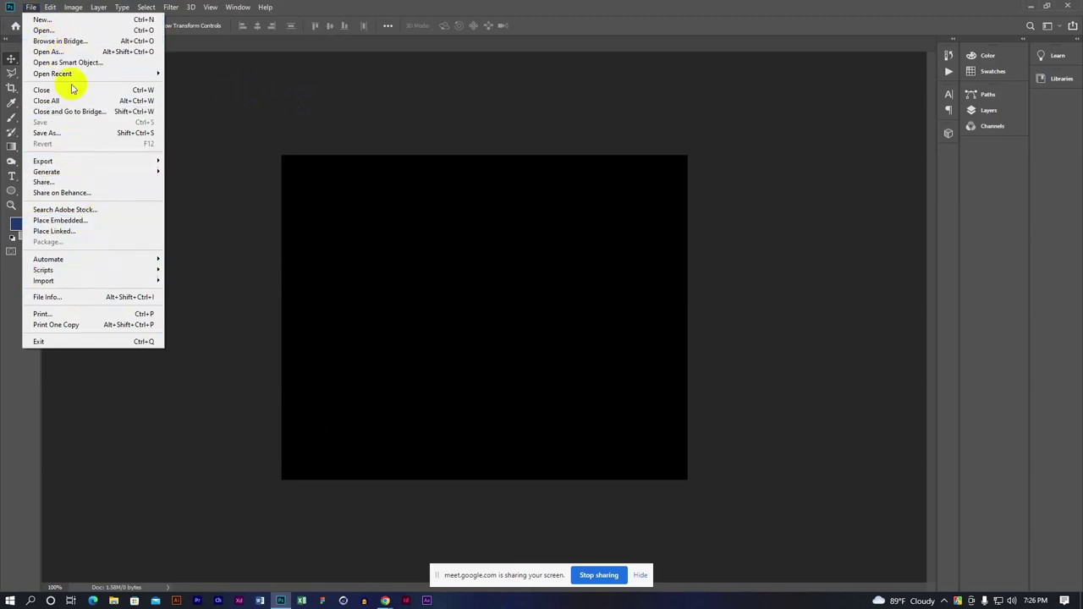
pyautogui.moveTo(190, 7)
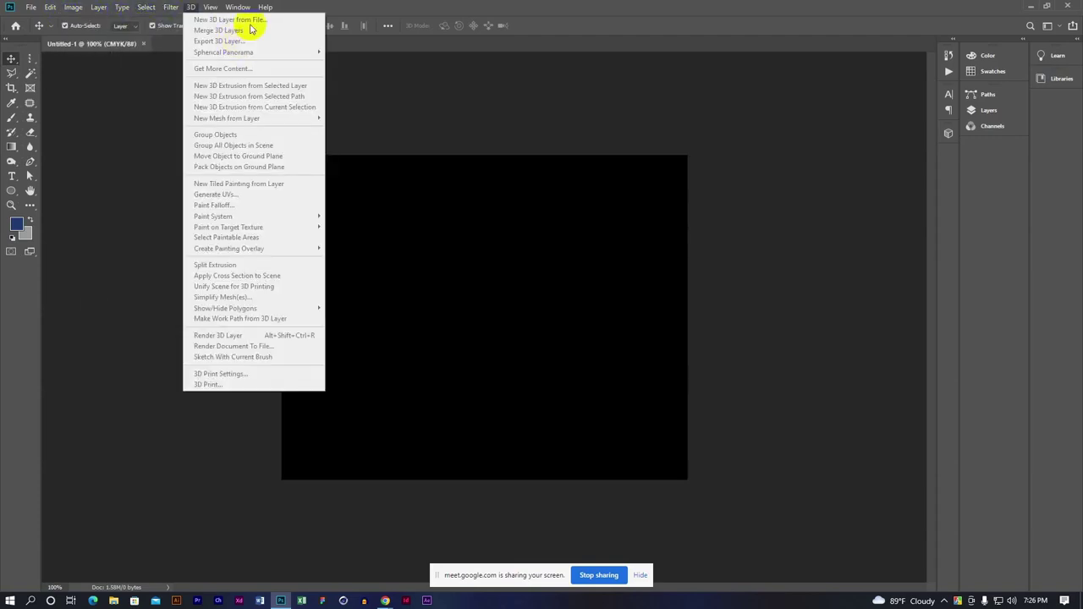
pyautogui.click(171, 96)
pyautogui.click(30, 8)
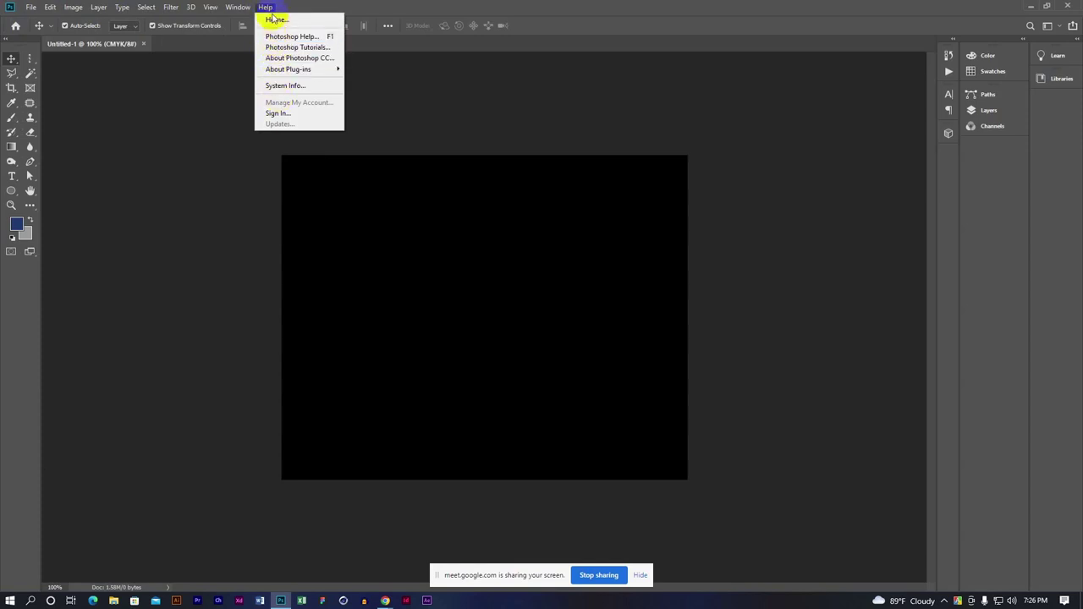
pyautogui.click(31, 7)
pyautogui.click(30, 7)
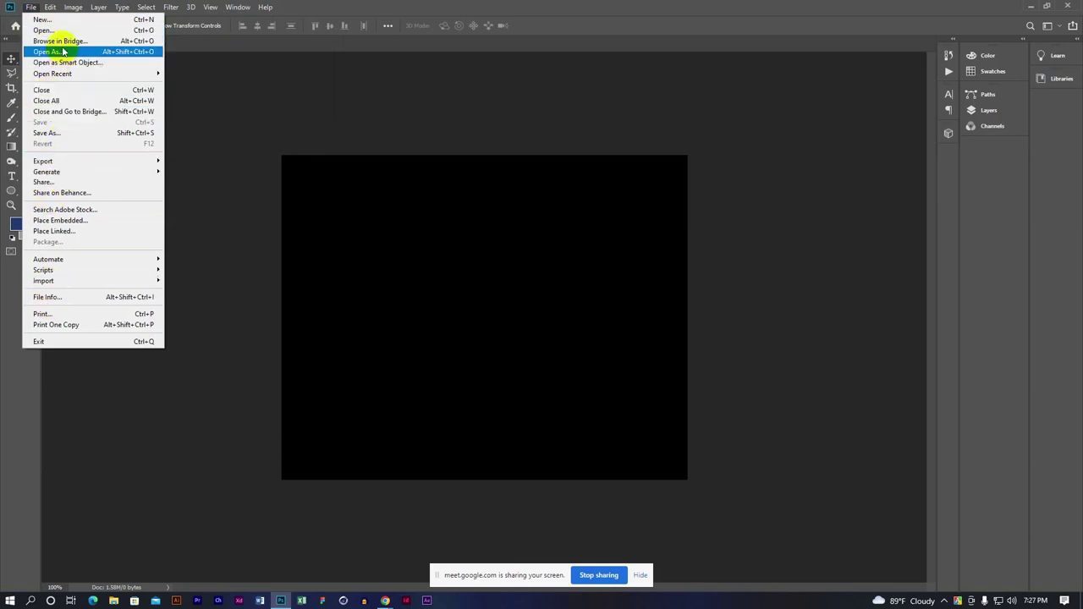
pyautogui.click(293, 56)
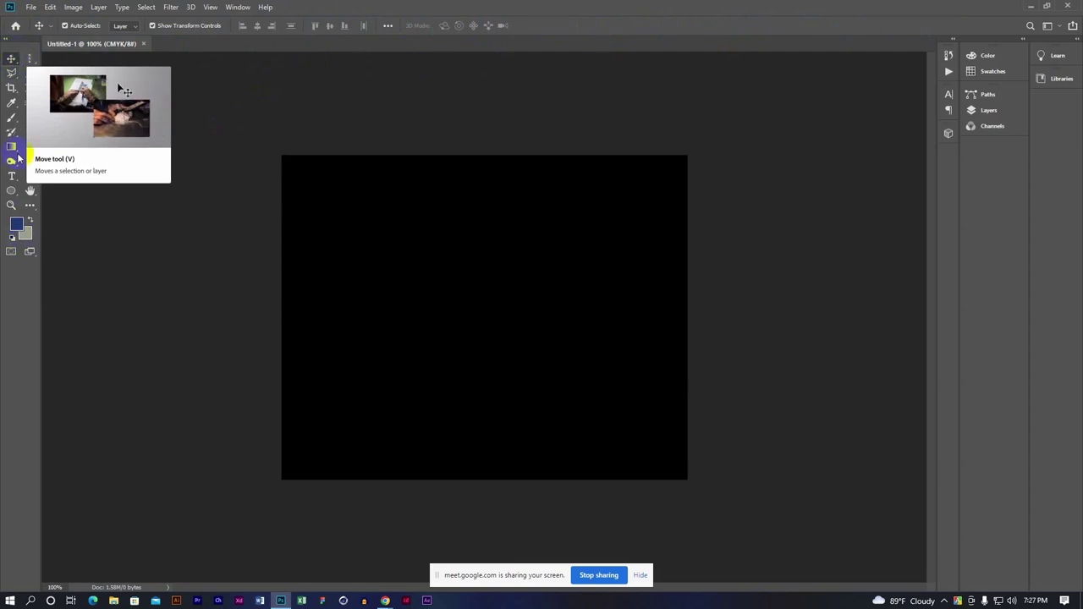
pyautogui.click(30, 57)
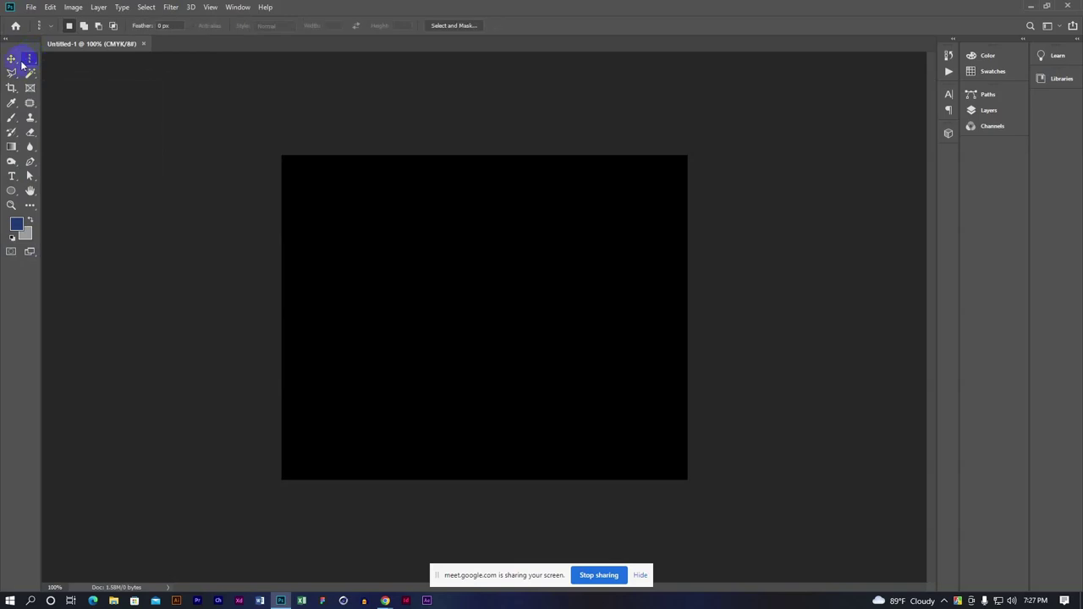
pyautogui.click(10, 57)
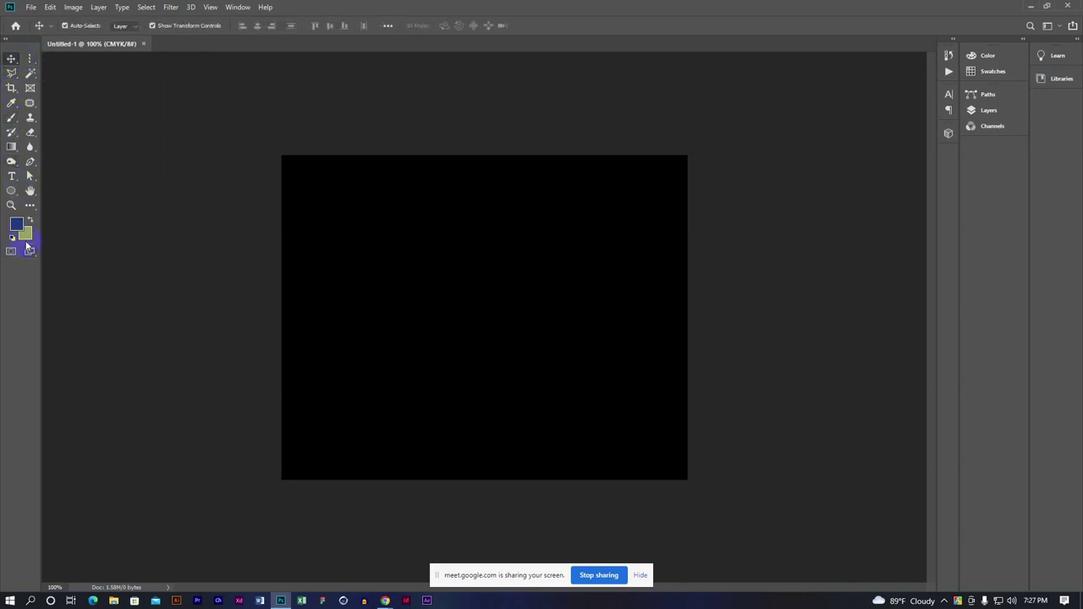
pyautogui.click(11, 74)
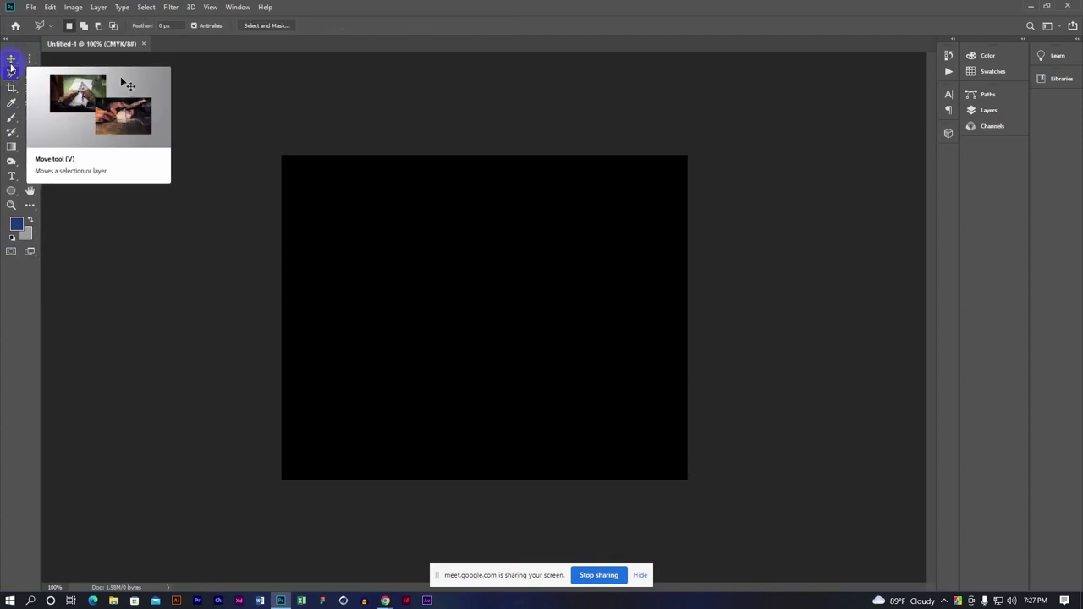
pyautogui.click(11, 58)
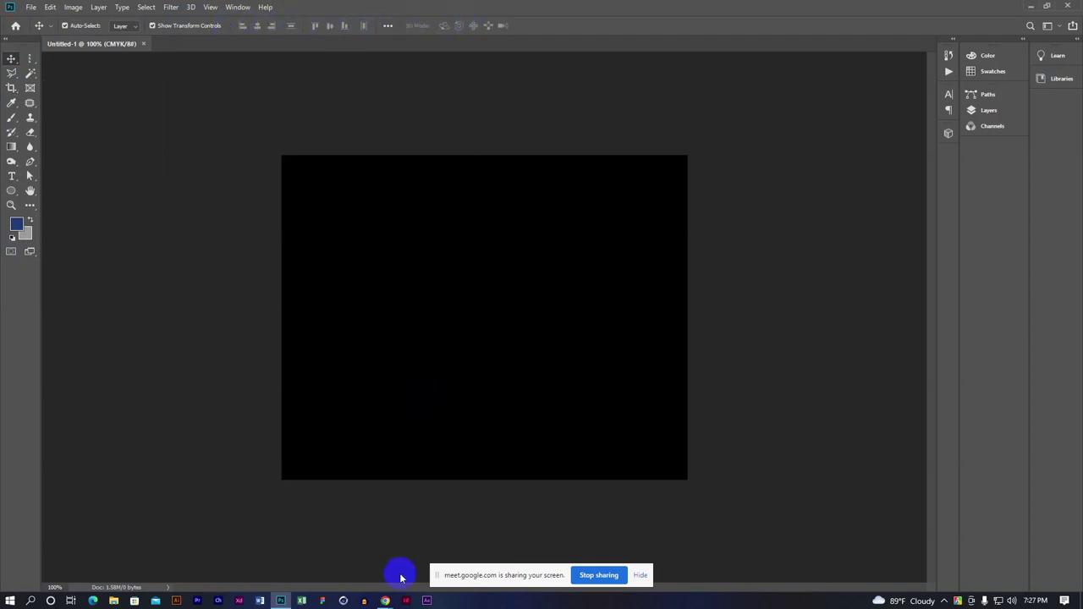
pyautogui.moveTo(385, 601)
pyautogui.click(355, 558)
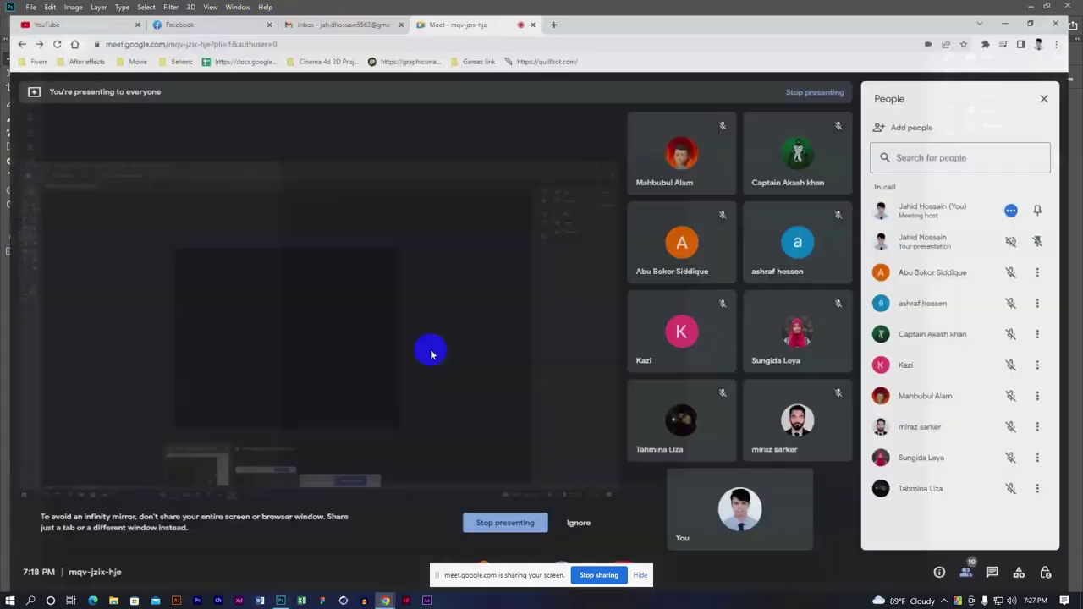
pyautogui.click(656, 123)
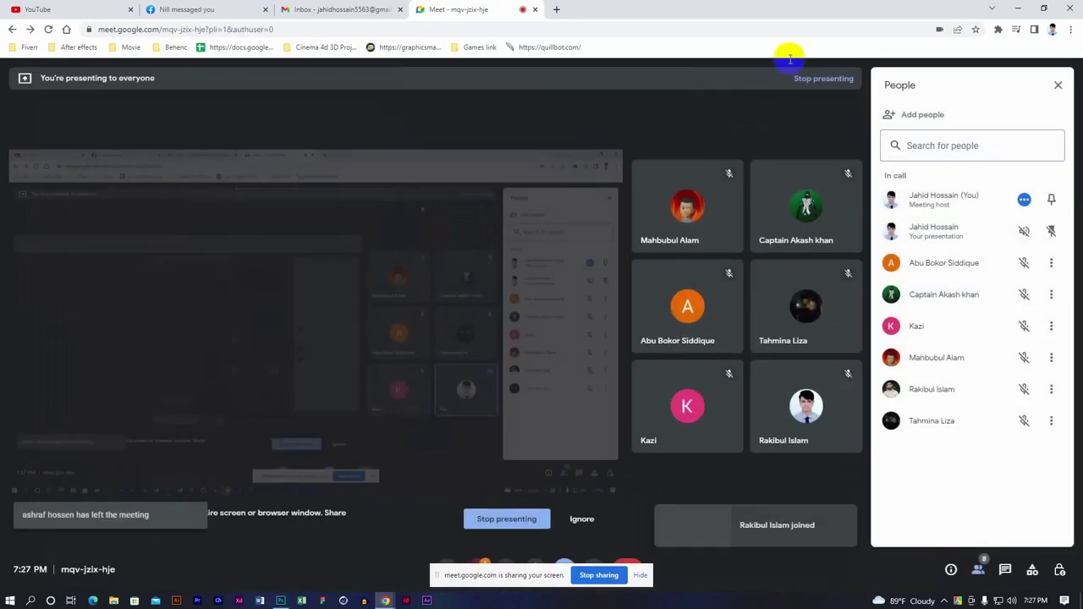
pyautogui.click(1018, 8)
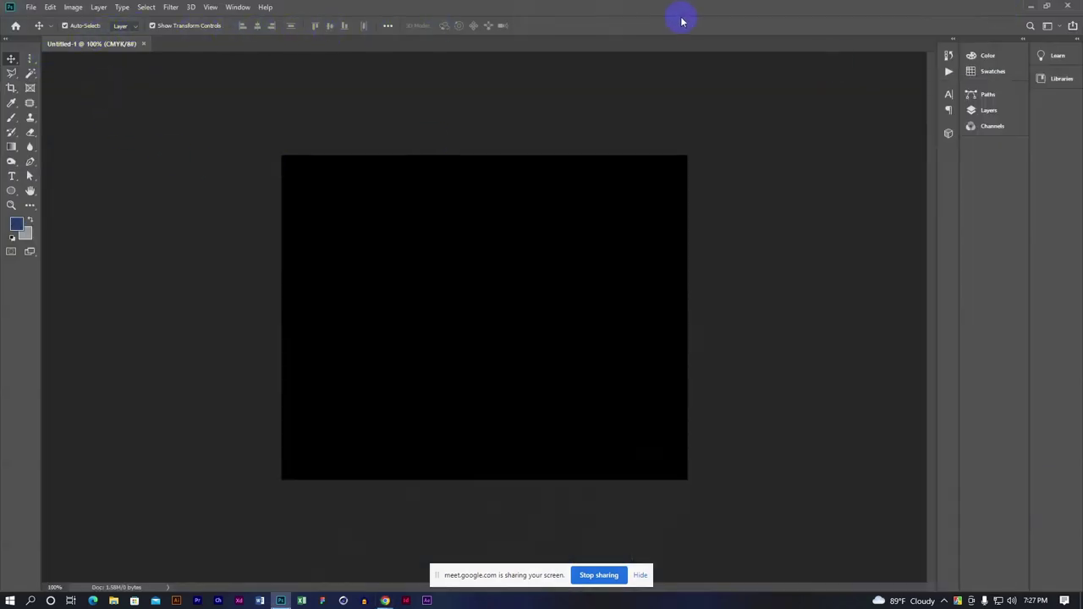
# Select the Rectangular Marquee Tool from the marquee flyout
pyautogui.click(12, 104)
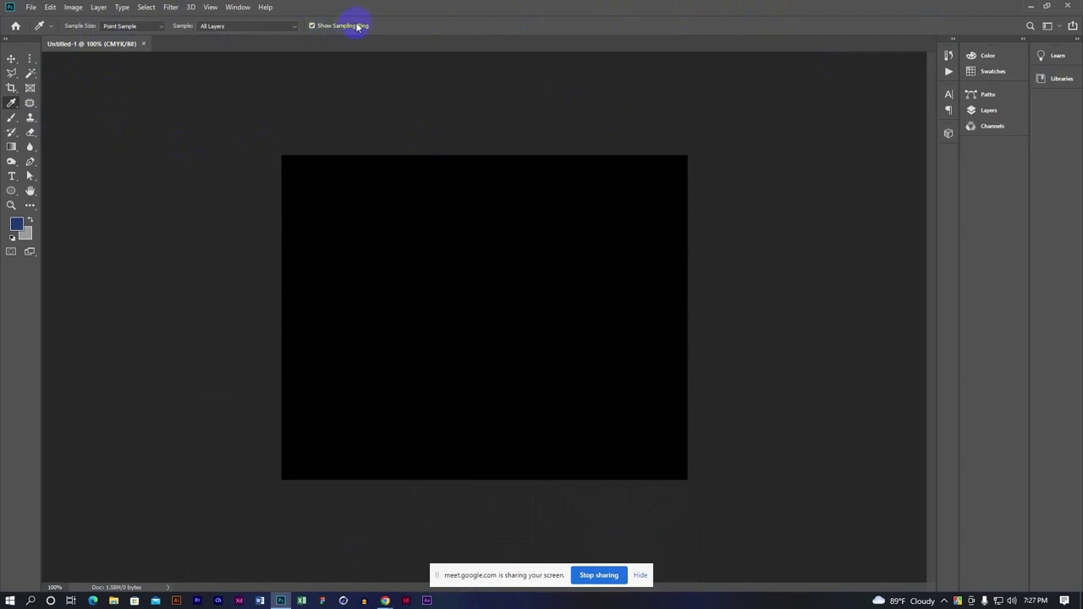
pyautogui.click(29, 88)
pyautogui.click(30, 60)
pyautogui.rightClick(30, 59)
pyautogui.click(70, 60)
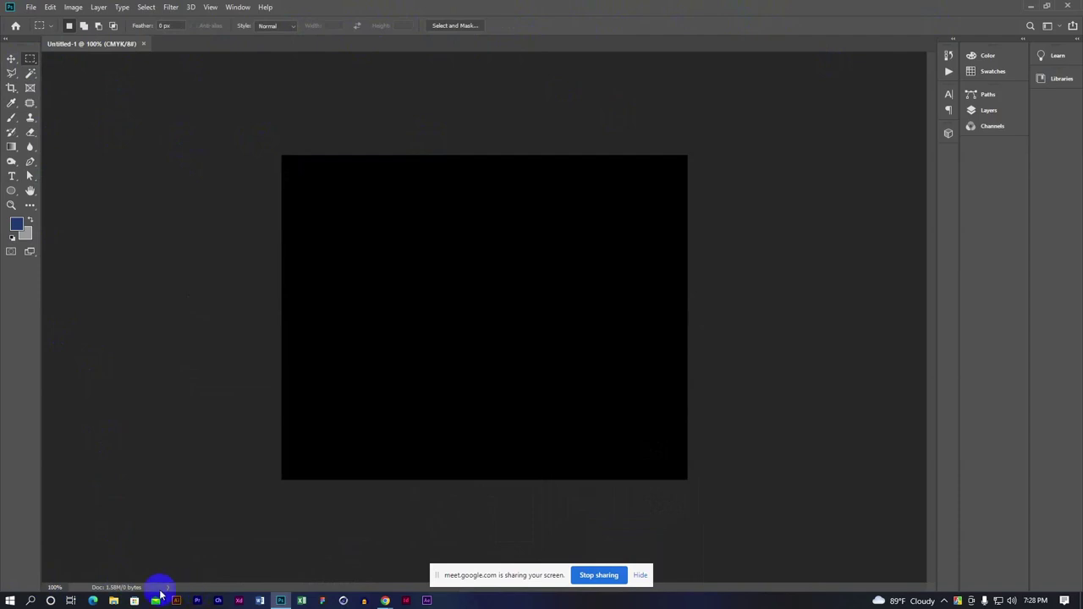
# Zoom in on the black canvas and back out to actual size
pyautogui.hotkey('ctrl', '+')
pyautogui.hotkey('ctrl', '+')
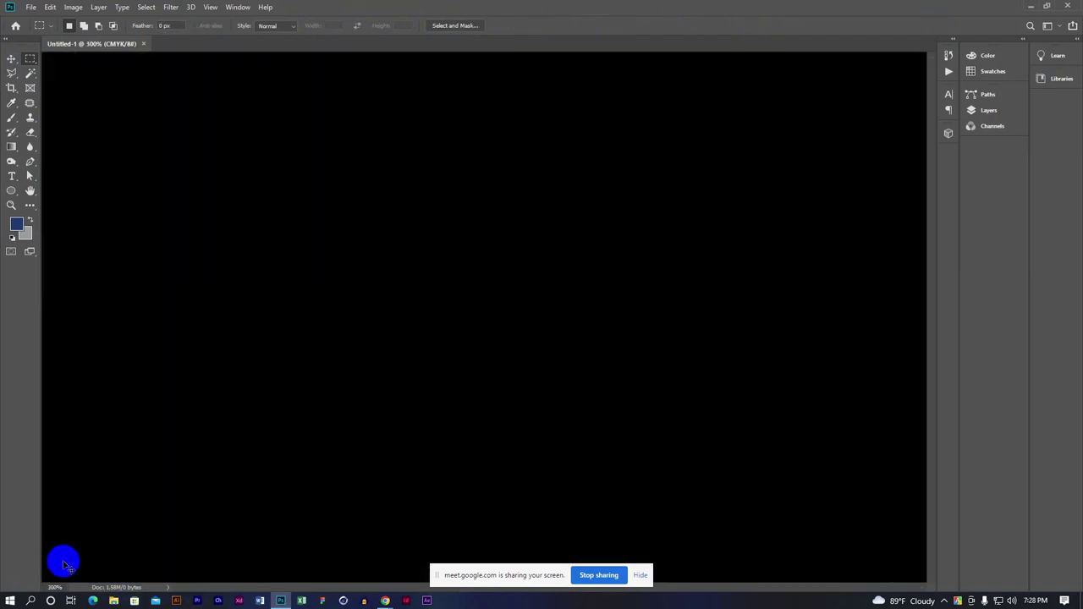
pyautogui.hotkey('ctrl', '+')
pyautogui.hotkey('ctrl', '+')
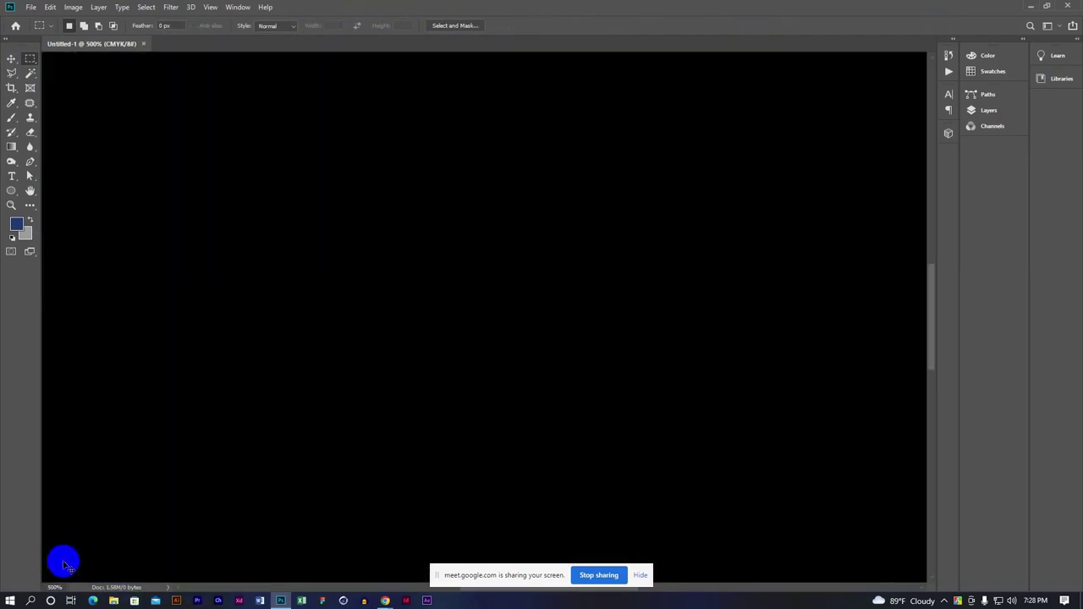
pyautogui.hotkey('ctrl', '-')
pyautogui.hotkey('ctrl', '-')
pyautogui.hotkey('ctrl', '+')
pyautogui.hotkey('ctrl', '+')
pyautogui.hotkey('ctrl', '-')
pyautogui.hotkey('ctrl', '-')
pyautogui.hotkey('ctrl', '-')
pyautogui.hotkey('ctrl', '+')
pyautogui.hotkey('ctrl', '+')
pyautogui.hotkey('ctrl', '-')
pyautogui.hotkey('ctrl', '-')
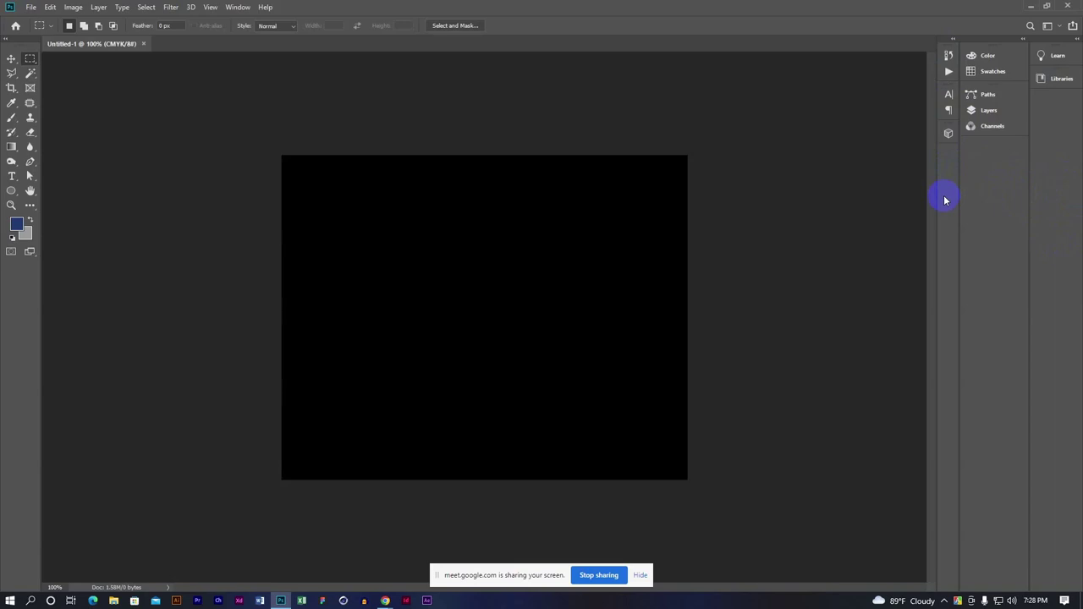
pyautogui.click(949, 95)
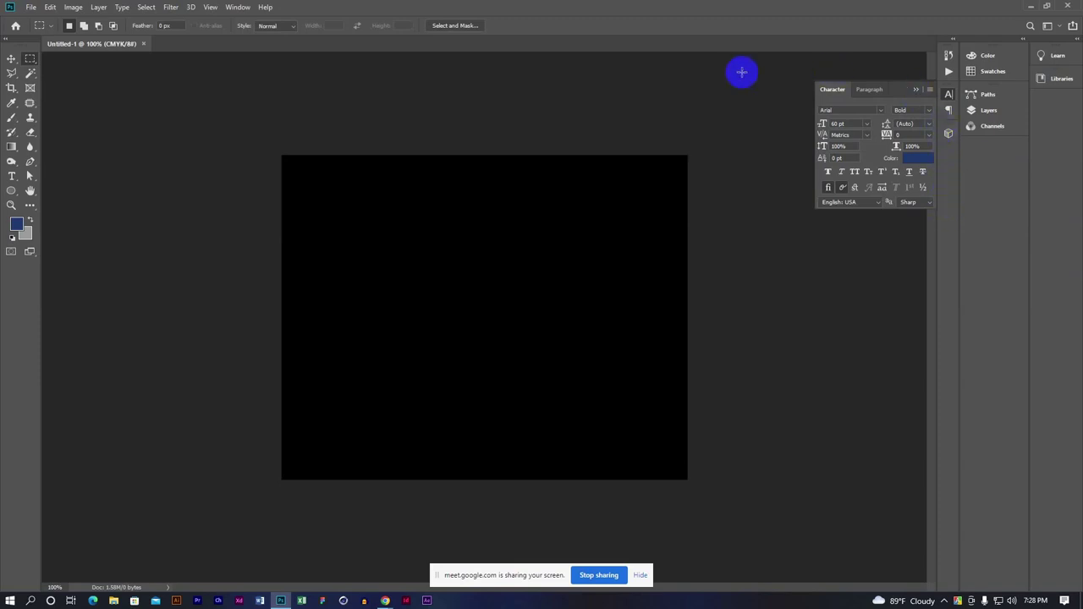
pyautogui.click(918, 90)
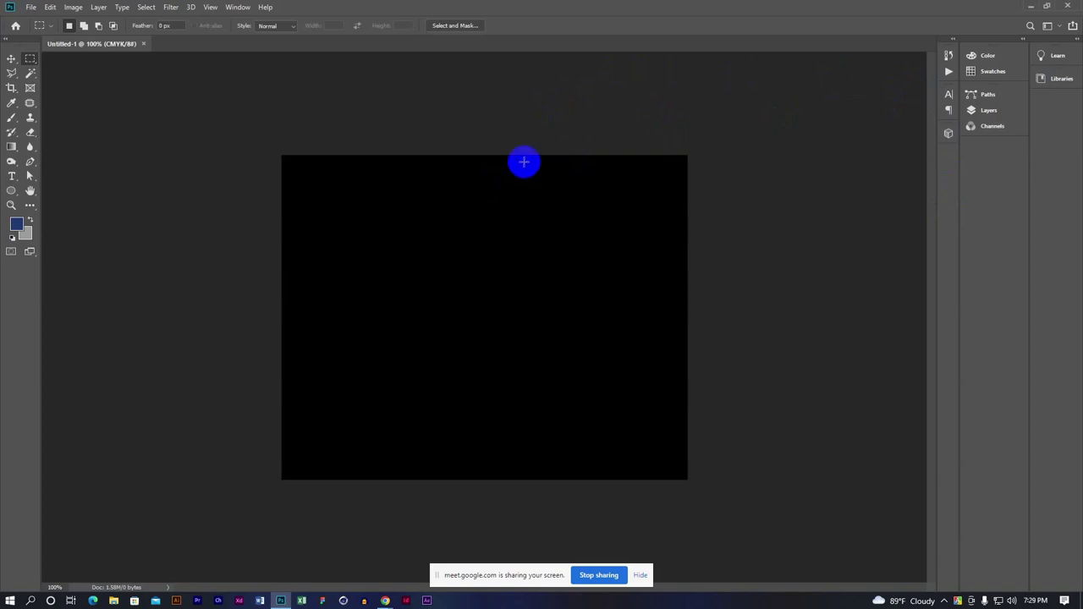
pyautogui.click(31, 7)
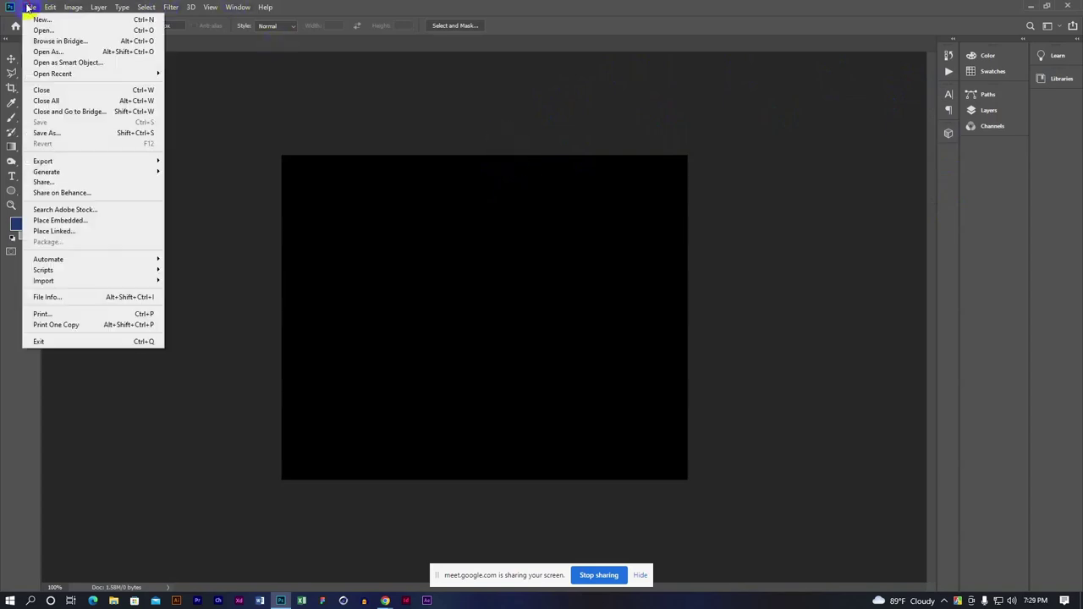
pyautogui.click(268, 6)
pyautogui.click(50, 7)
pyautogui.click(31, 7)
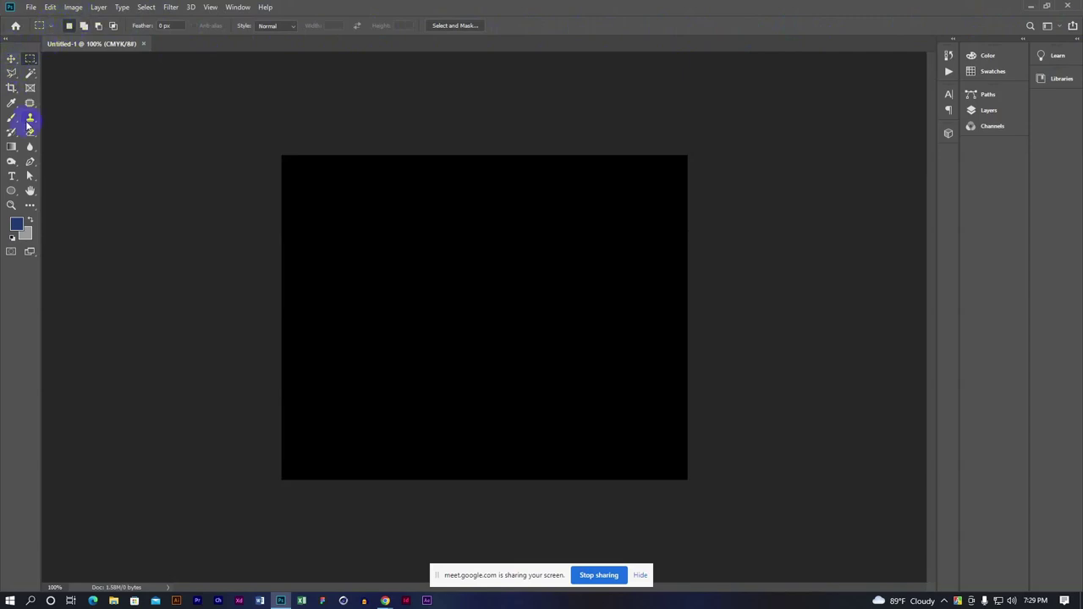
pyautogui.click(11, 59)
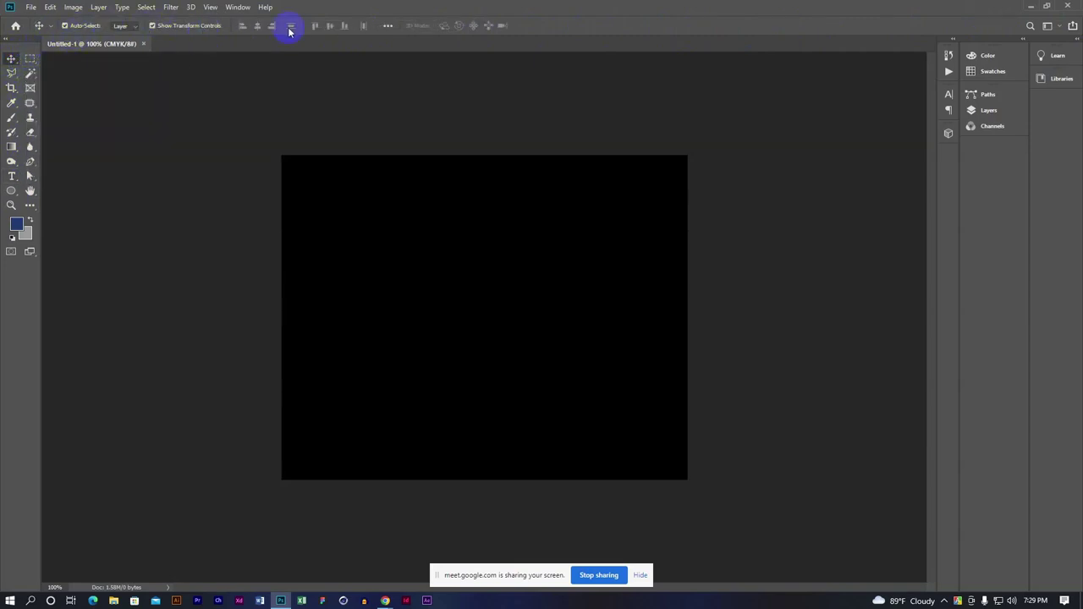
pyautogui.click(30, 89)
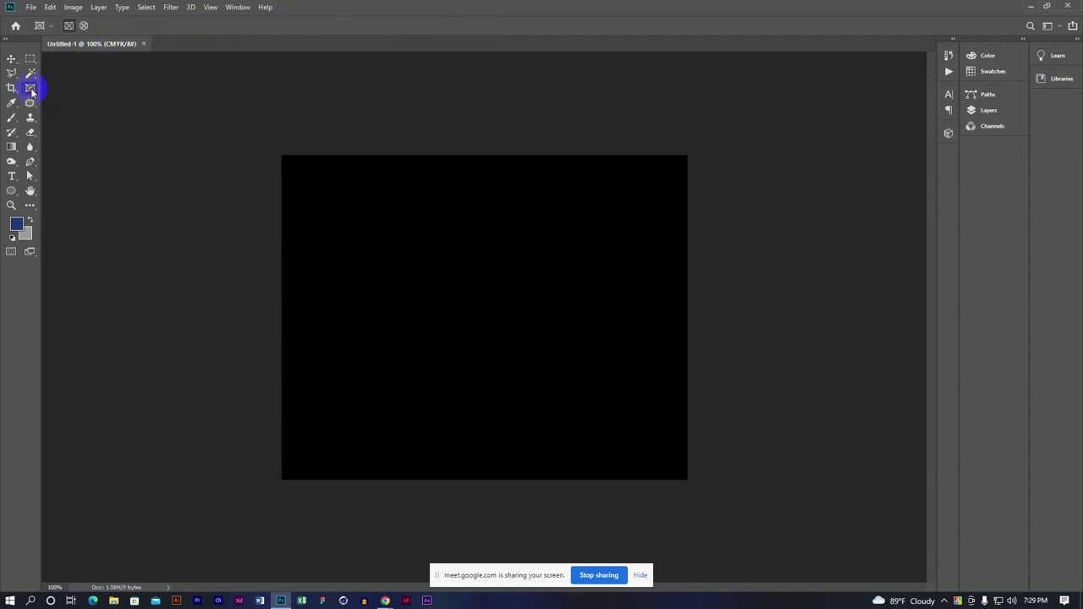
pyautogui.click(28, 74)
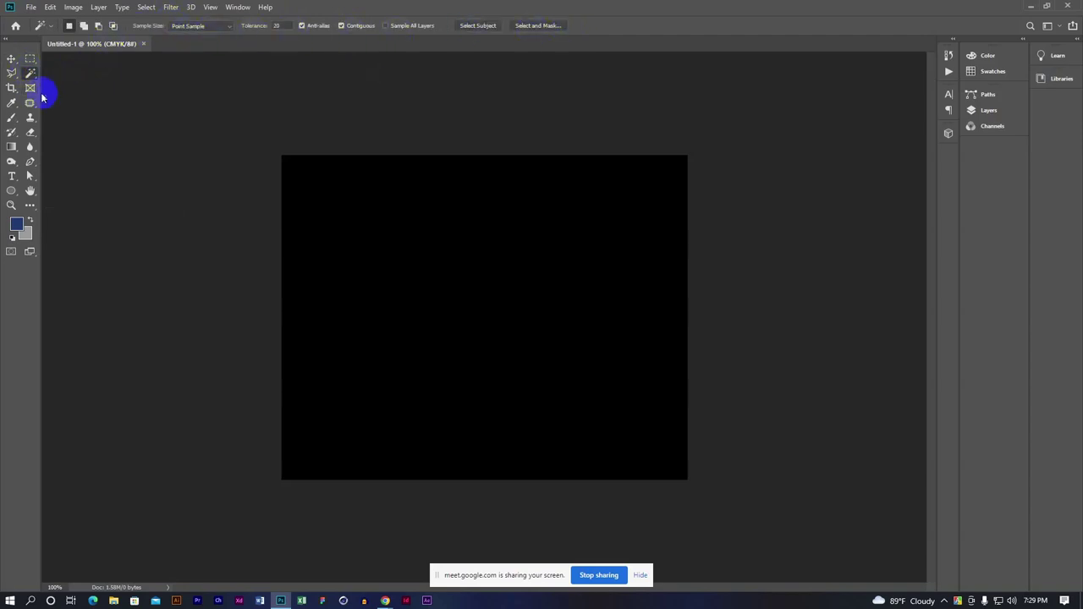
pyautogui.click(30, 58)
pyautogui.click(11, 103)
pyautogui.click(12, 119)
pyautogui.click(29, 118)
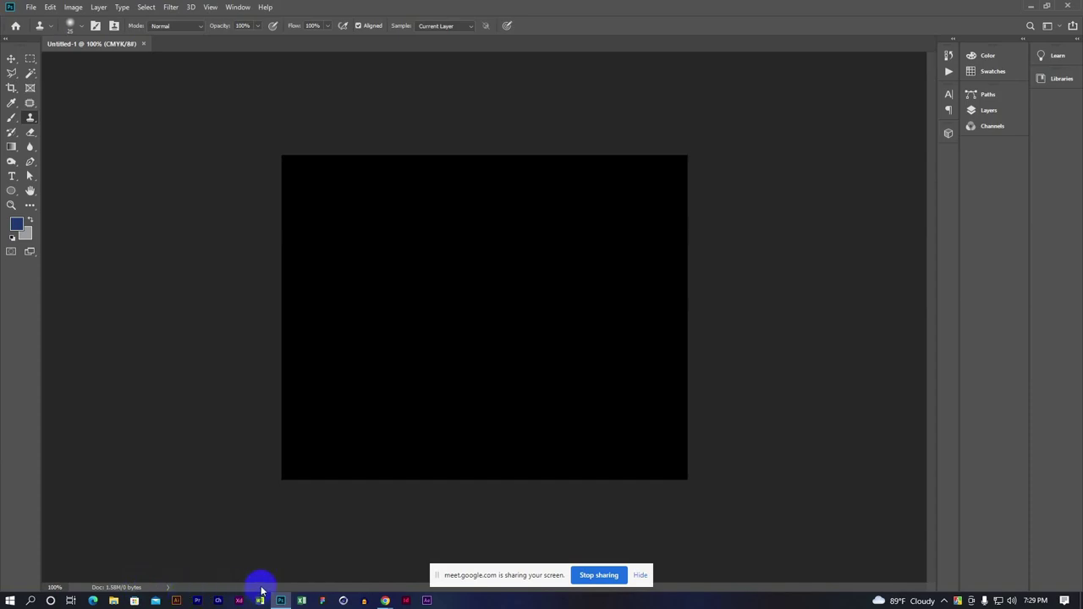
pyautogui.hotkey('ctrl', '-')
pyautogui.hotkey('ctrl', '-')
pyautogui.hotkey('ctrl', '+')
pyautogui.hotkey('ctrl', '+')
pyautogui.hotkey('ctrl', '+')
pyautogui.hotkey('ctrl', '-')
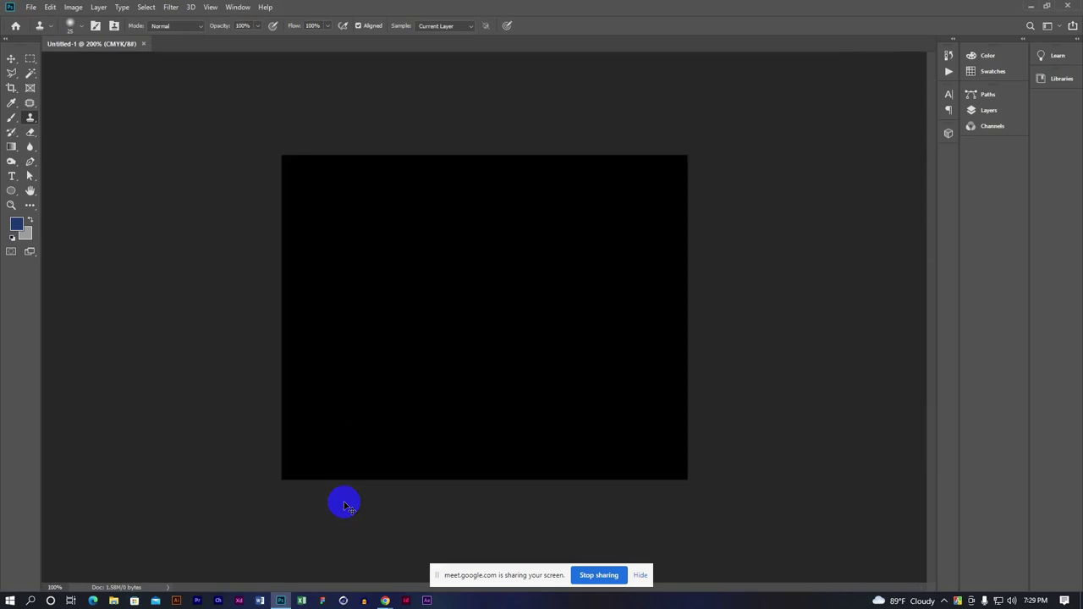
pyautogui.hotkey('ctrl', '-')
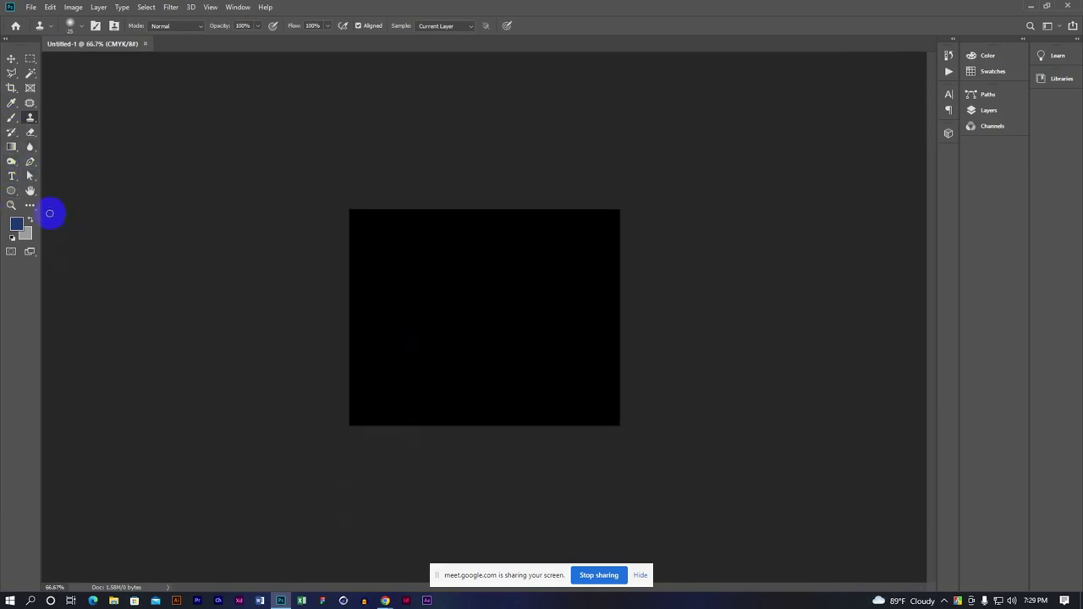
pyautogui.click(30, 190)
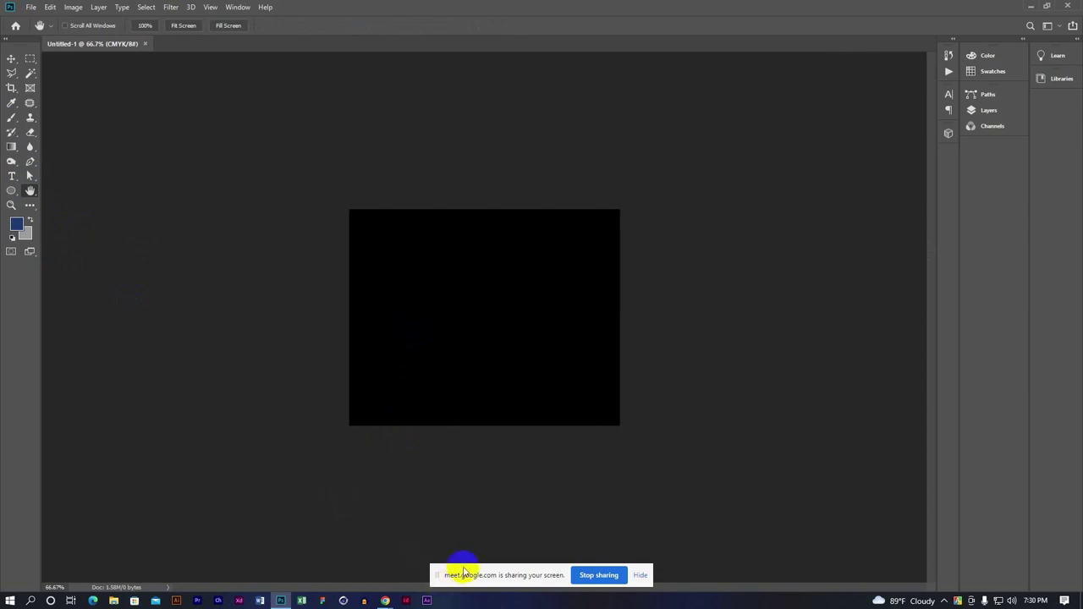
pyautogui.moveTo(457, 571); pyautogui.dragTo(606, 504)
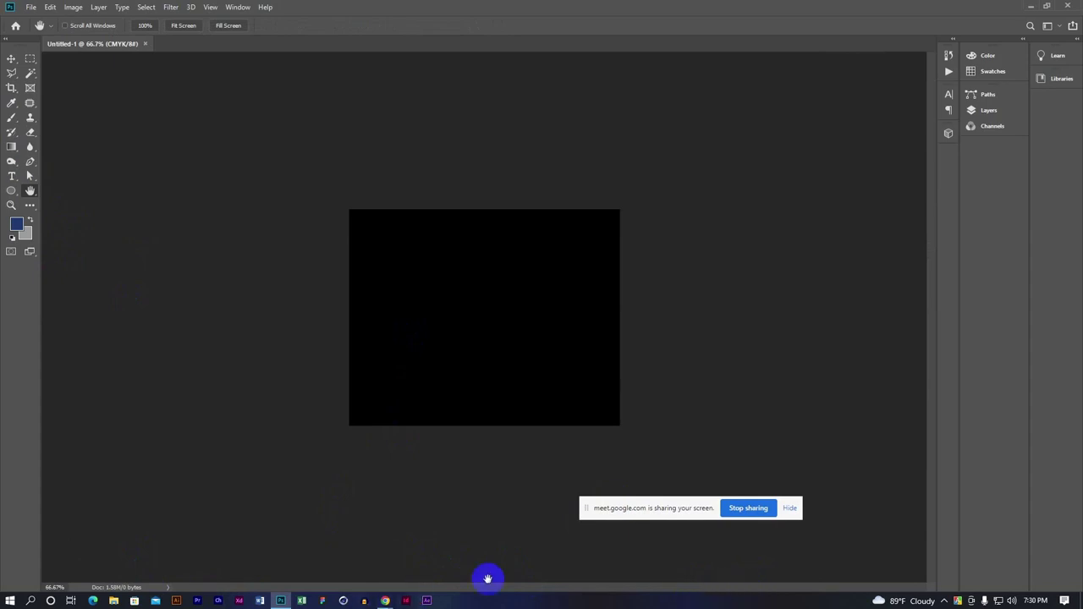
pyautogui.click(1047, 11)
pyautogui.click(1074, 71)
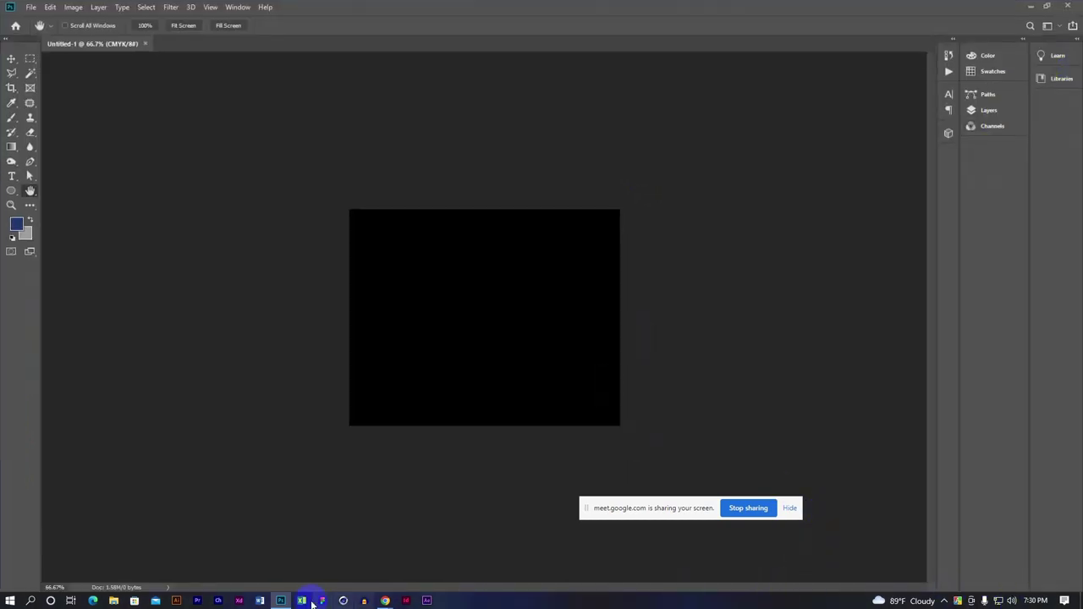
pyautogui.click(122, 587)
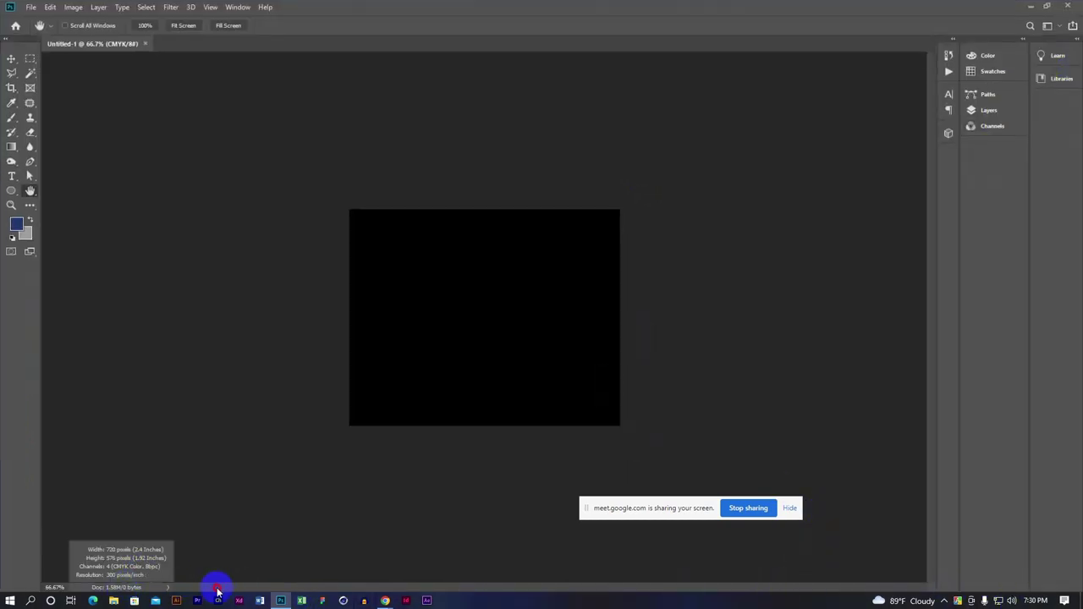
pyautogui.keyDown('alt'); pyautogui.click(549, 424); pyautogui.keyUp('alt')
pyautogui.keyDown('ctrl'); pyautogui.click(549, 424); pyautogui.keyUp('ctrl')
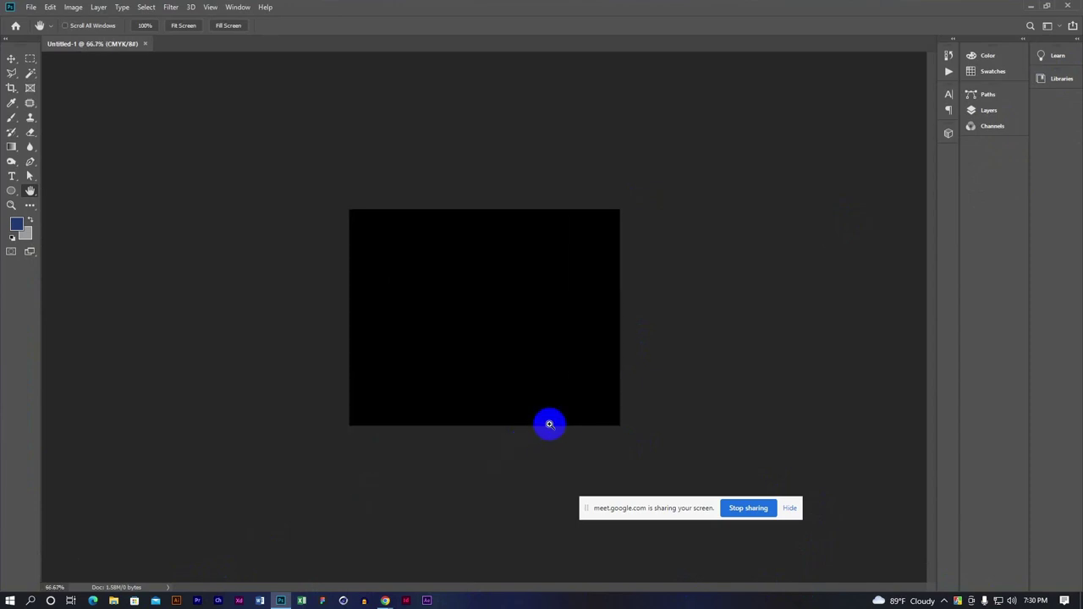
pyautogui.keyDown('ctrl'); pyautogui.click(550, 423); pyautogui.keyUp('ctrl')
pyautogui.keyDown('alt'); pyautogui.click(544, 425); pyautogui.keyUp('alt')
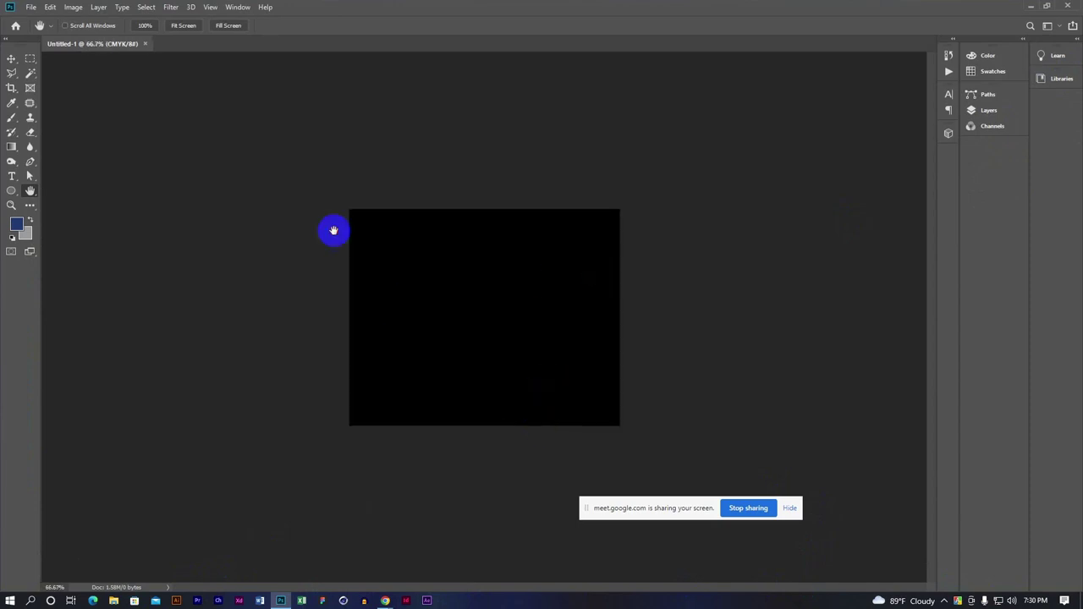
pyautogui.keyDown('ctrl'); pyautogui.click(516, 331); pyautogui.keyUp('ctrl')
pyautogui.keyDown('ctrl'); pyautogui.click(516, 331); pyautogui.keyUp('ctrl')
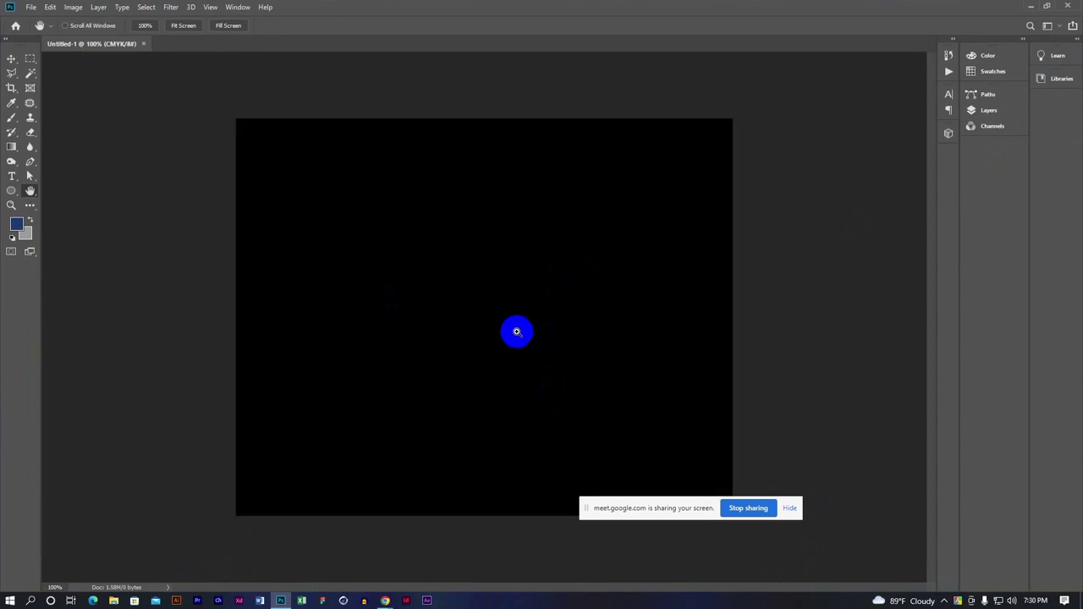
pyautogui.moveTo(548, 247)
pyautogui.mouseDown()
pyautogui.moveTo(498, 460)
pyautogui.moveTo(667, 291)
pyautogui.moveTo(498, 245)
pyautogui.mouseUp()
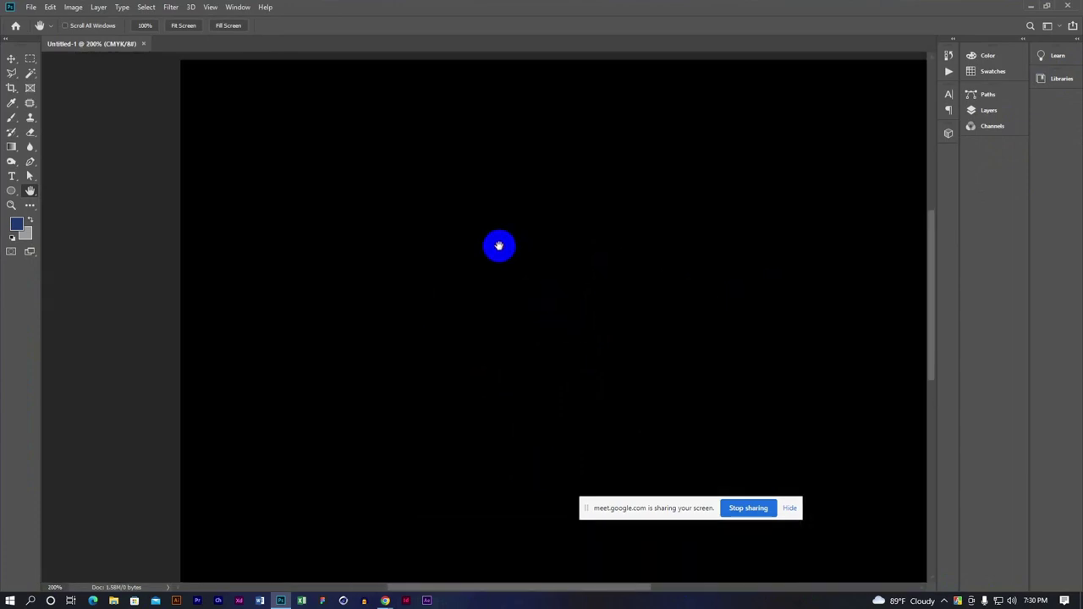
pyautogui.moveTo(930, 285); pyautogui.dragTo(946, 404)
pyautogui.moveTo(645, 587)
pyautogui.mouseDown()
pyautogui.moveTo(864, 604)
pyautogui.moveTo(580, 573)
pyautogui.moveTo(817, 587)
pyautogui.moveTo(626, 585)
pyautogui.moveTo(722, 591)
pyautogui.mouseUp()
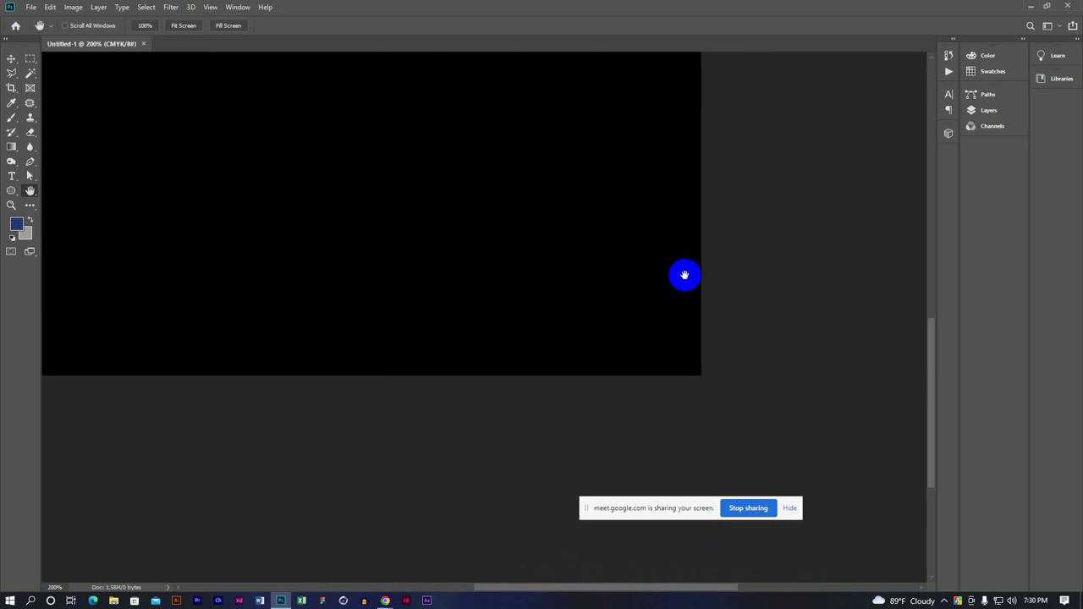
pyautogui.moveTo(685, 273); pyautogui.dragTo(696, 375)
pyautogui.moveTo(544, 290); pyautogui.dragTo(454, 265)
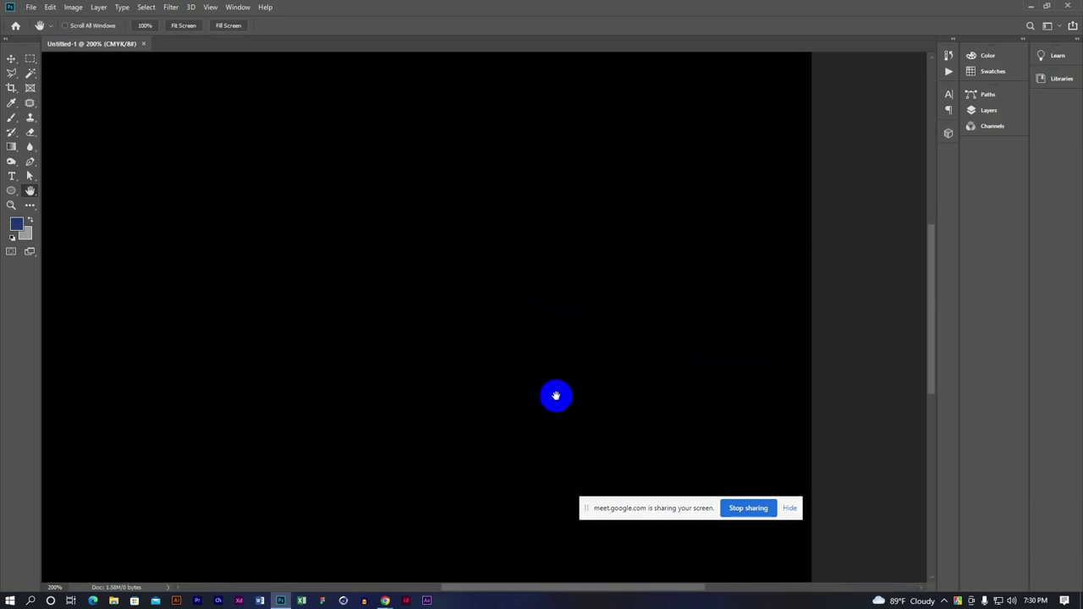
pyautogui.moveTo(602, 589)
pyautogui.mouseDown()
pyautogui.moveTo(628, 592)
pyautogui.moveTo(496, 563)
pyautogui.mouseUp()
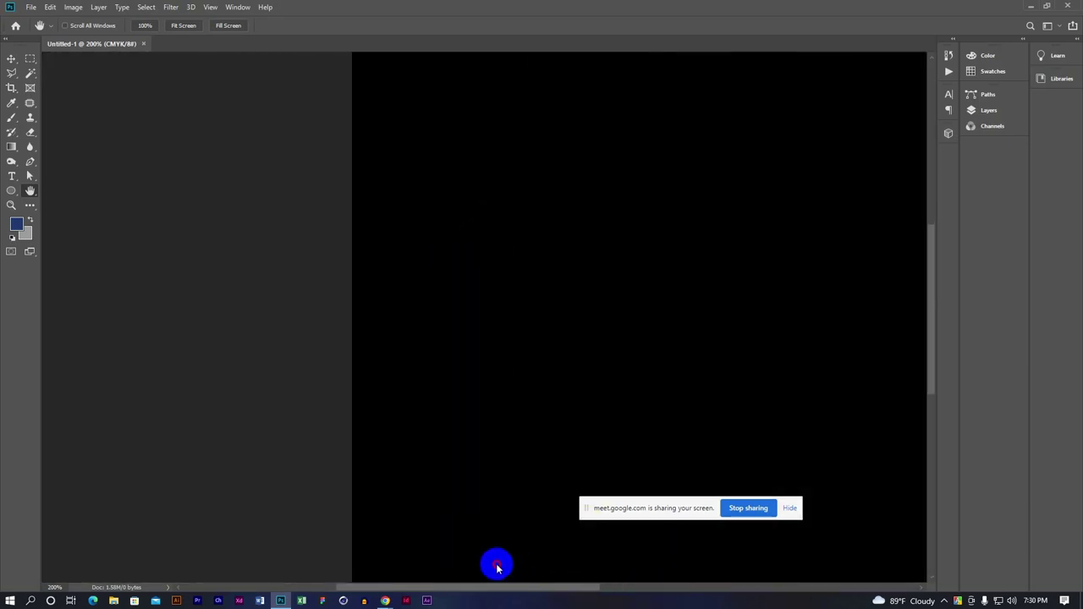
pyautogui.keyDown('alt'); pyautogui.click(478, 270); pyautogui.keyUp('alt')
pyautogui.keyDown('alt'); pyautogui.click(478, 270); pyautogui.keyUp('alt')
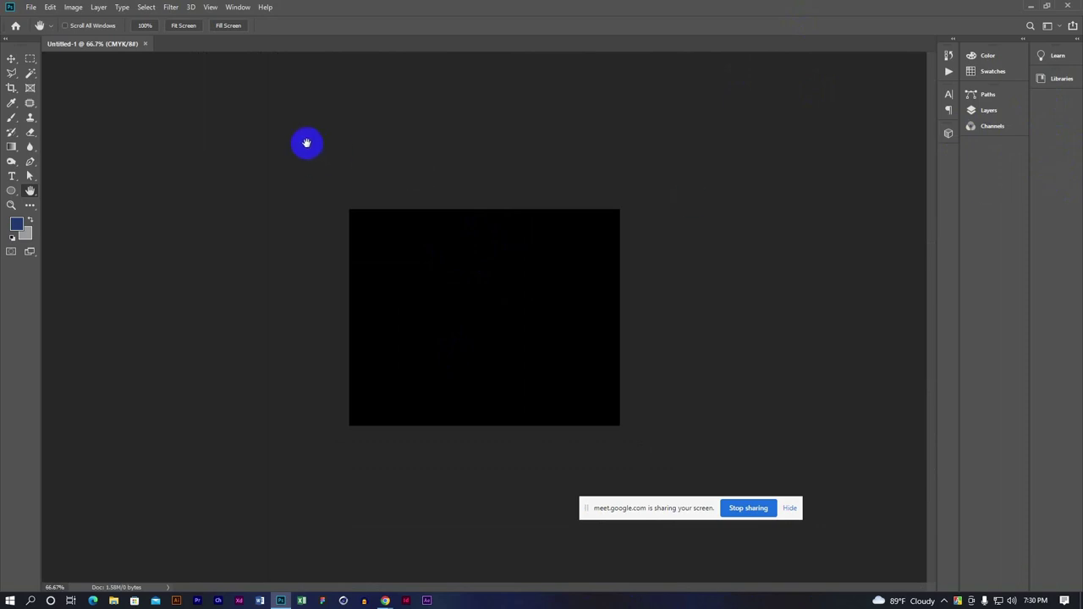
pyautogui.scroll(-1, 432, 229)
pyautogui.scroll(1, 433, 230)
pyautogui.scroll(1, 433, 229)
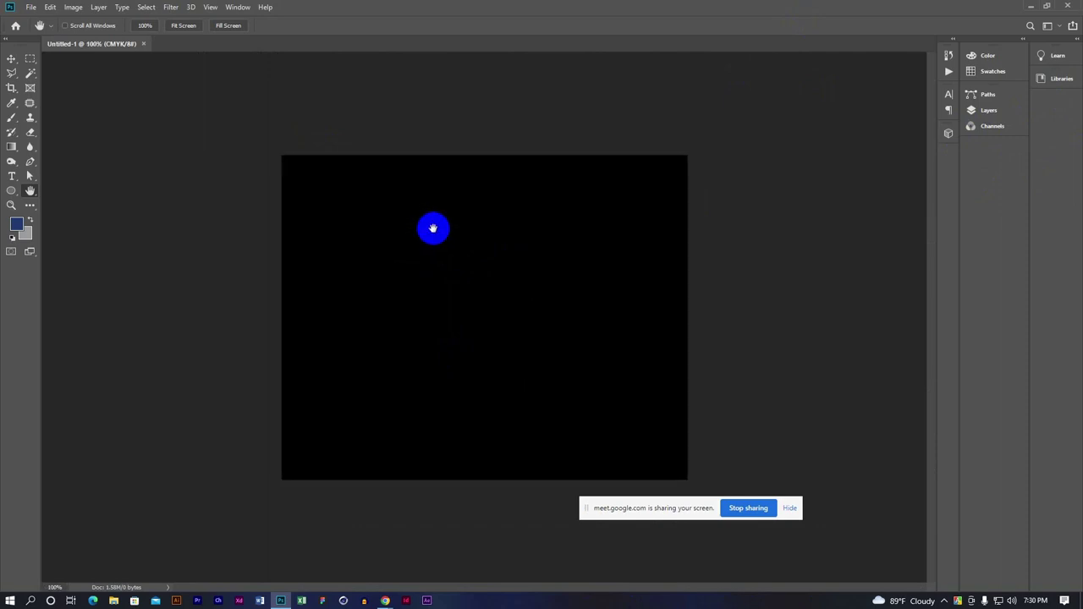
pyautogui.scroll(1, 486, 223)
pyautogui.scroll(-1, 487, 224)
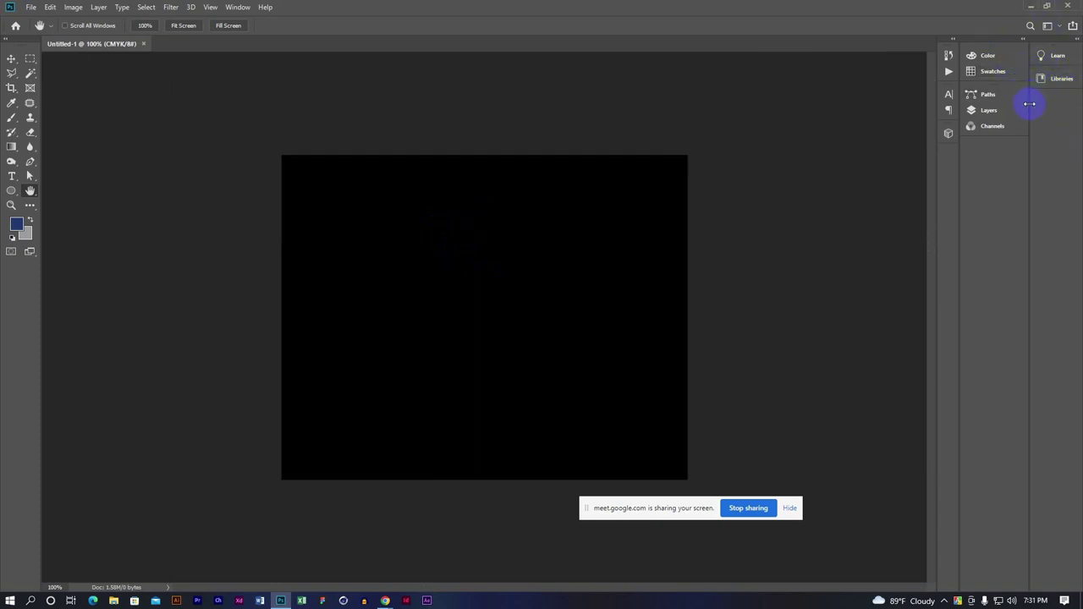
# Widen the right panel dock and set the foreground colour to red in the Color panel
pyautogui.moveTo(1029, 103); pyautogui.dragTo(775, 126)
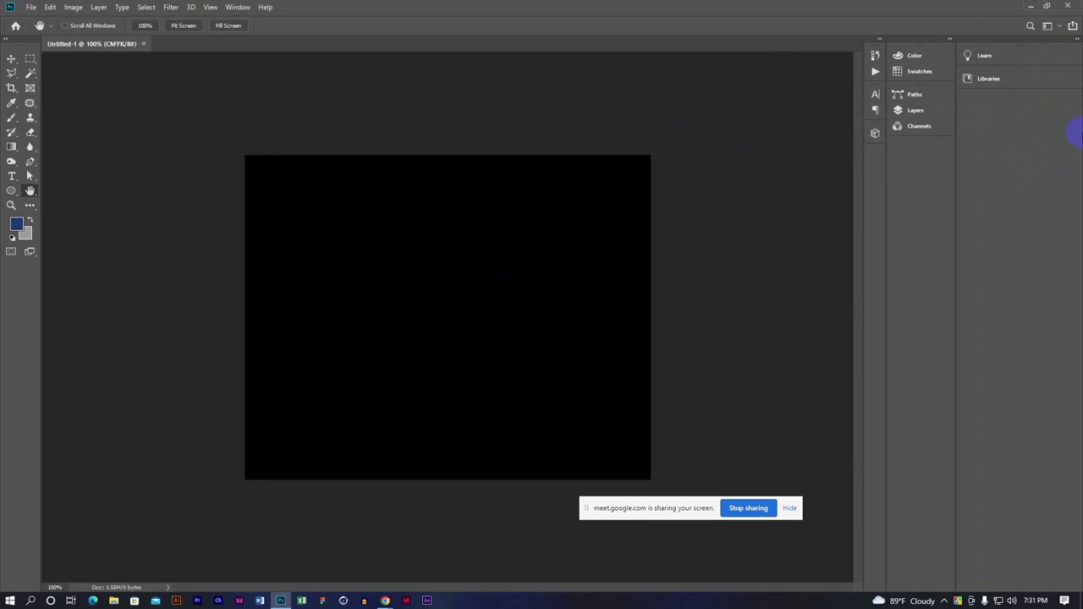
pyautogui.click(922, 53)
pyautogui.moveTo(872, 91)
pyautogui.mouseDown()
pyautogui.moveTo(872, 81)
pyautogui.moveTo(869, 102)
pyautogui.moveTo(849, 71)
pyautogui.moveTo(871, 64)
pyautogui.moveTo(844, 102)
pyautogui.moveTo(778, 110)
pyautogui.moveTo(855, 71)
pyautogui.mouseUp()
pyautogui.click(917, 59)
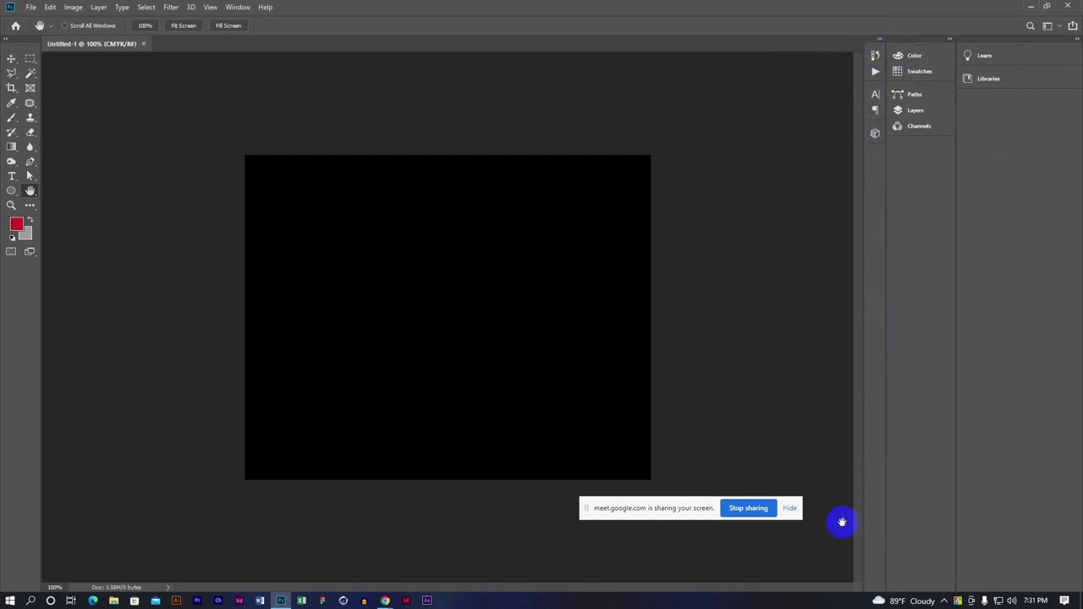
pyautogui.moveTo(385, 601)
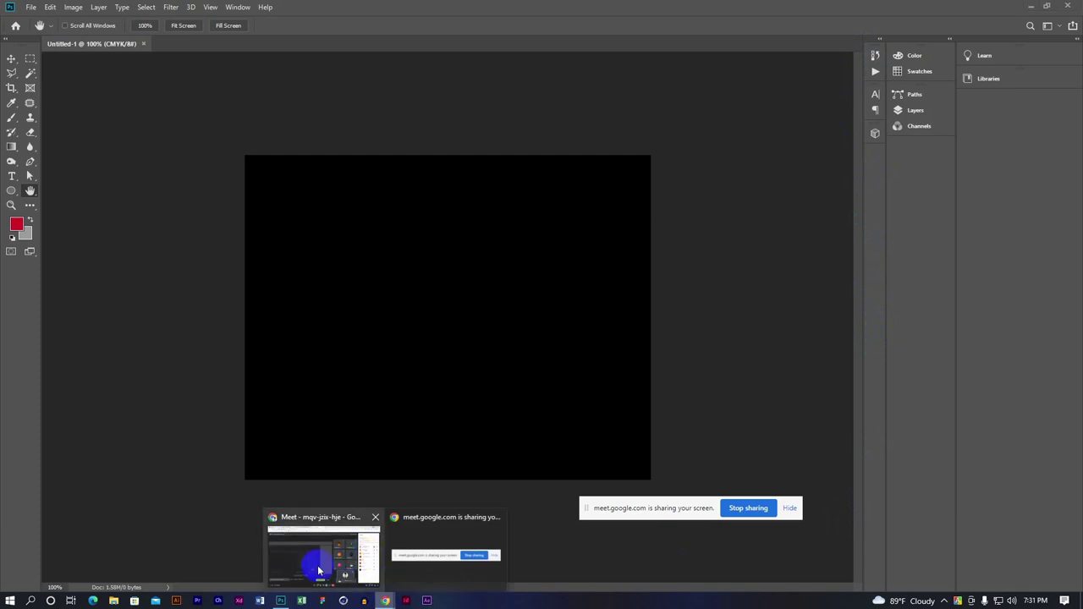
# In Chrome, search Google for 'image' in a new tab
pyautogui.click(322, 557)
pyautogui.click(556, 10)
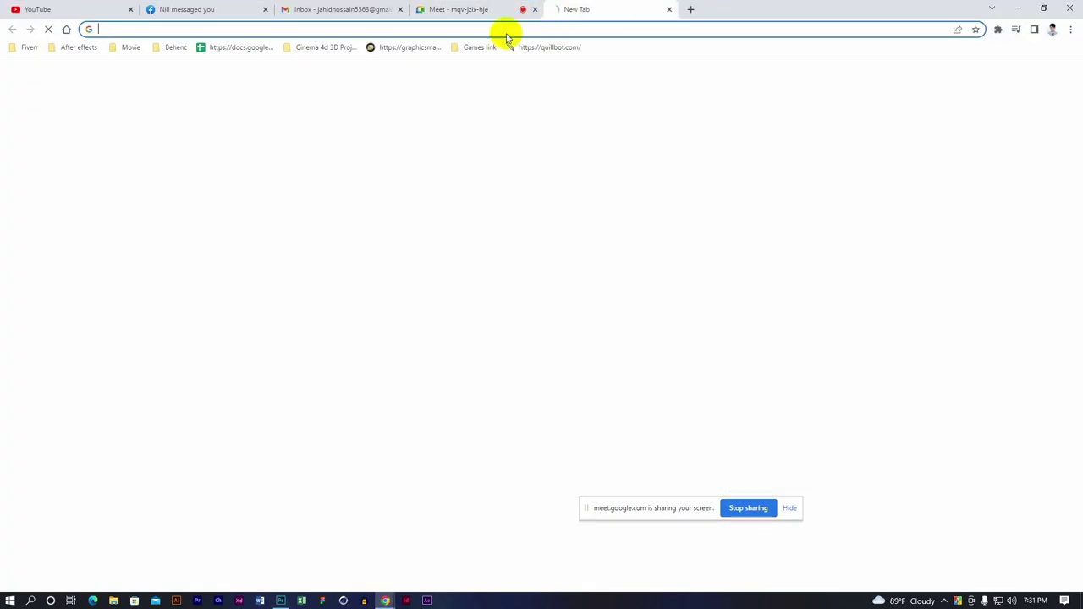
pyautogui.click(456, 240)
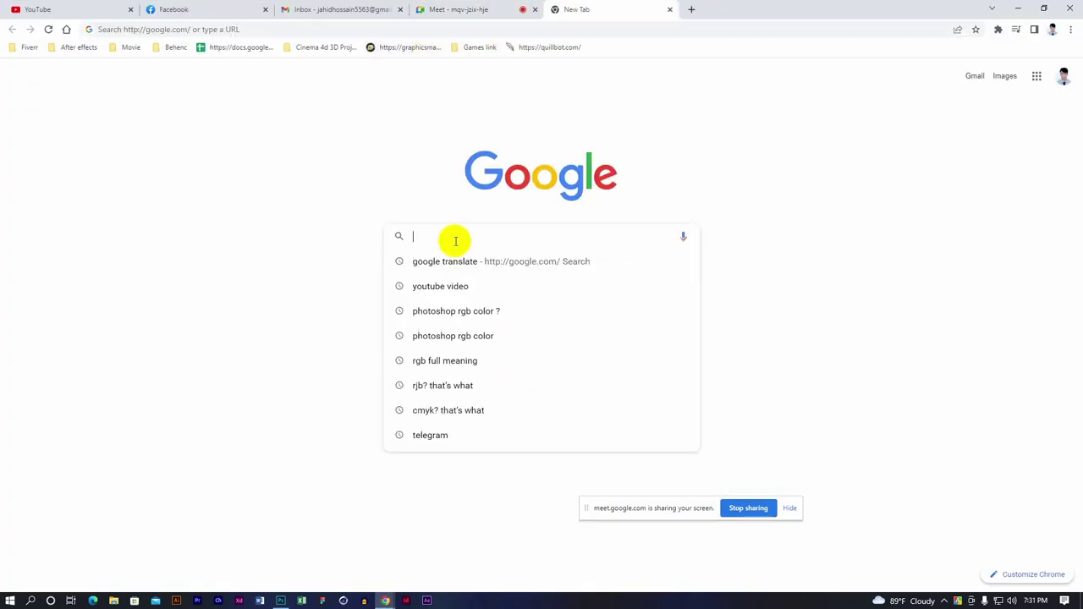
pyautogui.write('image')
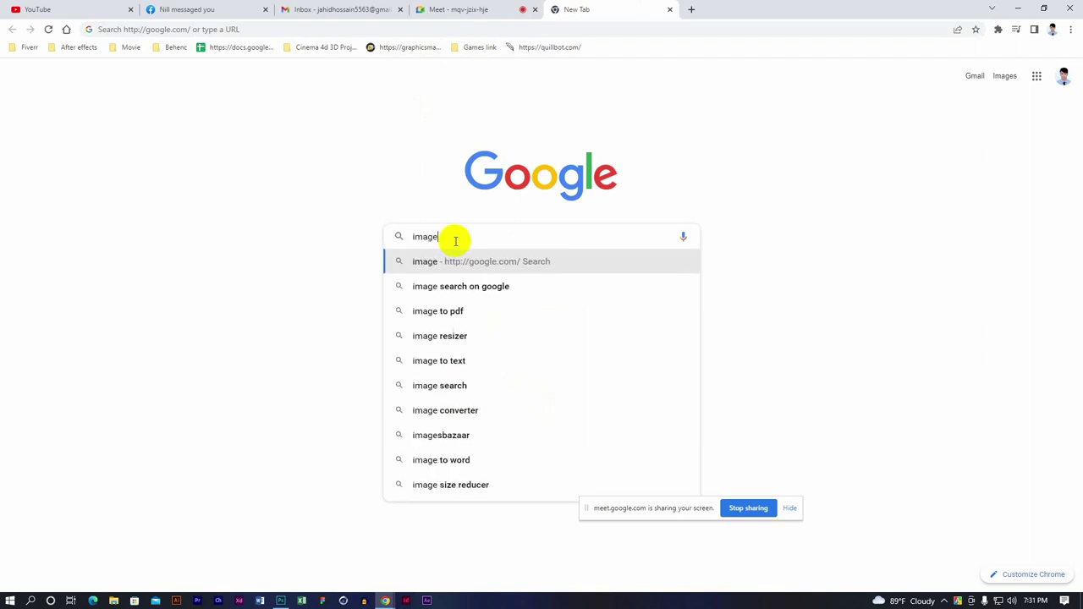
pyautogui.press('Return')
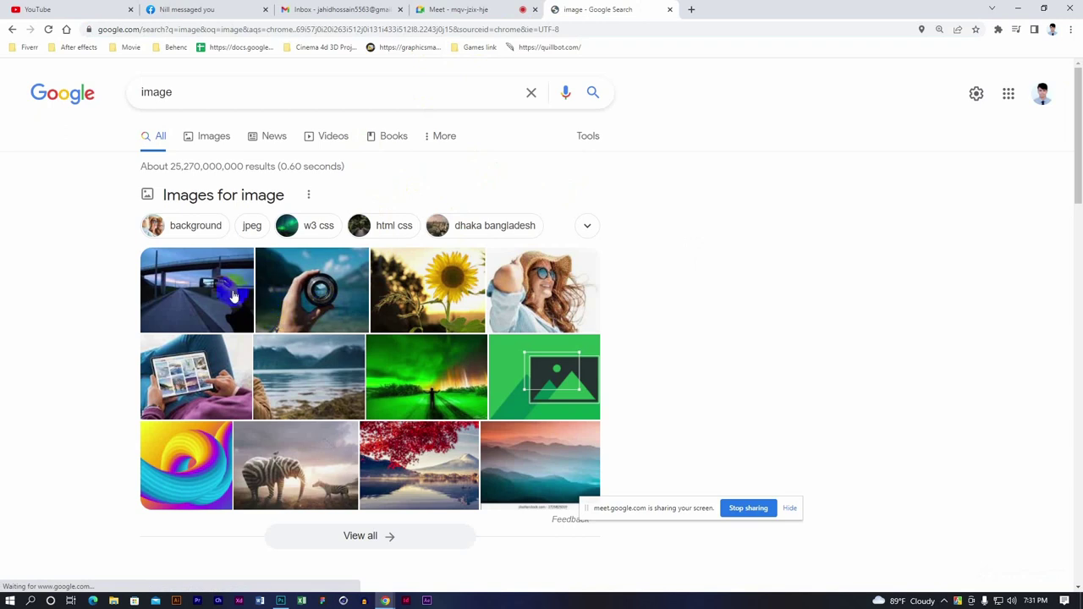
# Copy the first 640 × 480 image result and minimize Chrome
pyautogui.click(235, 296)
pyautogui.rightClick(825, 218)
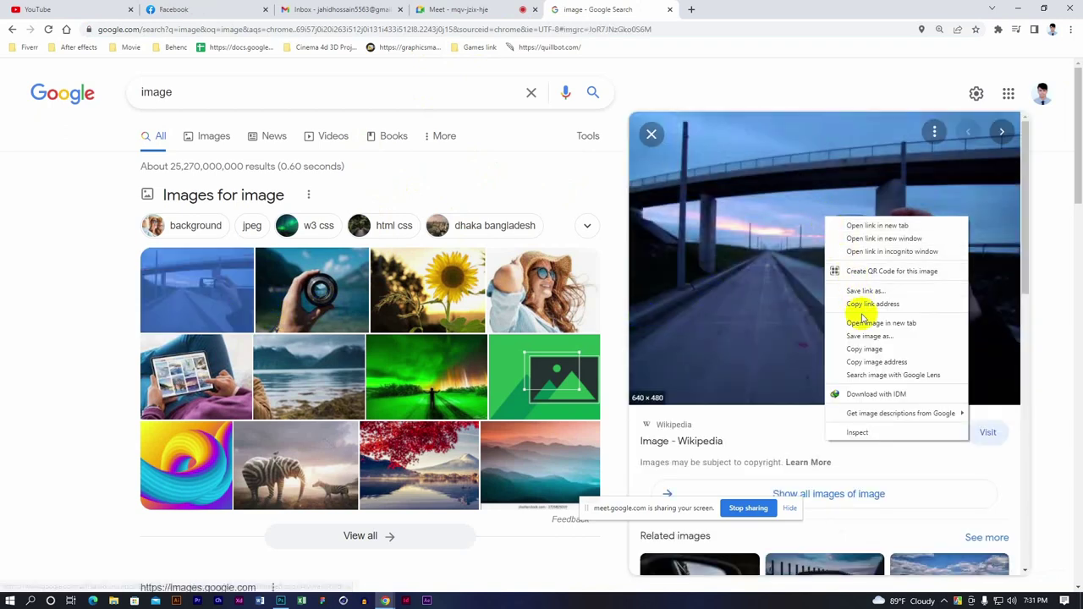
pyautogui.click(864, 349)
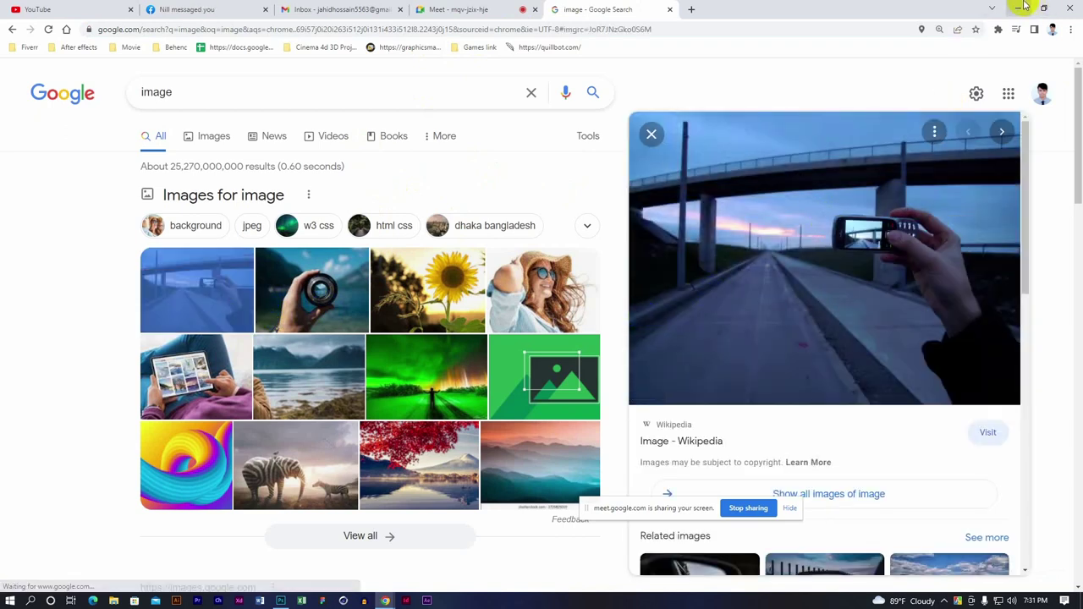
pyautogui.click(1021, 7)
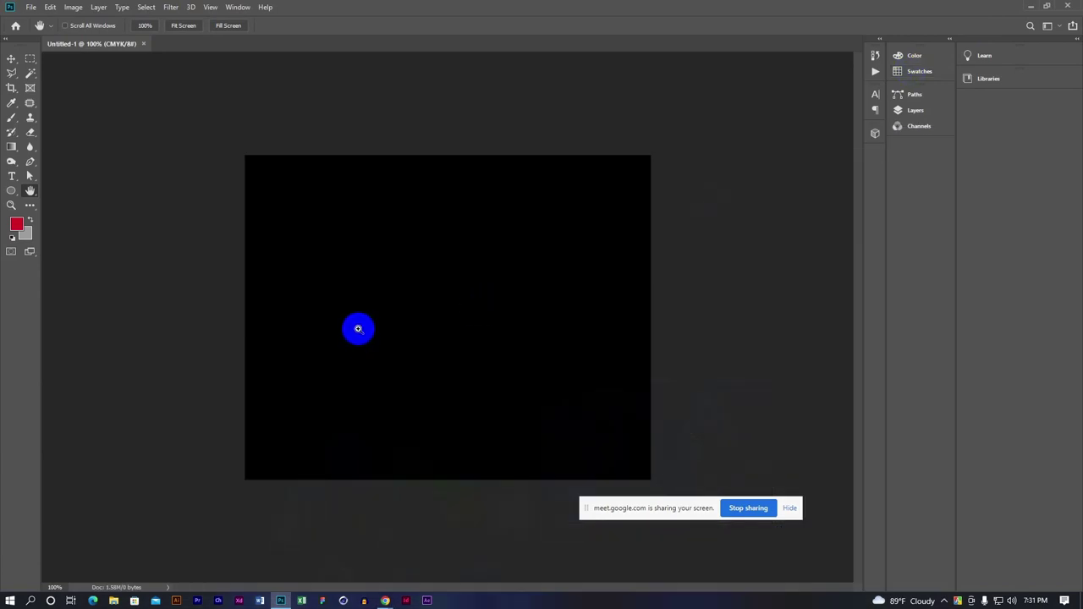
# Create a 640 × 480 document from the clipboard, then close Untitled-2 and Untitled-1
pyautogui.hotkey('ctrl', 'n')
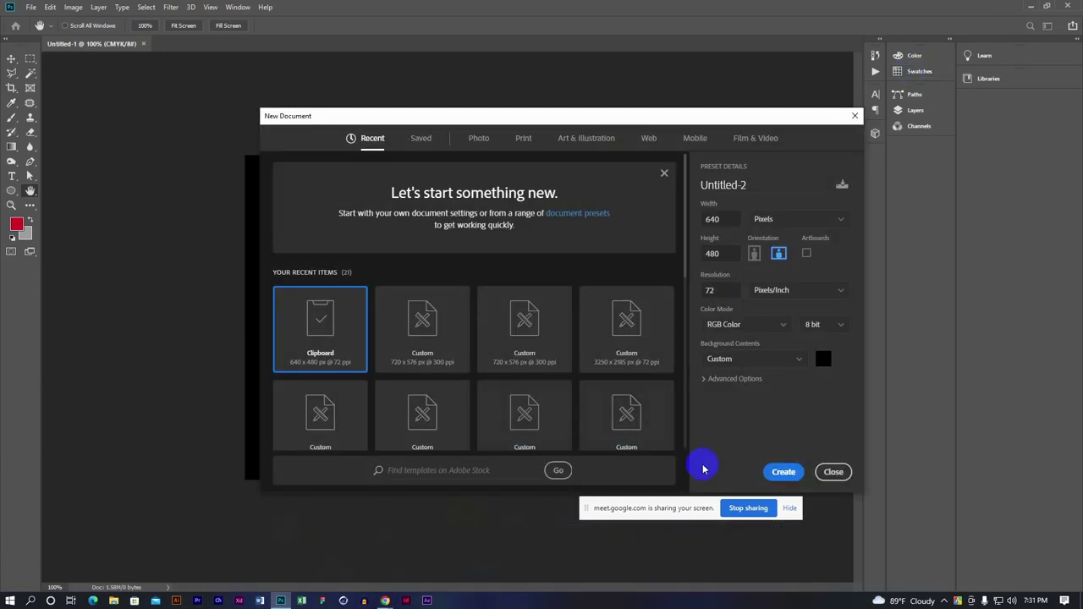
pyautogui.click(782, 471)
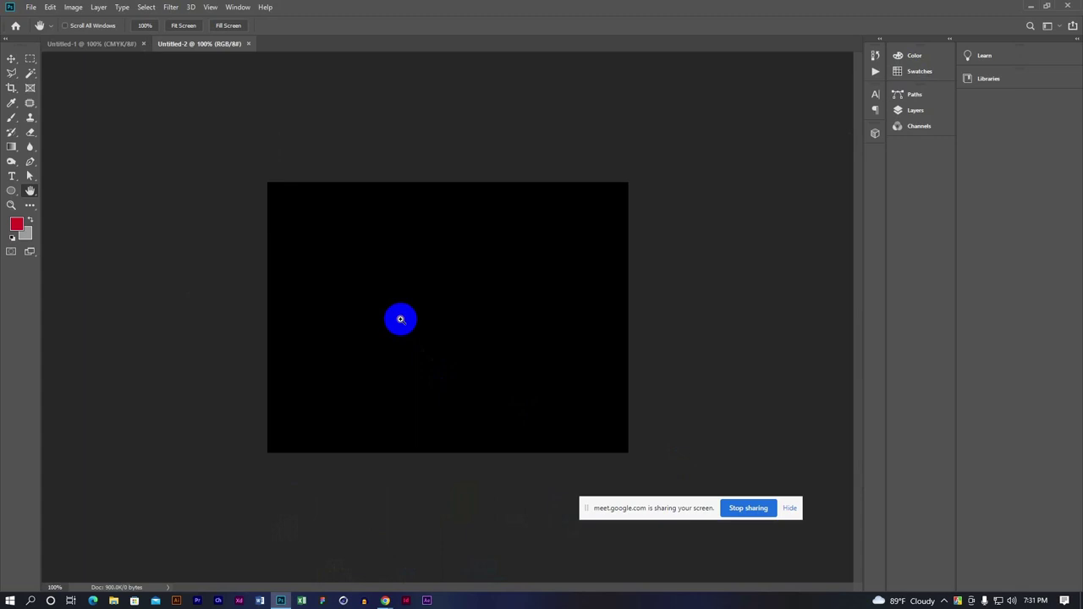
pyautogui.click(251, 43)
pyautogui.click(145, 44)
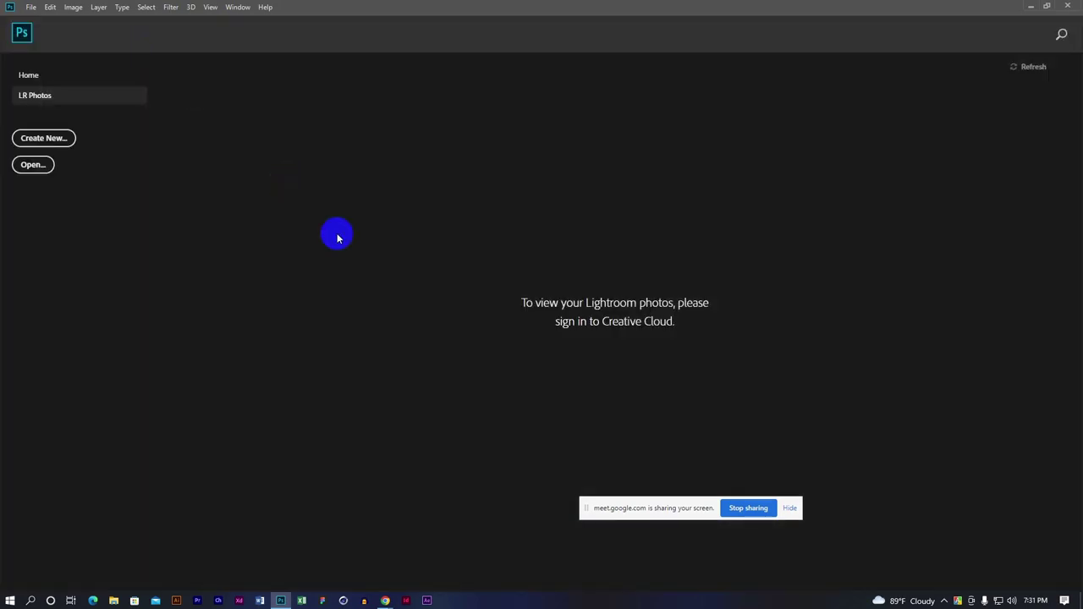
# Create a new 640 × 480 document with a pure white background
pyautogui.hotkey('ctrl', 'n')
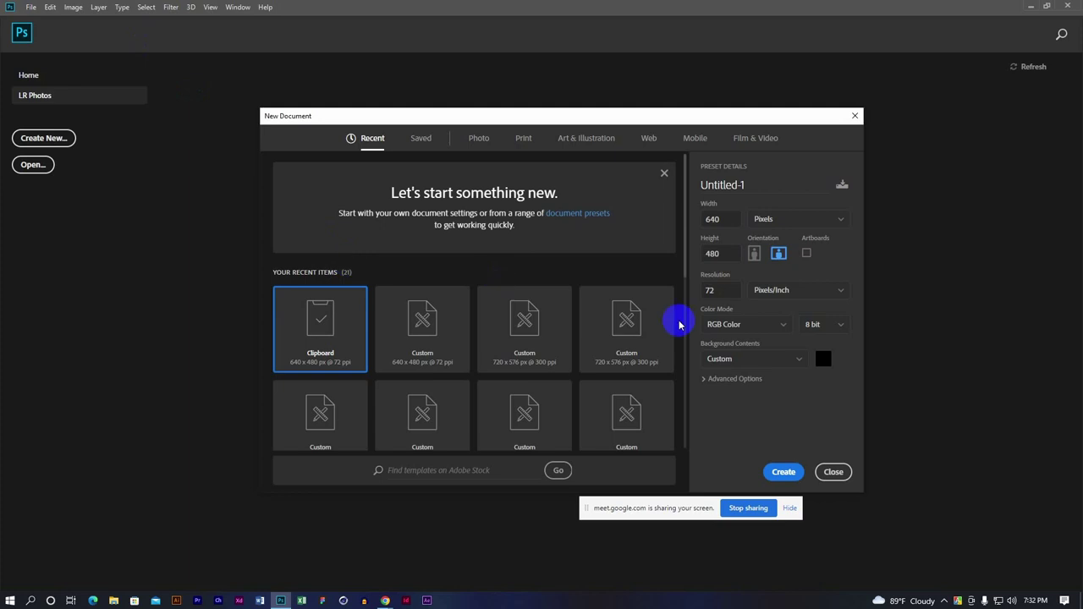
pyautogui.click(824, 359)
pyautogui.click(752, 135)
pyautogui.moveTo(752, 135); pyautogui.dragTo(684, 114)
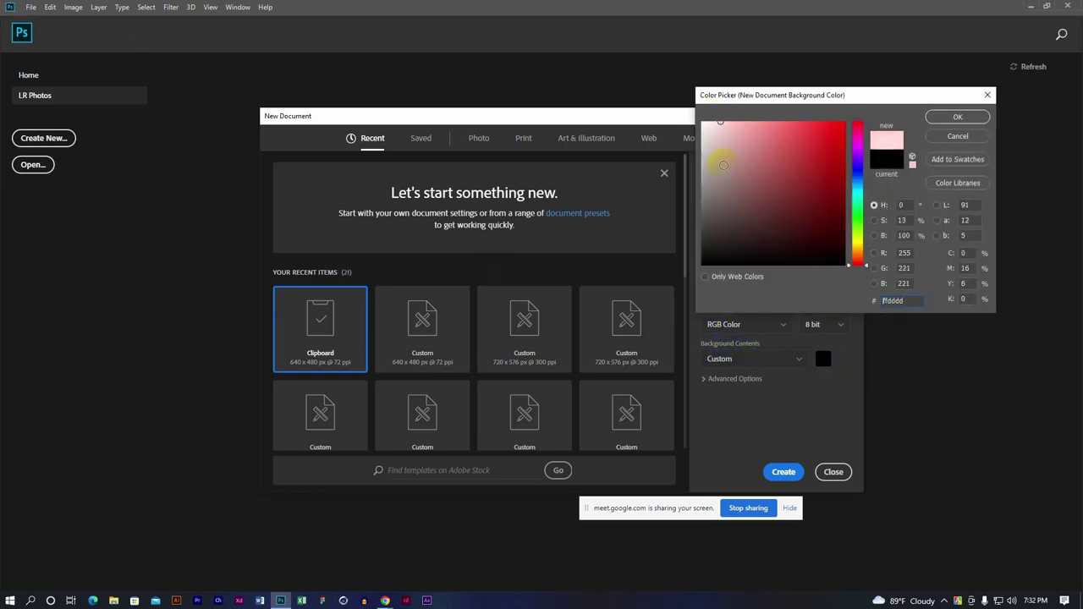
pyautogui.click(953, 116)
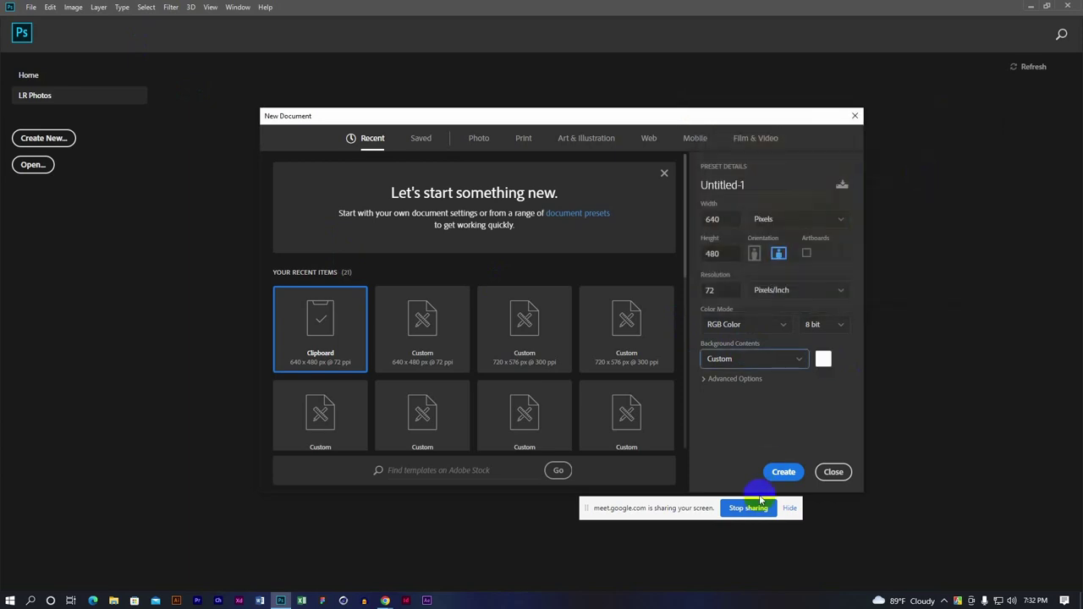
pyautogui.click(783, 471)
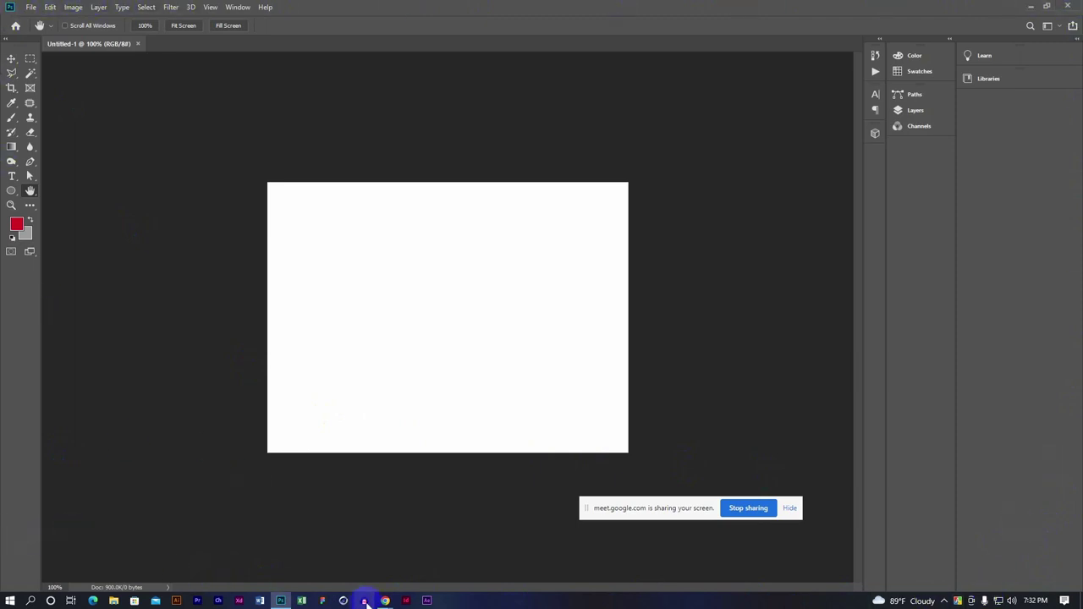
# Admit the waiting participant in the Google Meet call, then return to Photoshop's blank canvas
pyautogui.moveTo(384, 601)
pyautogui.click(324, 558)
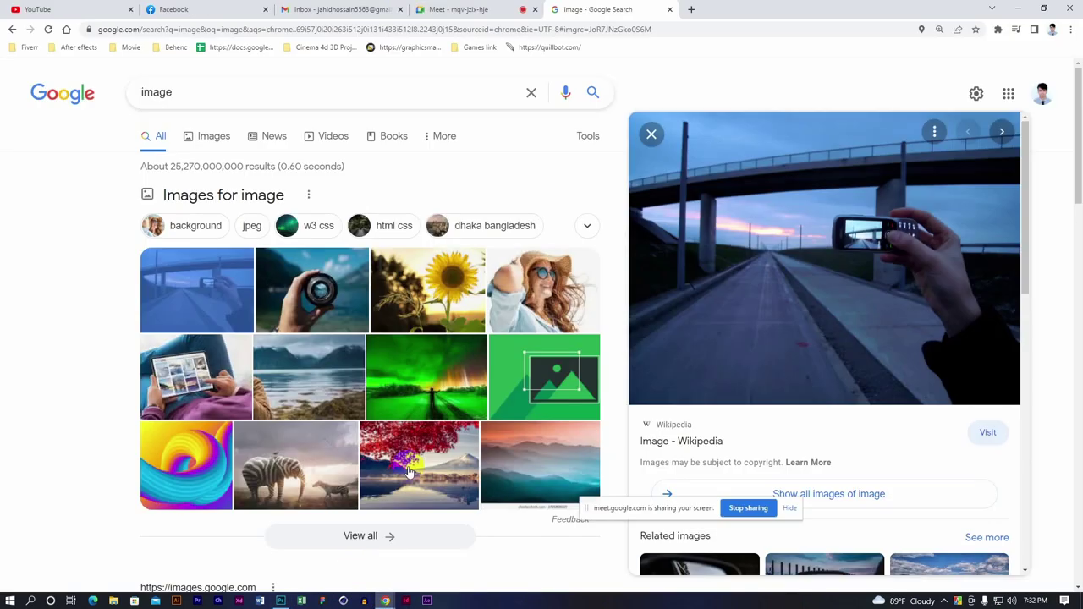
pyautogui.click(457, 9)
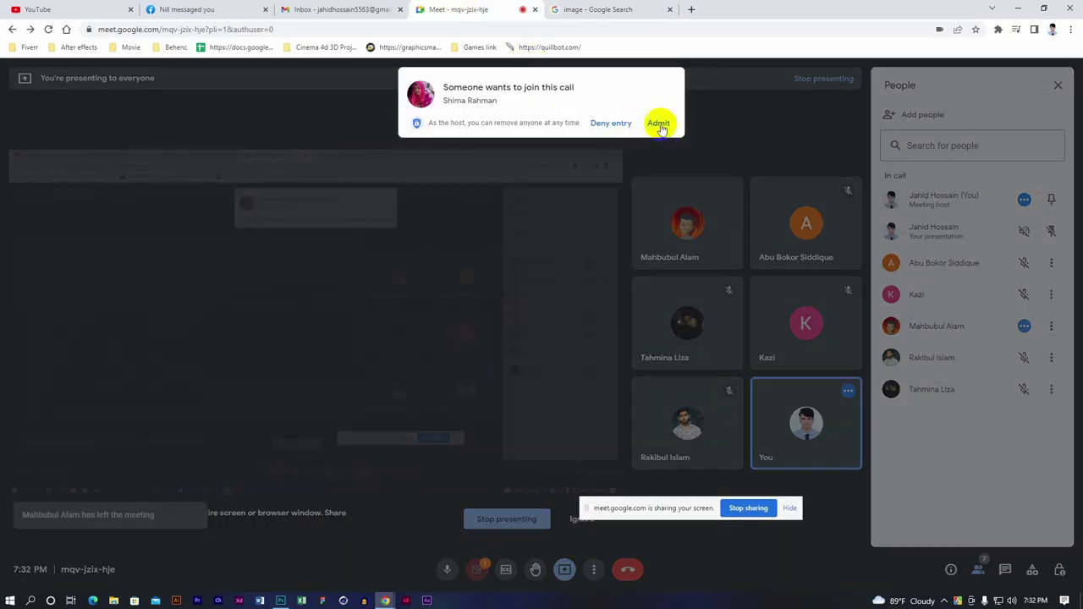
pyautogui.click(657, 123)
pyautogui.click(1019, 6)
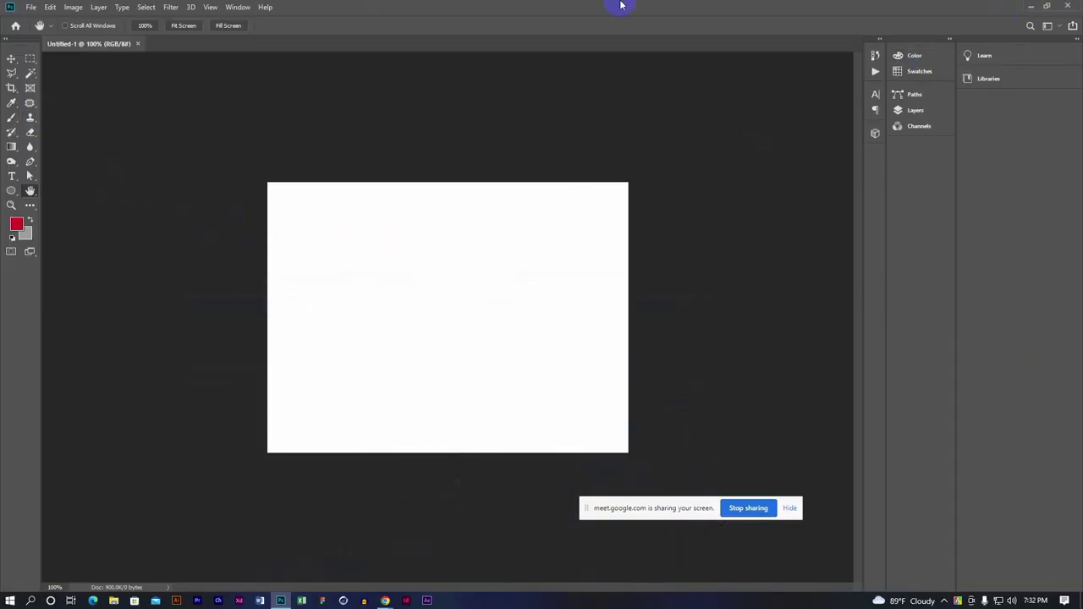
pyautogui.click(466, 240)
pyautogui.moveTo(611, 432); pyautogui.dragTo(290, 448)
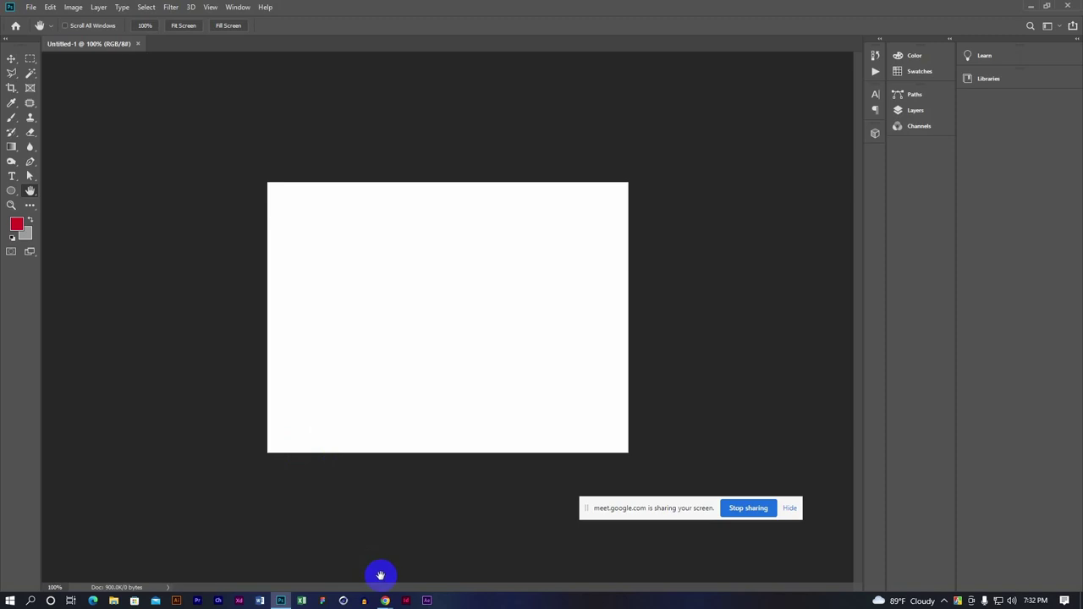
pyautogui.moveTo(385, 601)
pyautogui.click(379, 582)
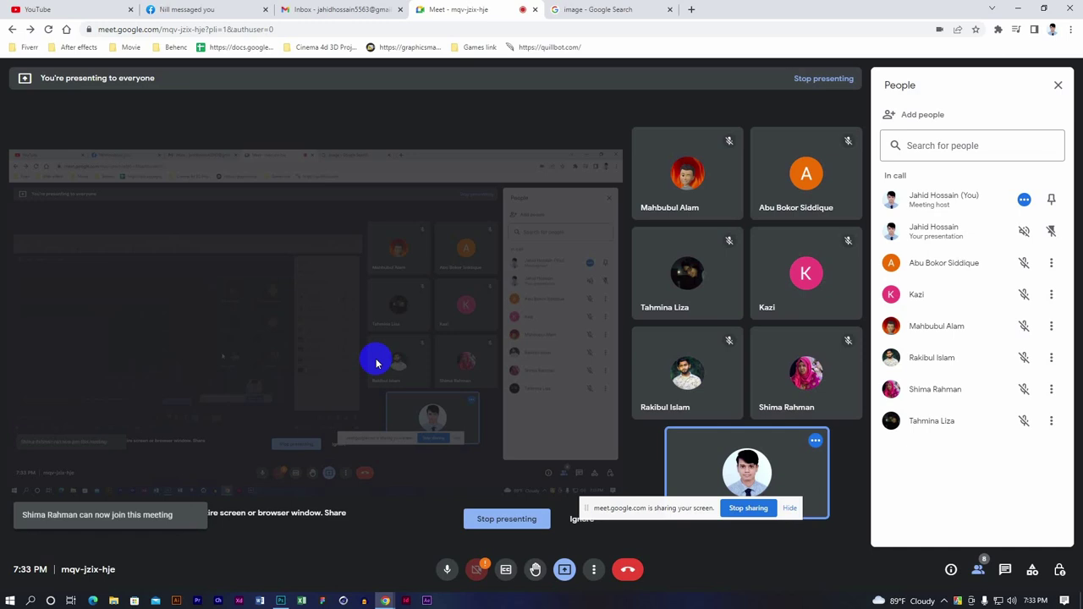
pyautogui.click(1021, 7)
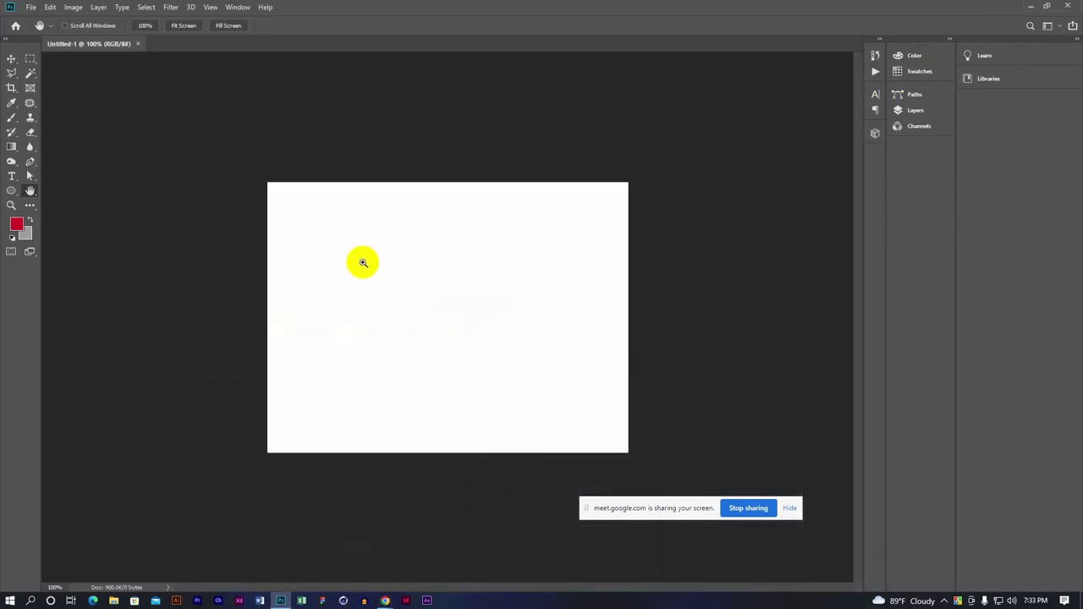
# Paste the copied photo onto Untitled-1 and look over the marquee selection shapes
pyautogui.hotkey('ctrl', 'v')
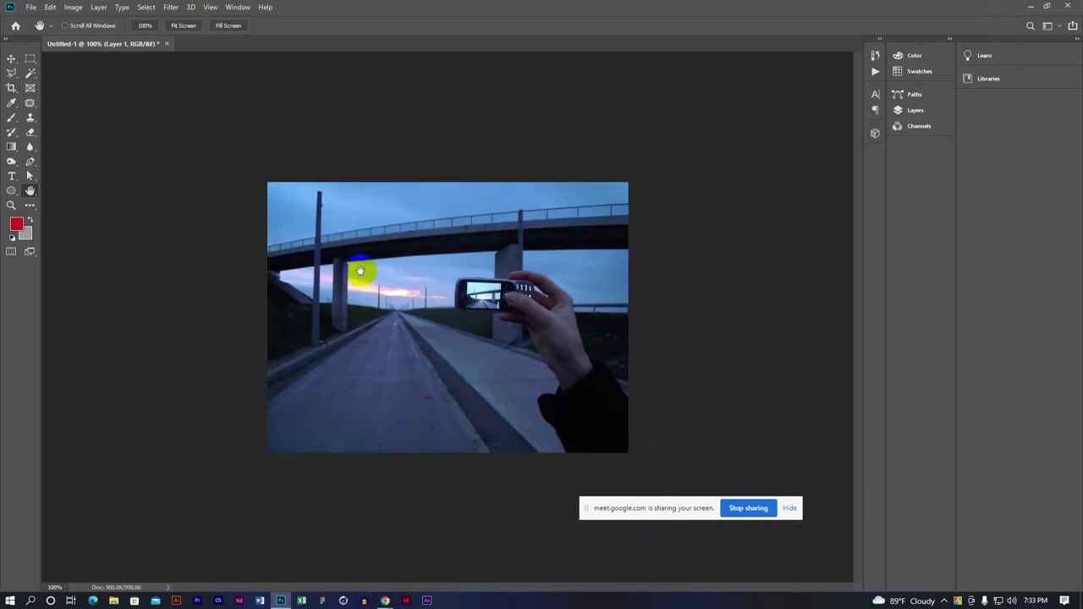
pyautogui.keyDown('ctrl'); pyautogui.click(361, 284); pyautogui.keyUp('ctrl')
pyautogui.keyDown('ctrl'); pyautogui.keyDown('alt'); pyautogui.click(359, 284); pyautogui.keyUp('alt'); pyautogui.keyUp('ctrl')
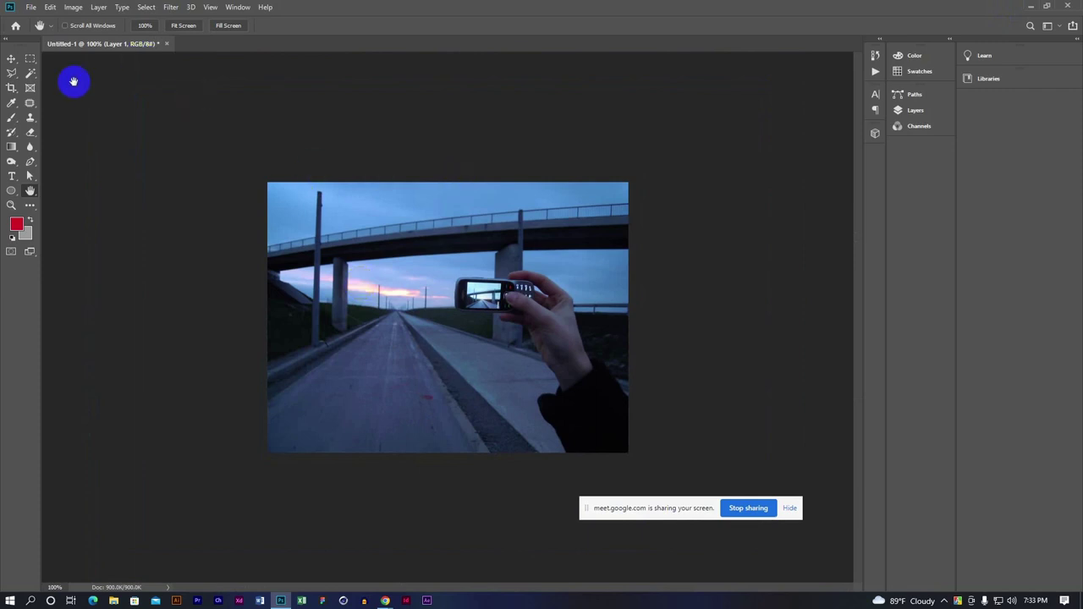
pyautogui.click(30, 60)
pyautogui.click(138, 235)
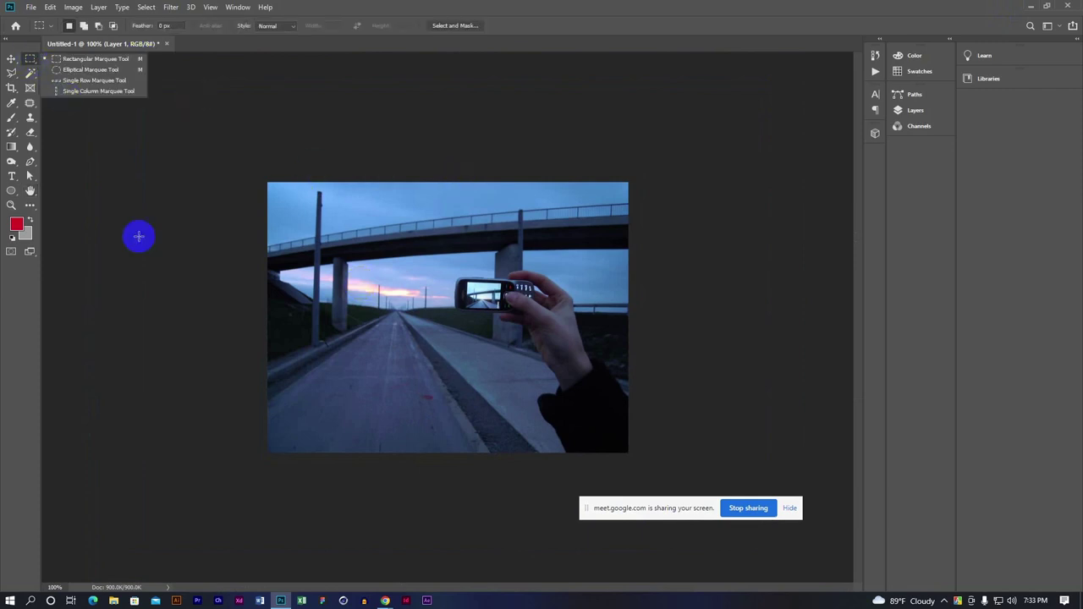
pyautogui.click(12, 60)
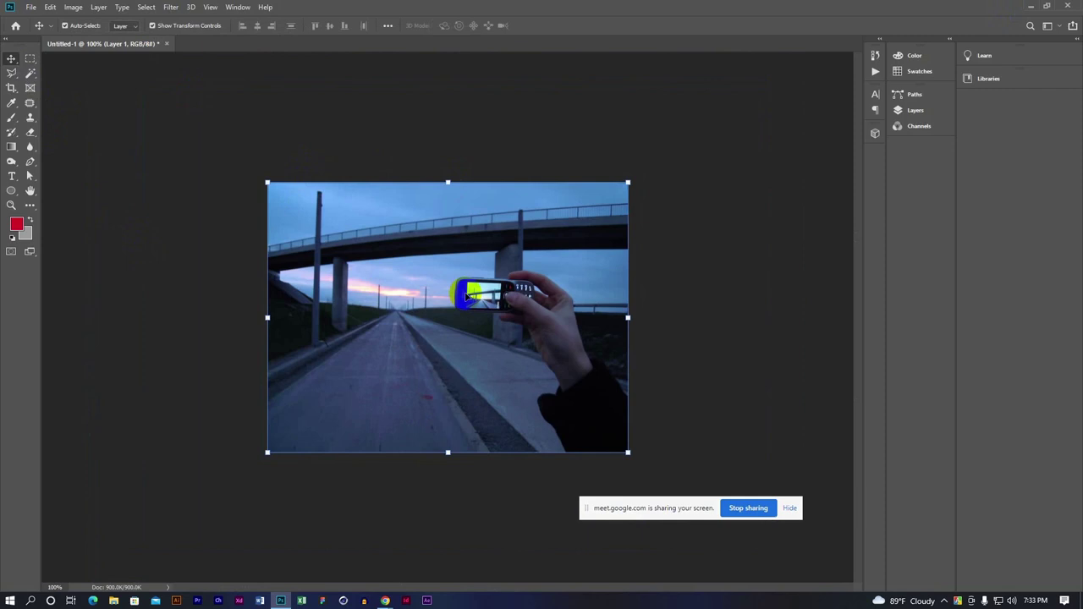
# Delete the pasted photo layer and close Untitled-1 without saving
pyautogui.press('Delete')
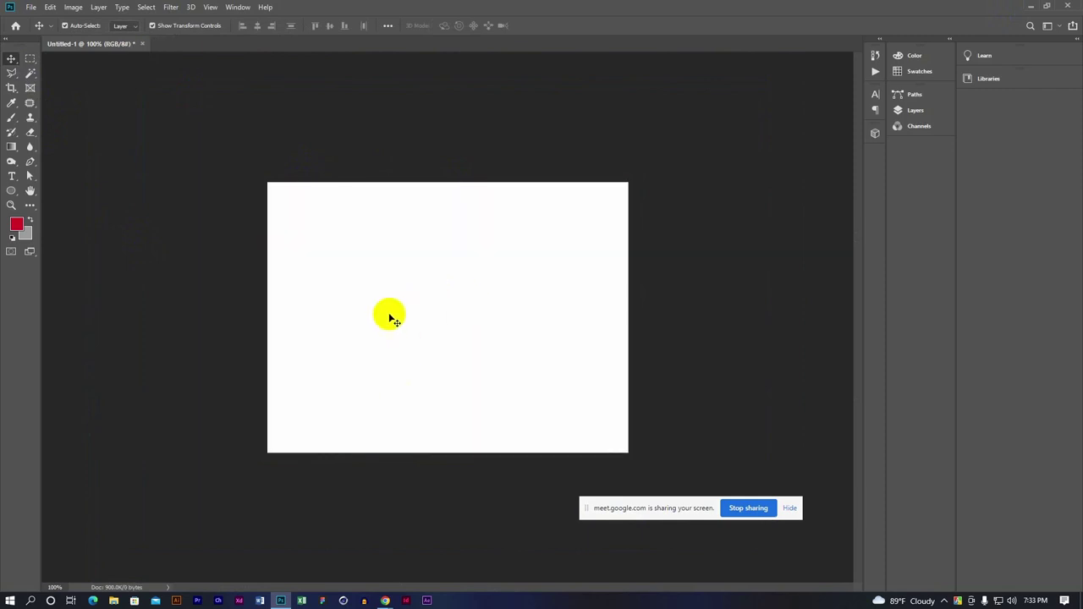
pyautogui.click(142, 43)
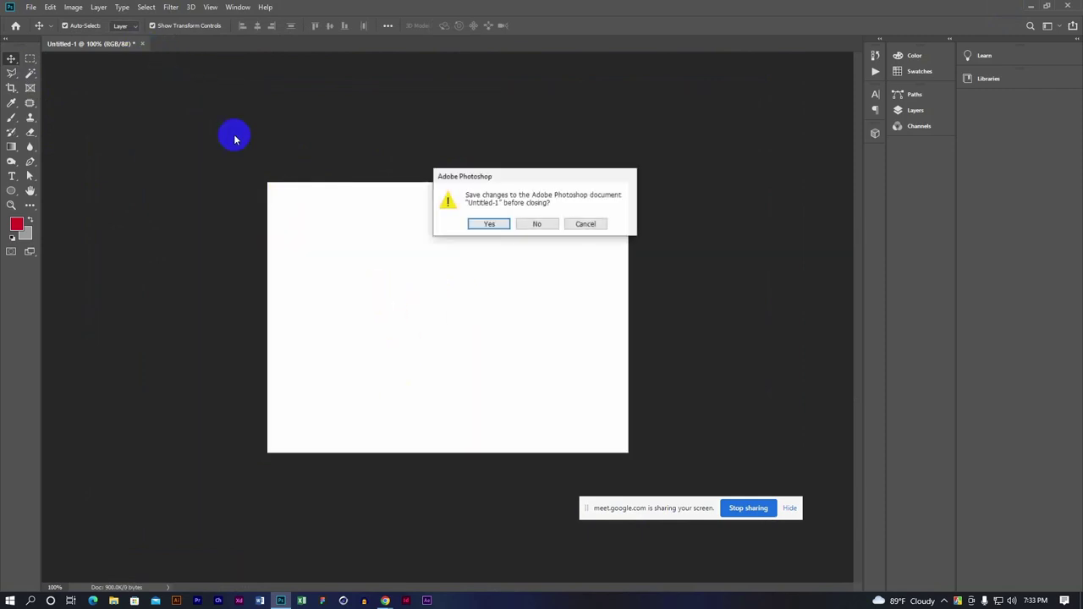
pyautogui.click(531, 225)
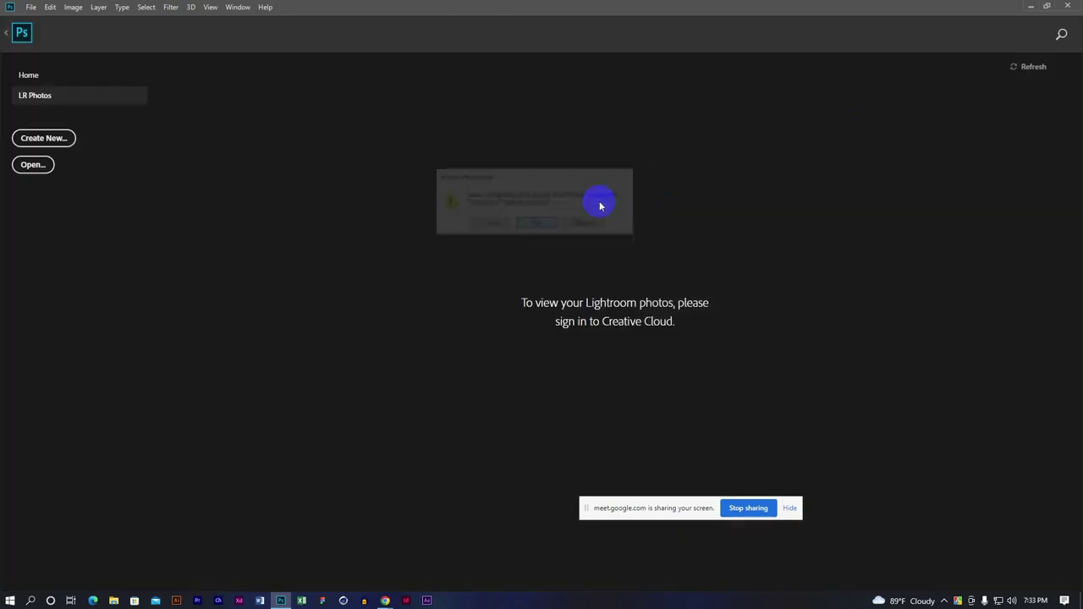
# Copy the road-under-a-bridge photo from Chrome's Google image results to the clipboard
pyautogui.click(1028, 5)
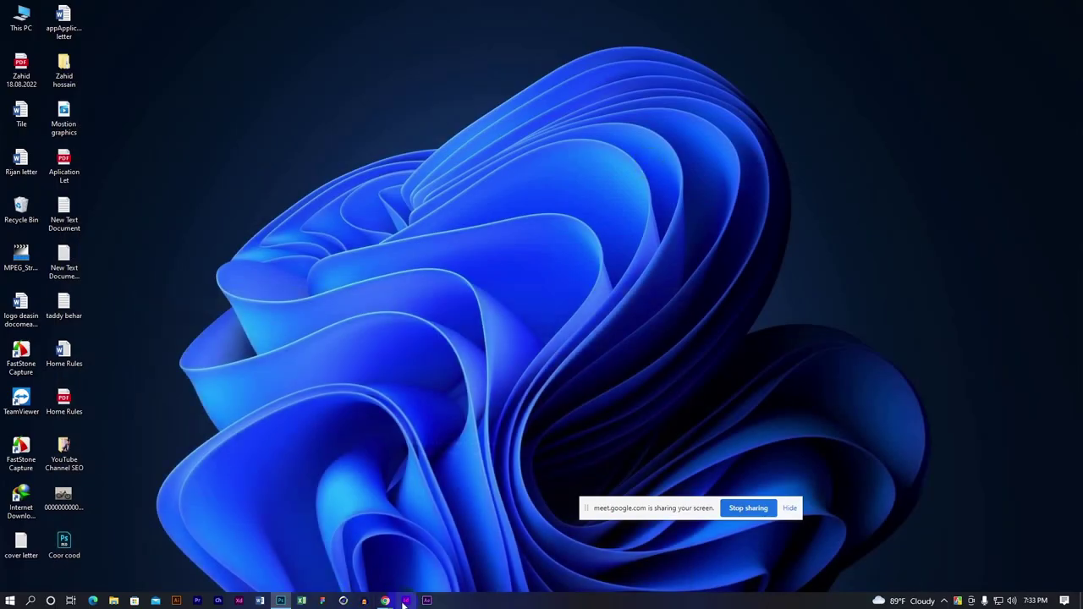
pyautogui.moveTo(385, 601)
pyautogui.click(365, 566)
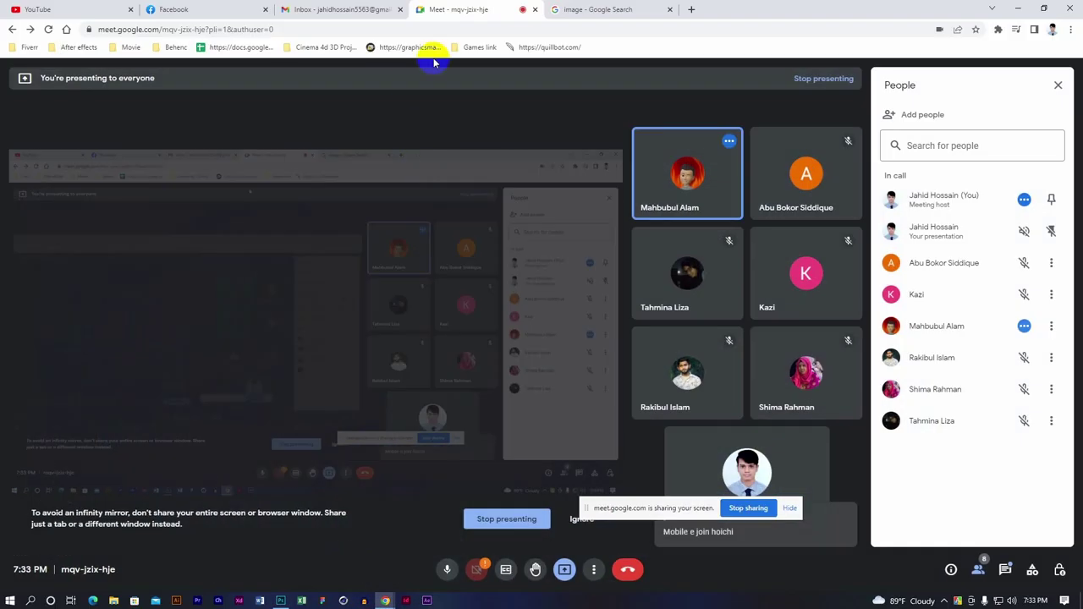
pyautogui.click(573, 7)
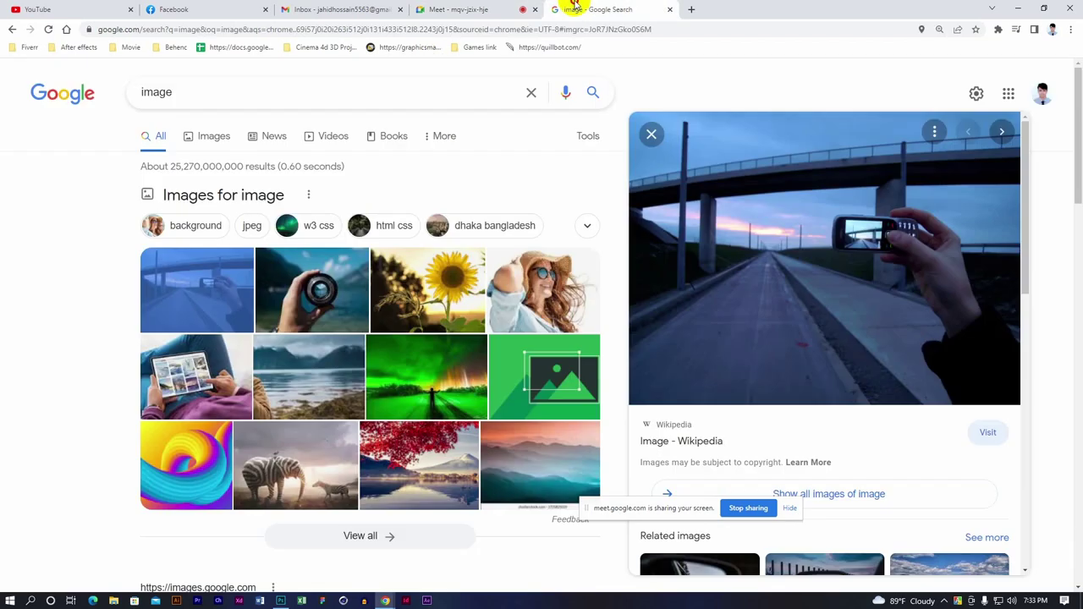
pyautogui.rightClick(795, 210)
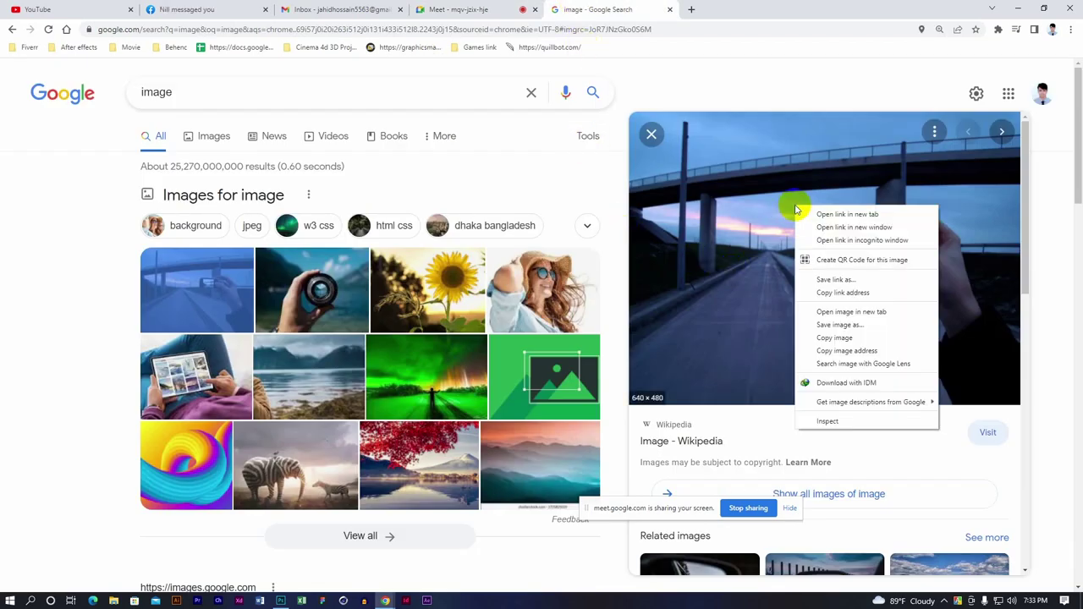
pyautogui.click(824, 338)
pyautogui.rightClick(825, 279)
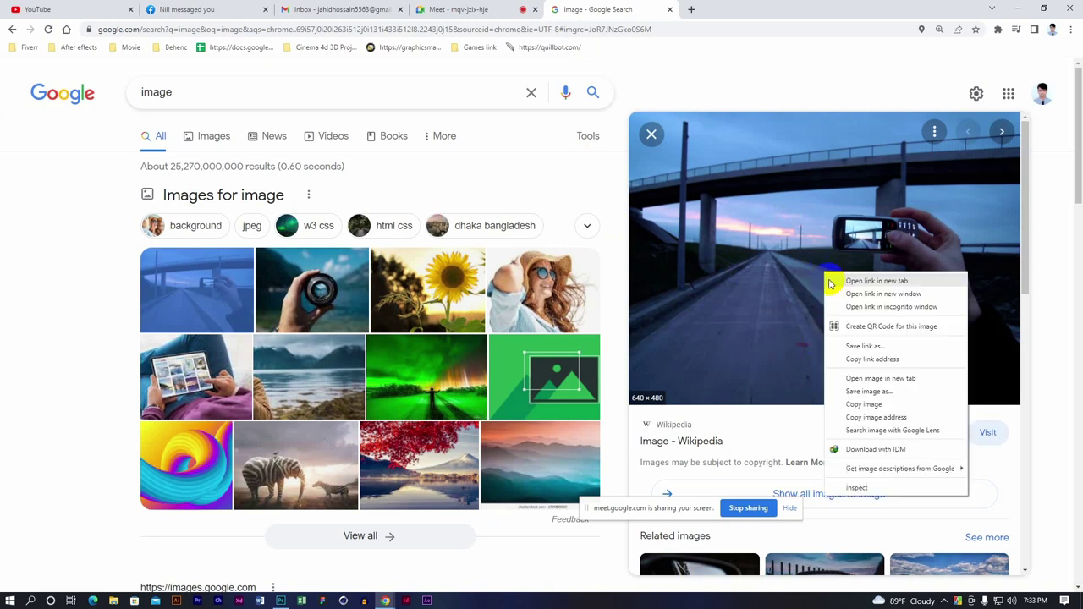
pyautogui.click(868, 407)
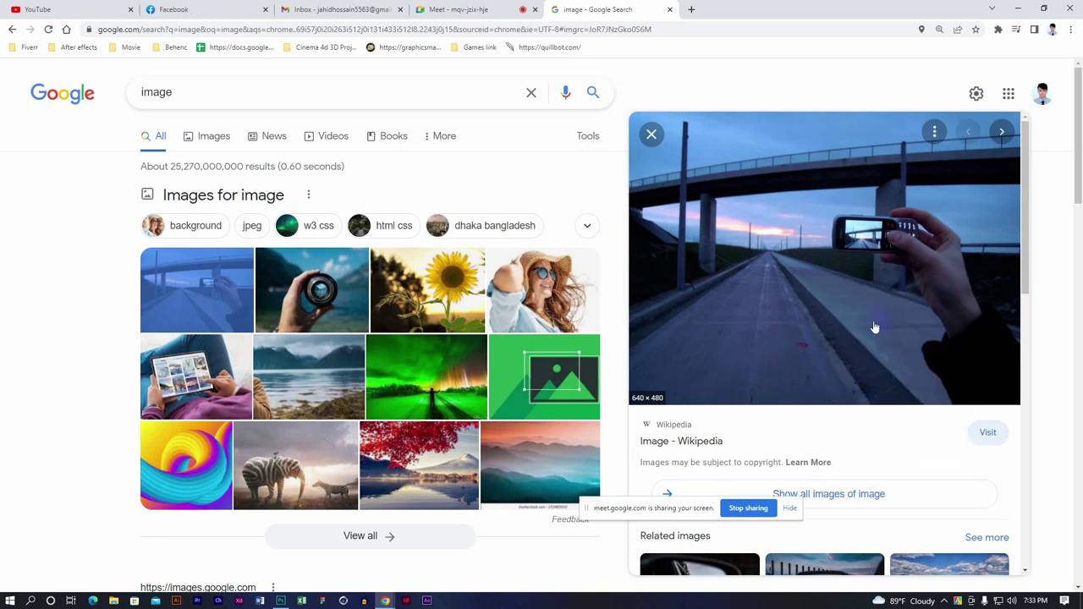
pyautogui.click(1018, 7)
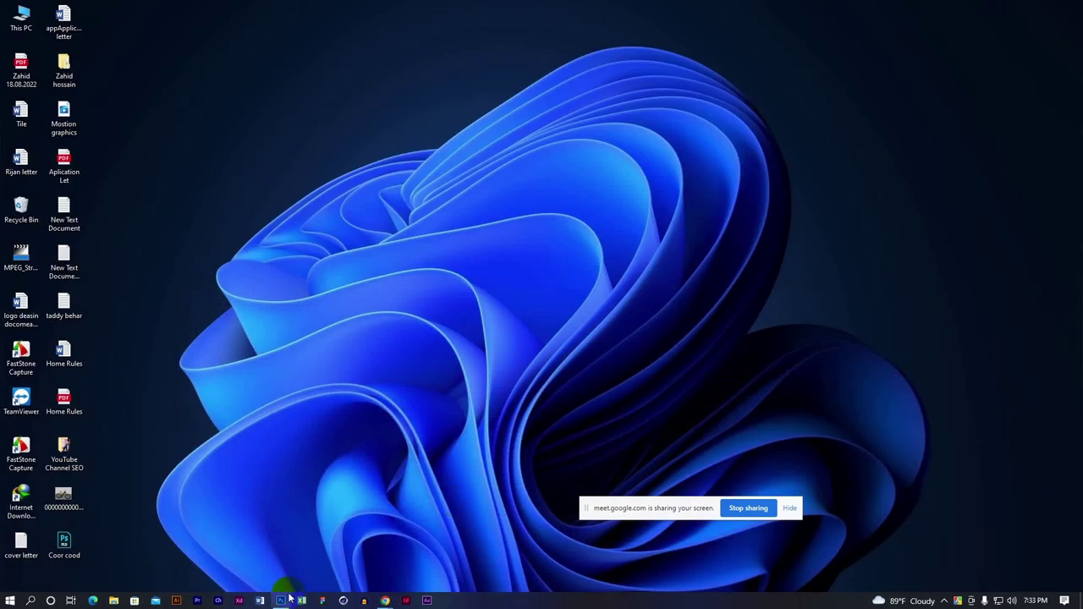
# Create a new 640 × 480 document in Photoshop sized from the clipboard
pyautogui.click(280, 600)
pyautogui.click(30, 7)
pyautogui.click(38, 23)
pyautogui.click(783, 472)
# Paste the road photo as a new layer and shift it slightly on the canvas
pyautogui.press('ctrl')
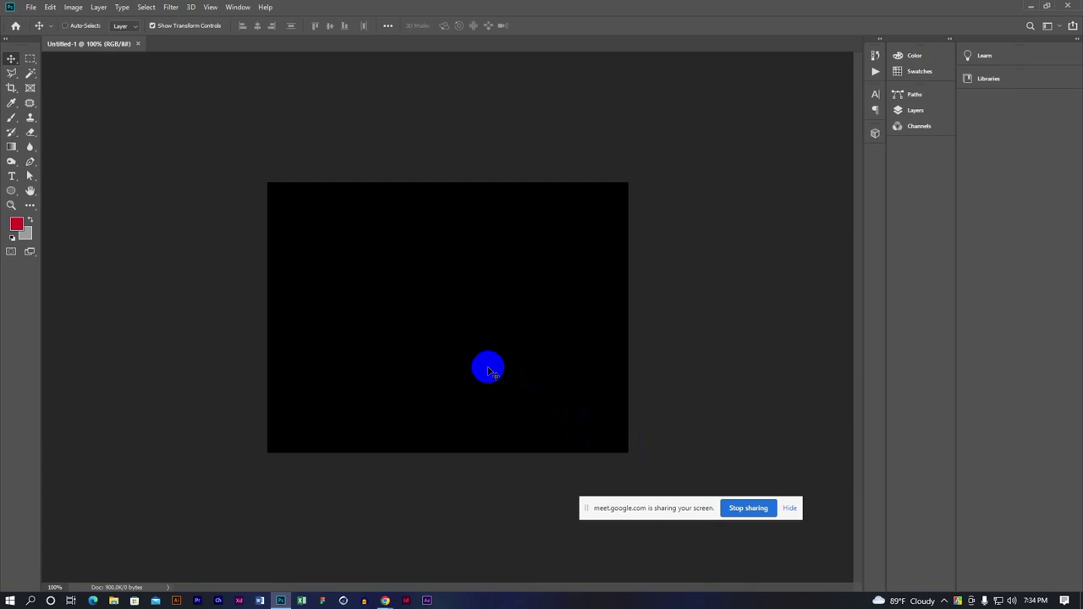
pyautogui.hotkey('ctrl', 'v')
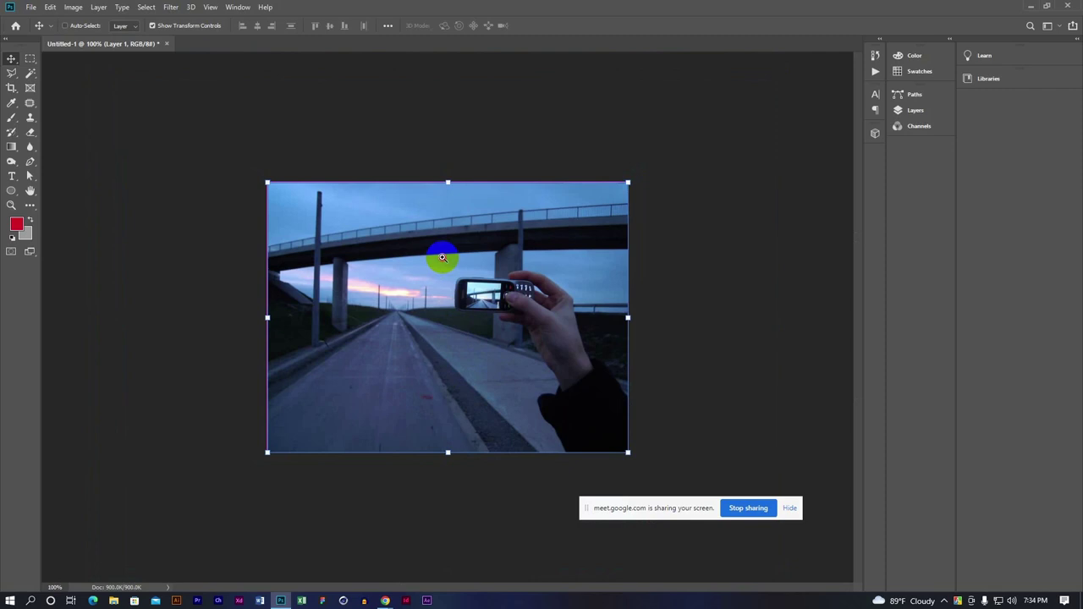
pyautogui.moveTo(463, 367); pyautogui.dragTo(386, 284)
# Marquee the phone and hand, drag the patch up-left with Move, then undo the move
pyautogui.click(30, 58)
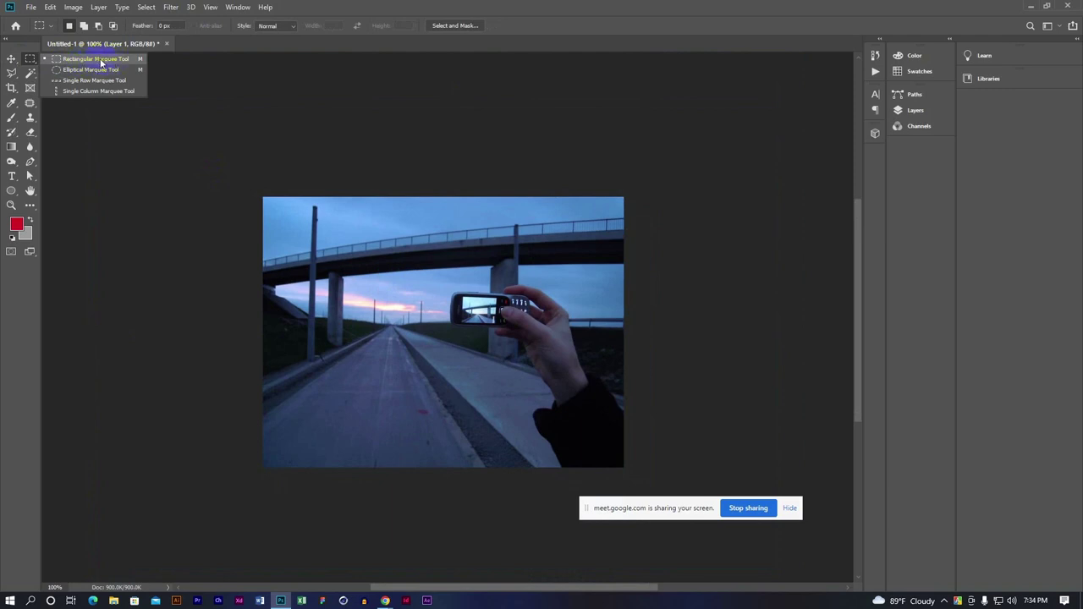
pyautogui.click(93, 62)
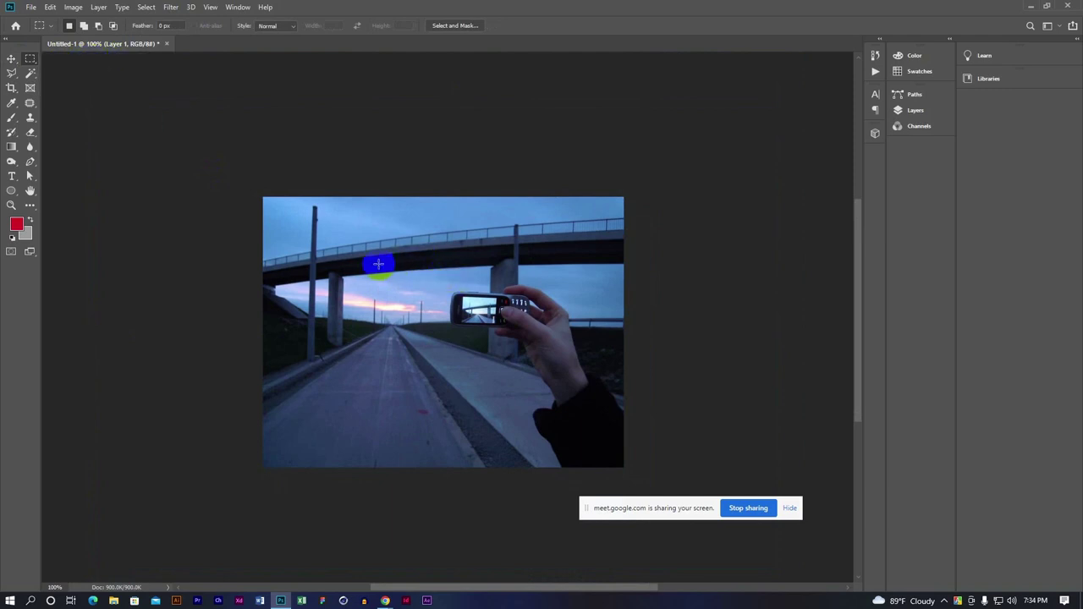
pyautogui.moveTo(439, 283); pyautogui.dragTo(583, 350)
pyautogui.click(11, 59)
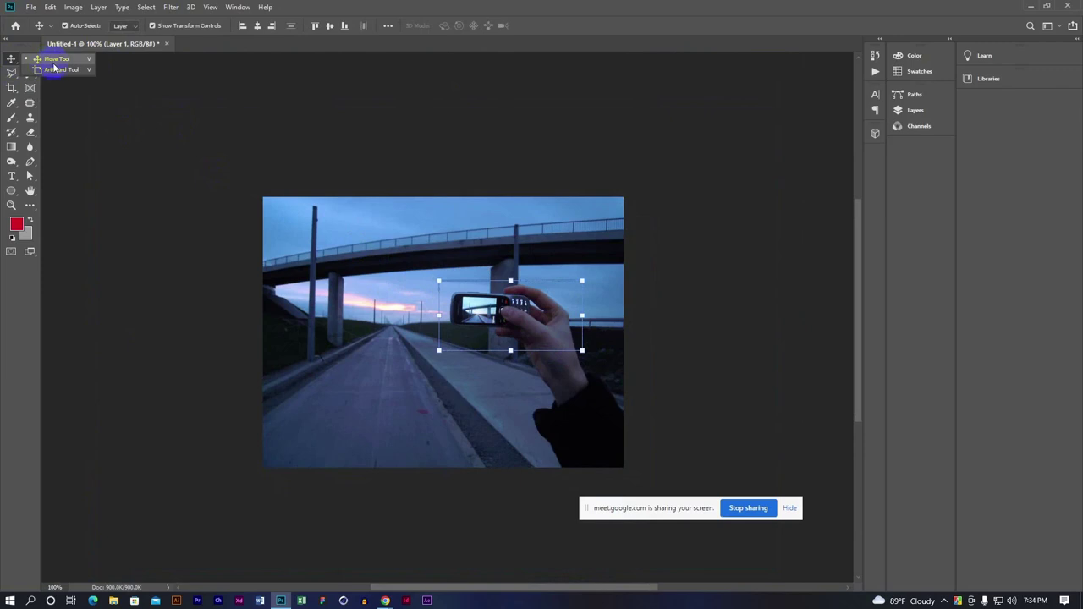
pyautogui.click(55, 61)
pyautogui.moveTo(515, 325)
pyautogui.mouseDown()
pyautogui.moveTo(359, 249)
pyautogui.moveTo(356, 404)
pyautogui.moveTo(386, 327)
pyautogui.moveTo(491, 314)
pyautogui.moveTo(322, 255)
pyautogui.moveTo(355, 247)
pyautogui.mouseUp()
pyautogui.hotkey('ctrl', 'z')
pyautogui.press('ctrl')
# Discard Untitled-1, create a new document and paste the road photo in as Layer 1
pyautogui.click(166, 43)
pyautogui.click(546, 224)
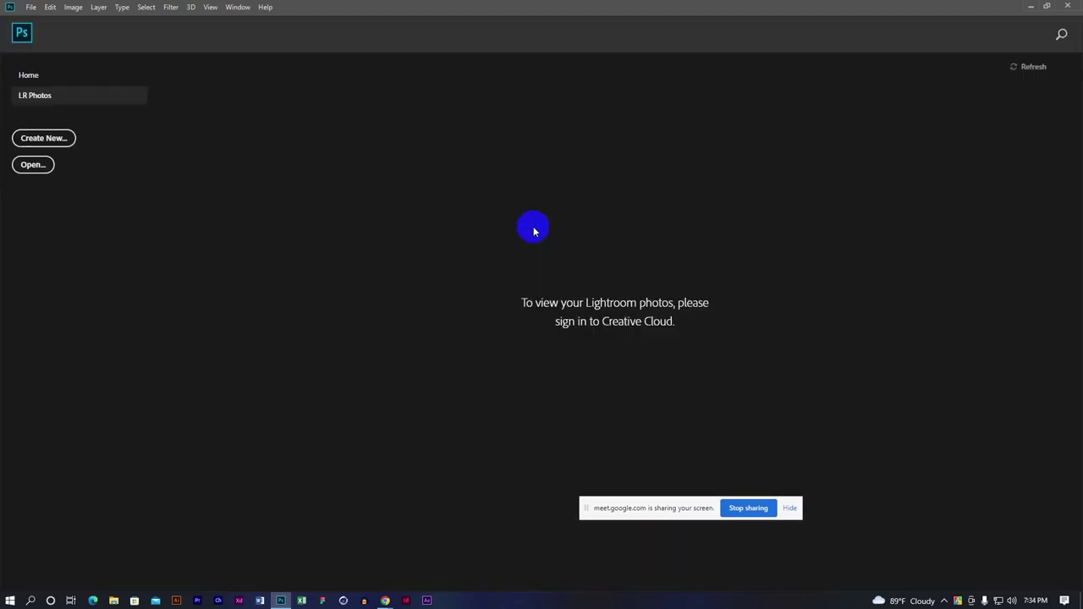
pyautogui.hotkey('ctrl', 'n')
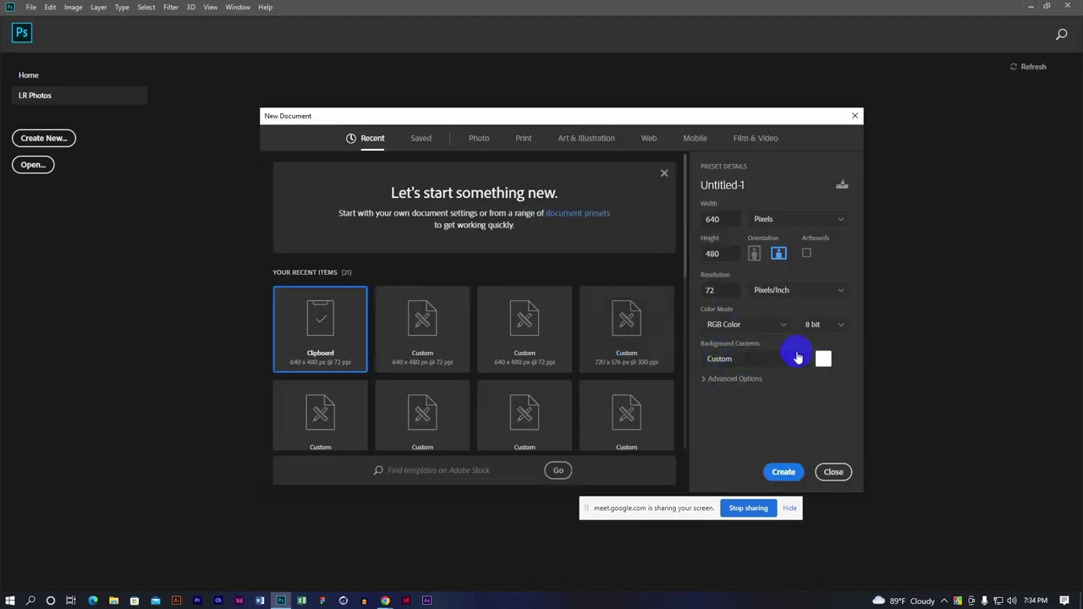
pyautogui.click(784, 472)
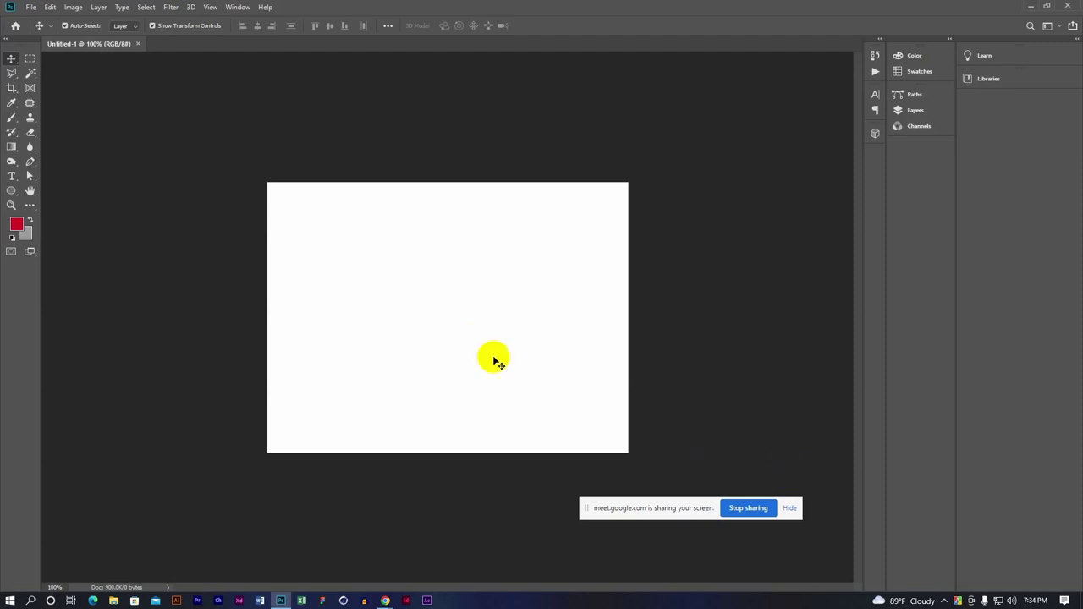
pyautogui.hotkey('ctrl', 'v')
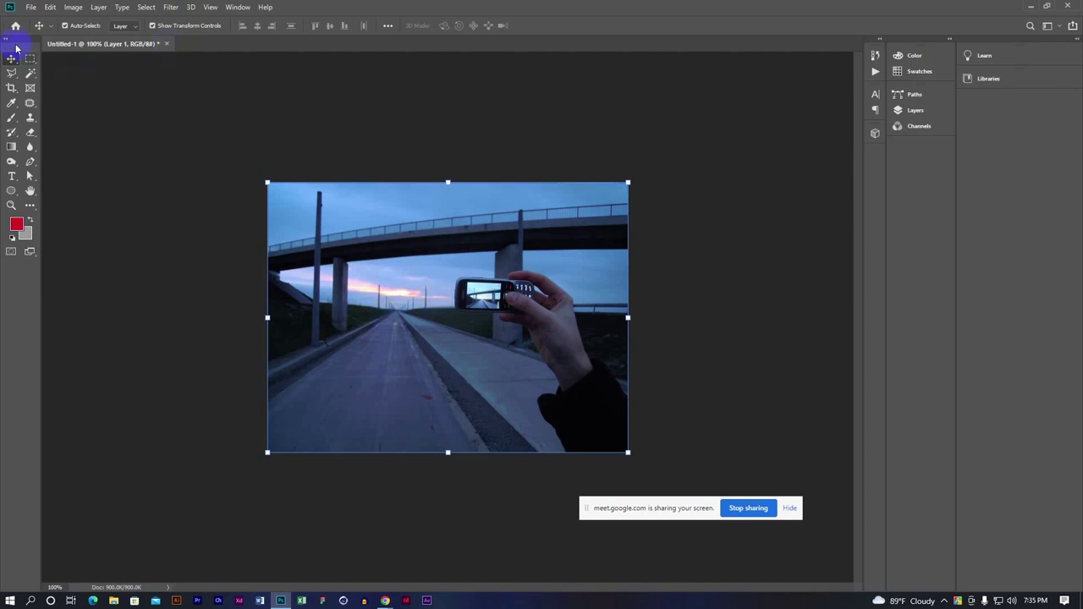
# Draw a rectangular marquee selection around the phone and hand
pyautogui.moveTo(26, 60); pyautogui.dragTo(83, 100)
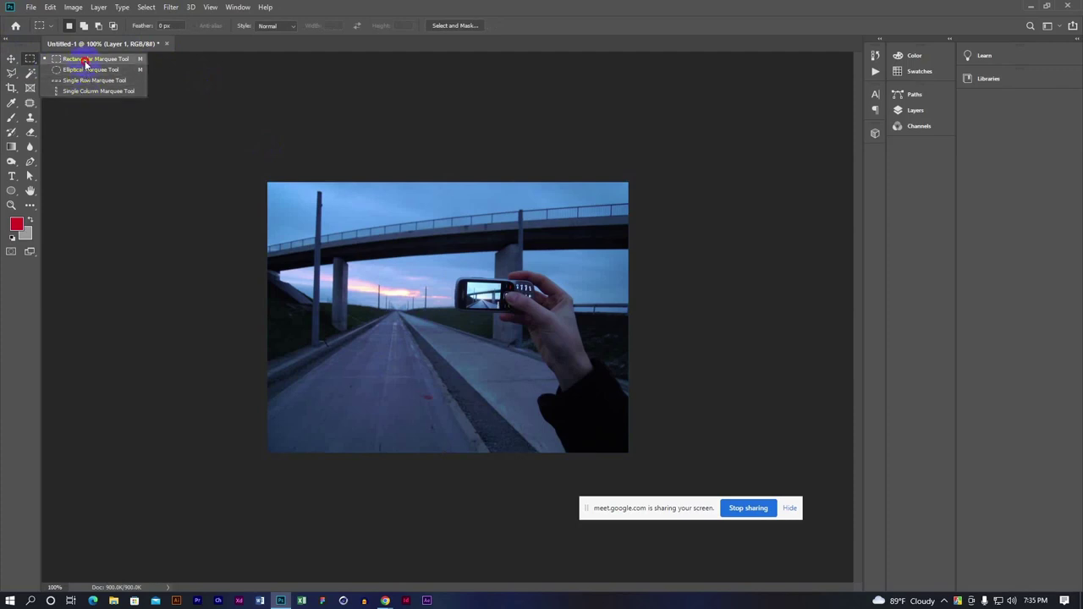
pyautogui.click(85, 61)
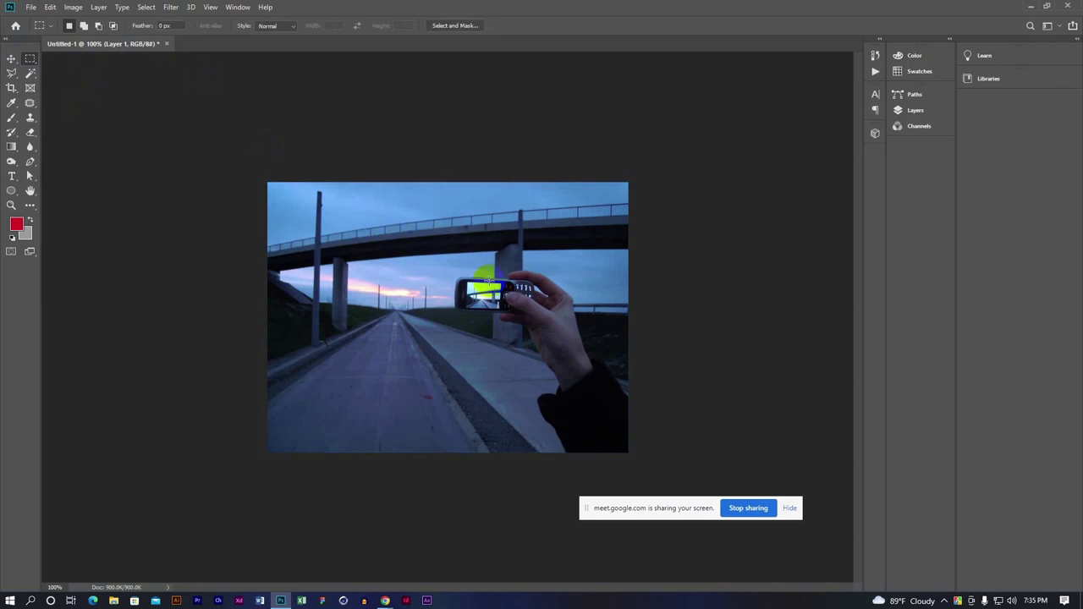
pyautogui.click(421, 236)
pyautogui.moveTo(421, 238); pyautogui.dragTo(591, 335)
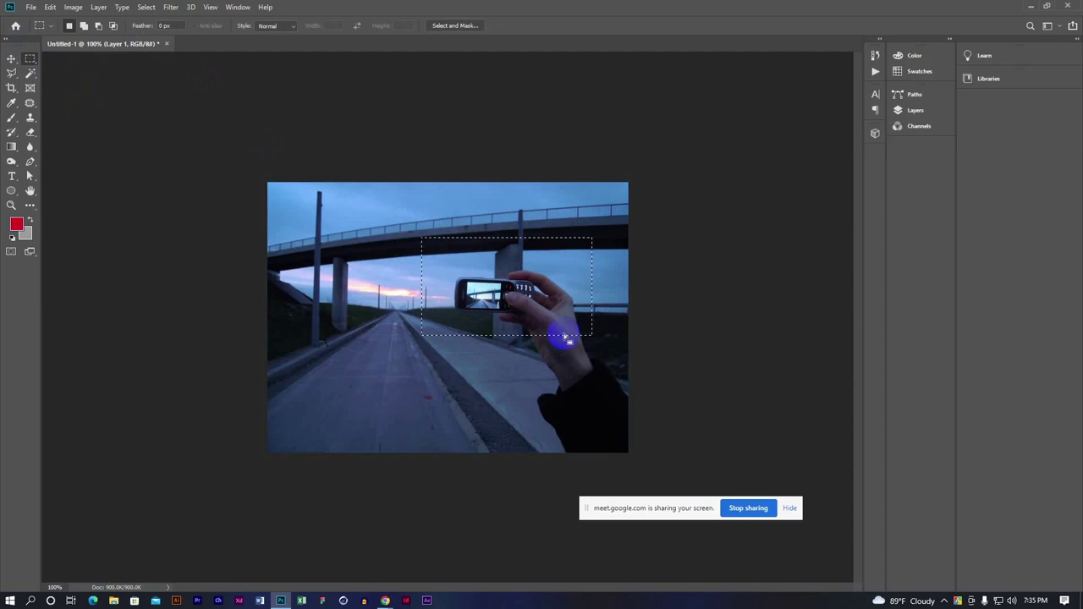
pyautogui.click(558, 266)
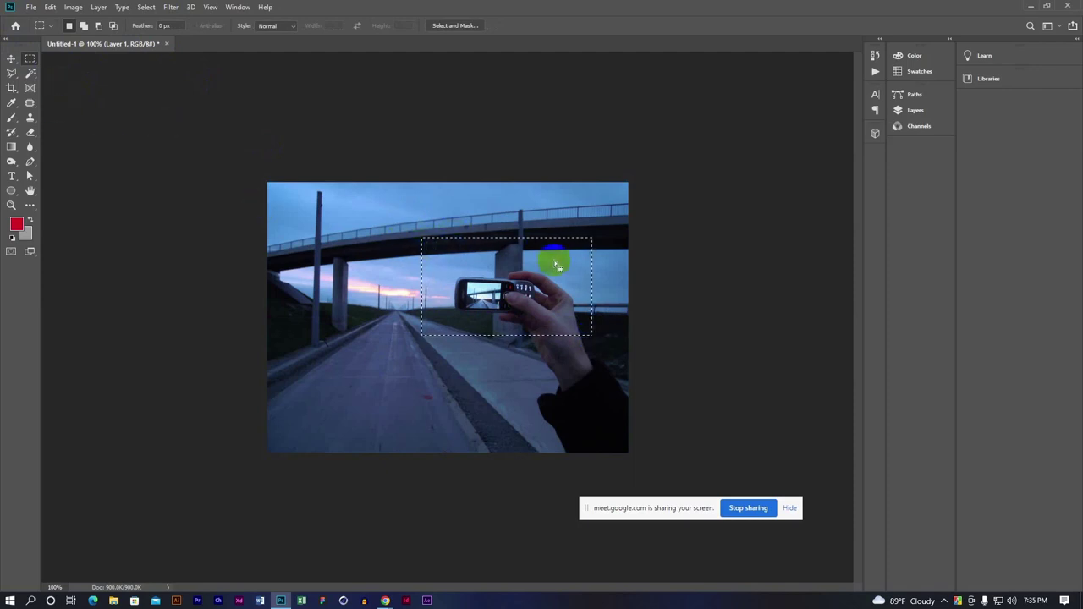
# Drag the selected phone patch down-left with the Move tool, then back to its original spot
pyautogui.click(11, 58)
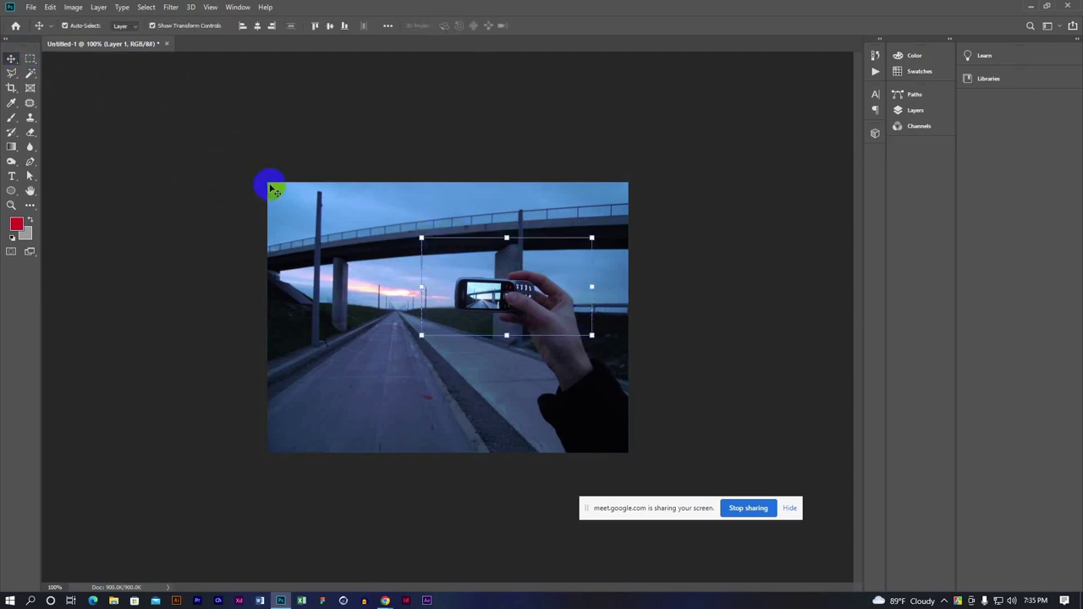
pyautogui.click(287, 215)
pyautogui.click(497, 292)
pyautogui.moveTo(506, 290); pyautogui.dragTo(448, 415)
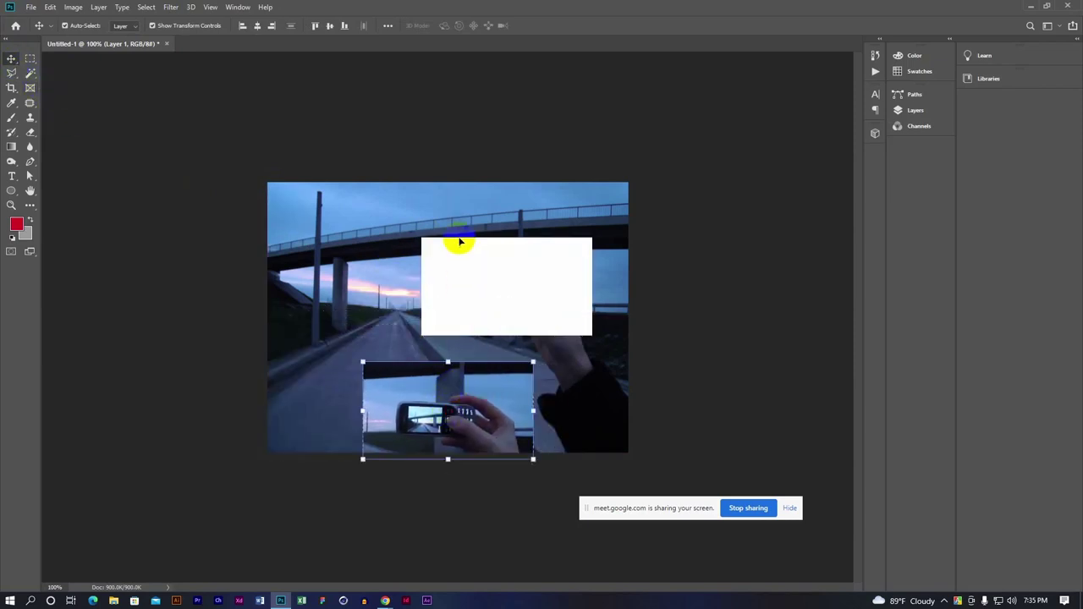
pyautogui.moveTo(444, 399)
pyautogui.mouseDown()
pyautogui.moveTo(480, 300)
pyautogui.moveTo(495, 294)
pyautogui.mouseUp()
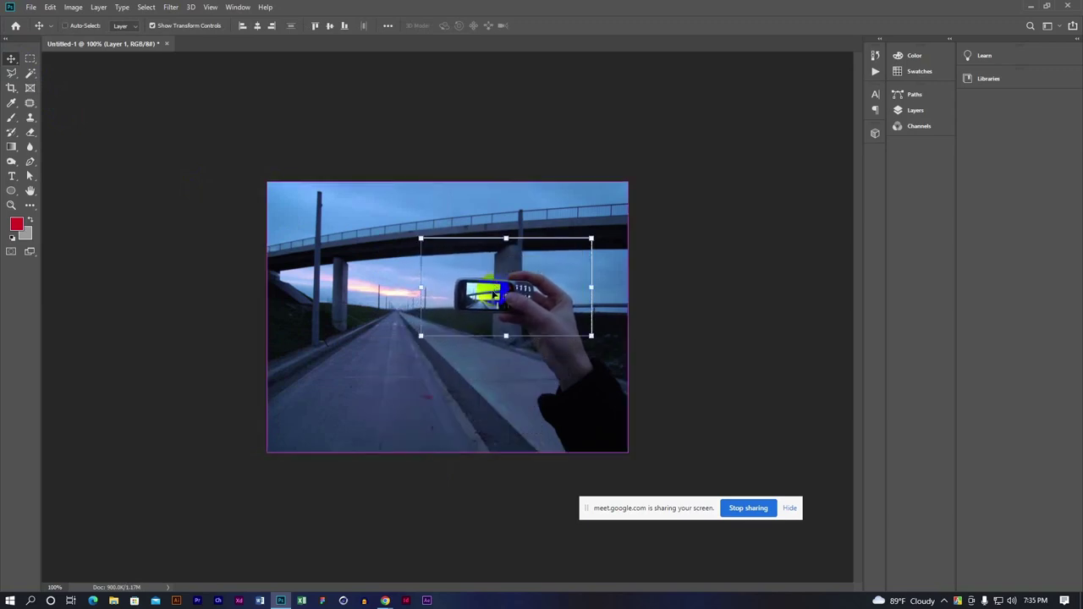
# Draw an elliptical marquee selection around the phone and hand
pyautogui.click(27, 57)
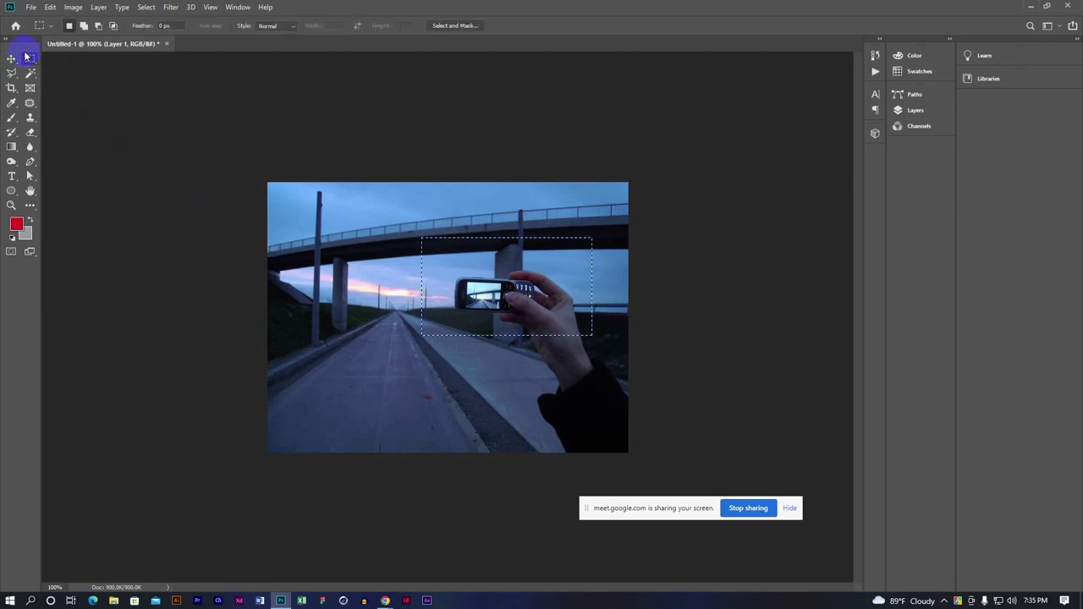
pyautogui.moveTo(27, 57); pyautogui.dragTo(69, 80)
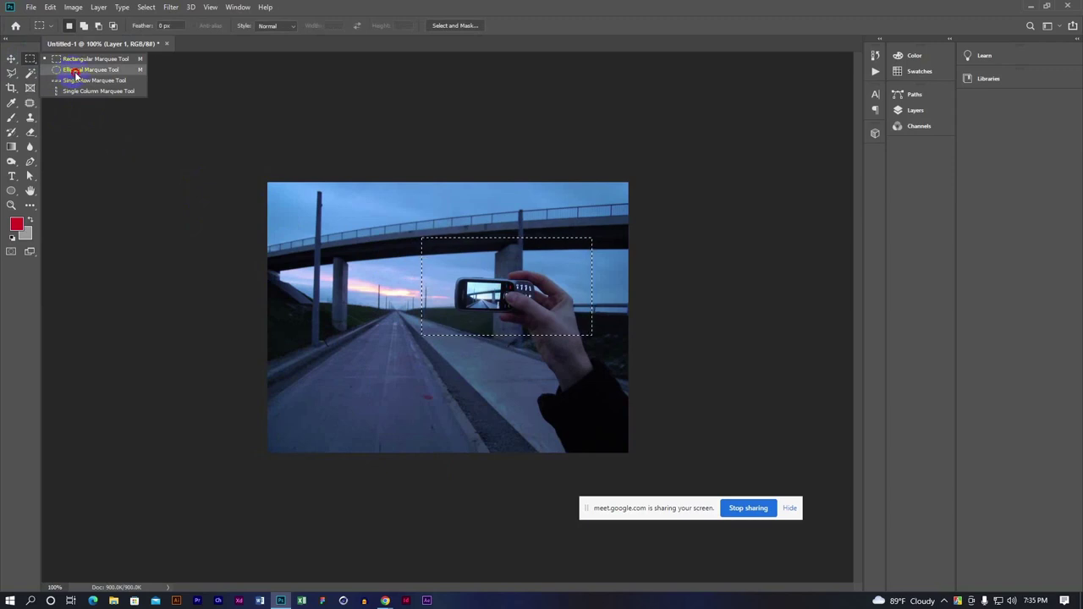
pyautogui.click(75, 71)
pyautogui.click(431, 295)
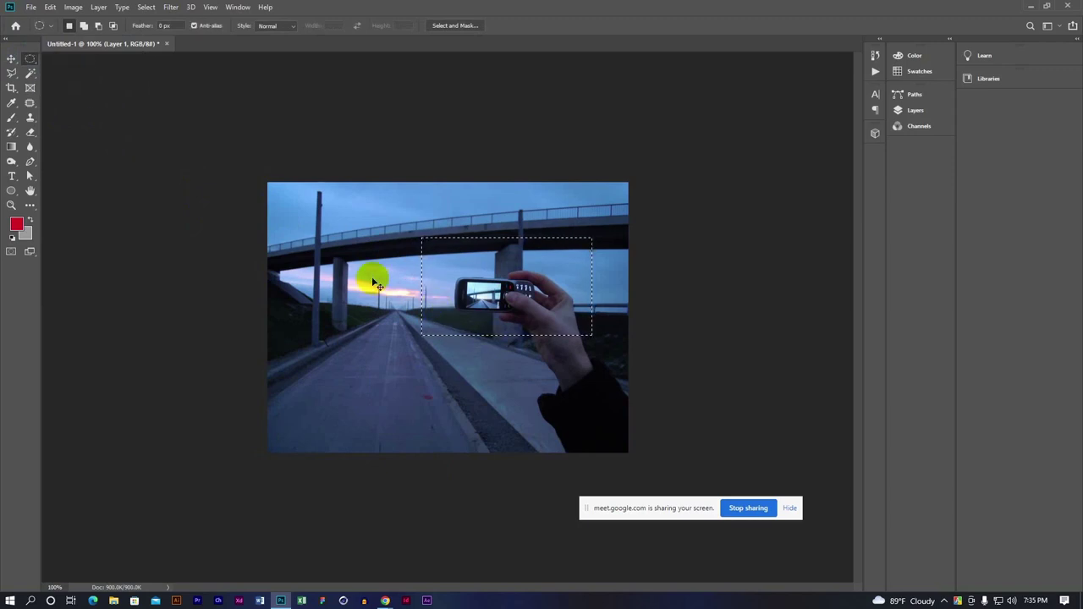
pyautogui.moveTo(417, 234); pyautogui.dragTo(606, 405)
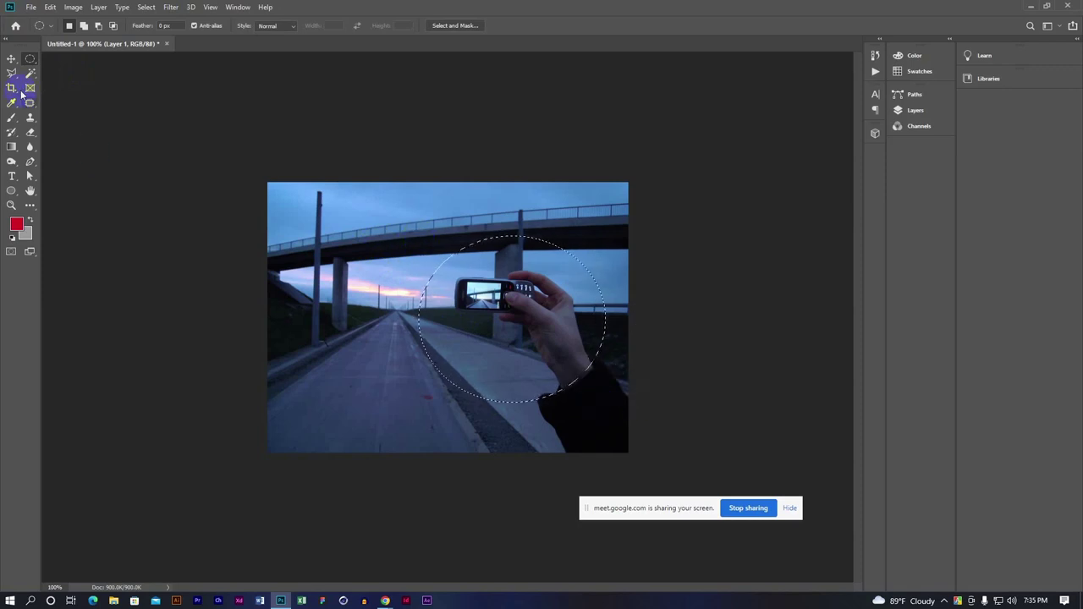
# Drag the oval patch aside with Move, undo the move, and deselect
pyautogui.click(11, 59)
pyautogui.moveTo(561, 314)
pyautogui.mouseDown()
pyautogui.moveTo(394, 273)
pyautogui.moveTo(497, 316)
pyautogui.mouseUp()
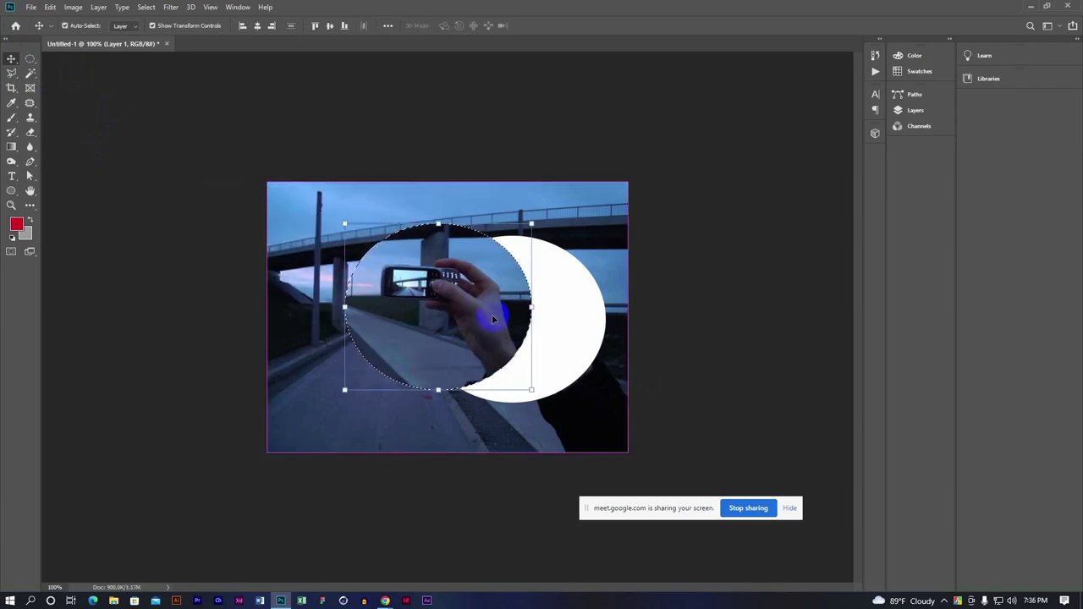
pyautogui.moveTo(477, 322)
pyautogui.mouseDown()
pyautogui.moveTo(421, 305)
pyautogui.moveTo(501, 336)
pyautogui.mouseUp()
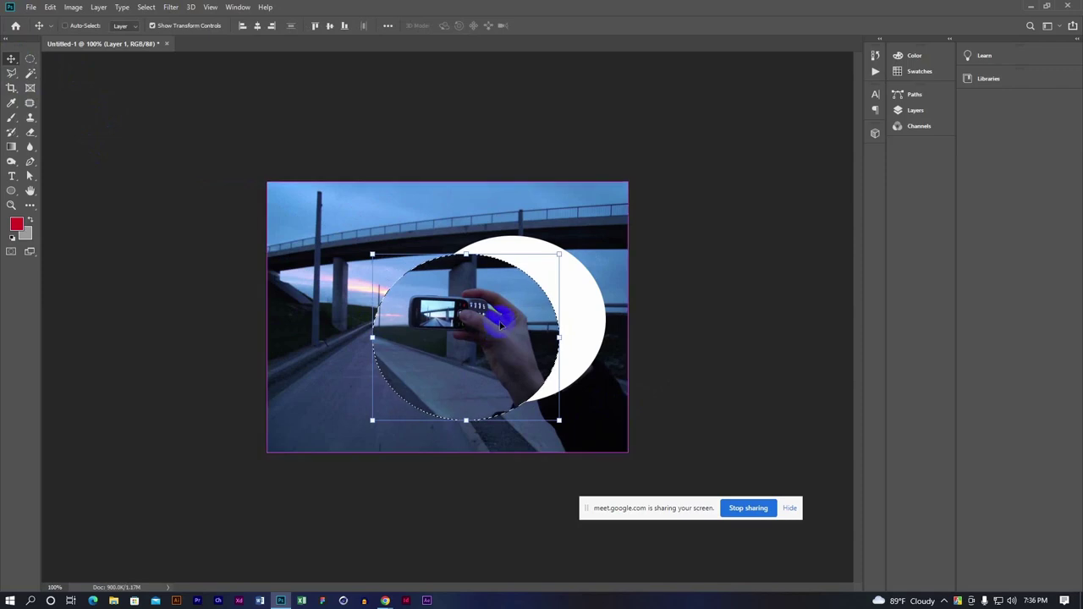
pyautogui.hotkey('ctrl', 'z')
pyautogui.hotkey('ctrl', 'd')
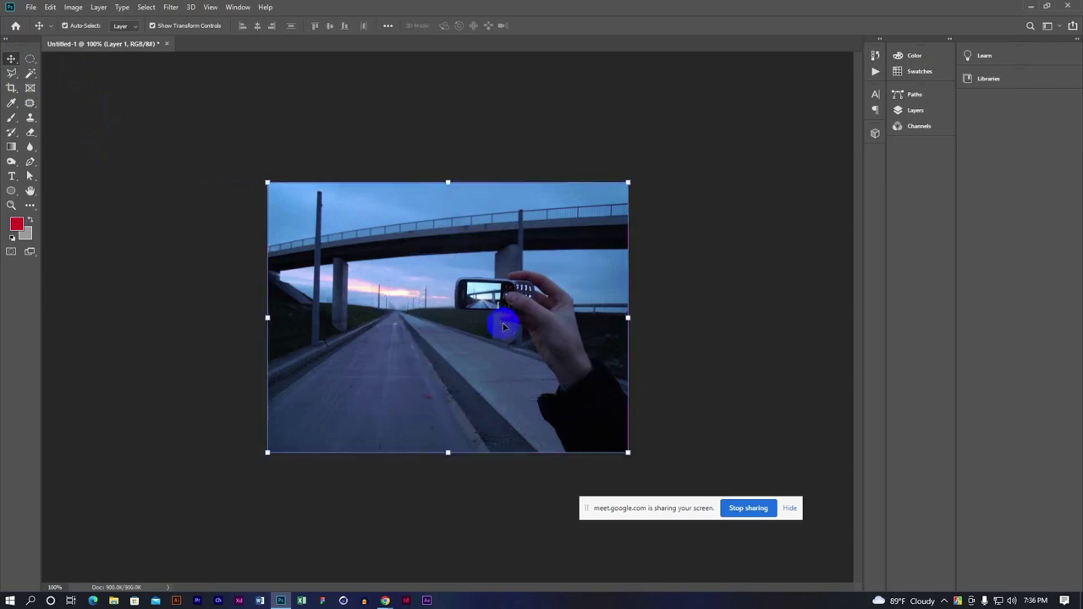
# Zoom to 200% and draw a rectangular selection around the phone and hand
pyautogui.hotkey('ctrl', '+')
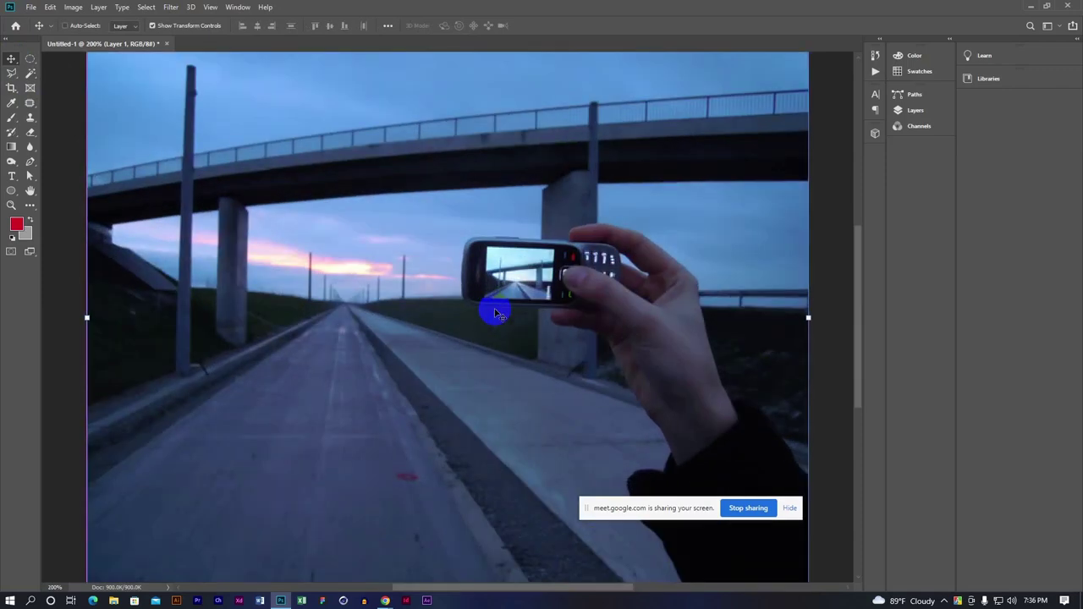
pyautogui.rightClick(30, 58)
pyautogui.click(76, 56)
pyautogui.moveTo(439, 173); pyautogui.dragTo(719, 363)
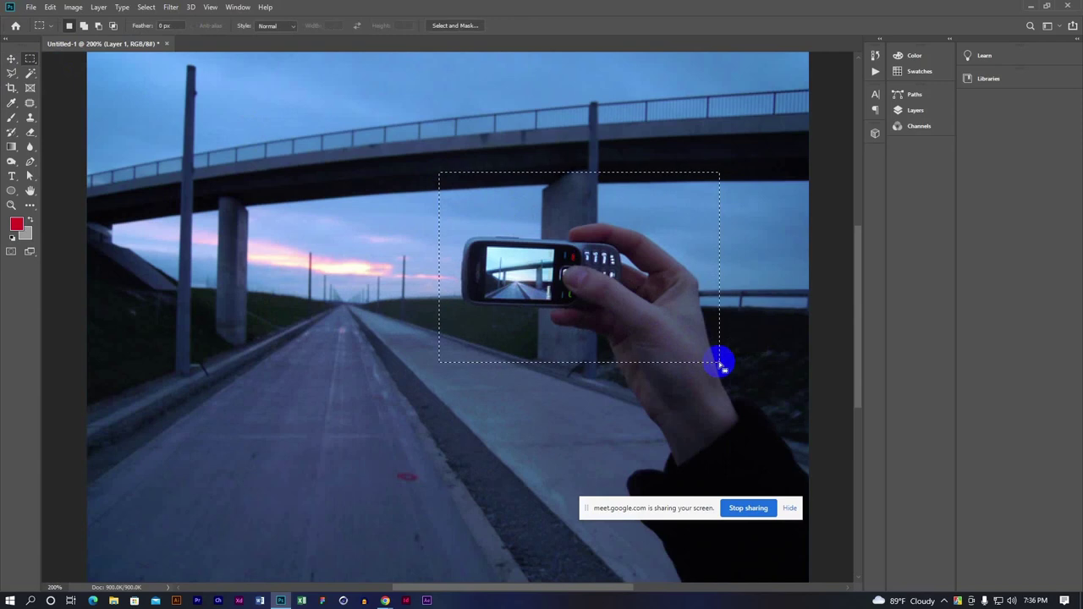
# Drag the selected phone area left with the Move tool, then undo the move
pyautogui.moveTo(11, 58); pyautogui.dragTo(50, 65)
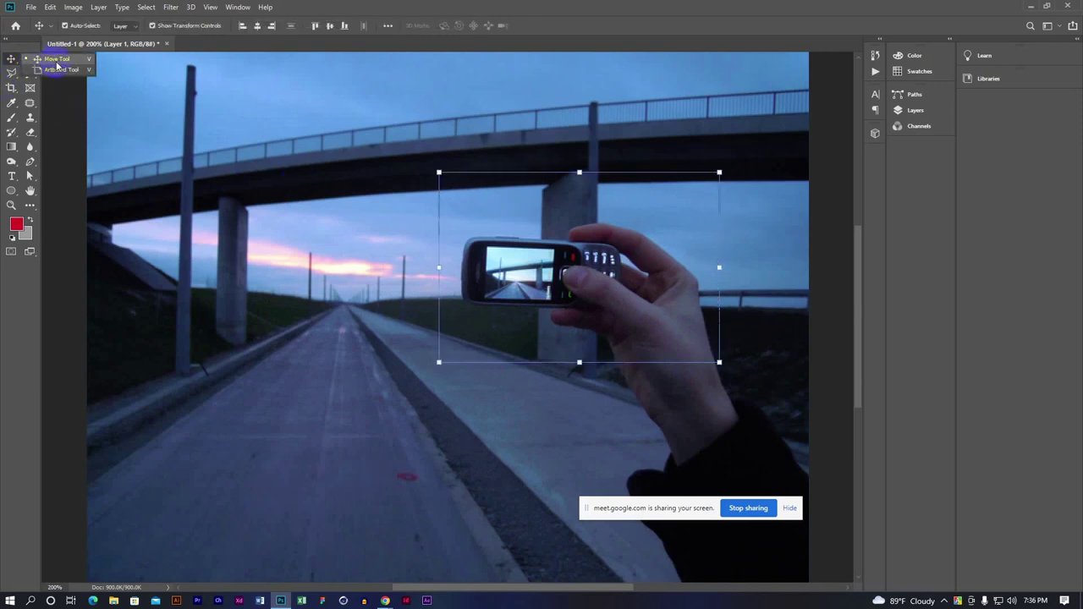
pyautogui.click(56, 62)
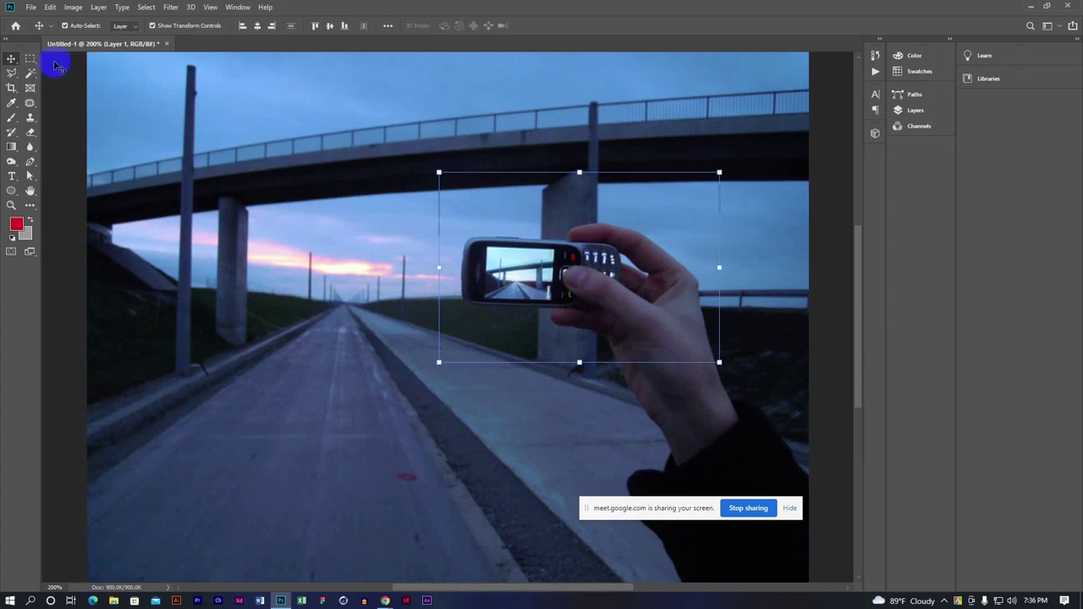
pyautogui.click(11, 61)
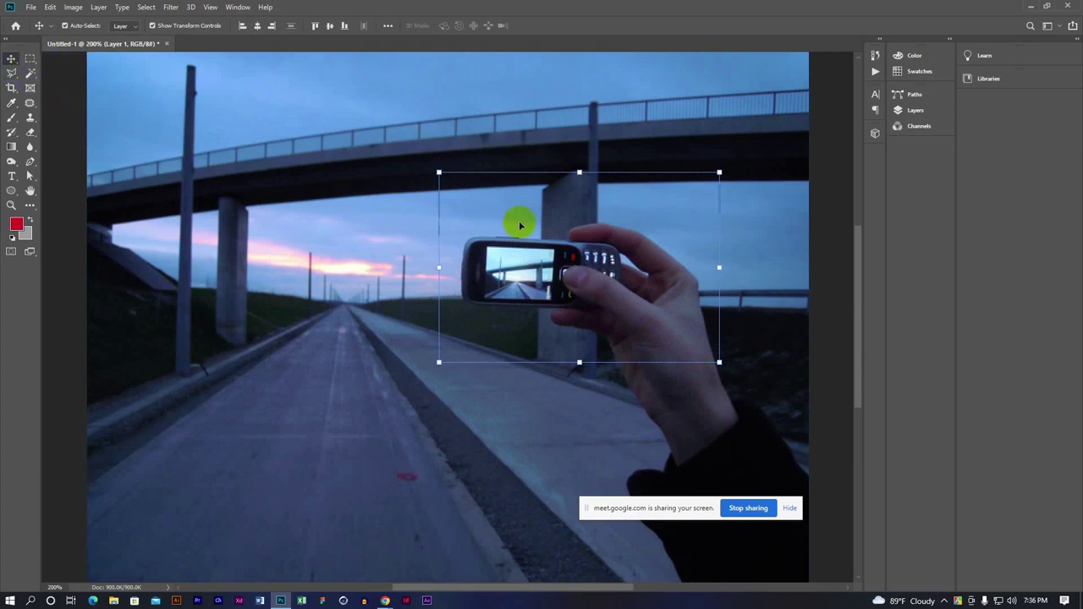
pyautogui.moveTo(648, 274); pyautogui.dragTo(484, 268)
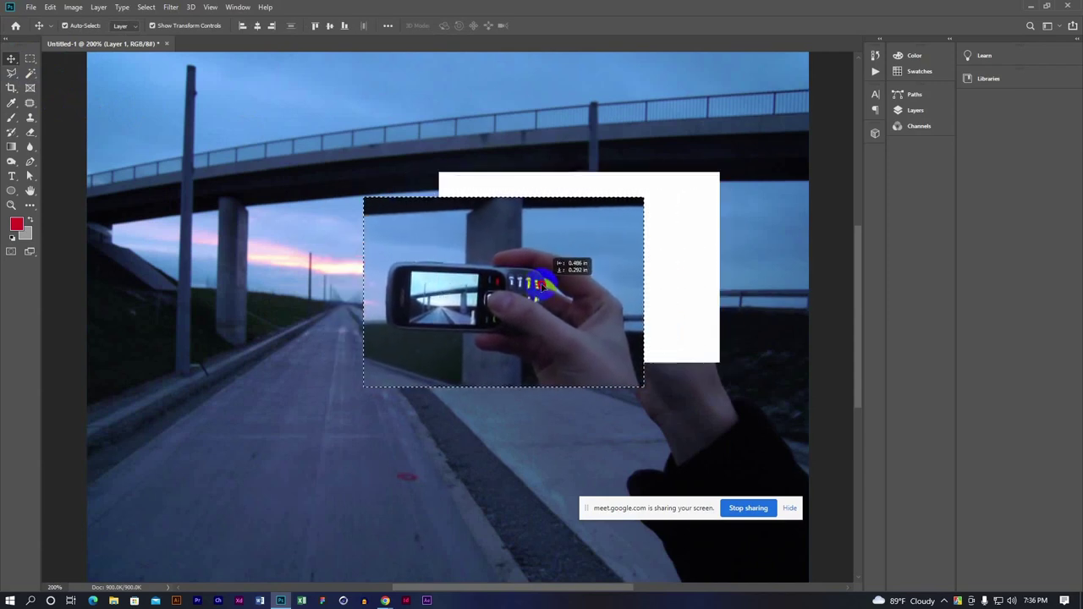
pyautogui.moveTo(484, 268)
pyautogui.mouseDown()
pyautogui.moveTo(370, 260)
pyautogui.moveTo(493, 349)
pyautogui.moveTo(636, 282)
pyautogui.moveTo(623, 260)
pyautogui.moveTo(439, 248)
pyautogui.moveTo(495, 265)
pyautogui.mouseUp()
pyautogui.hotkey('ctrl', 'z')
# Cut the phone-and-hand area out of the photo, leaving a white patch, and begin a new document
pyautogui.rightClick(489, 250)
pyautogui.click(492, 253)
pyautogui.press('Delete')
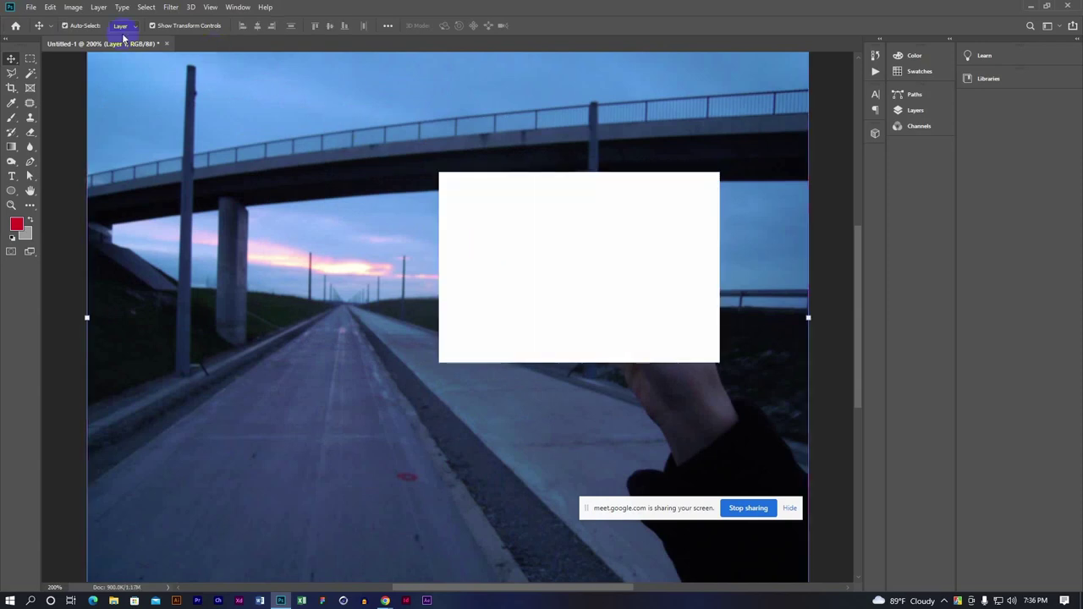
pyautogui.click(28, 7)
pyautogui.click(39, 20)
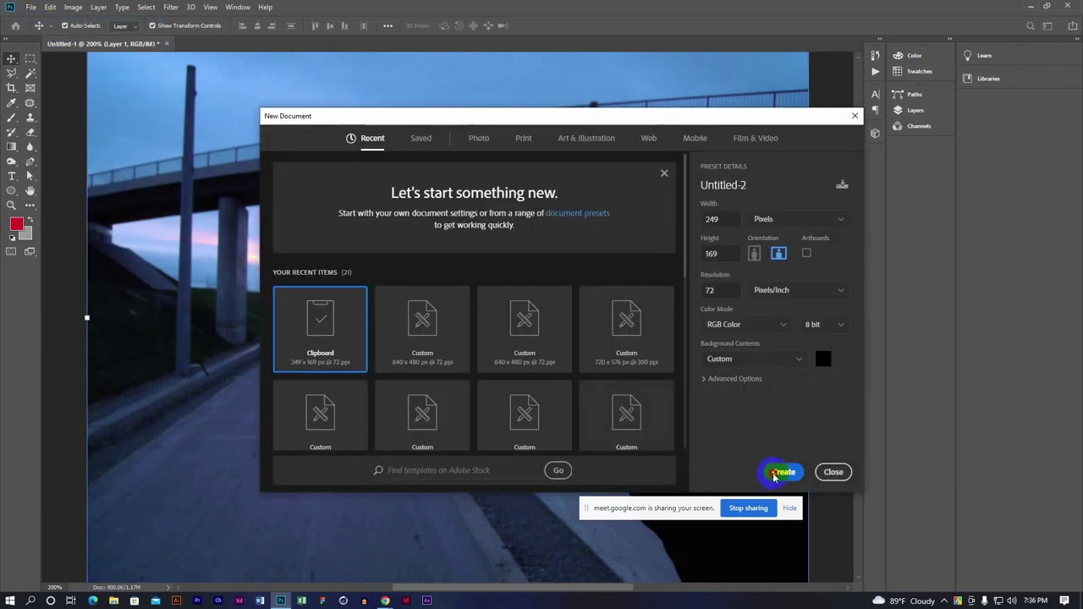
# Create the new Untitled-2 document and paste the cut phone area into it
pyautogui.click(773, 473)
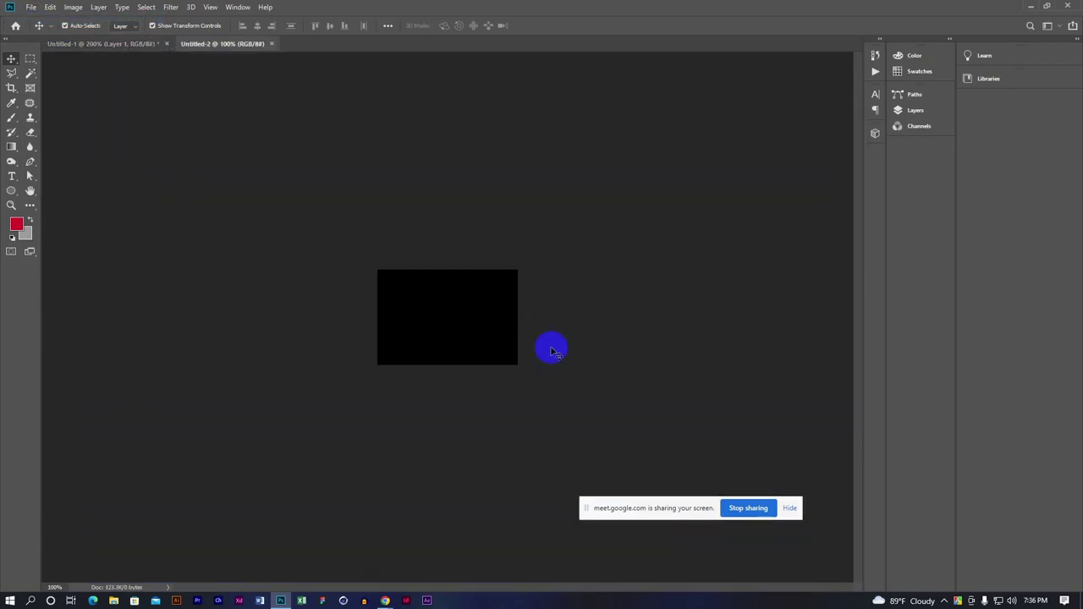
pyautogui.hotkey('ctrl', 'v')
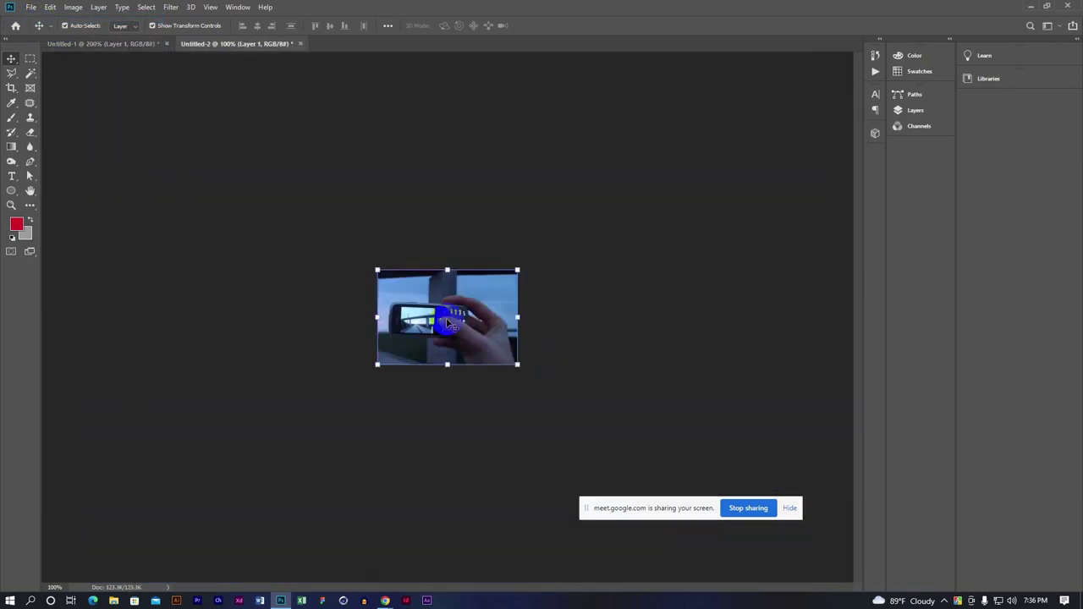
pyautogui.scroll(5, 446, 318)
pyautogui.scroll(-1, 445, 317)
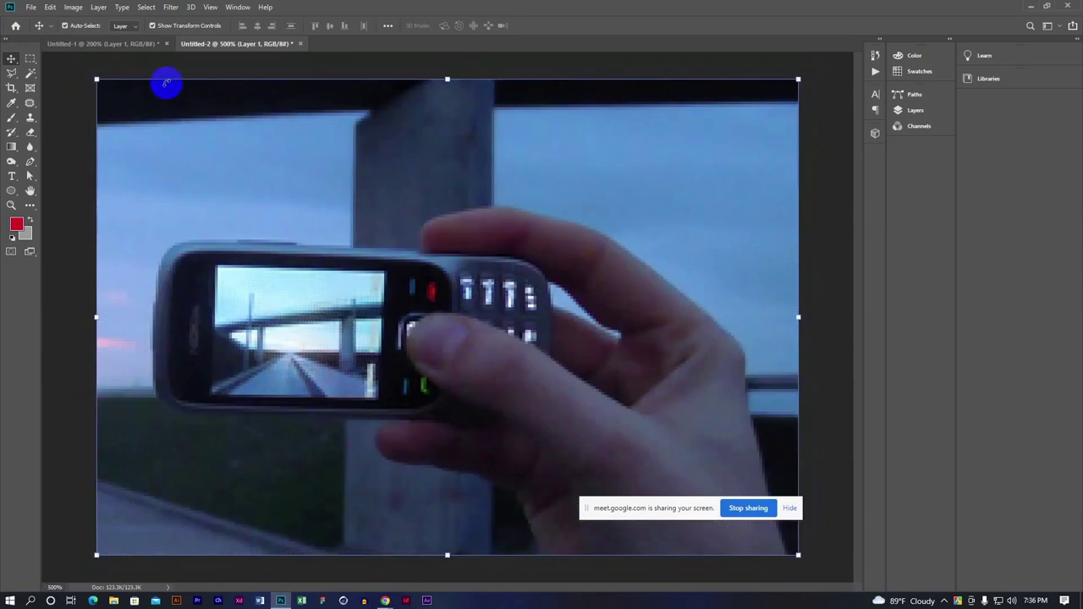
# Compare the Untitled-1 road photo and Untitled-2 phone image by switching between their tabs
pyautogui.click(144, 43)
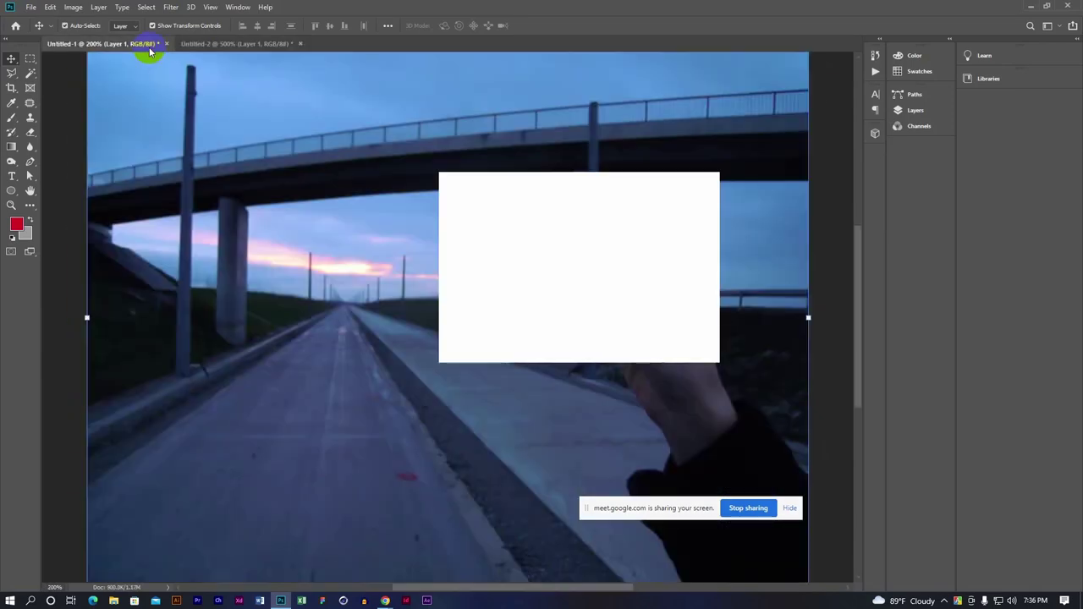
pyautogui.click(247, 44)
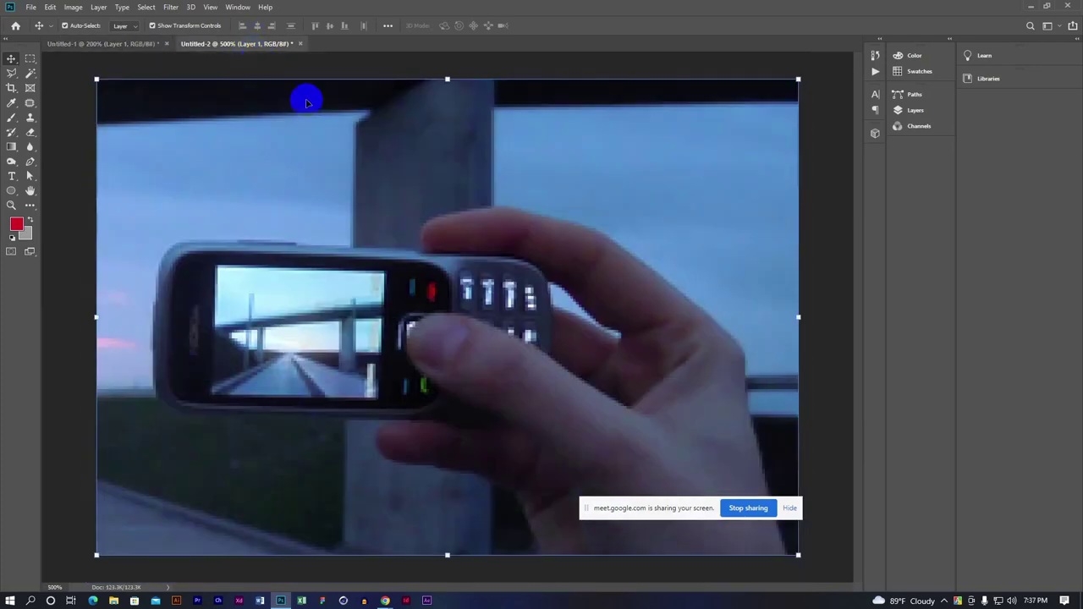
pyautogui.click(144, 44)
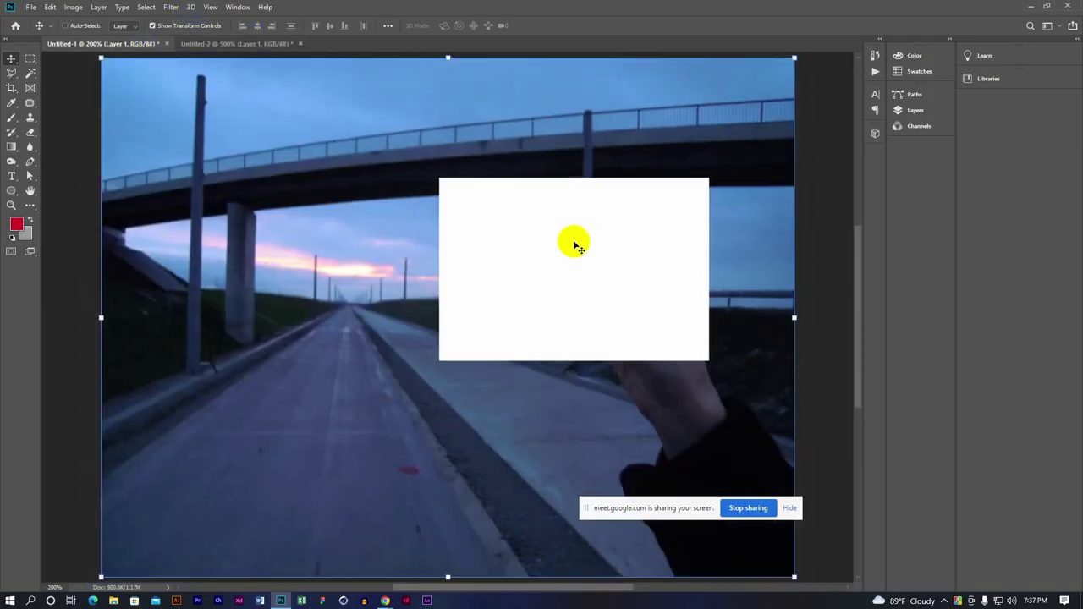
pyautogui.scroll(-1, 574, 245)
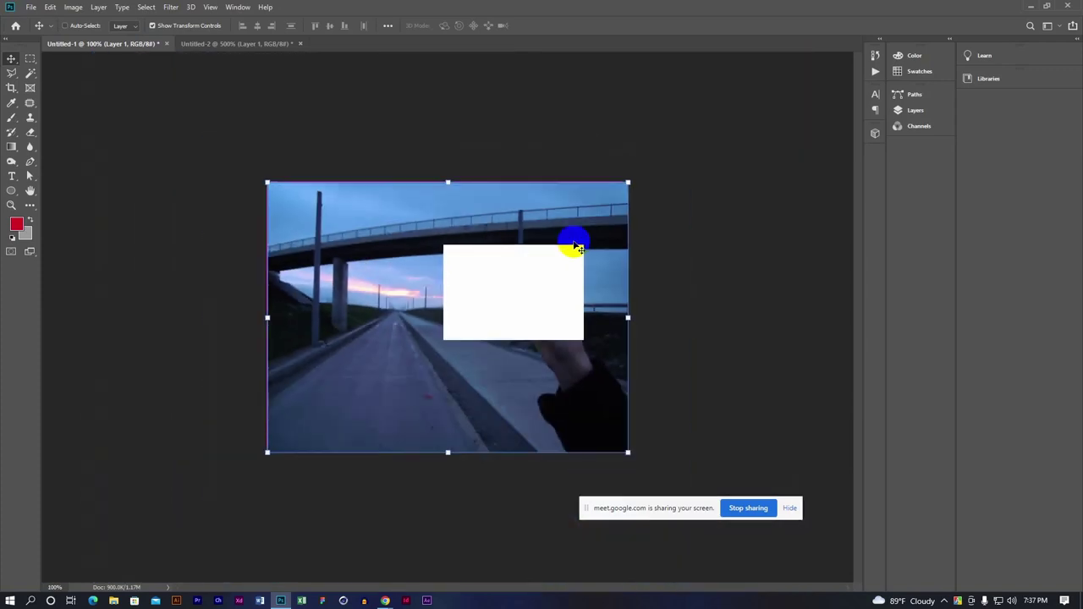
pyautogui.scroll(-2, 574, 245)
pyautogui.scroll(1, 575, 245)
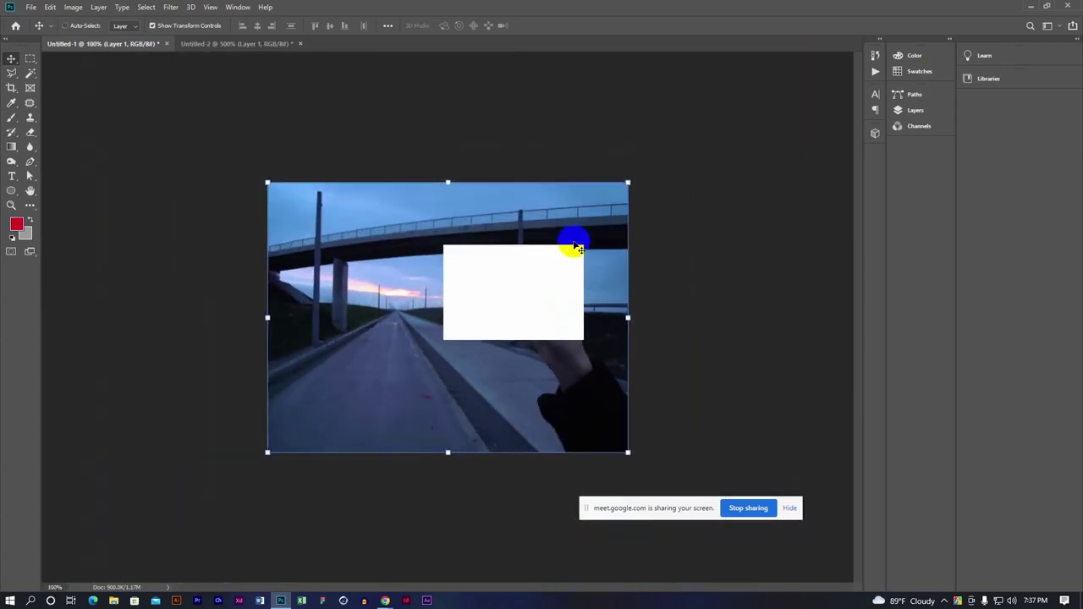
# Close the Untitled-2 phone close-up document without saving
pyautogui.click(233, 44)
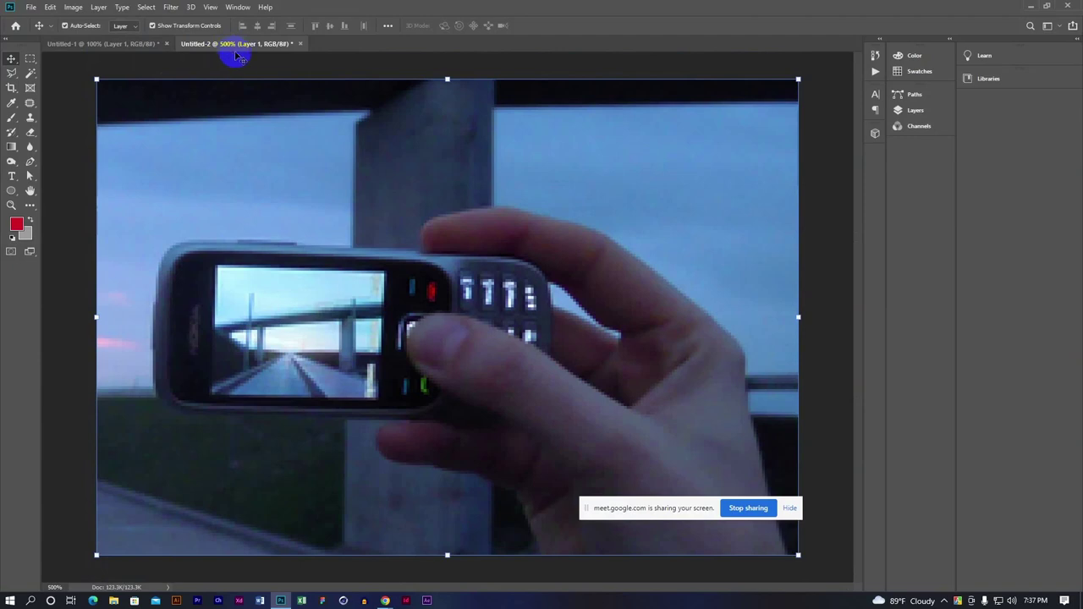
pyautogui.click(300, 44)
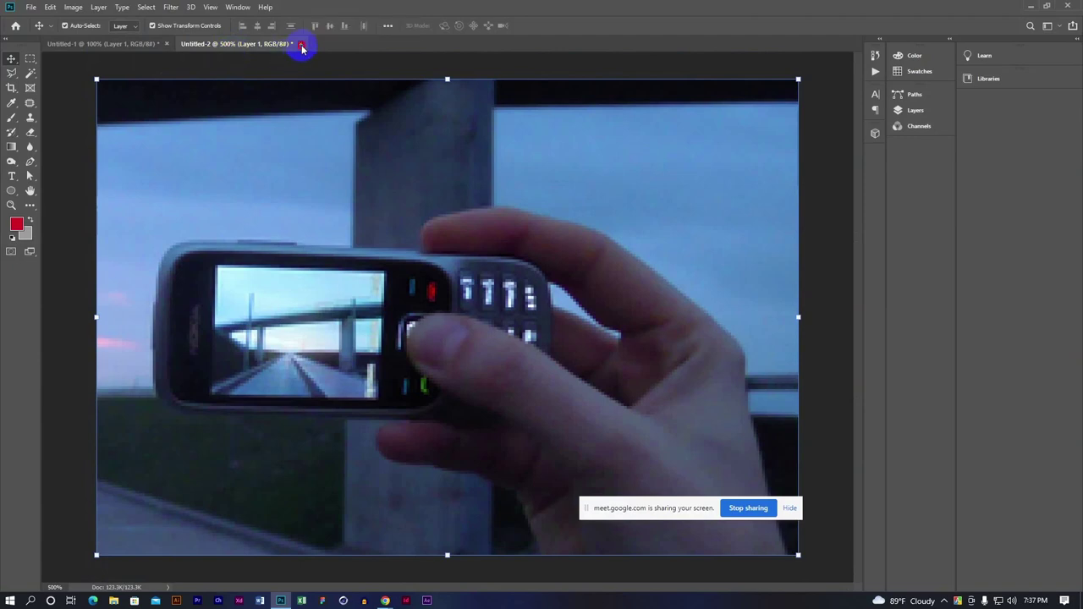
pyautogui.click(538, 224)
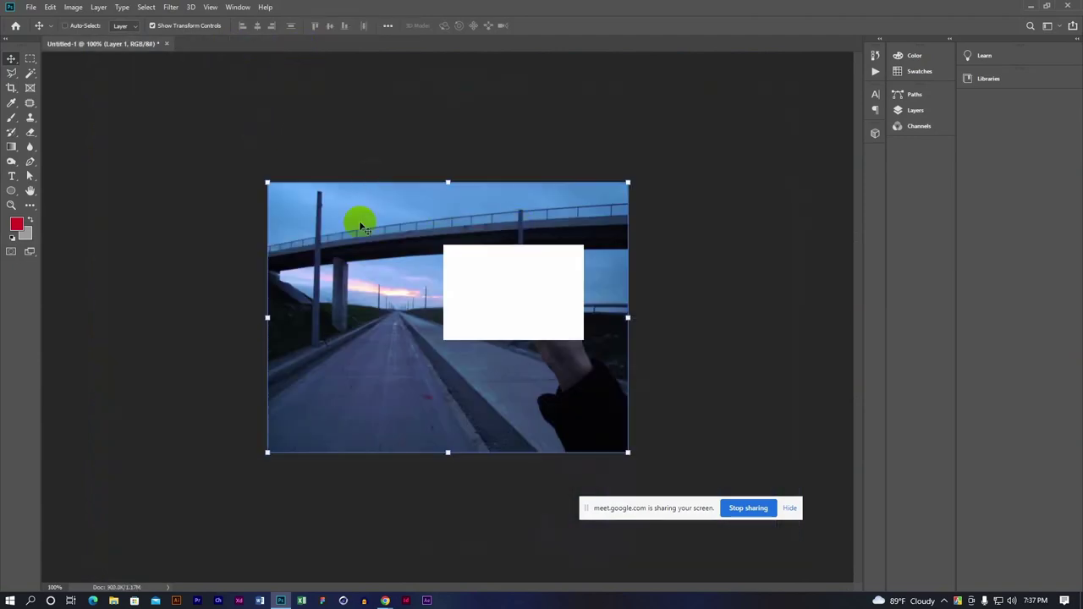
pyautogui.click(30, 61)
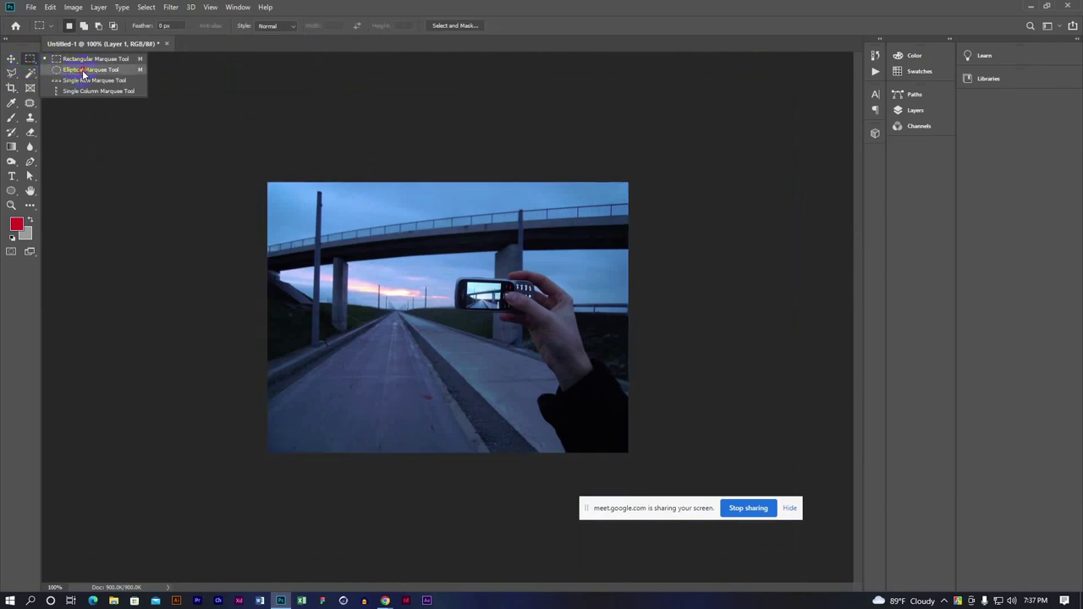
# Draw an elliptical selection over the photo and shift it aside with the Move tool
pyautogui.click(82, 69)
pyautogui.moveTo(405, 245)
pyautogui.mouseDown()
pyautogui.moveTo(598, 394)
pyautogui.moveTo(597, 404)
pyautogui.mouseUp()
pyautogui.moveTo(458, 340)
pyautogui.mouseDown()
pyautogui.moveTo(503, 307)
pyautogui.moveTo(454, 317)
pyautogui.moveTo(472, 301)
pyautogui.mouseUp()
pyautogui.click(11, 59)
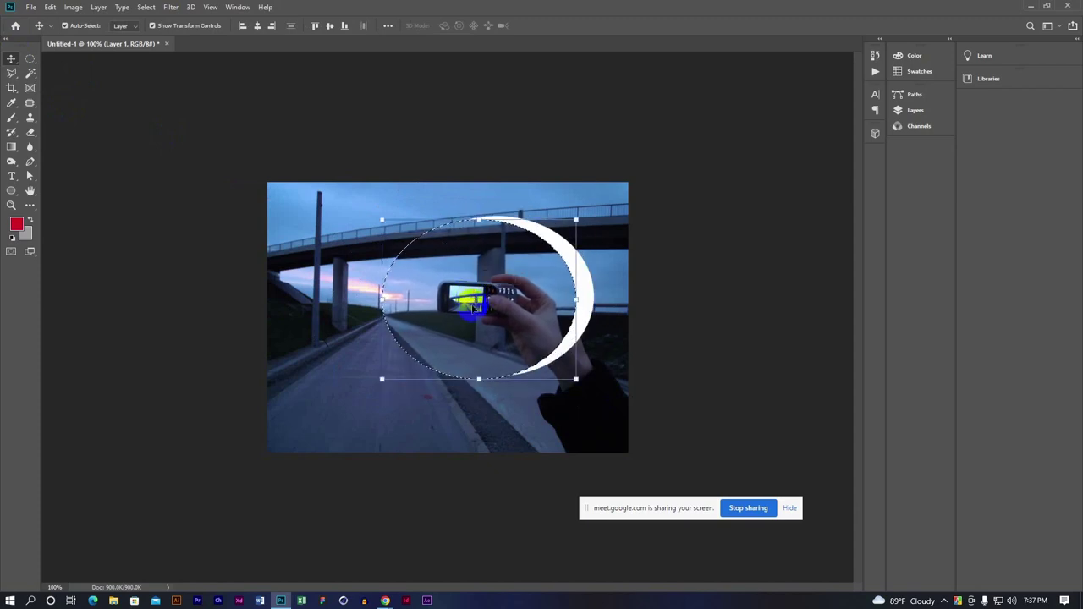
# Undo the oval move, deselect, and delete the road photo layer to leave a white canvas
pyautogui.hotkey('ctrl', 'z')
pyautogui.hotkey('ctrl', 'd')
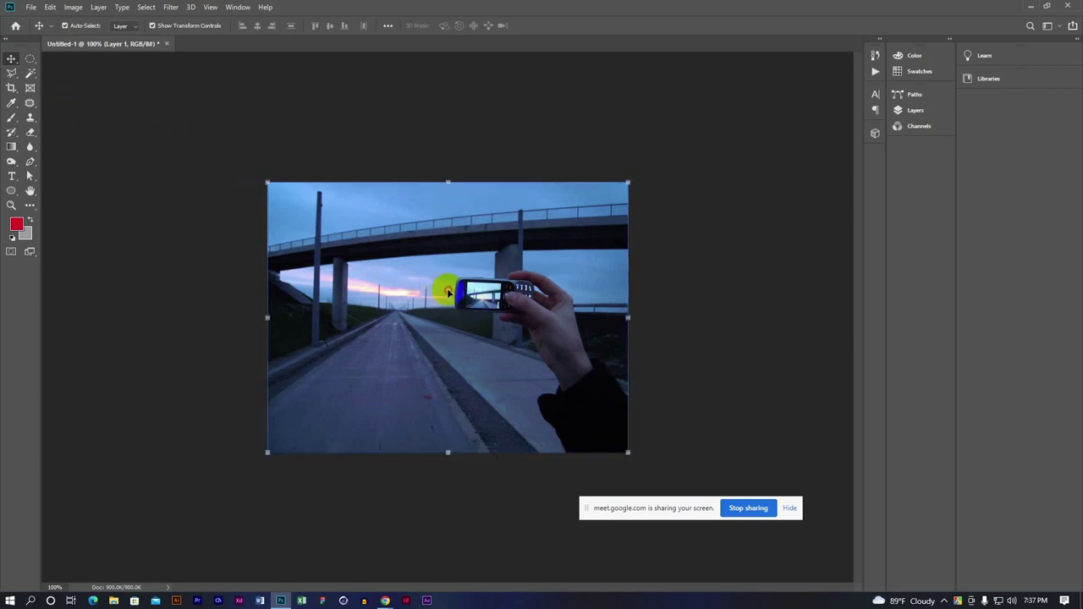
pyautogui.press('Delete')
pyautogui.click(29, 60)
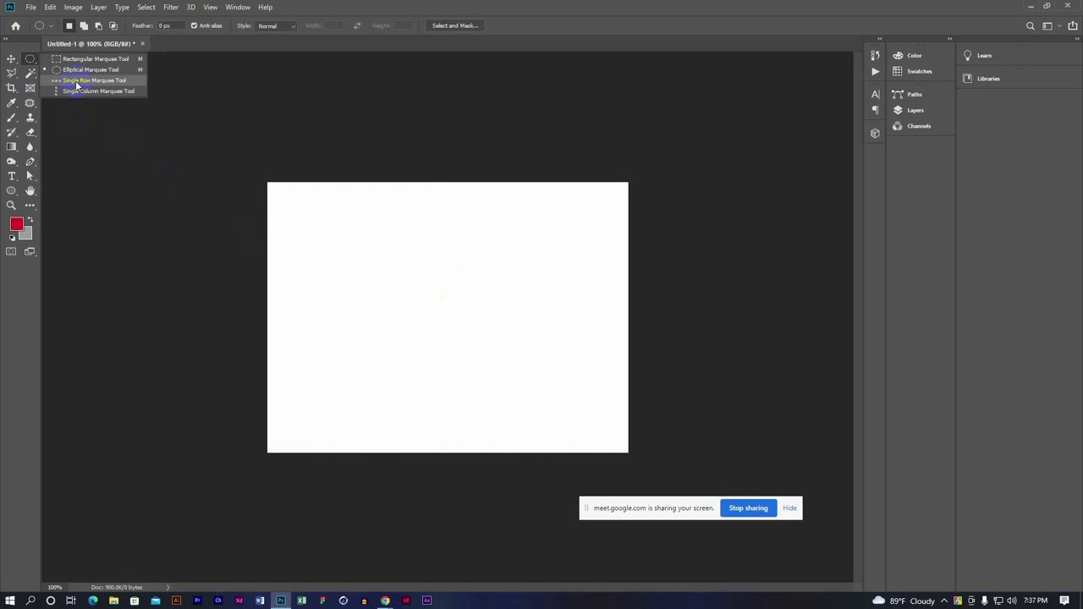
# With the Single Row Marquee Tool, add about ten row selections from the top into the lower half
pyautogui.click(78, 80)
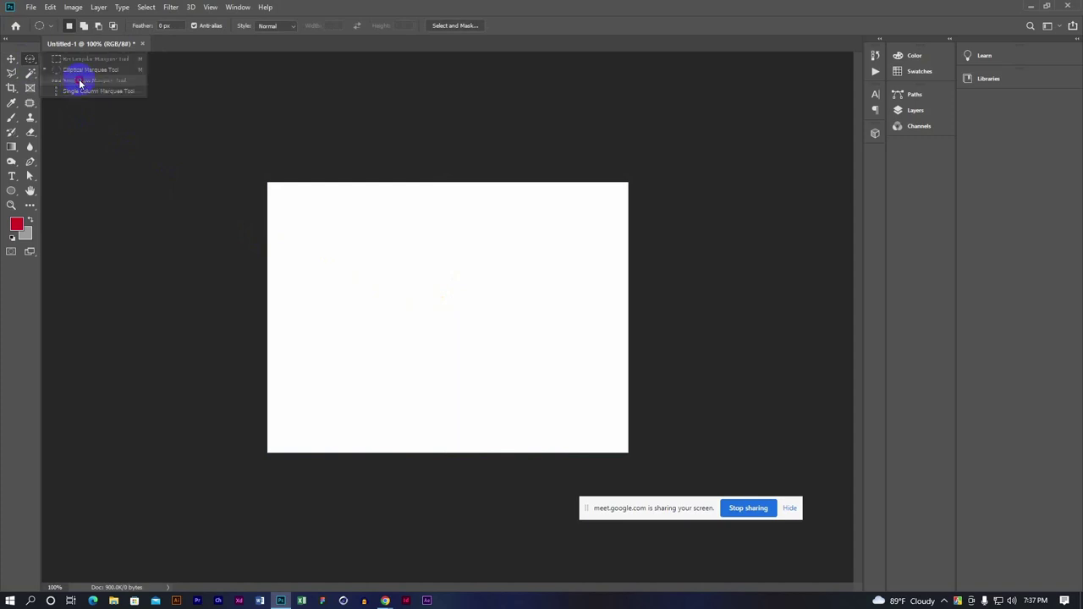
pyautogui.click(320, 249)
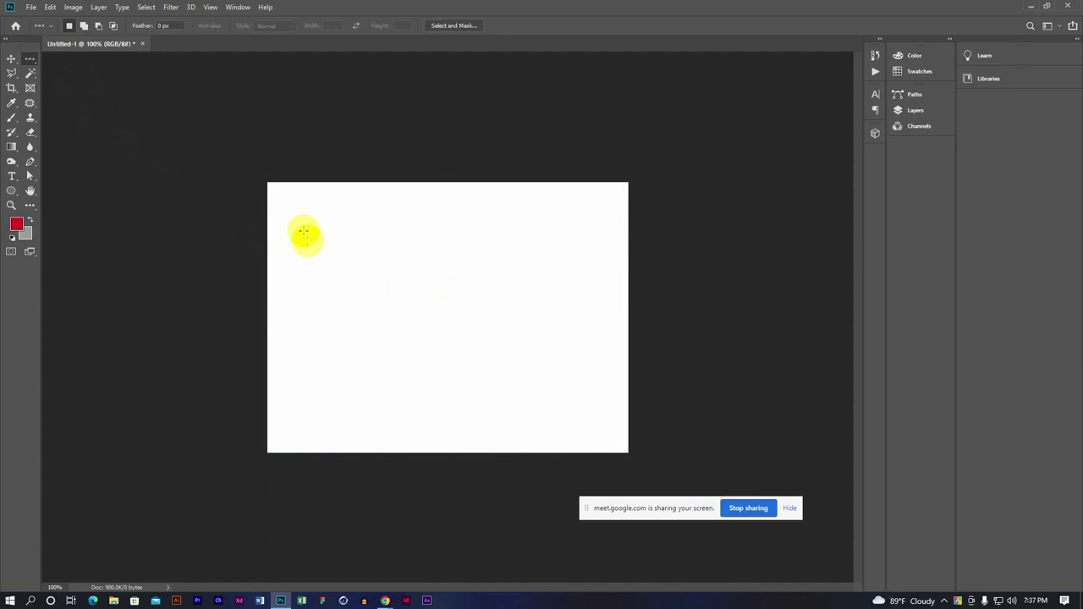
pyautogui.keyDown('shift'); pyautogui.click(312, 250); pyautogui.keyUp('shift')
pyautogui.keyDown('shift'); pyautogui.click(310, 292); pyautogui.keyUp('shift')
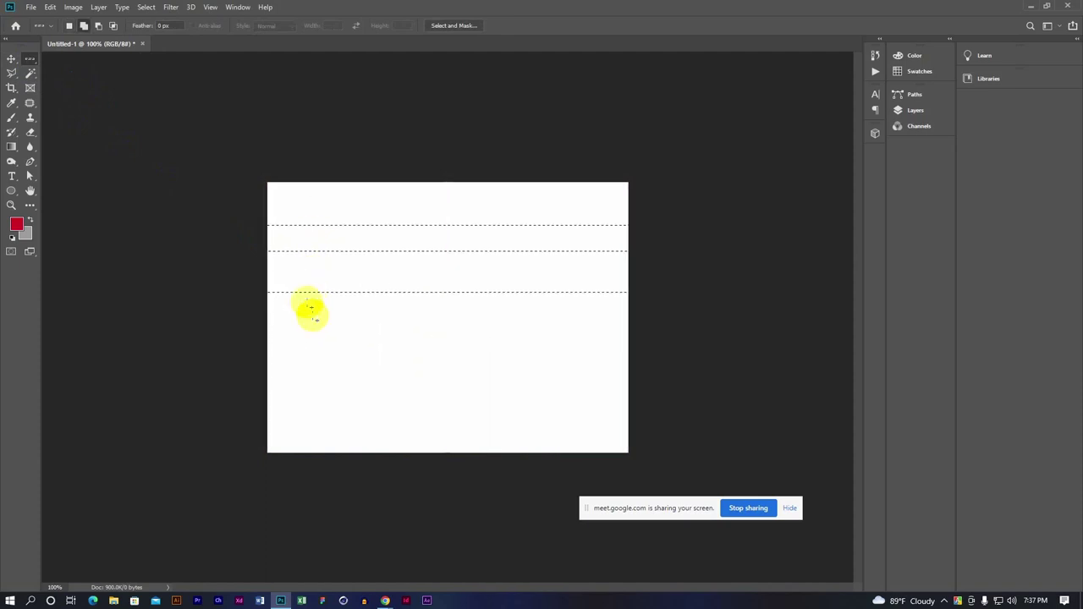
pyautogui.keyDown('shift'); pyautogui.click(296, 272); pyautogui.keyUp('shift')
pyautogui.keyDown('shift'); pyautogui.click(310, 321); pyautogui.keyUp('shift')
pyautogui.keyDown('shift'); pyautogui.click(302, 310); pyautogui.keyUp('shift')
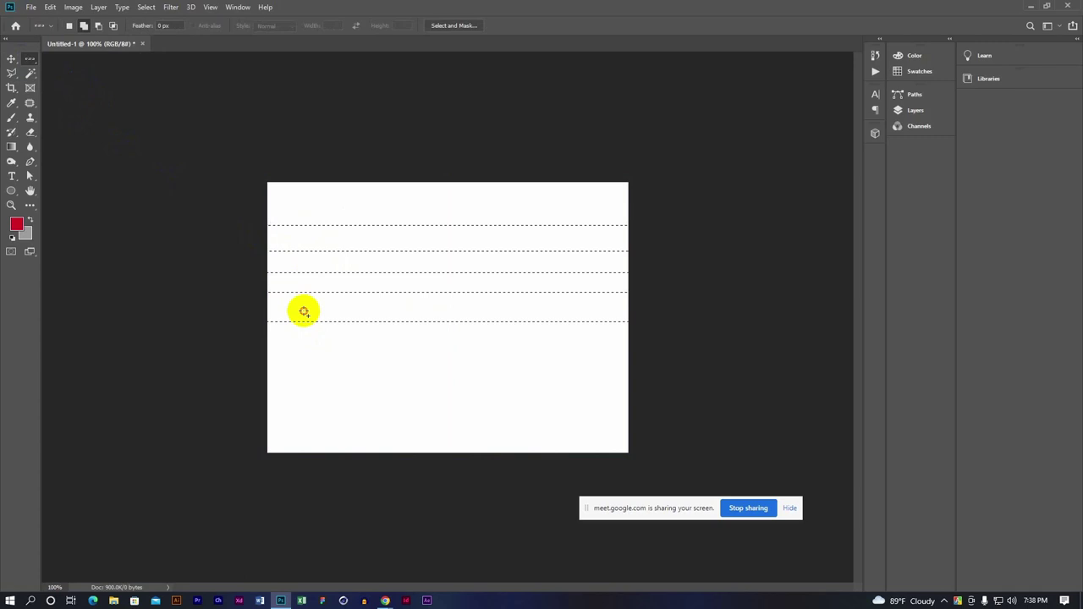
pyautogui.keyDown('shift'); pyautogui.click(316, 355); pyautogui.keyUp('shift')
pyautogui.keyDown('shift'); pyautogui.click(309, 338); pyautogui.keyUp('shift')
pyautogui.keyDown('shift'); pyautogui.click(314, 385); pyautogui.keyUp('shift')
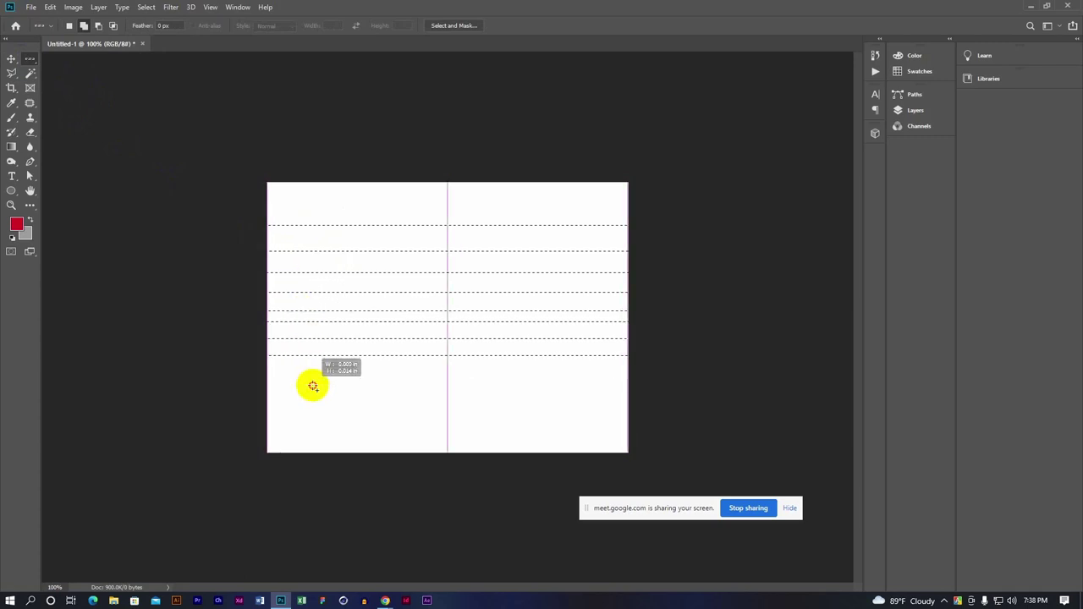
pyautogui.keyDown('shift'); pyautogui.click(316, 412); pyautogui.keyUp('shift')
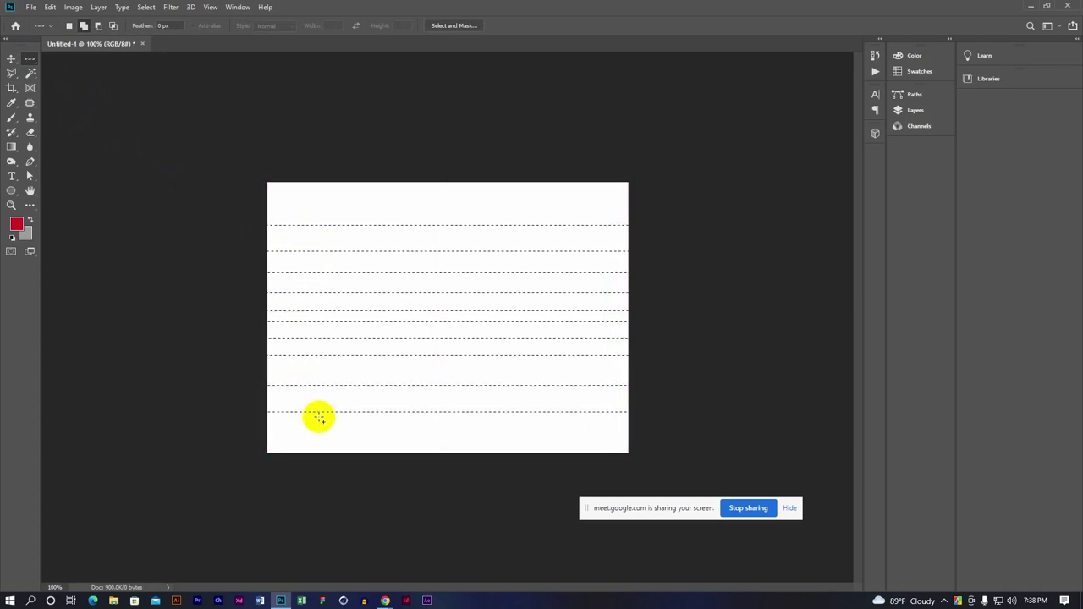
# Add more rows to fill gaps near the top and near the canvas bottom
pyautogui.keyDown('shift'); pyautogui.click(298, 372); pyautogui.keyUp('shift')
pyautogui.keyDown('shift'); pyautogui.click(353, 198); pyautogui.keyUp('shift')
pyautogui.keyDown('shift'); pyautogui.click(346, 212); pyautogui.keyUp('shift')
pyautogui.keyDown('shift'); pyautogui.click(368, 422); pyautogui.keyUp('shift')
pyautogui.keyDown('shift'); pyautogui.click(364, 436); pyautogui.keyUp('shift')
pyautogui.keyDown('shift'); pyautogui.click(370, 450); pyautogui.keyUp('shift')
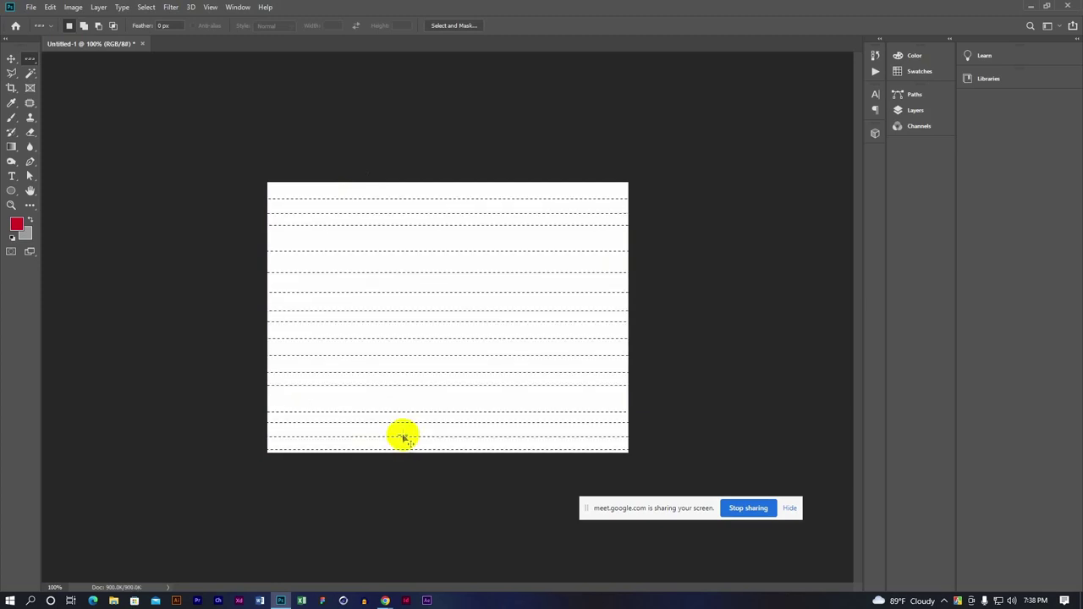
pyautogui.rightClick(31, 66)
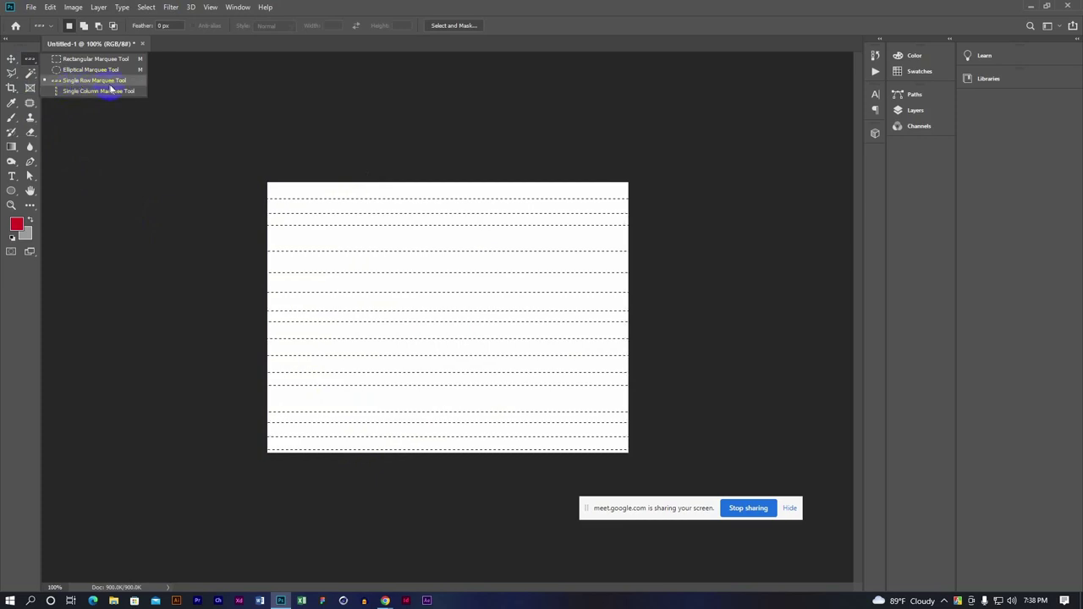
# With the Single Column Marquee Tool, select the first six column lines from the left edge
pyautogui.click(368, 337)
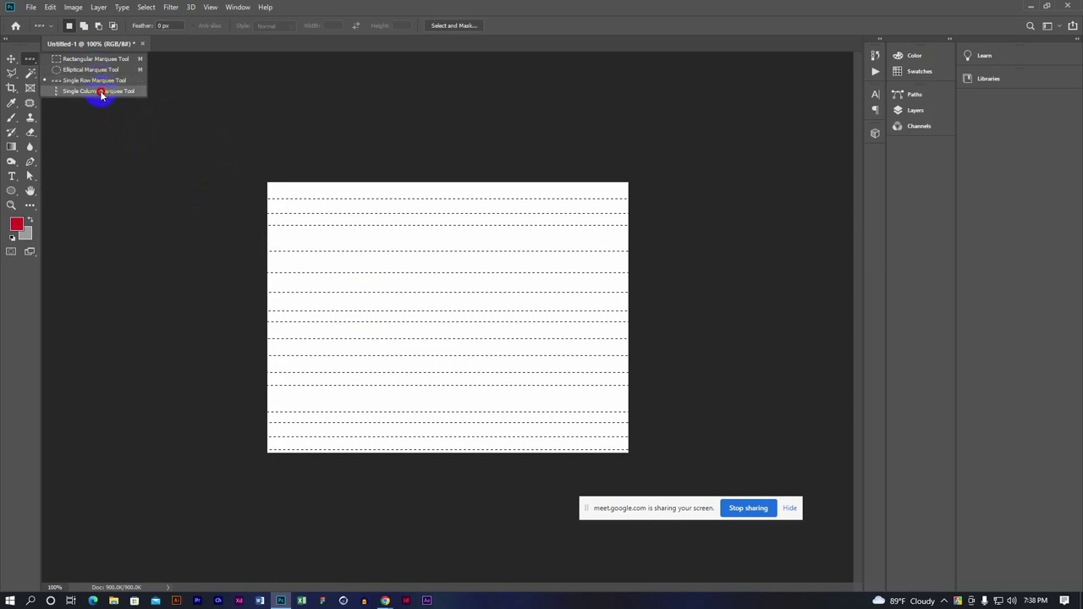
pyautogui.click(100, 92)
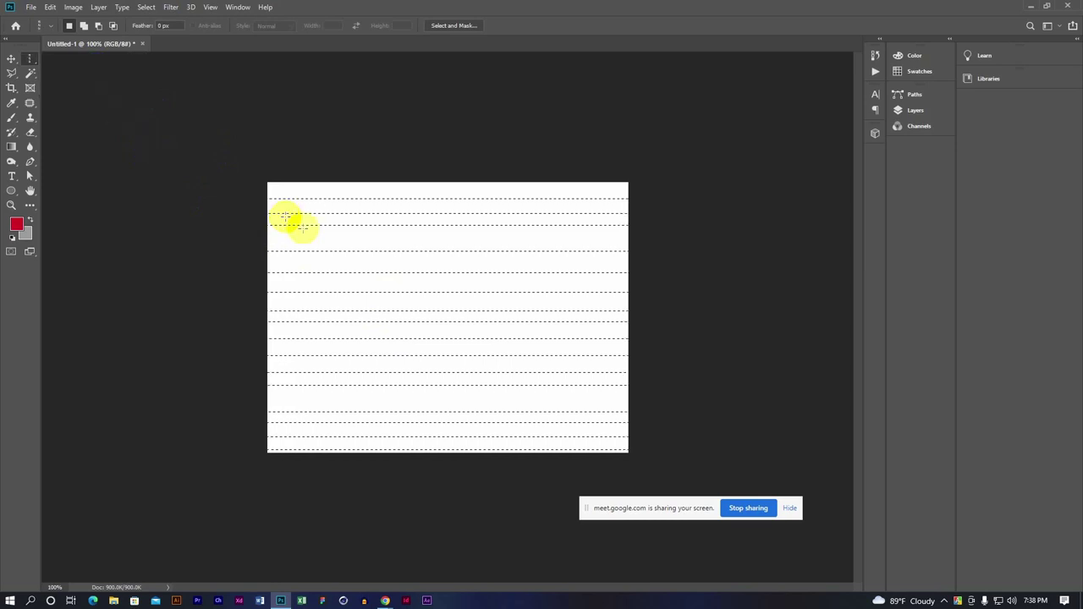
pyautogui.click(299, 192)
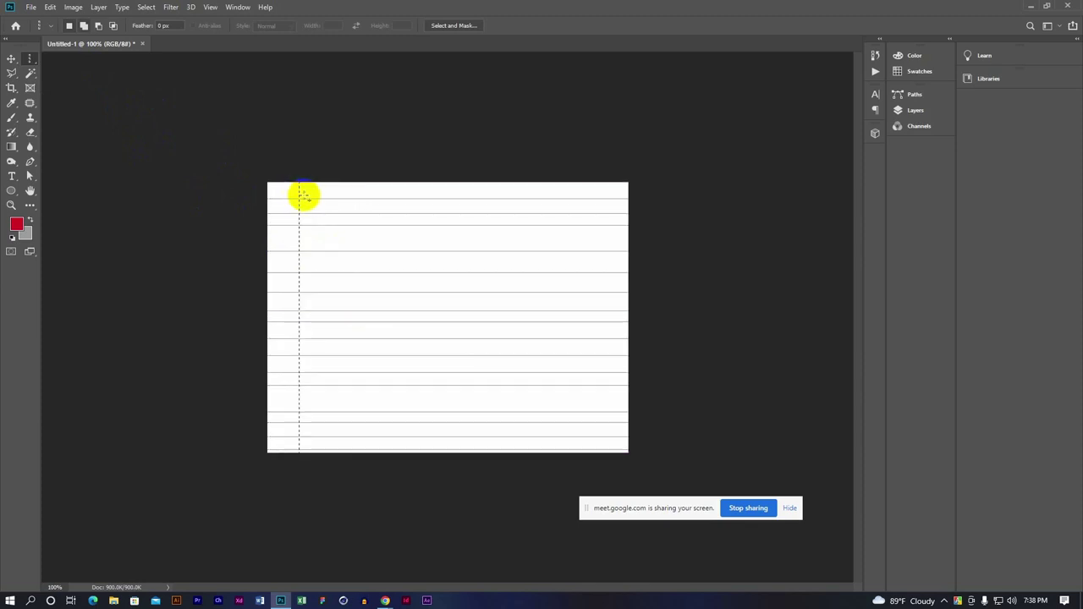
pyautogui.click(353, 195)
pyautogui.click(375, 193)
pyautogui.click(395, 197)
pyautogui.click(417, 195)
pyautogui.click(438, 196)
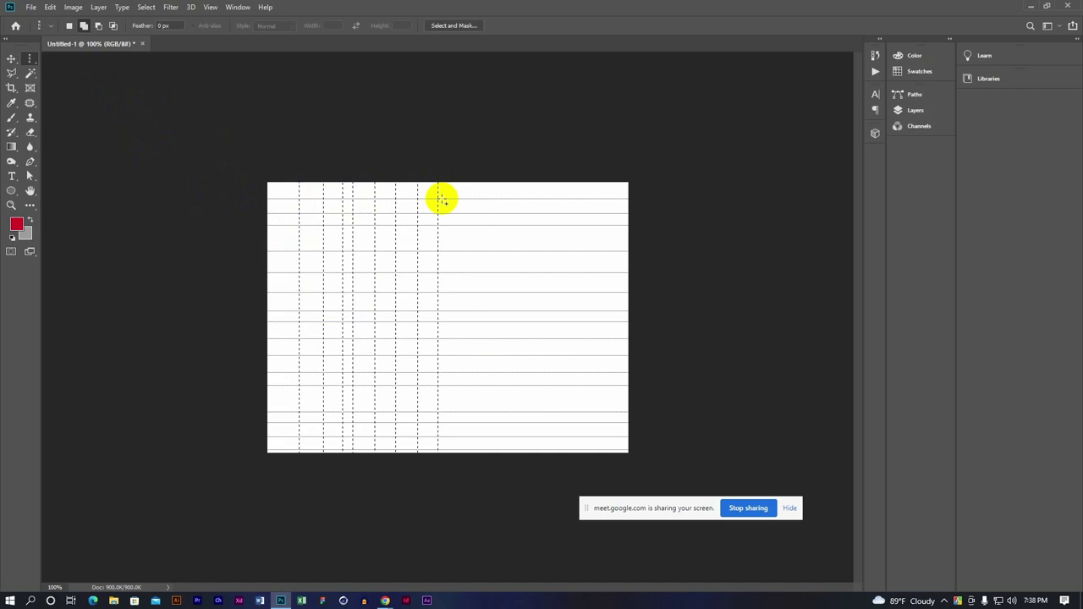
# Add column lines out to the right edge, then deselect and zoom to 200% to view the grid
pyautogui.click(482, 196)
pyautogui.click(496, 196)
pyautogui.click(541, 196)
pyautogui.click(583, 197)
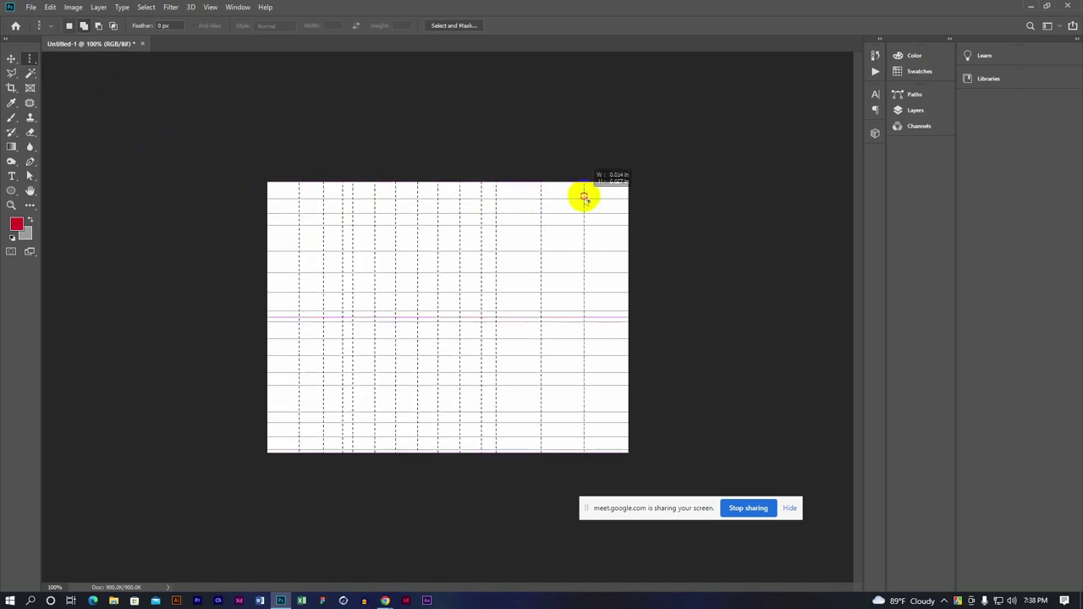
pyautogui.click(606, 197)
pyautogui.click(620, 194)
pyautogui.click(565, 190)
pyautogui.click(522, 198)
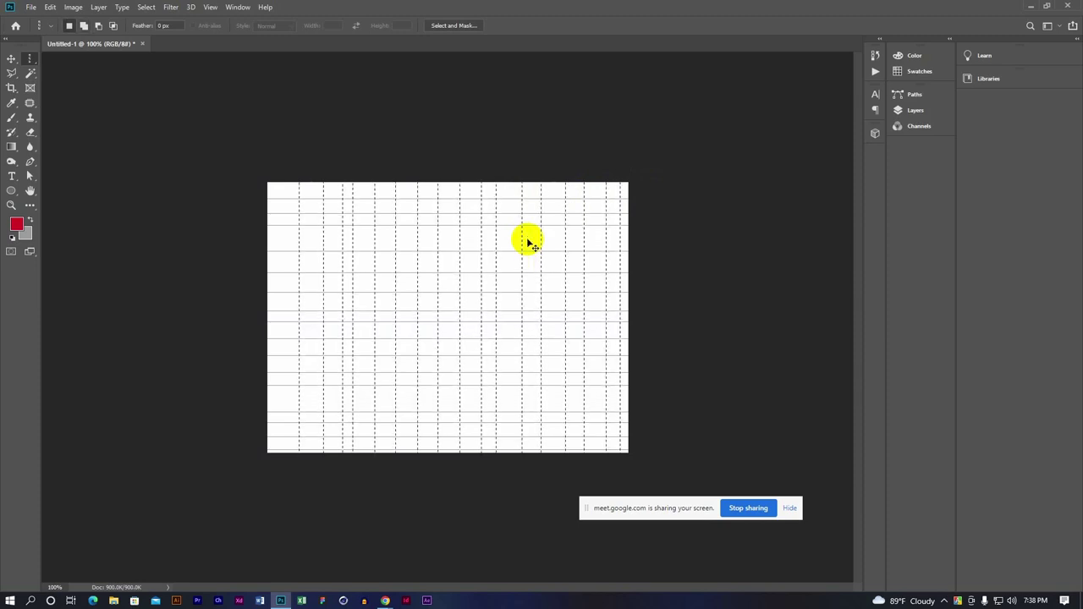
pyautogui.hotkey('ctrl', 'd')
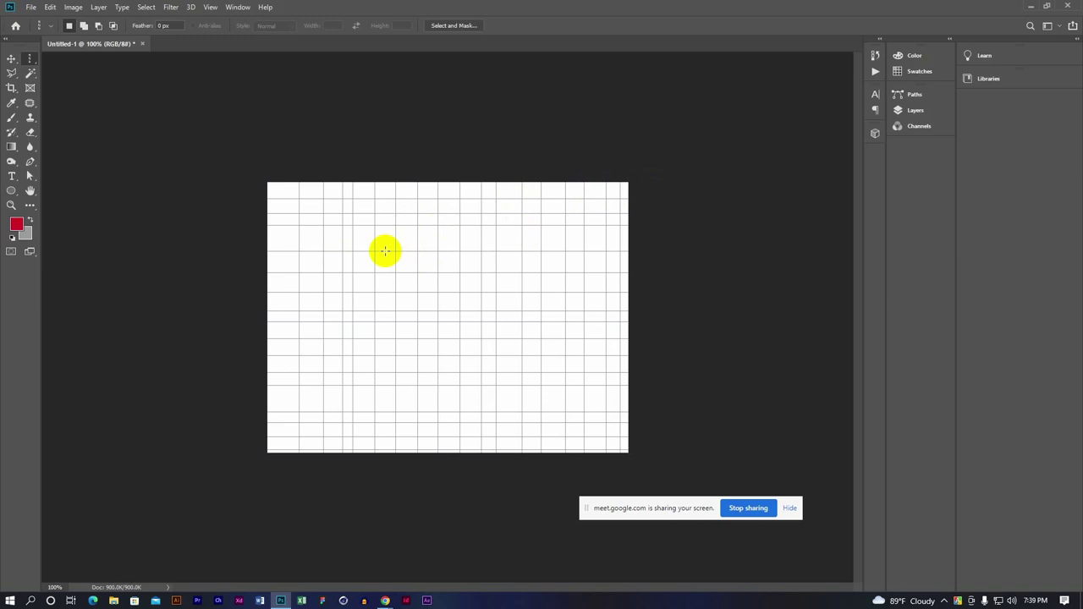
pyautogui.hotkey('ctrl', '+')
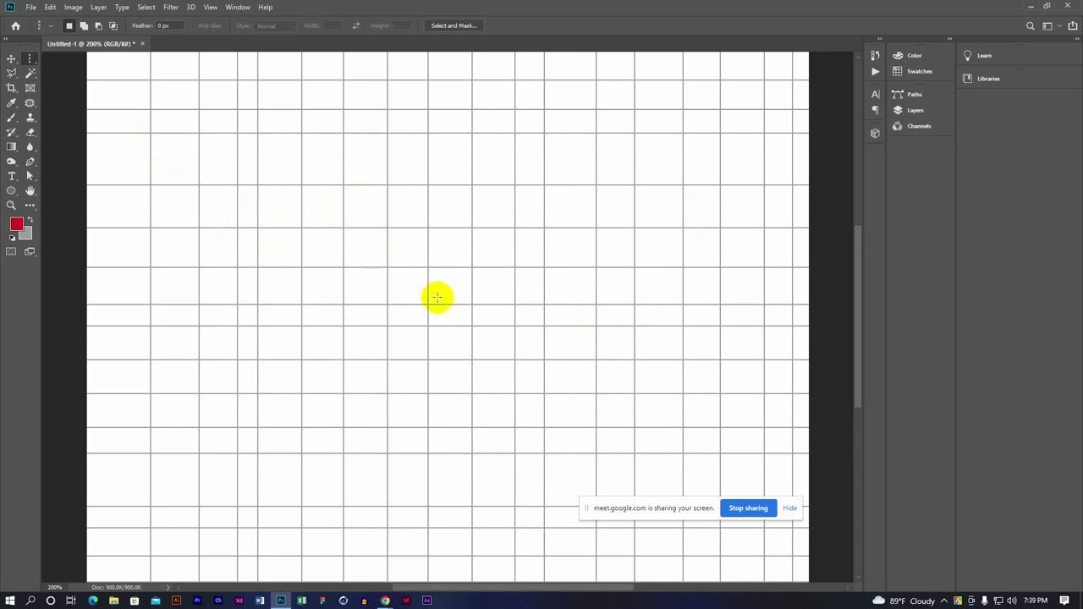
# At 200% zoom, reselect the Single Column Marquee Tool and add the first three column selections
pyautogui.hotkey('ctrl', '-')
pyautogui.hotkey('ctrl', '+')
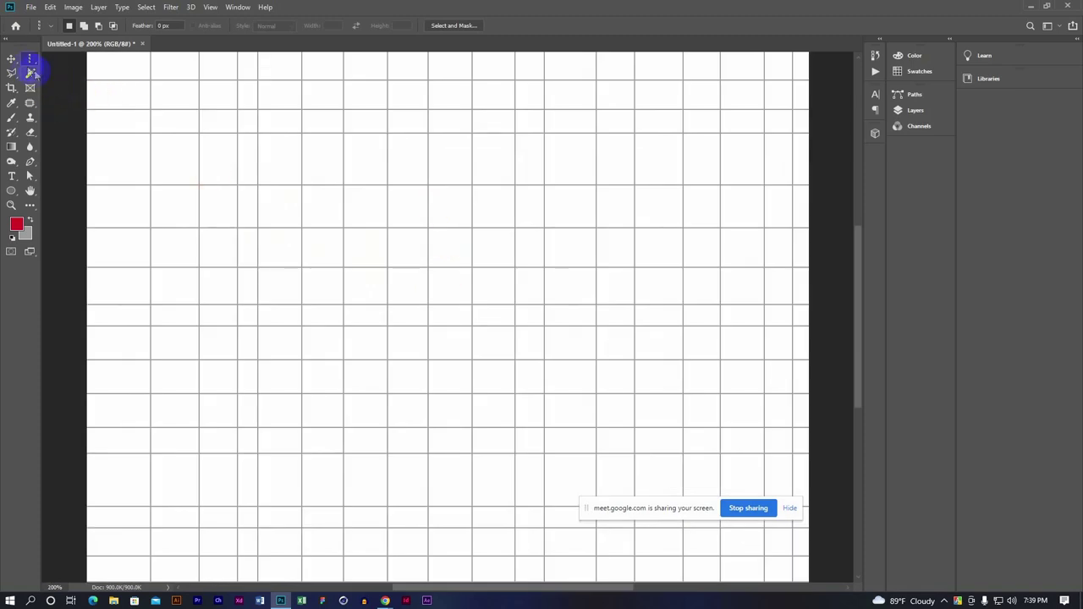
pyautogui.moveTo(27, 62); pyautogui.dragTo(84, 65)
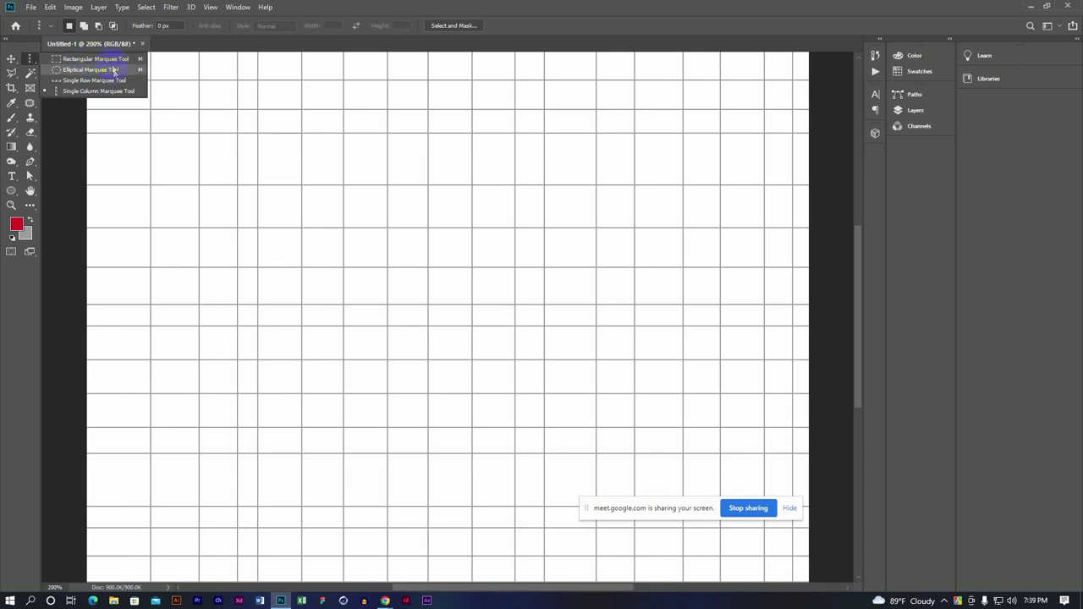
pyautogui.click(94, 91)
pyautogui.click(277, 78)
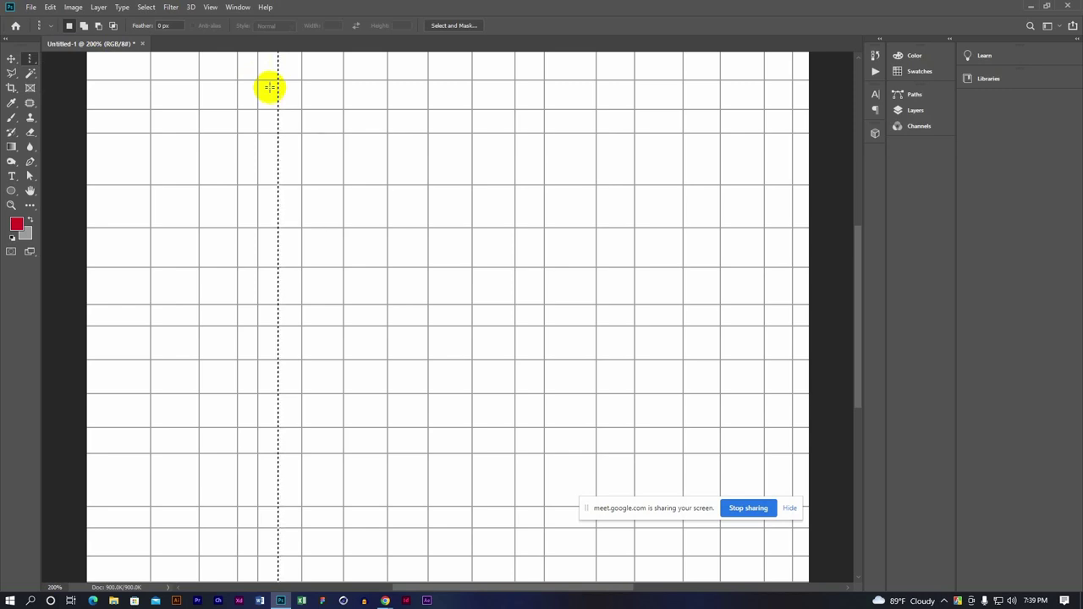
pyautogui.click(117, 155)
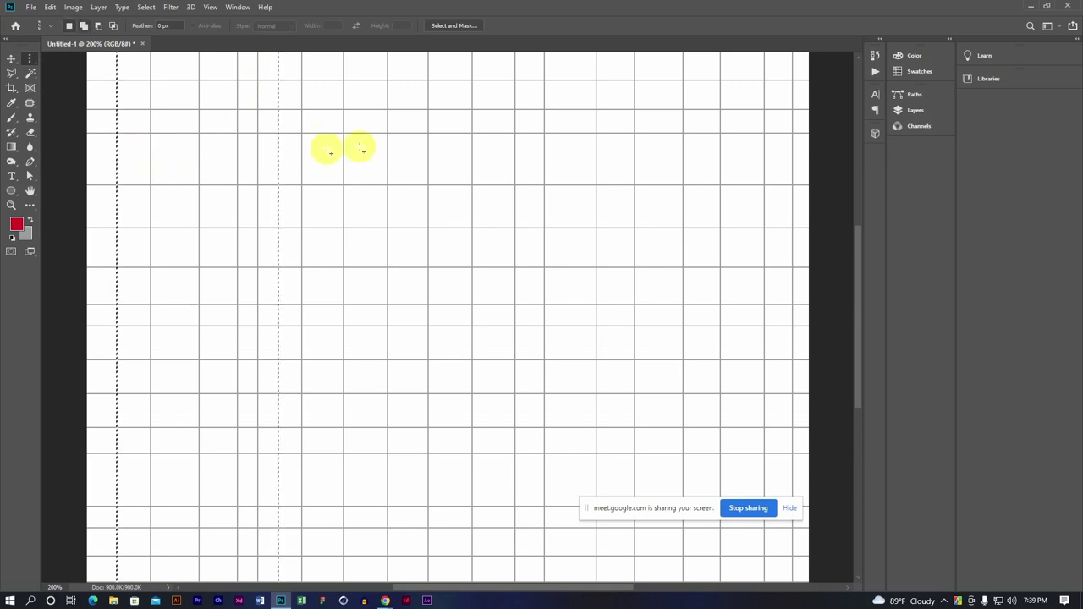
pyautogui.click(364, 69)
# Add eight more column selections between the grid lines toward the right edge
pyautogui.keyDown('shift'); pyautogui.click(408, 66); pyautogui.keyUp('shift')
pyautogui.keyDown('shift'); pyautogui.click(449, 65); pyautogui.keyUp('shift')
pyautogui.keyDown('shift'); pyautogui.click(494, 65); pyautogui.keyUp('shift')
pyautogui.keyDown('shift'); pyautogui.click(569, 66); pyautogui.keyUp('shift')
pyautogui.keyDown('shift'); pyautogui.click(612, 65); pyautogui.keyUp('shift')
pyautogui.keyDown('shift'); pyautogui.click(657, 62); pyautogui.keyUp('shift')
pyautogui.keyDown('shift'); pyautogui.click(701, 68); pyautogui.keyUp('shift')
pyautogui.keyDown('shift'); pyautogui.click(741, 65); pyautogui.keyUp('shift')
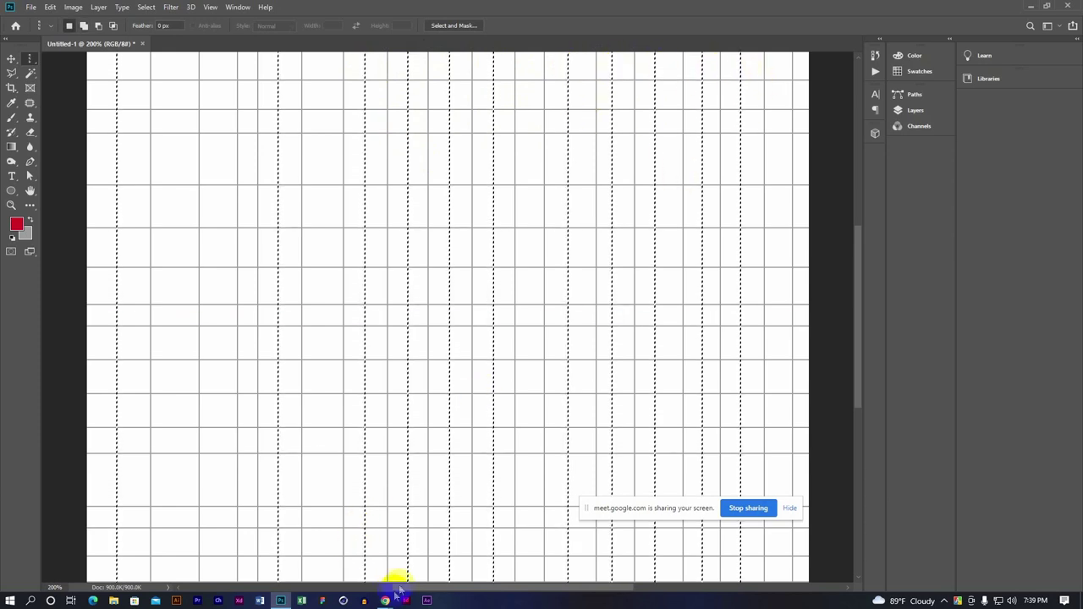
# Admit the waiting participant in the browser's video meeting, then return to Photoshop
pyautogui.moveTo(385, 600)
pyautogui.click(326, 554)
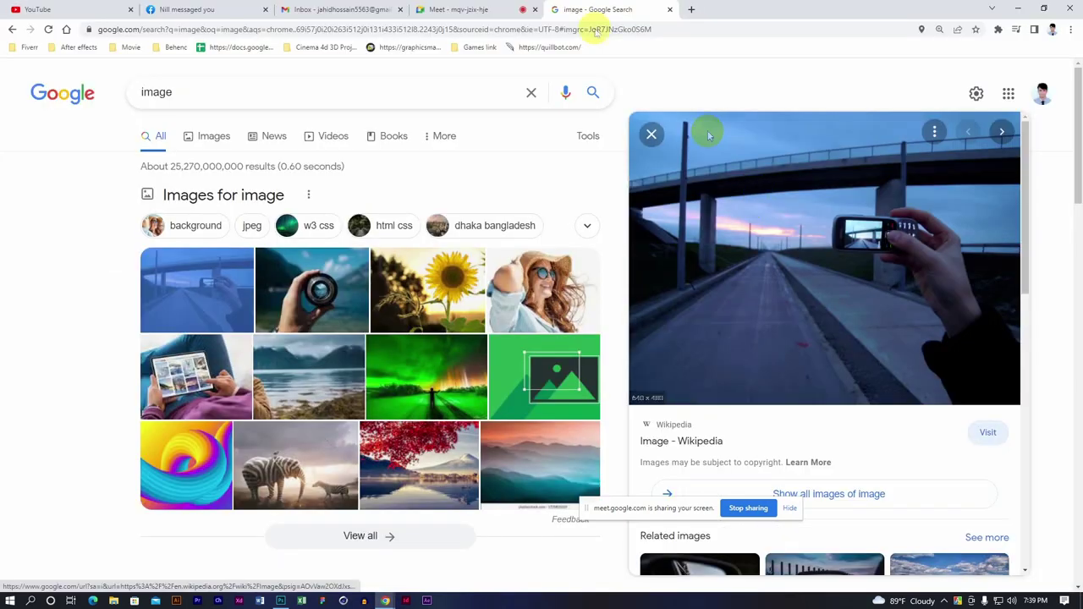
pyautogui.click(474, 10)
pyautogui.click(659, 123)
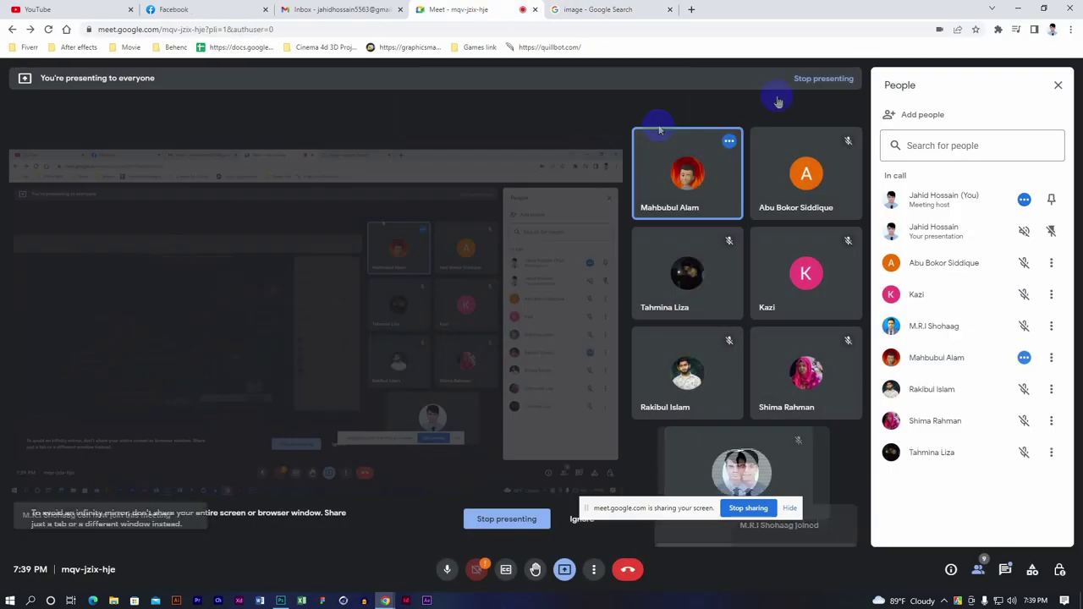
pyautogui.click(1017, 8)
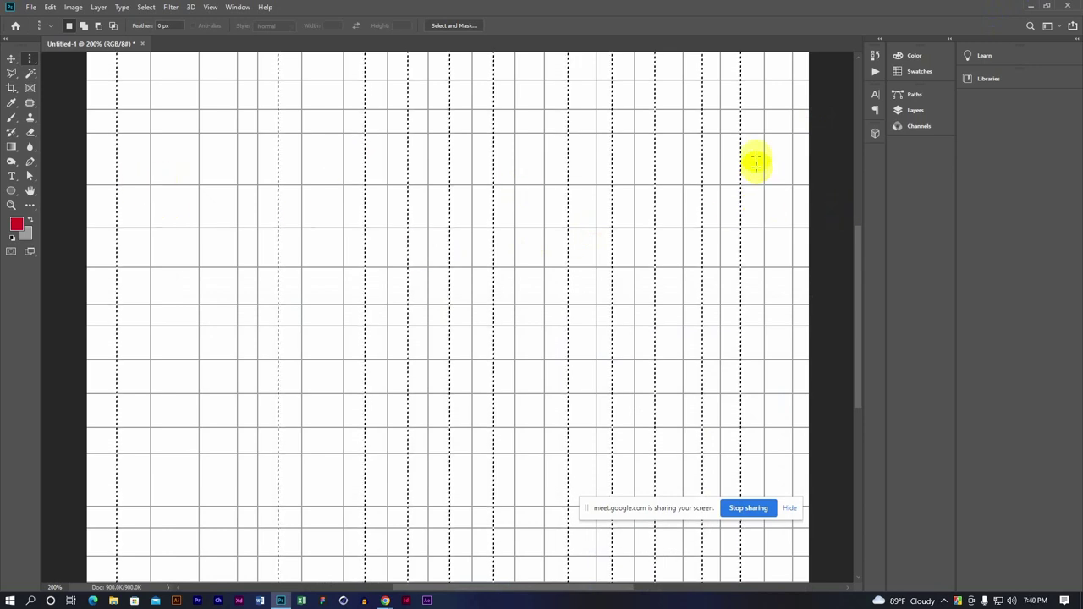
# Clear the old selection and reselect grid columns across the left half
pyautogui.click(210, 192)
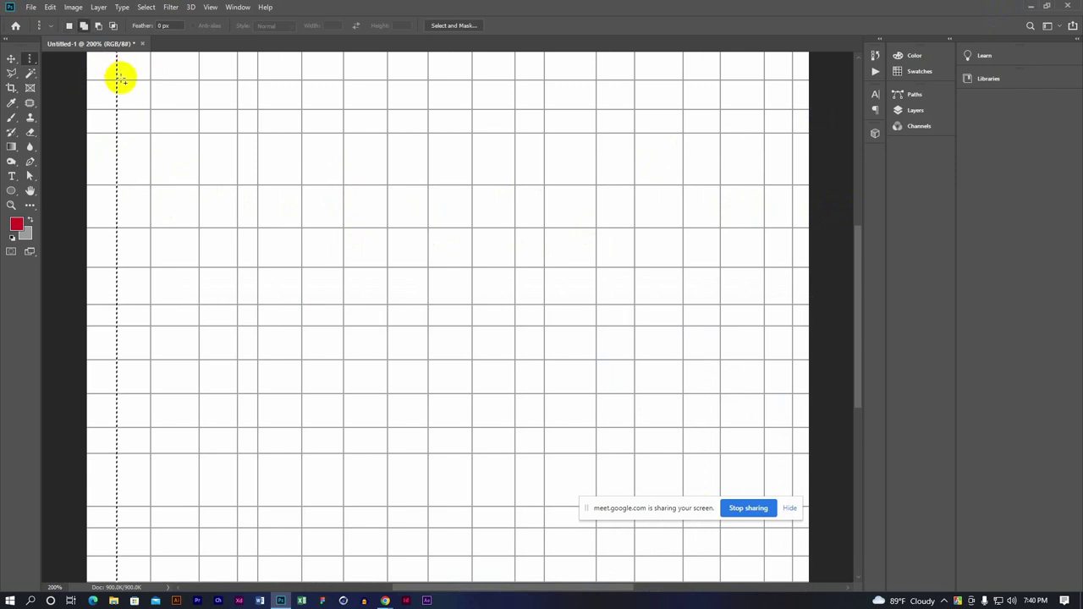
pyautogui.click(174, 67)
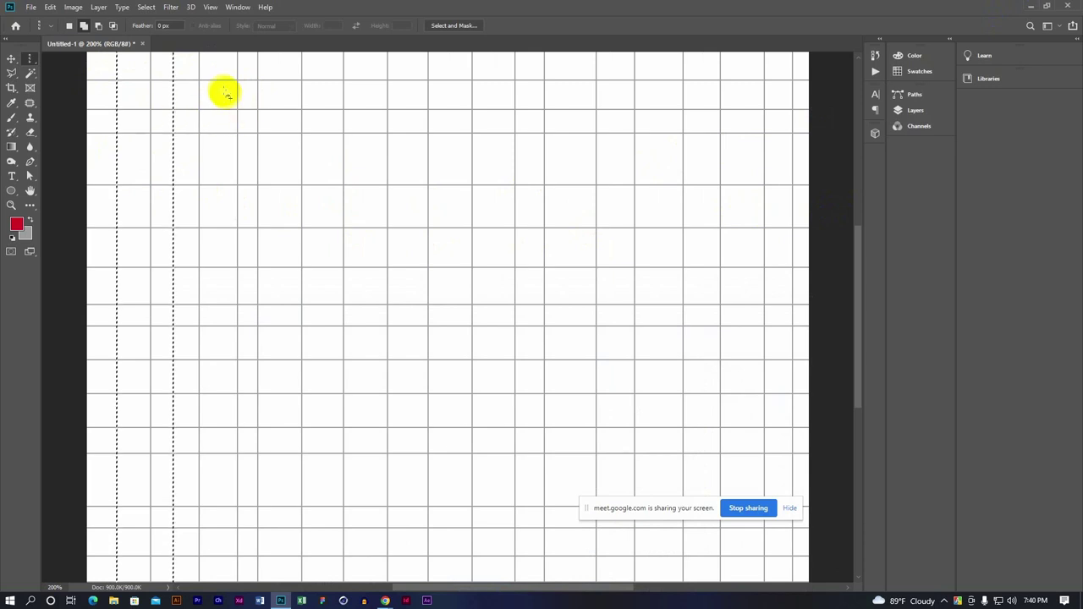
pyautogui.click(280, 78)
pyautogui.click(326, 69)
pyautogui.click(444, 67)
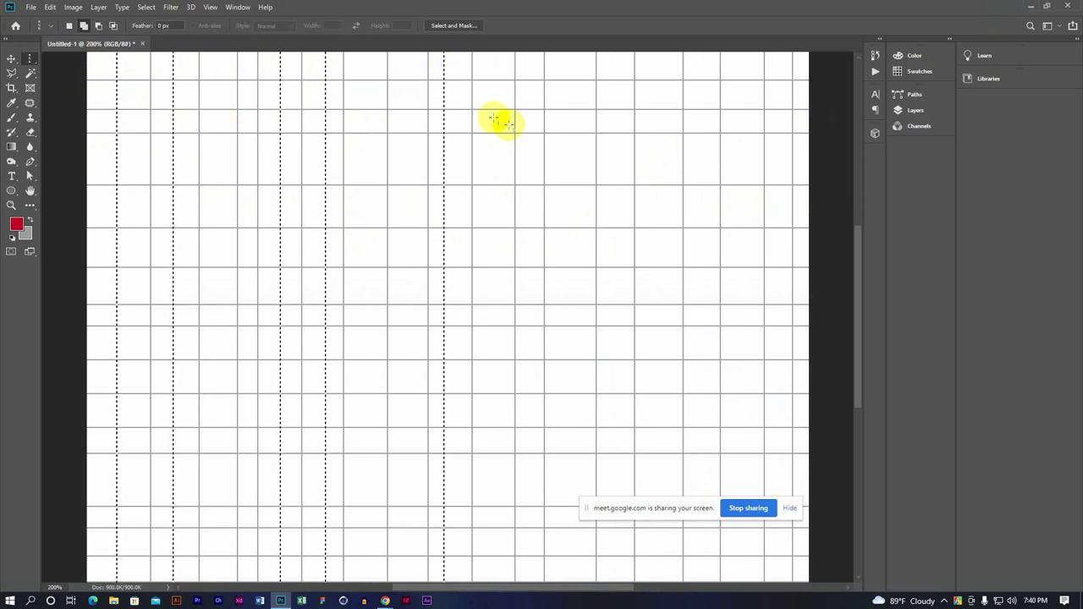
pyautogui.click(494, 71)
# Add the remaining right and centre columns, then deselect, reselect, and deselect again
pyautogui.click(570, 69)
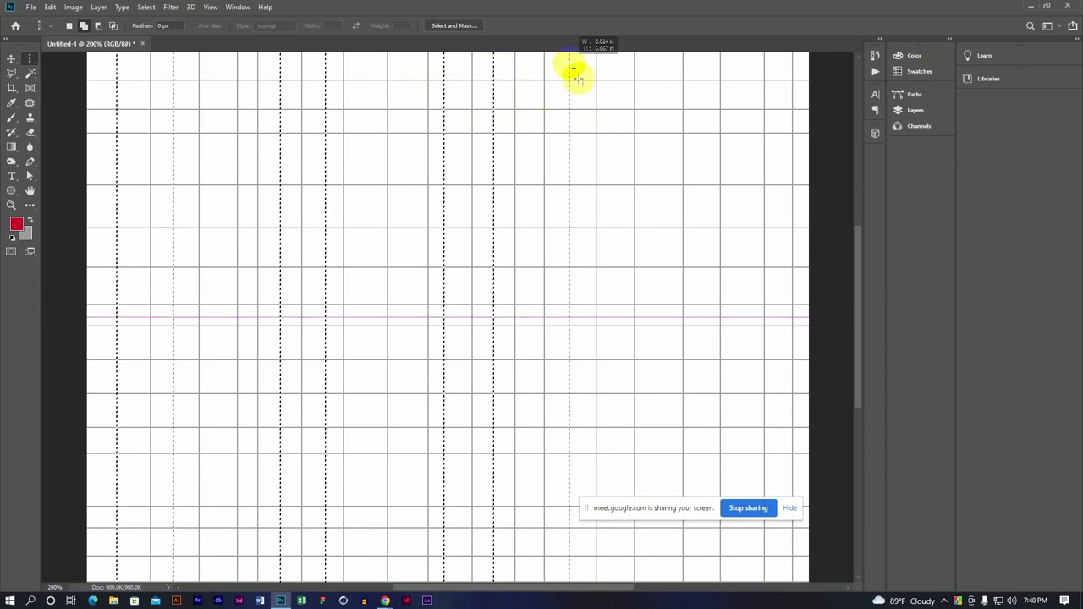
pyautogui.click(658, 76)
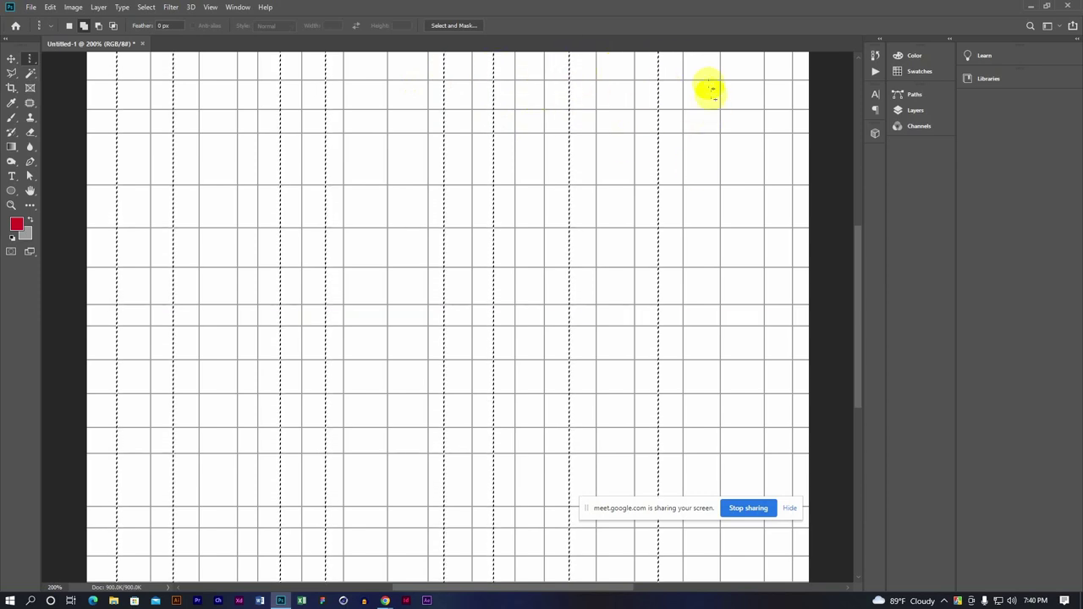
pyautogui.click(737, 73)
pyautogui.click(403, 80)
pyautogui.click(363, 68)
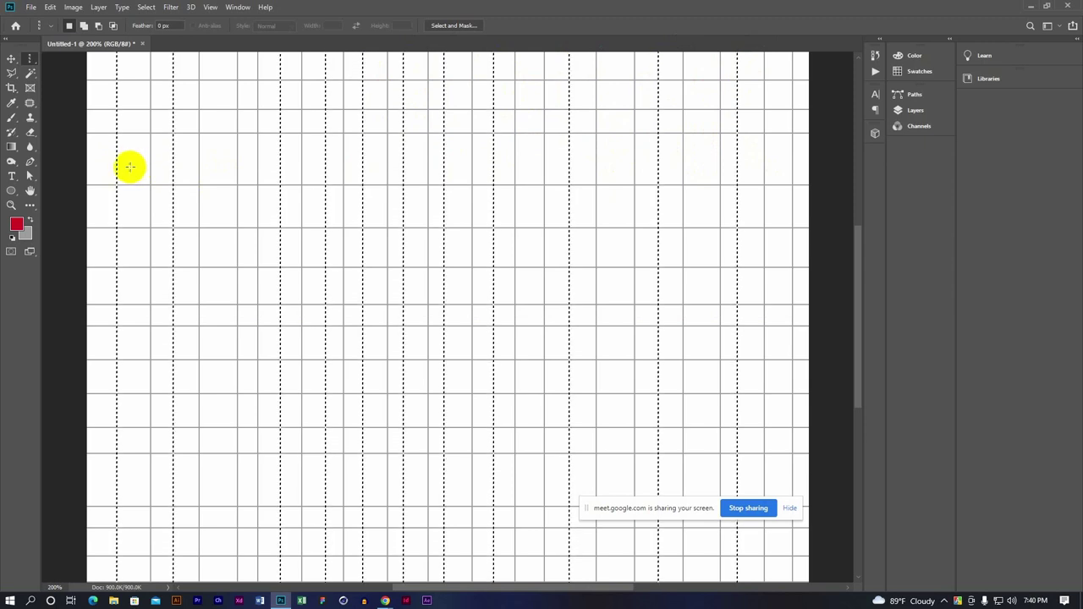
pyautogui.hotkey('ctrl', 'd')
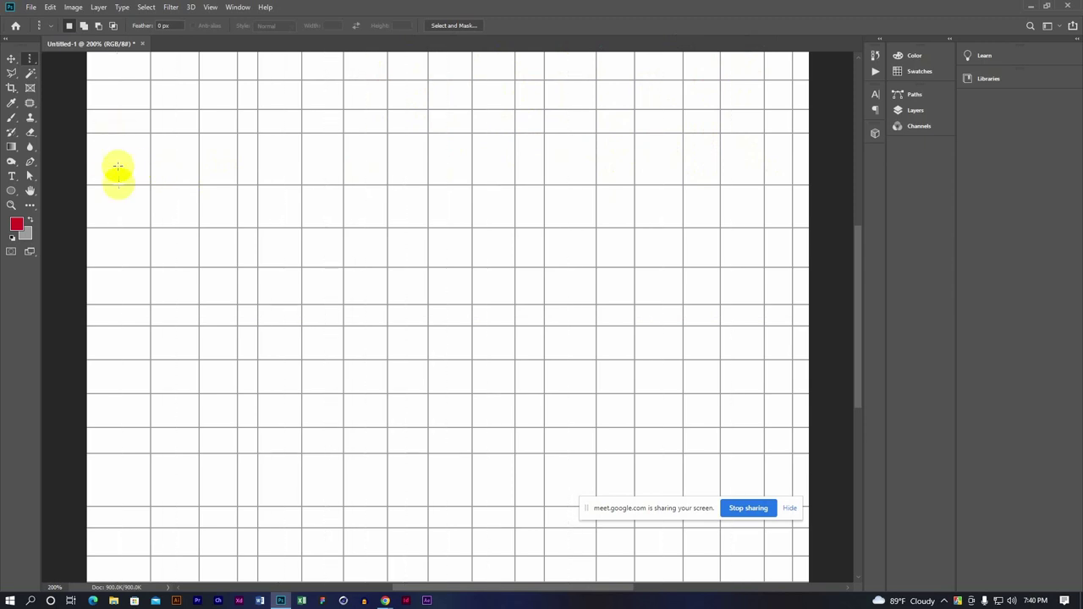
pyautogui.hotkey('ctrl', 'shift', 'd')
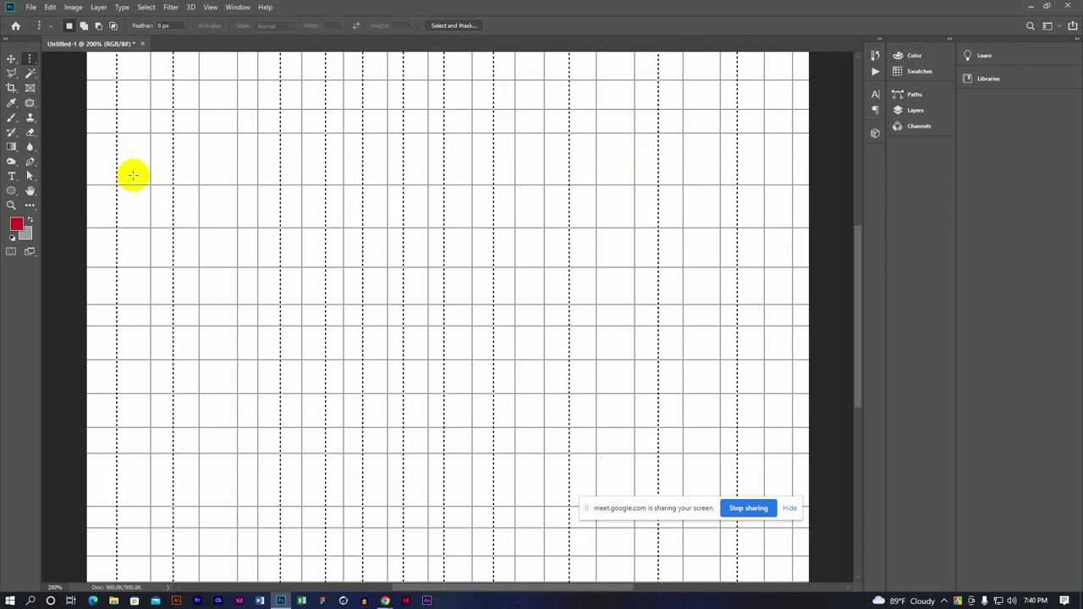
pyautogui.hotkey('ctrl', 'd')
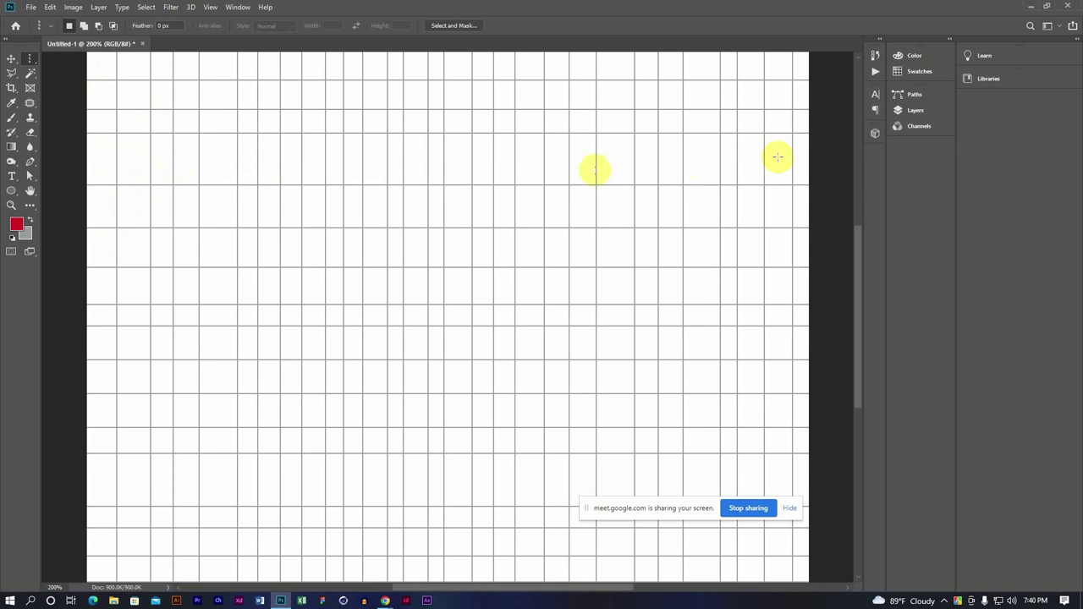
# Create a new blank document, fit it to the window, and select the first three columns
pyautogui.hotkey('ctrl', 'n')
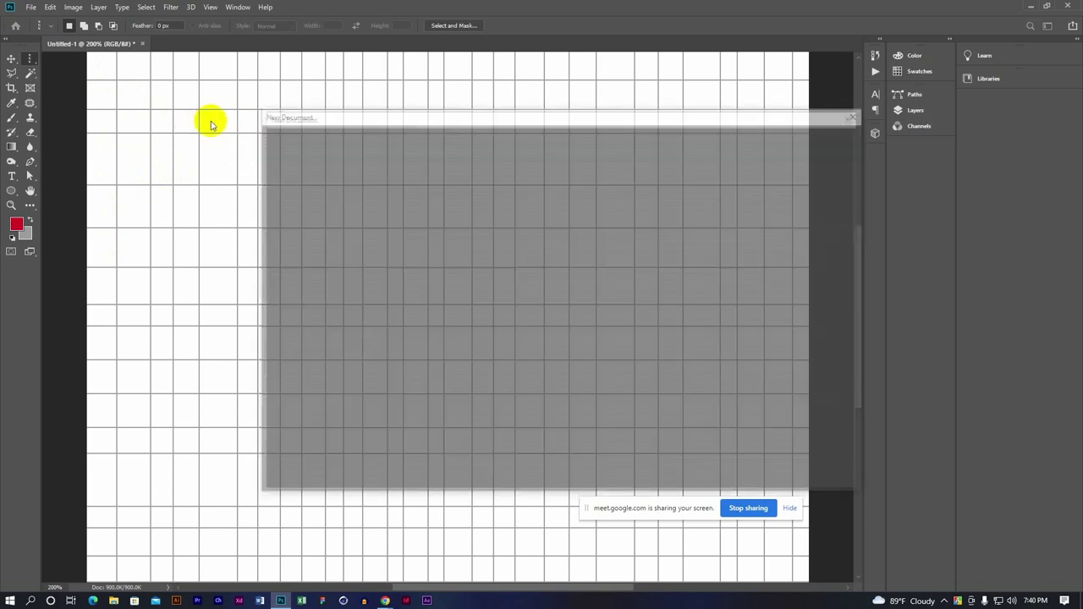
pyautogui.click(779, 471)
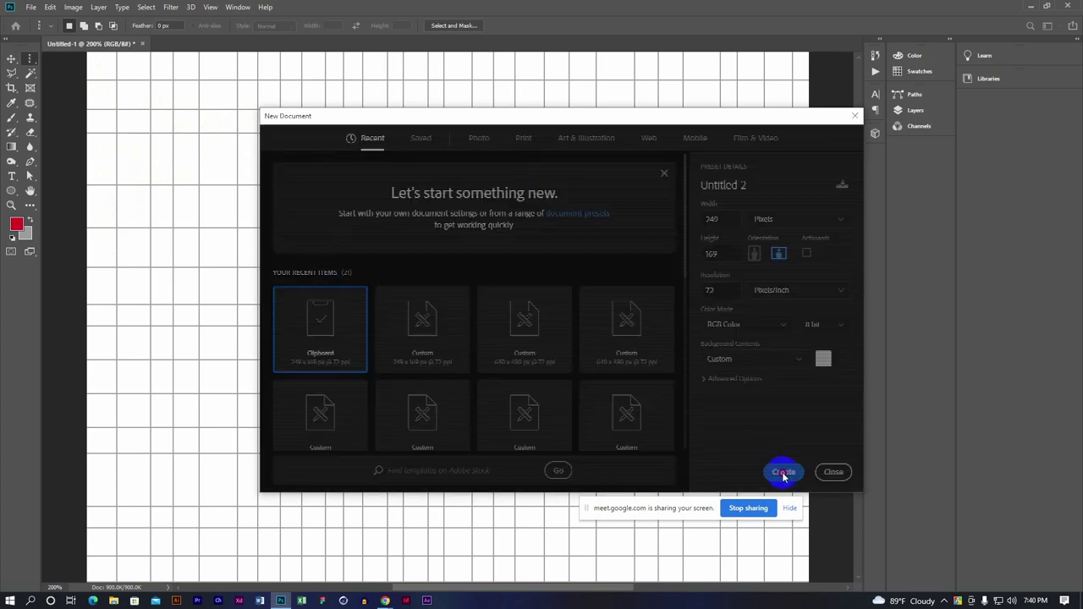
pyautogui.hotkey('ctrl', '0')
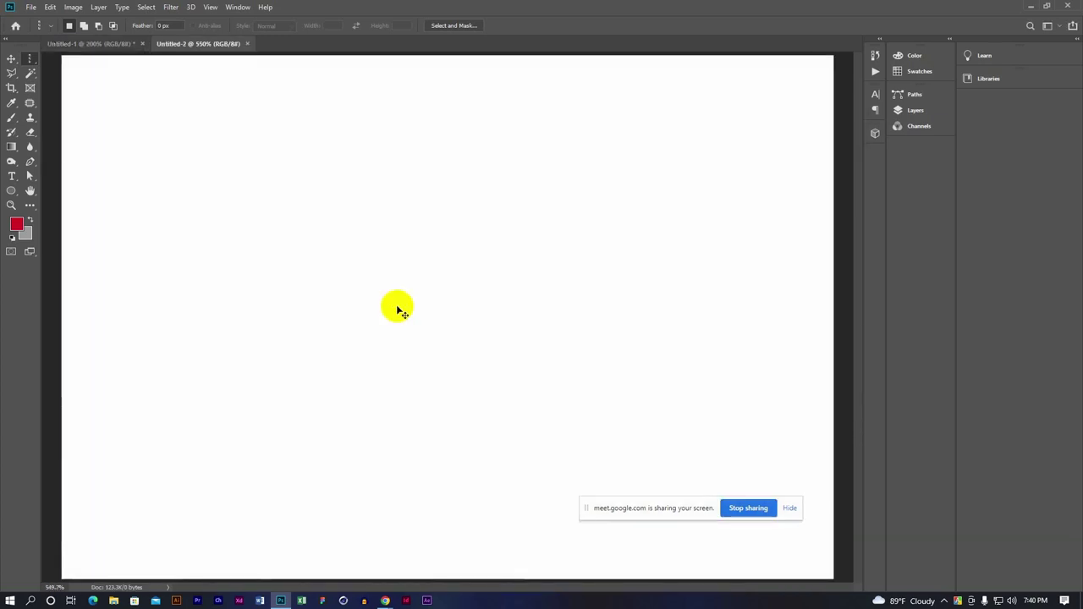
pyautogui.click(108, 165)
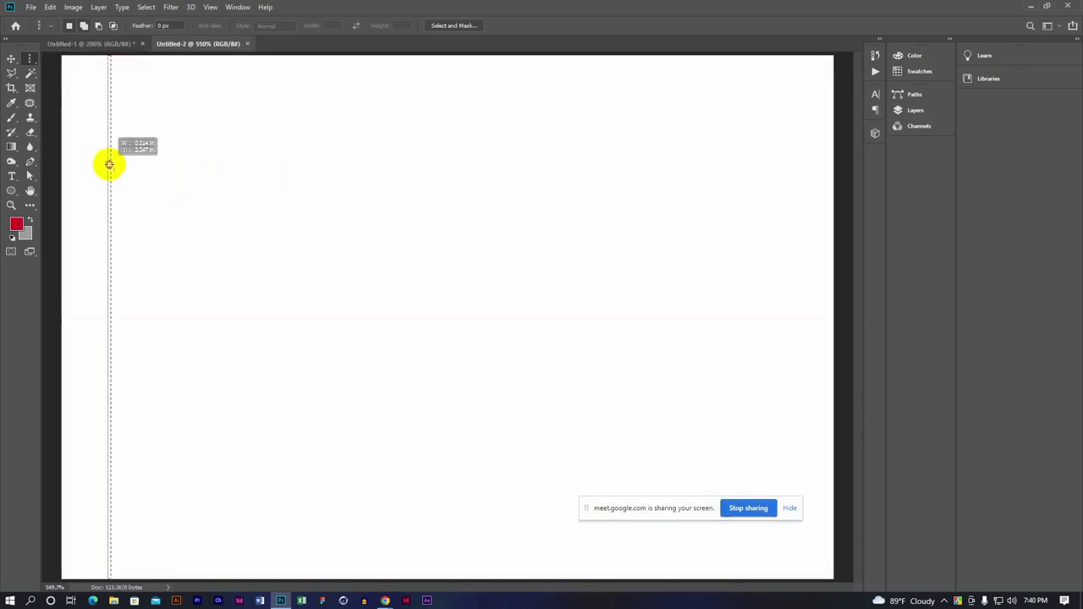
pyautogui.keyDown('shift'); pyautogui.click(189, 165); pyautogui.keyUp('shift')
pyautogui.keyDown('shift'); pyautogui.click(255, 173); pyautogui.keyUp('shift')
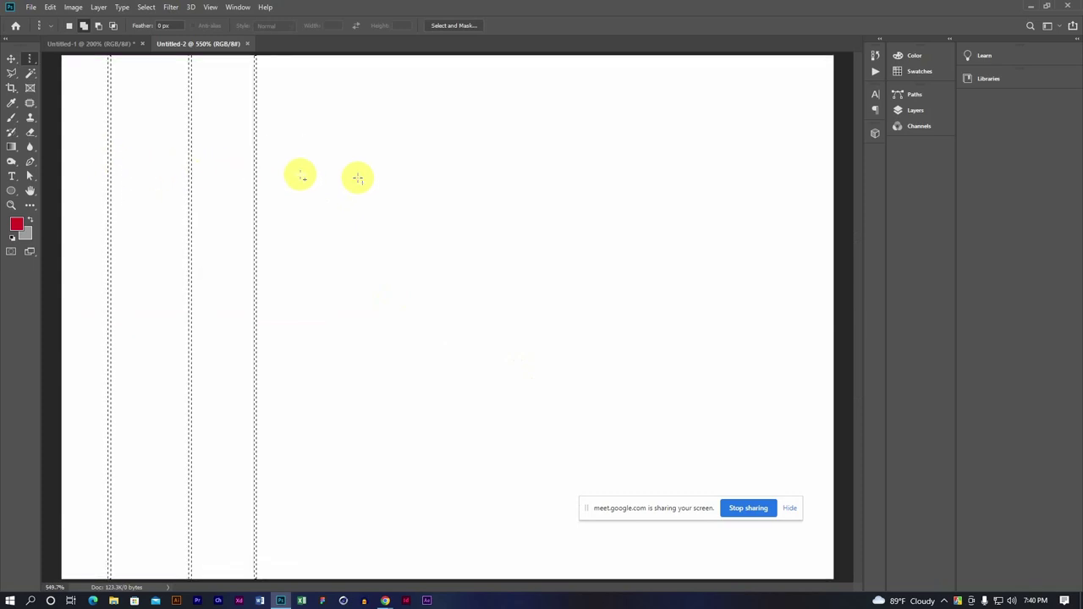
# Add eight more columns across the middle and right side, then deselect all
pyautogui.keyDown('shift'); pyautogui.click(354, 173); pyautogui.keyUp('shift')
pyautogui.keyDown('shift'); pyautogui.click(440, 169); pyautogui.keyUp('shift')
pyautogui.keyDown('shift'); pyautogui.click(497, 166); pyautogui.keyUp('shift')
pyautogui.keyDown('shift'); pyautogui.click(558, 160); pyautogui.keyUp('shift')
pyautogui.keyDown('shift'); pyautogui.click(621, 170); pyautogui.keyUp('shift')
pyautogui.keyDown('shift'); pyautogui.click(726, 190); pyautogui.keyUp('shift')
pyautogui.keyDown('shift'); pyautogui.click(672, 189); pyautogui.keyUp('shift')
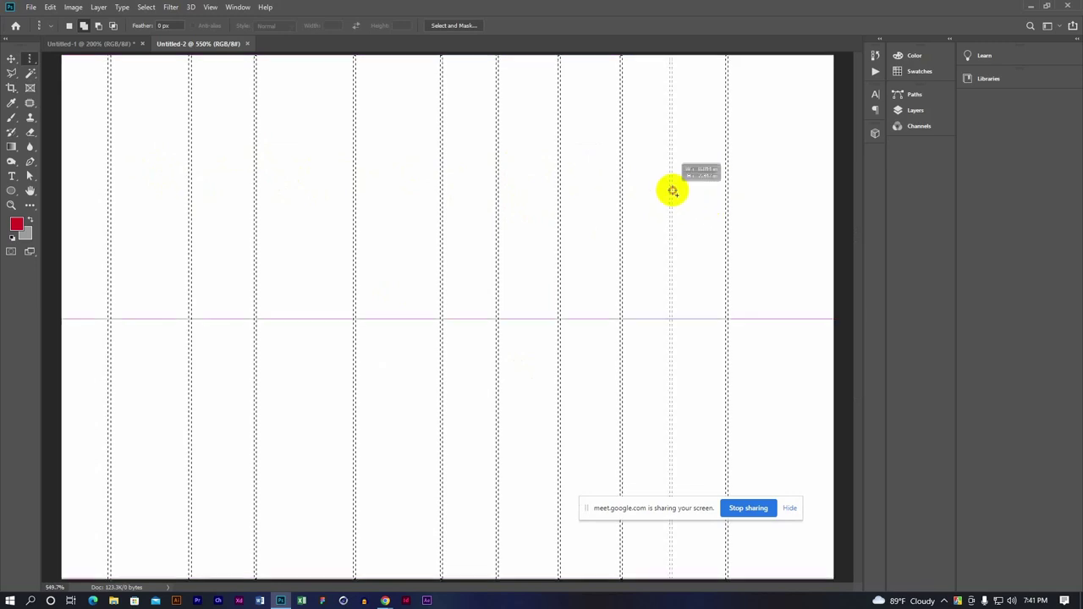
pyautogui.keyDown('shift'); pyautogui.click(782, 193); pyautogui.keyUp('shift')
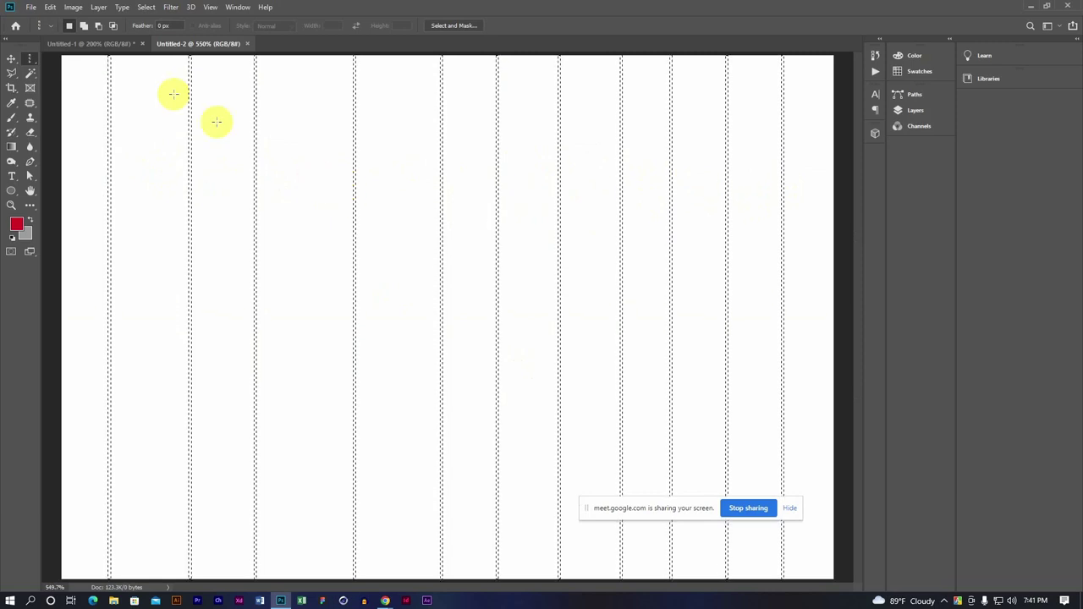
pyautogui.hotkey('ctrl', 'd')
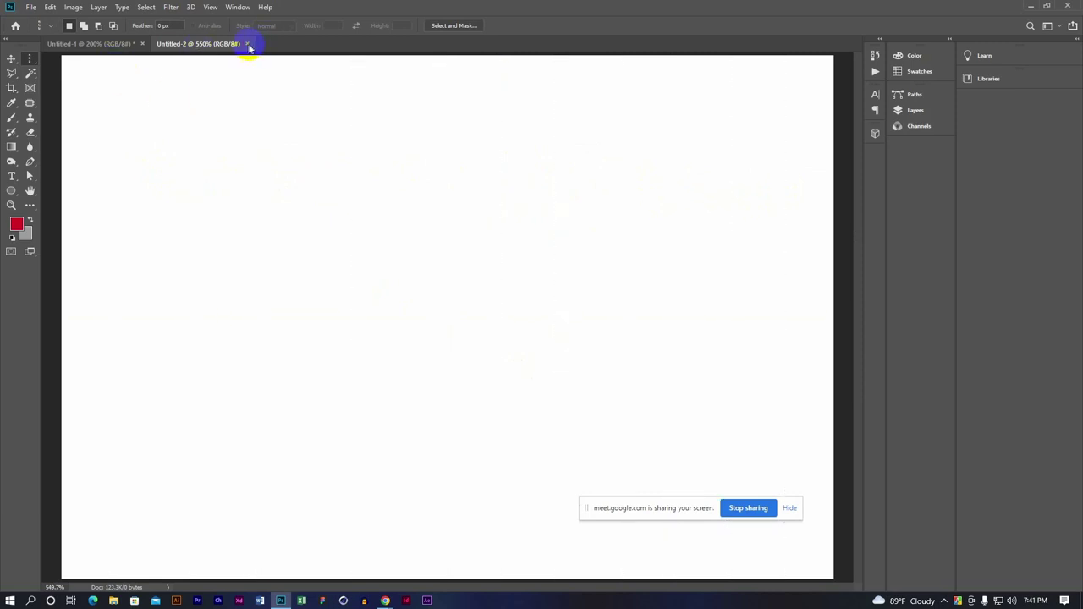
# Close Untitled-2, create a 249 × 169 document, then close that black canvas
pyautogui.click(247, 44)
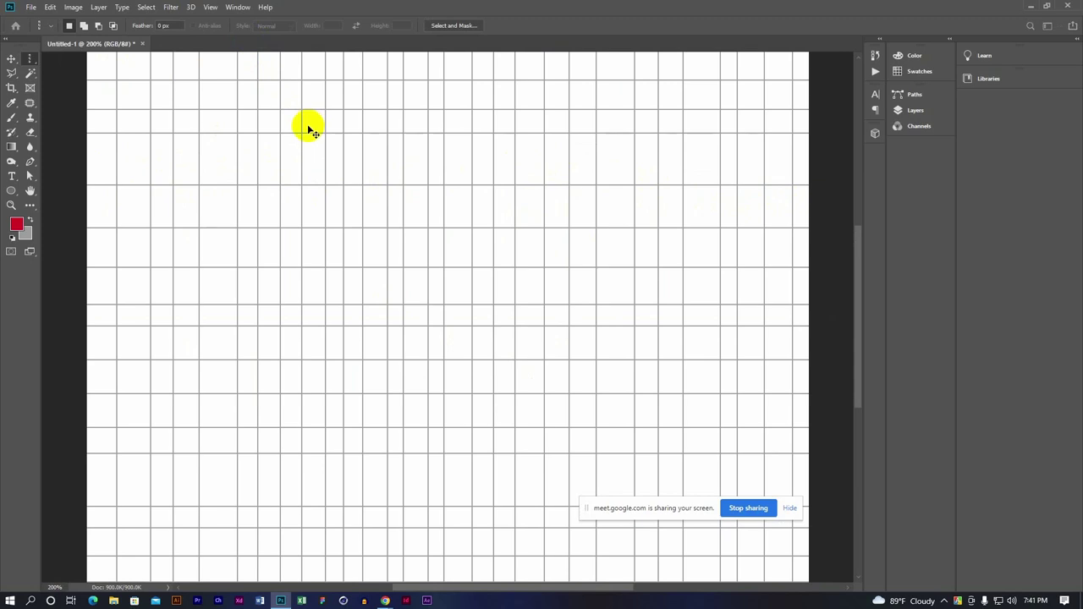
pyautogui.hotkey('ctrl', 'n')
pyautogui.click(782, 470)
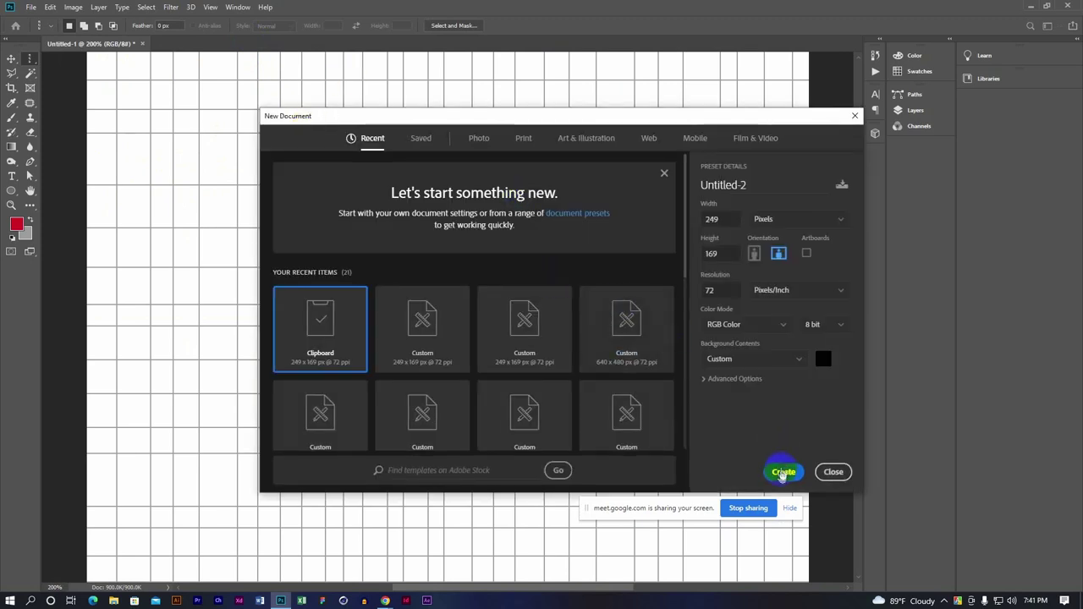
pyautogui.hotkey('ctrl', '0')
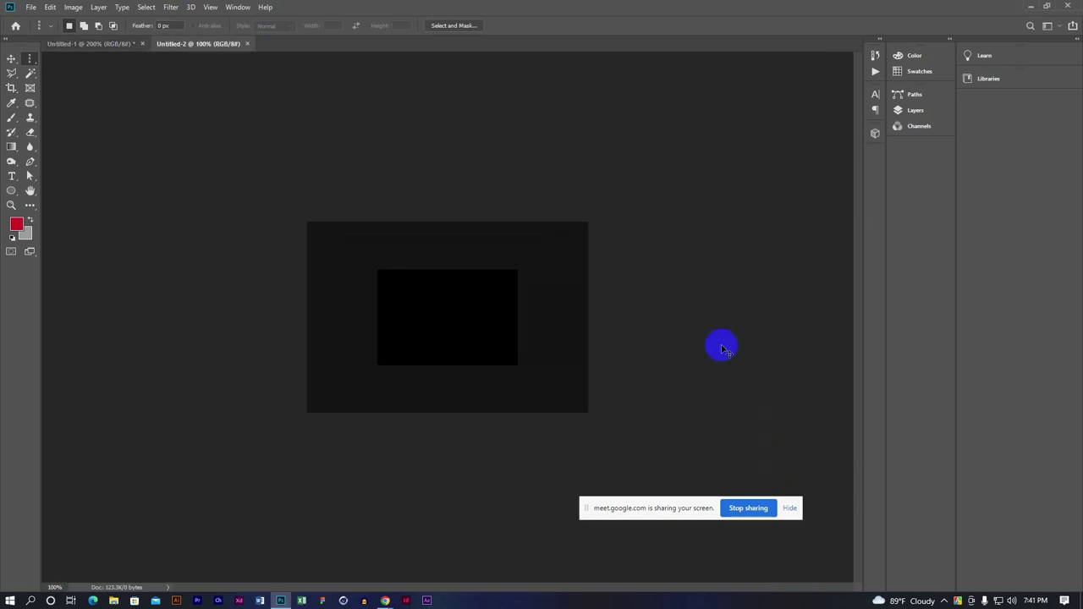
pyautogui.hotkey('ctrl', '-')
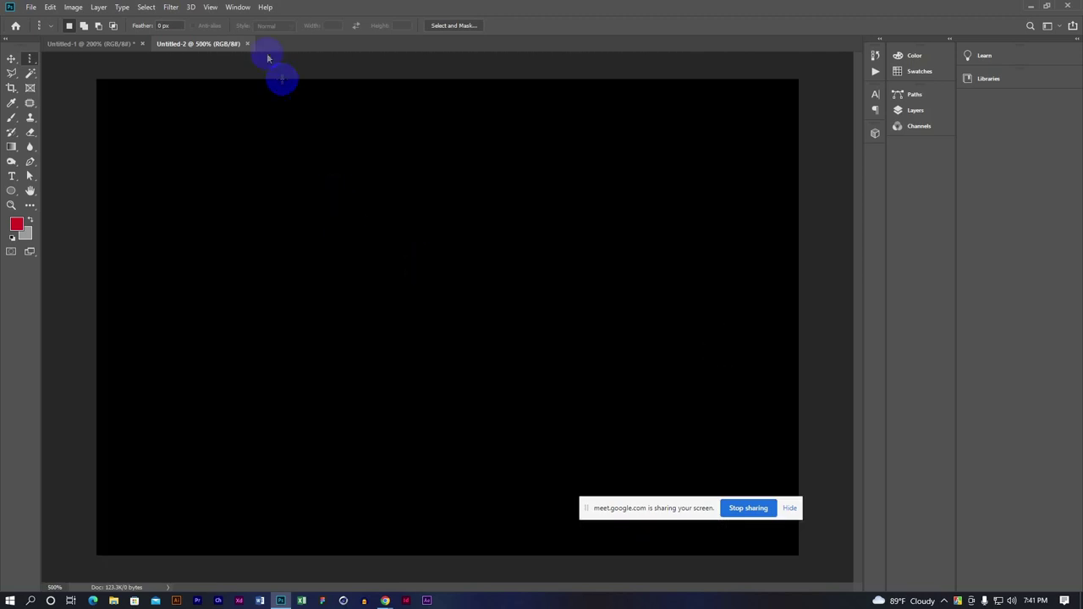
pyautogui.click(248, 44)
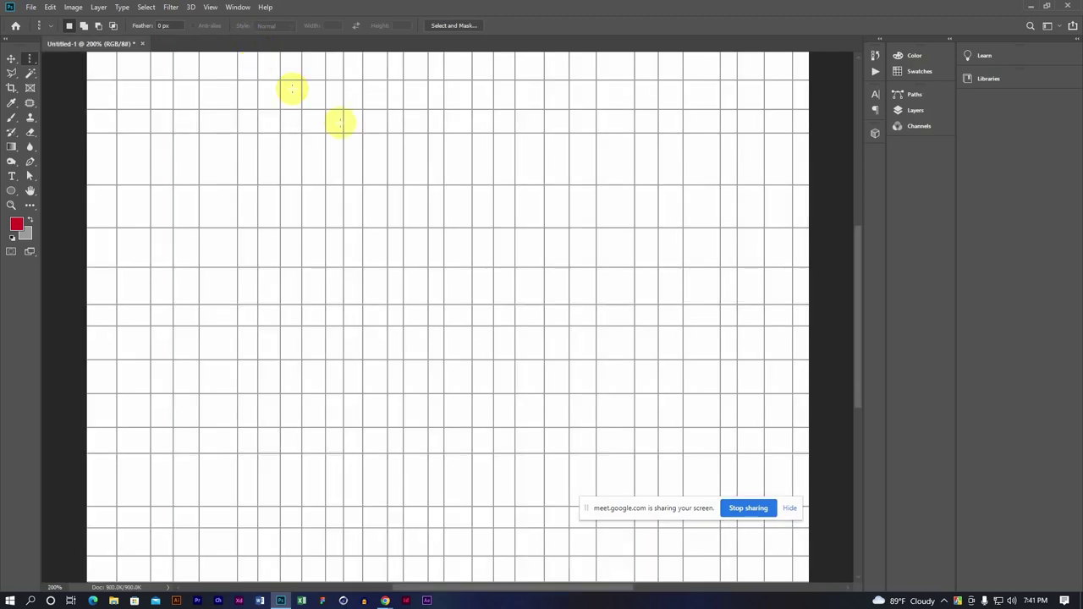
# Start a new document with a white background colour and begin setting its width
pyautogui.hotkey('ctrl', 'n')
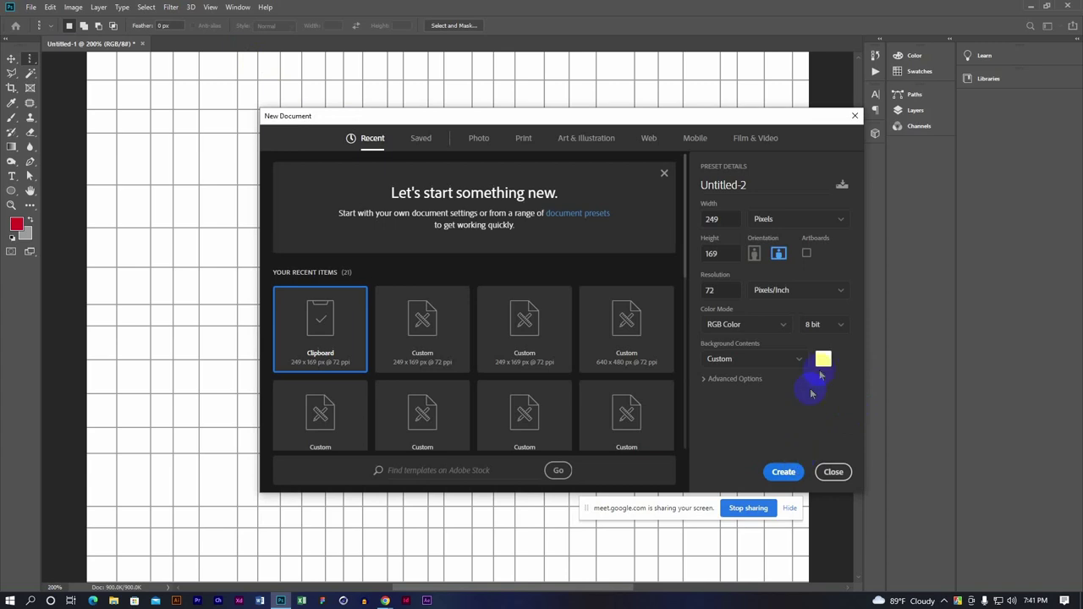
pyautogui.click(824, 360)
pyautogui.click(701, 122)
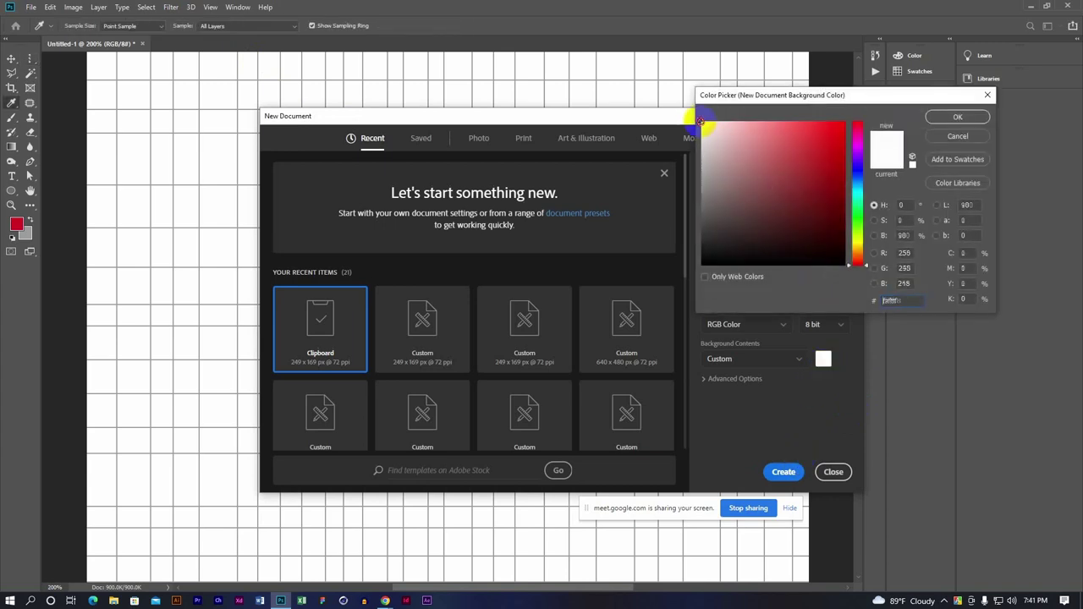
pyautogui.click(957, 116)
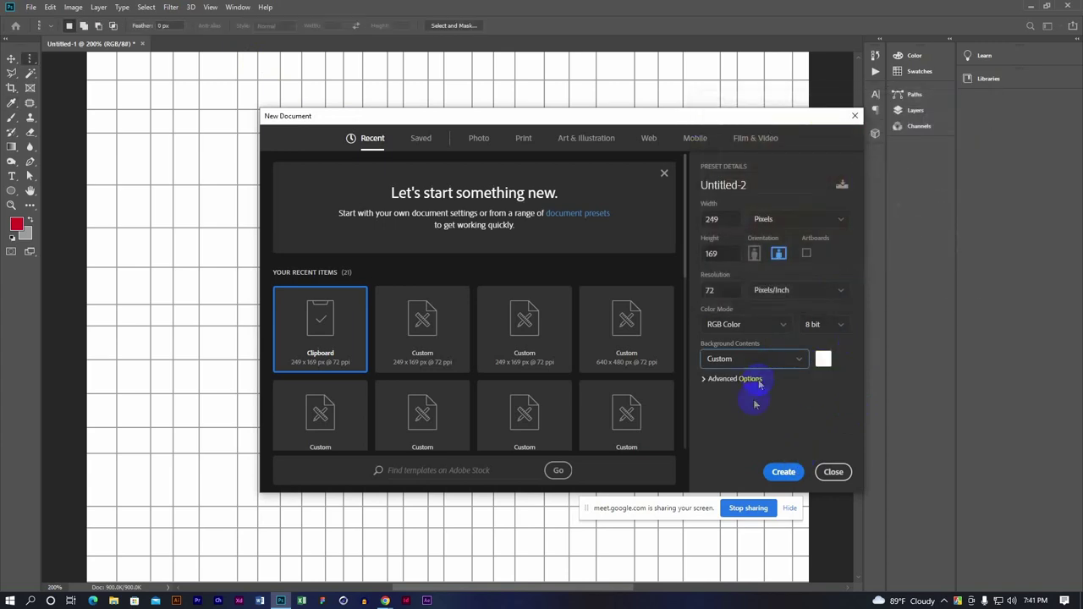
pyautogui.click(699, 223)
pyautogui.write('1080')
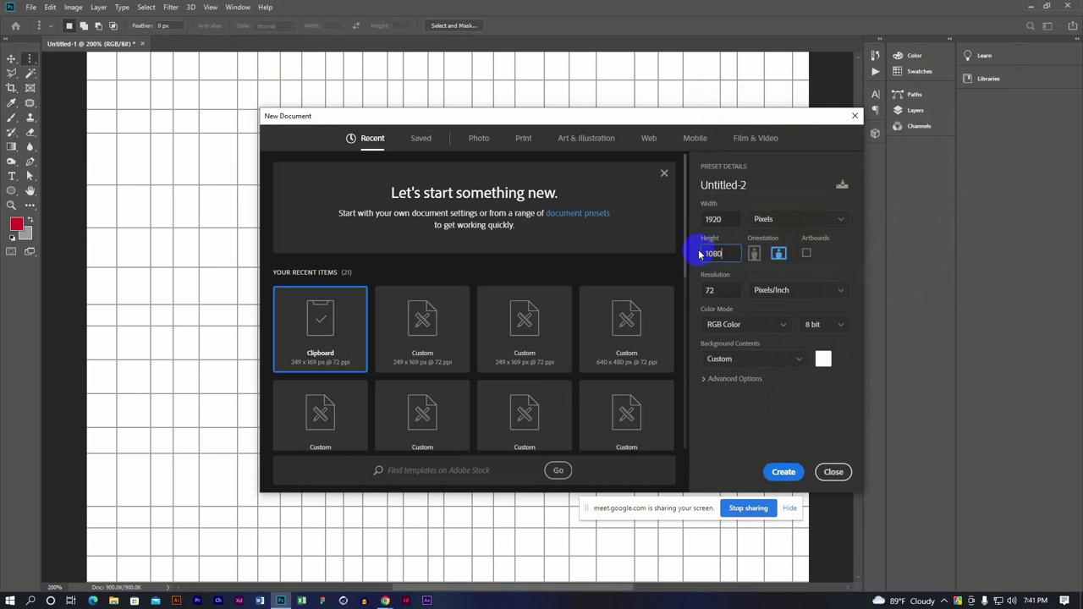
# Create the 1920 × 1080 white document and select the first seven column lines from the left
pyautogui.click(784, 474)
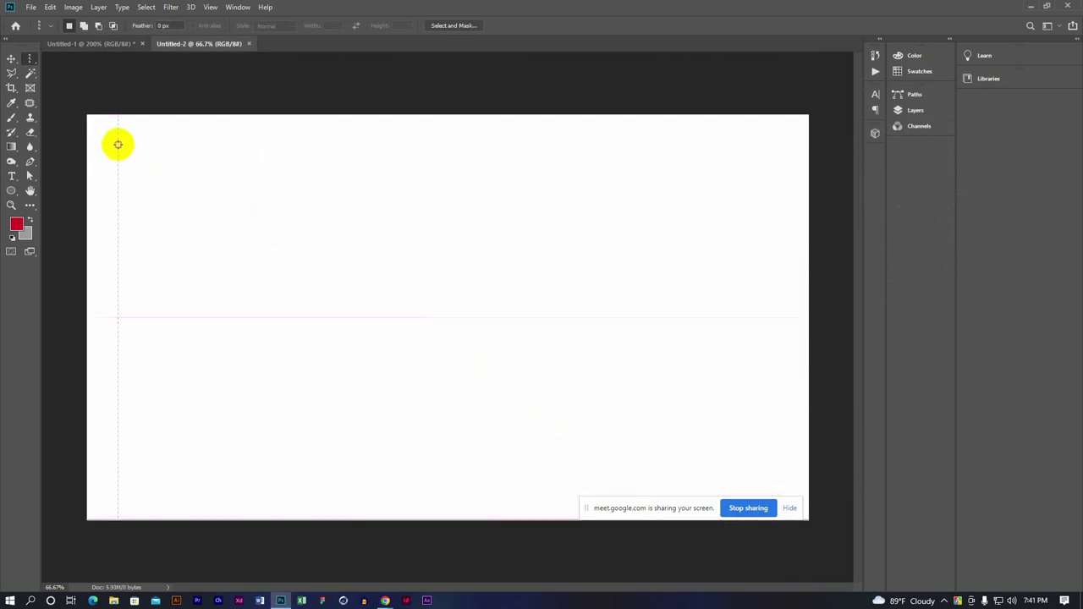
pyautogui.moveTo(113, 153); pyautogui.dragTo(126, 157)
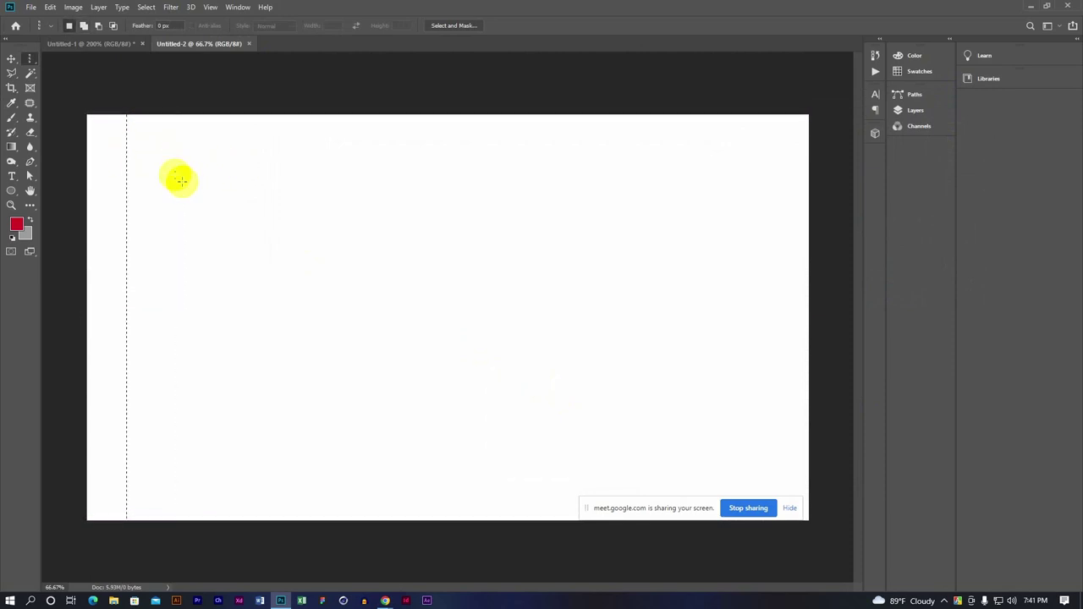
pyautogui.moveTo(167, 157); pyautogui.dragTo(224, 174)
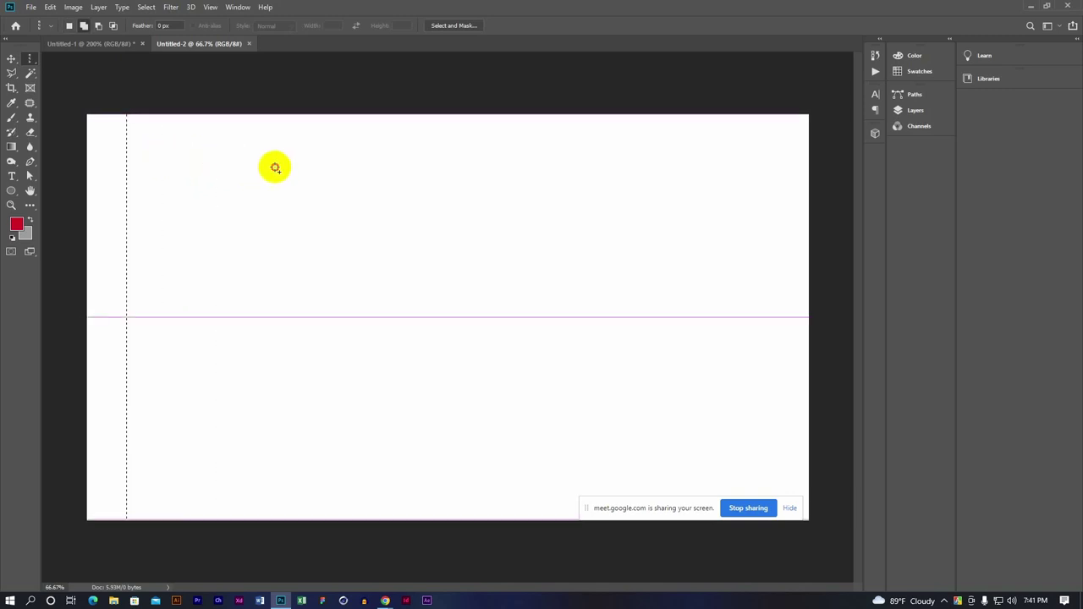
pyautogui.moveTo(152, 161); pyautogui.dragTo(181, 173)
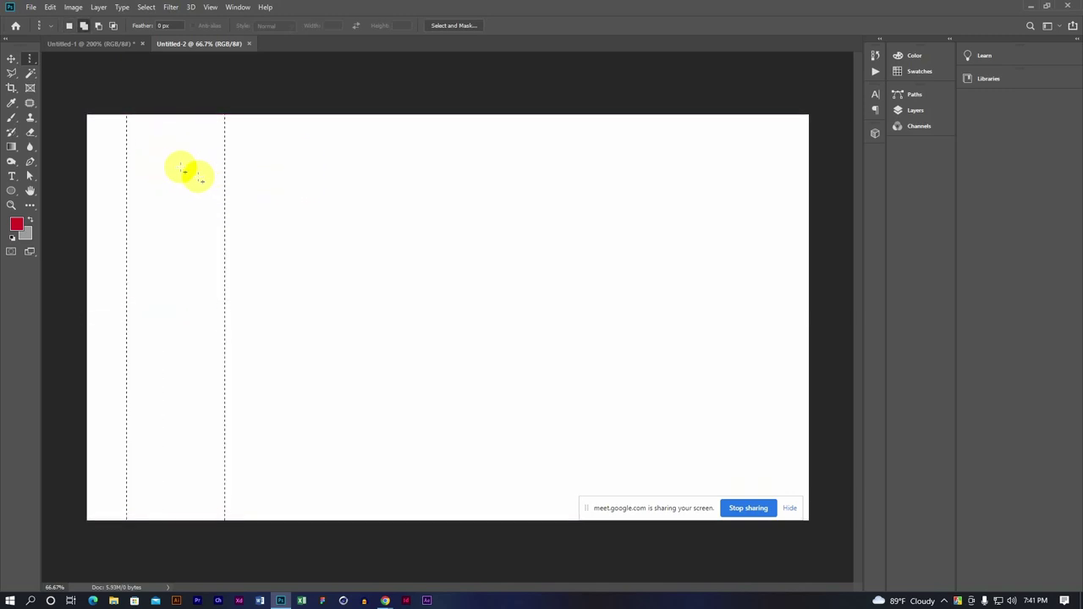
pyautogui.click(274, 175)
pyautogui.click(315, 180)
pyautogui.click(355, 202)
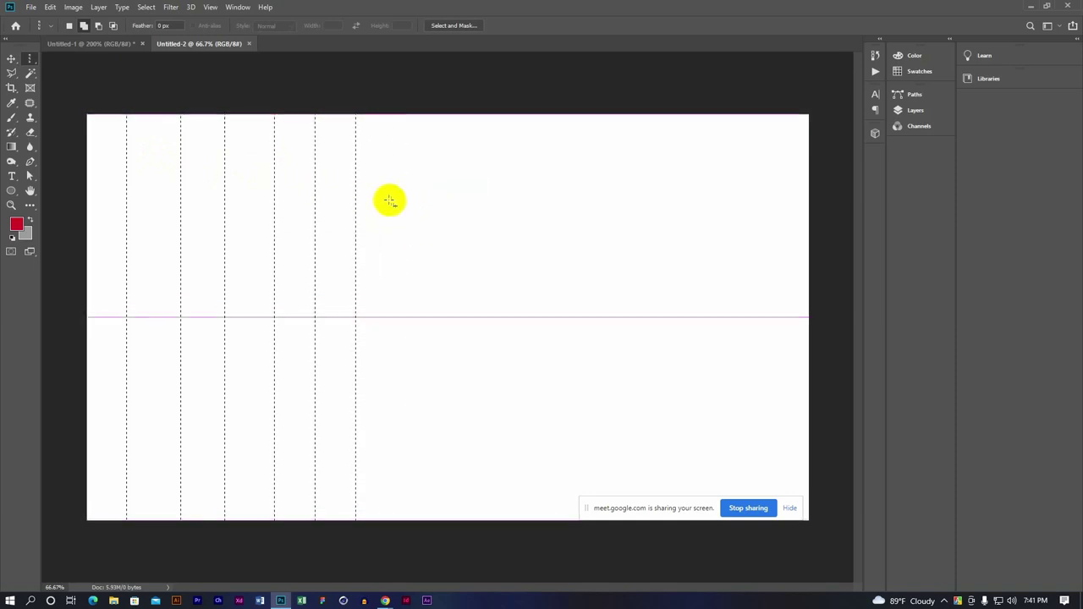
pyautogui.click(414, 201)
# Add column lines across to the right edge and keep the Single Column Marquee Tool selected
pyautogui.click(461, 198)
pyautogui.click(534, 230)
pyautogui.click(493, 242)
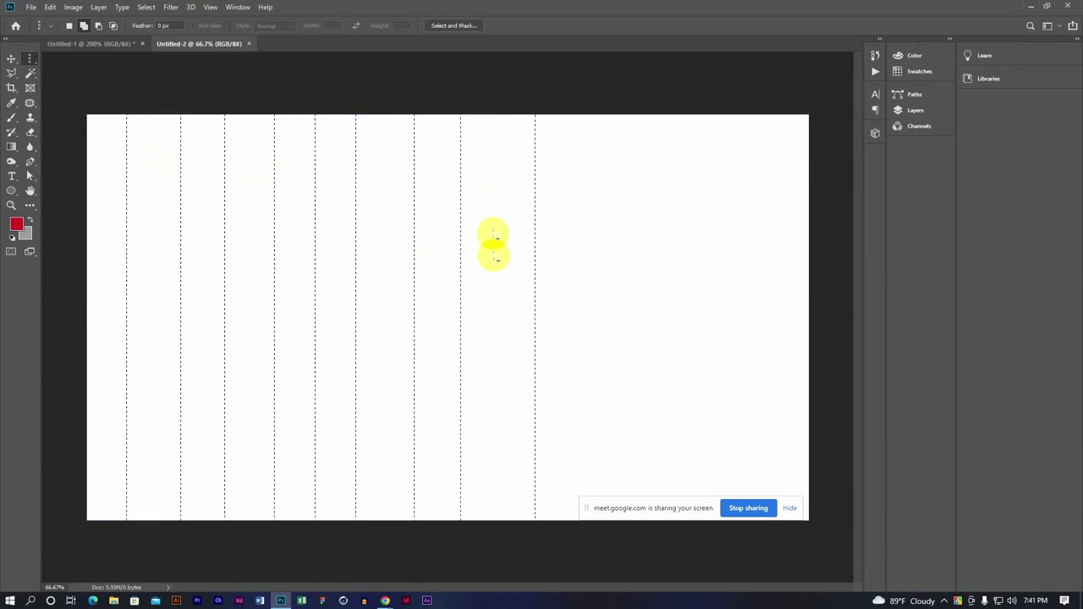
pyautogui.click(578, 243)
pyautogui.click(619, 254)
pyautogui.click(677, 271)
pyautogui.click(724, 284)
pyautogui.click(773, 296)
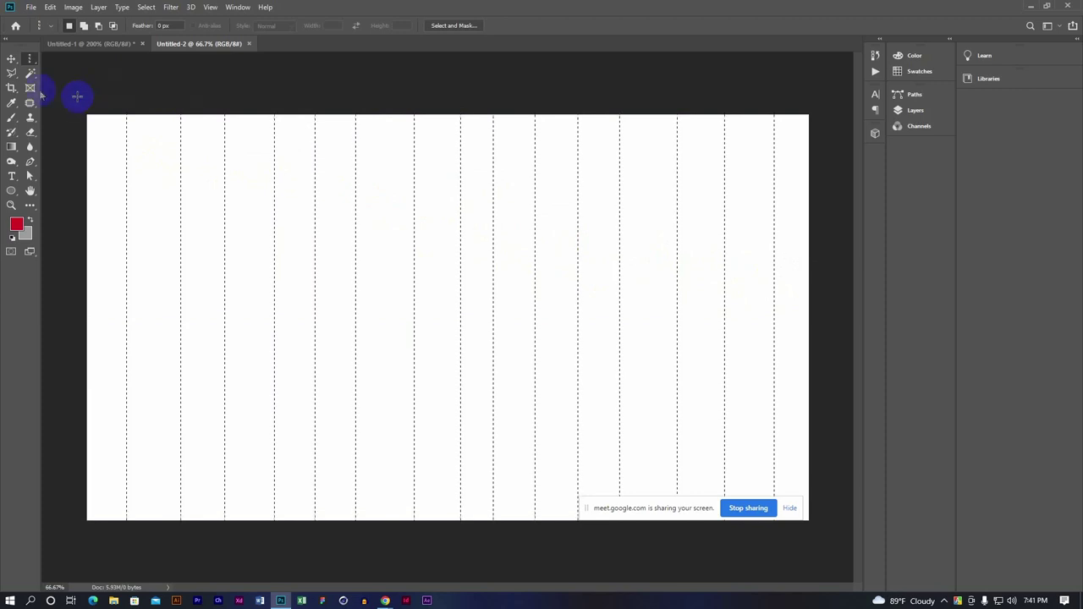
pyautogui.rightClick(38, 60)
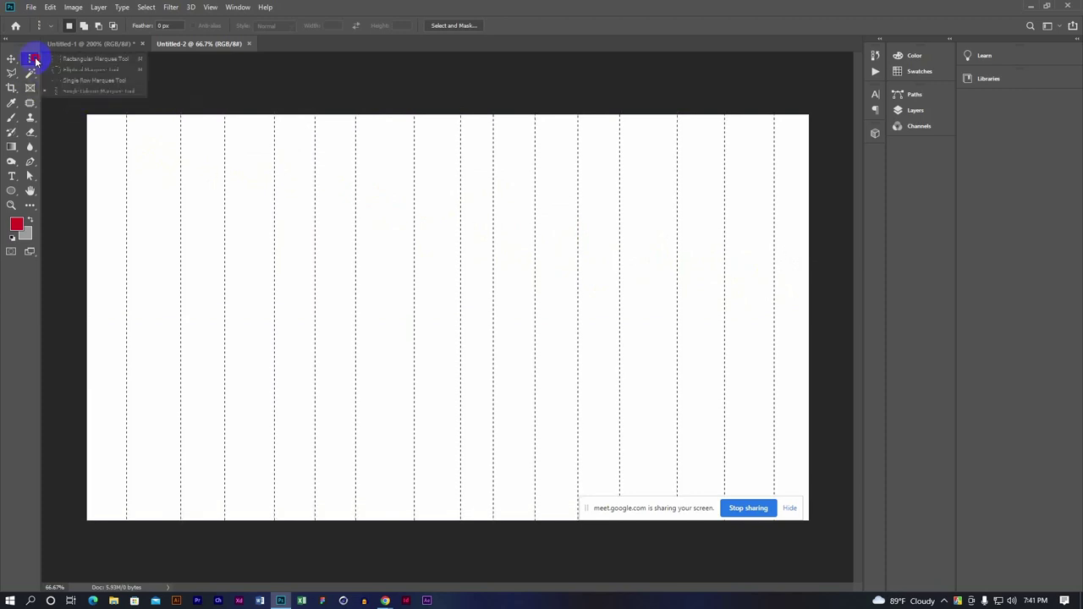
pyautogui.click(79, 91)
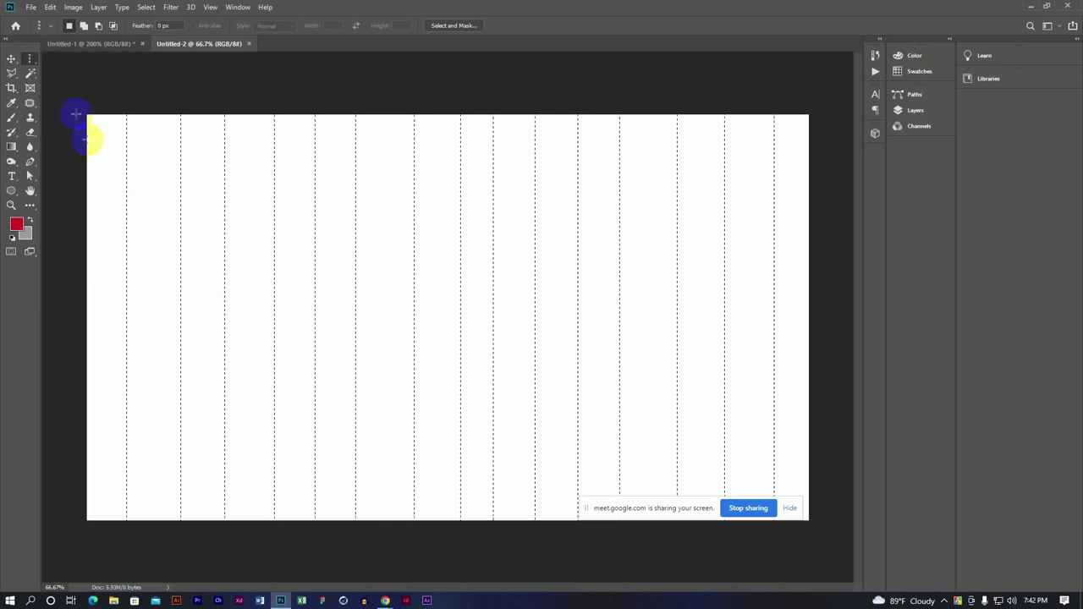
# Switch to the Single Row Marquee Tool and add about eight row selections down the canvas
pyautogui.rightClick(30, 59)
pyautogui.click(79, 77)
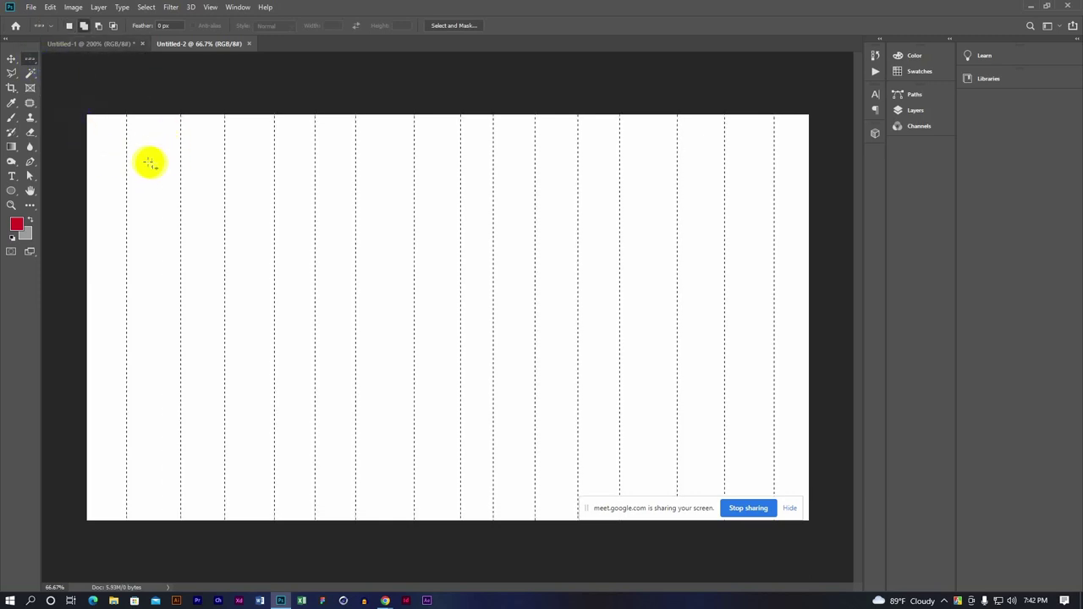
pyautogui.click(148, 160)
pyautogui.click(153, 198)
pyautogui.click(152, 268)
pyautogui.click(156, 316)
pyautogui.click(156, 360)
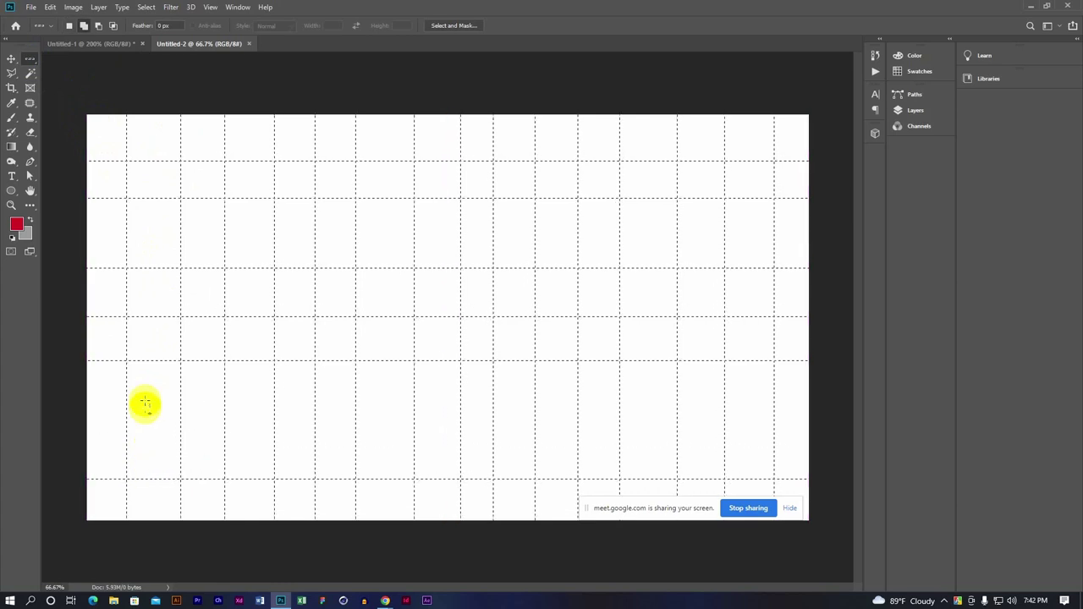
pyautogui.moveTo(149, 412); pyautogui.dragTo(147, 419)
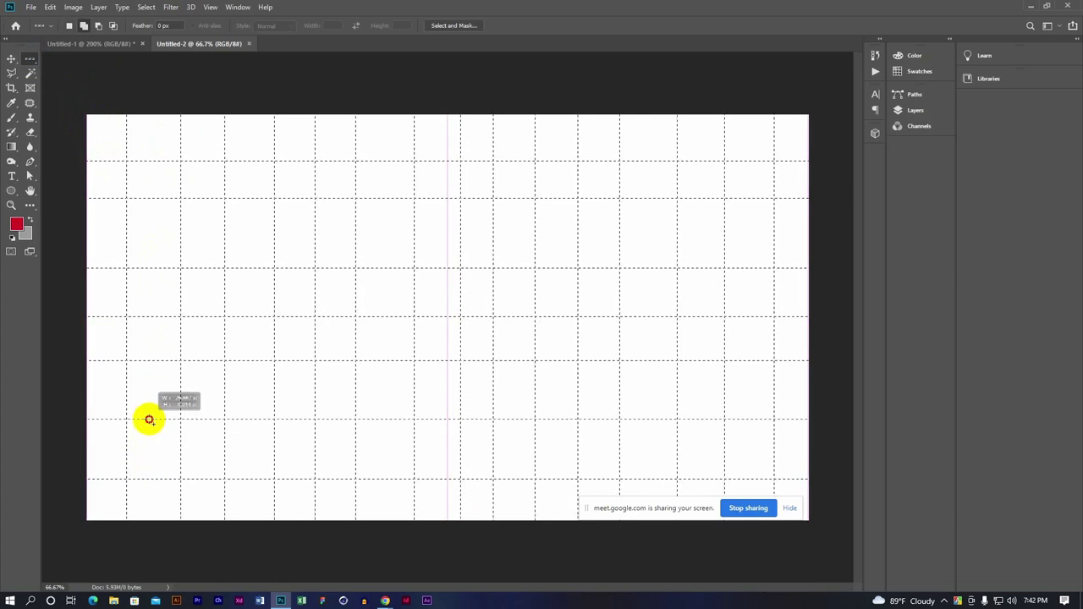
pyautogui.click(149, 242)
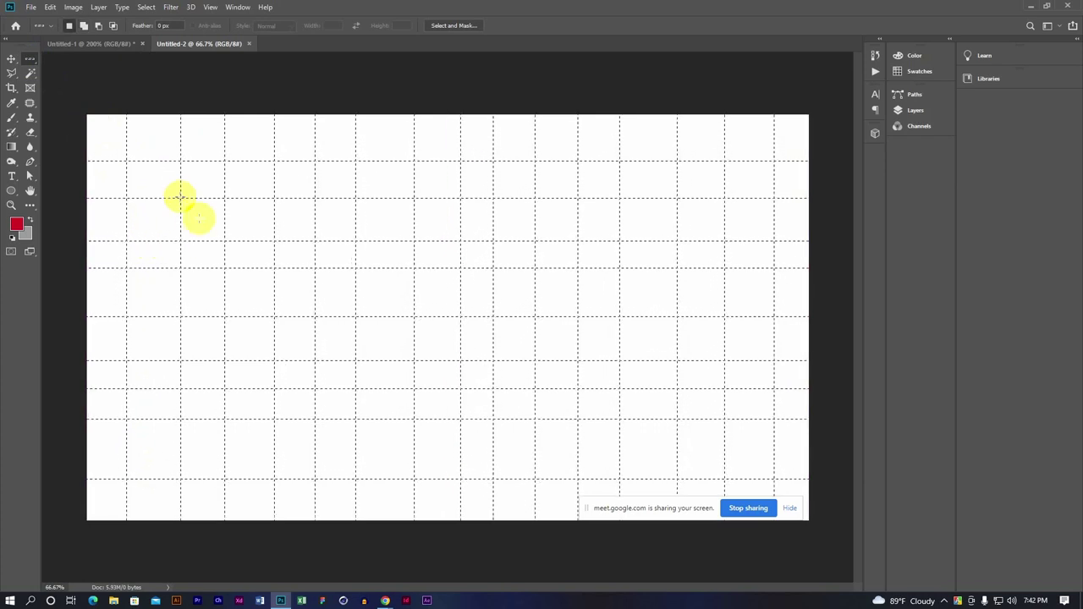
pyautogui.click(146, 136)
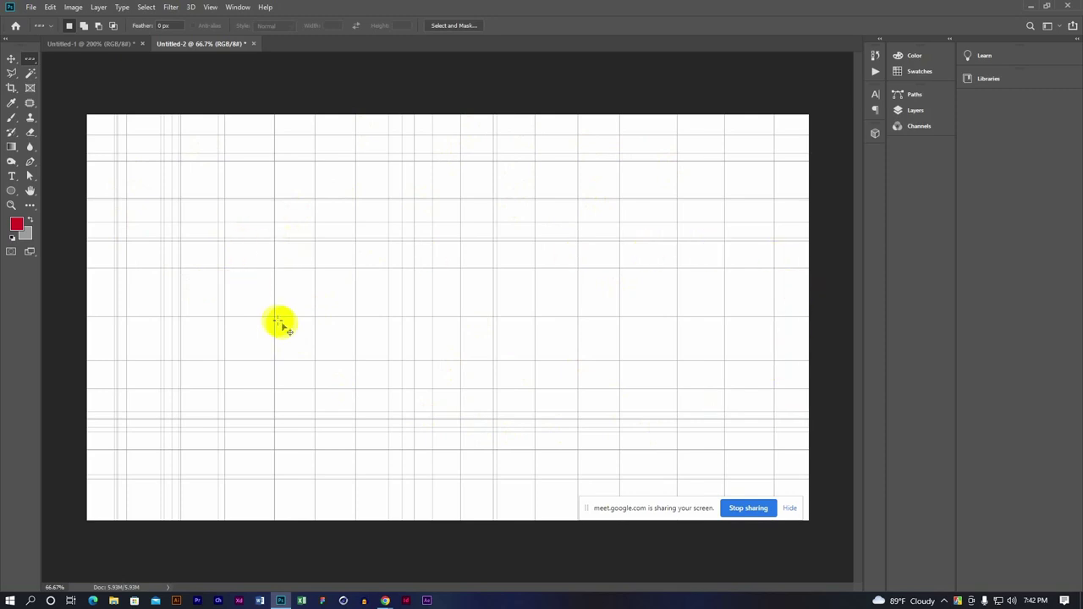
# Zoom in and out on the grid to inspect the grey lines
pyautogui.moveTo(269, 288); pyautogui.dragTo(288, 251)
pyautogui.keyDown('alt'); pyautogui.click(288, 251); pyautogui.keyUp('alt')
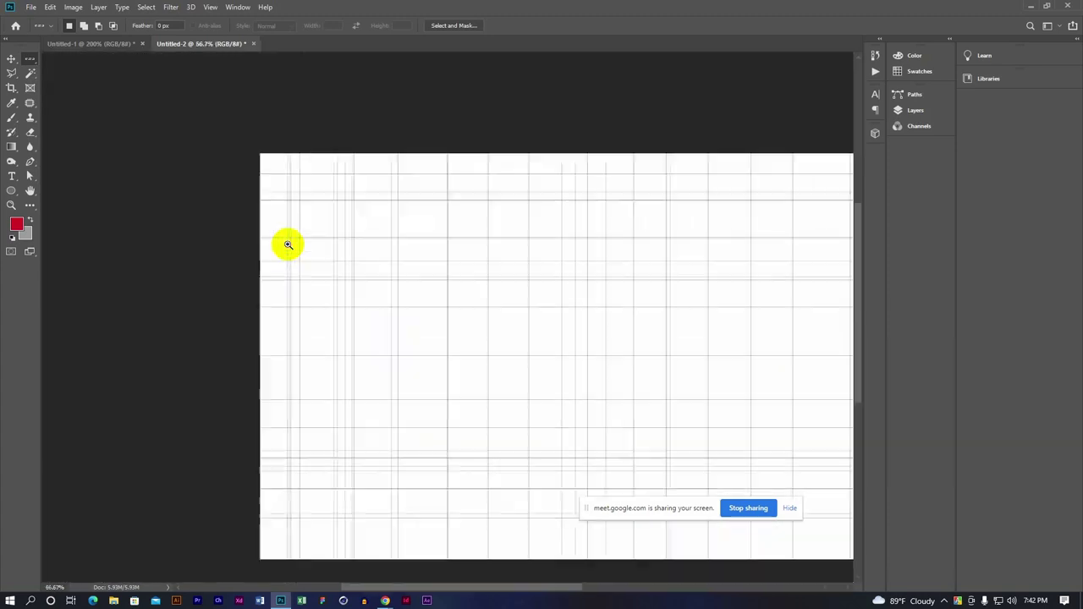
pyautogui.moveTo(288, 244); pyautogui.dragTo(407, 281)
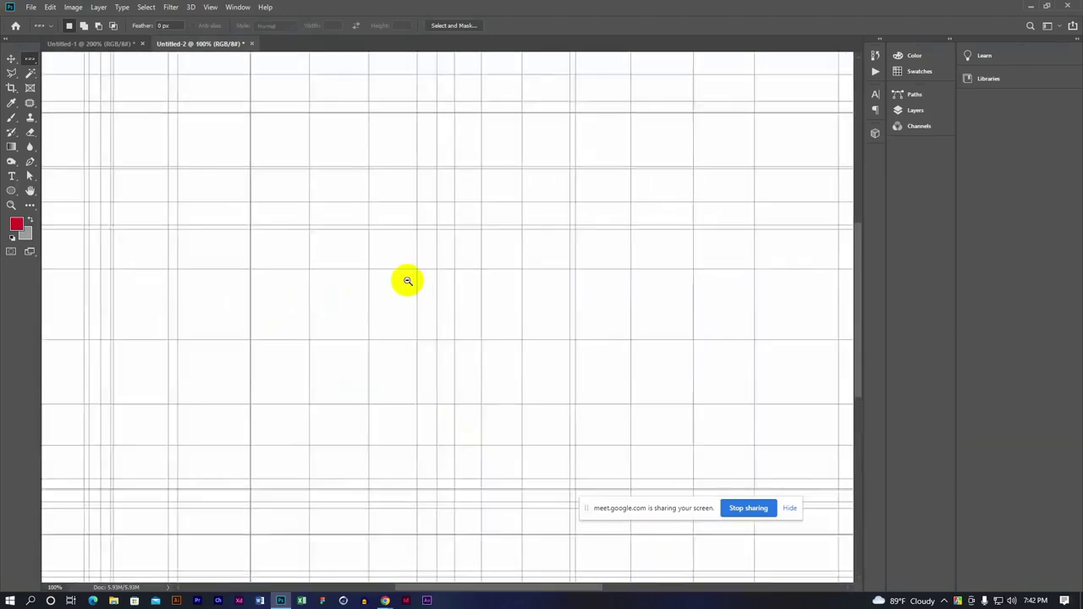
pyautogui.keyDown('alt'); pyautogui.click(407, 281); pyautogui.keyUp('alt')
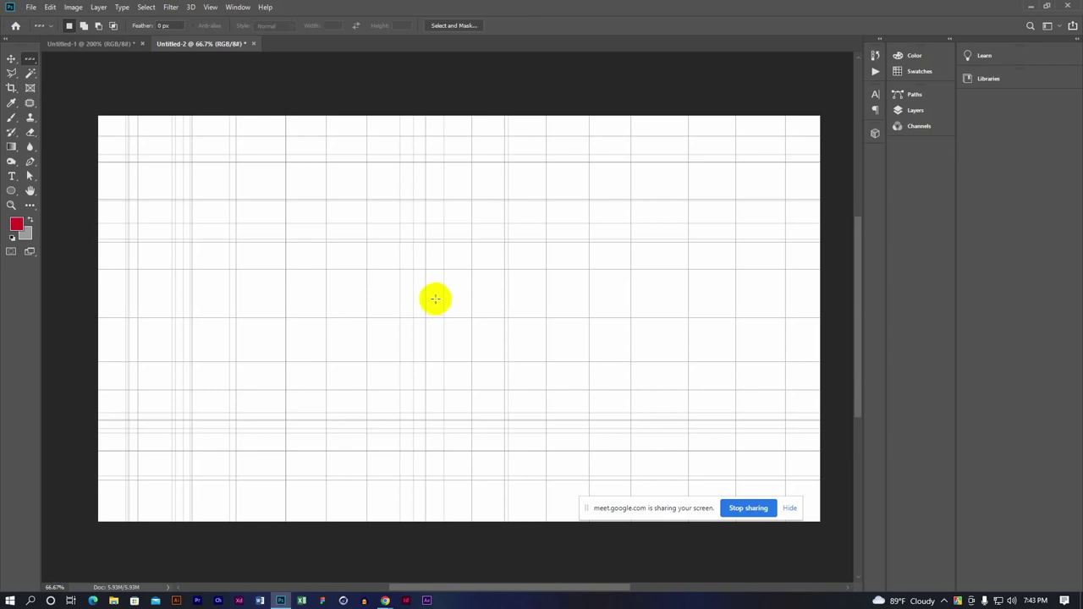
# Check the lines at 200–300%, fit the canvas at 66.7%, then close Untitled-2 without saving
pyautogui.click(288, 173)
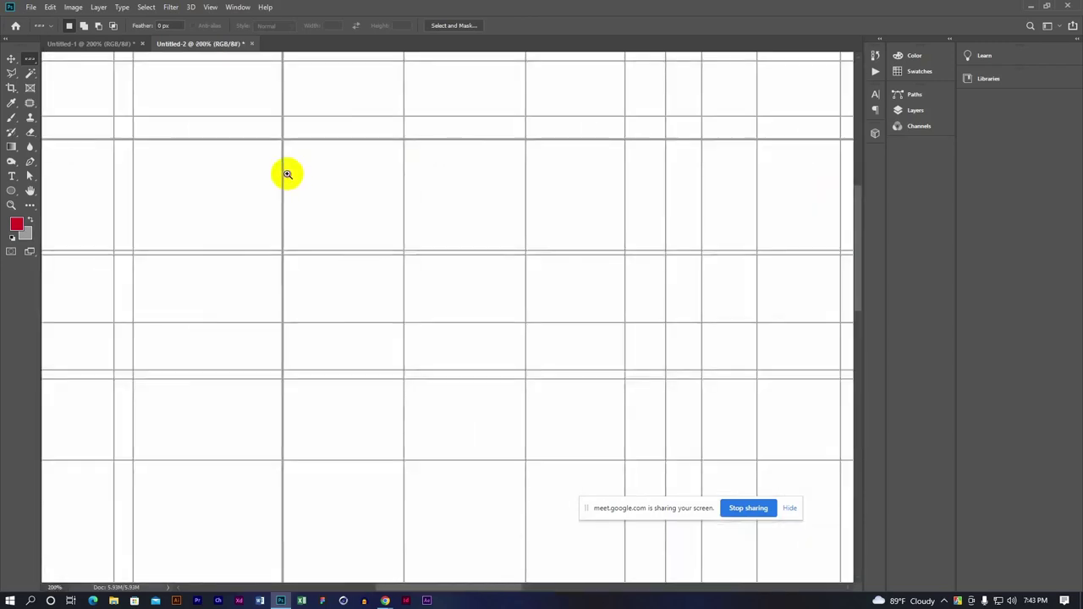
pyautogui.click(288, 176)
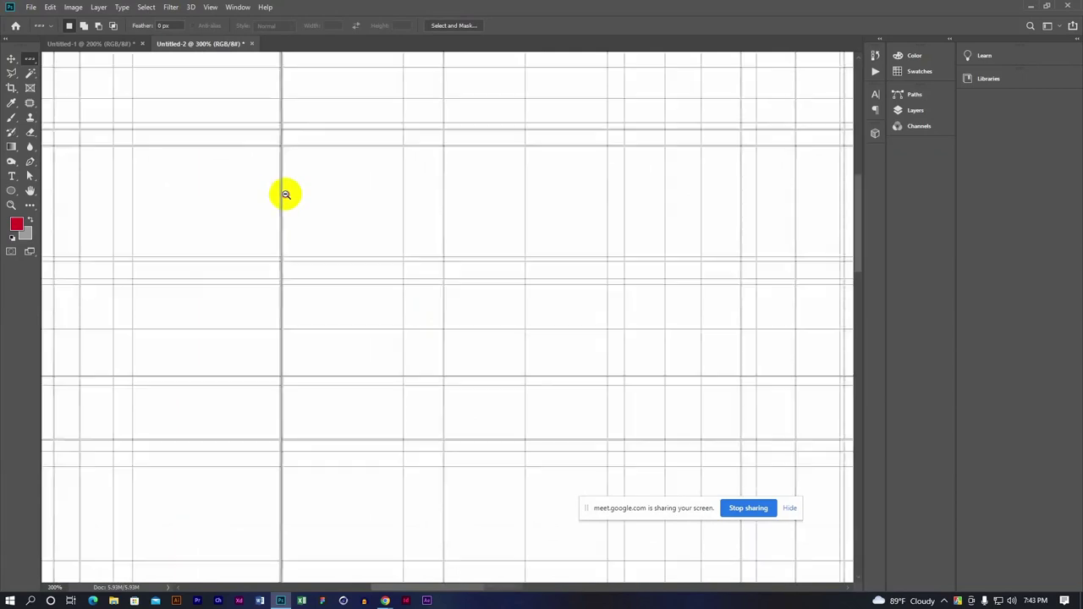
pyautogui.keyDown('alt'); pyautogui.click(285, 194); pyautogui.keyUp('alt')
pyautogui.moveTo(285, 194)
pyautogui.mouseDown()
pyautogui.moveTo(566, 387)
pyautogui.moveTo(328, 201)
pyautogui.mouseUp()
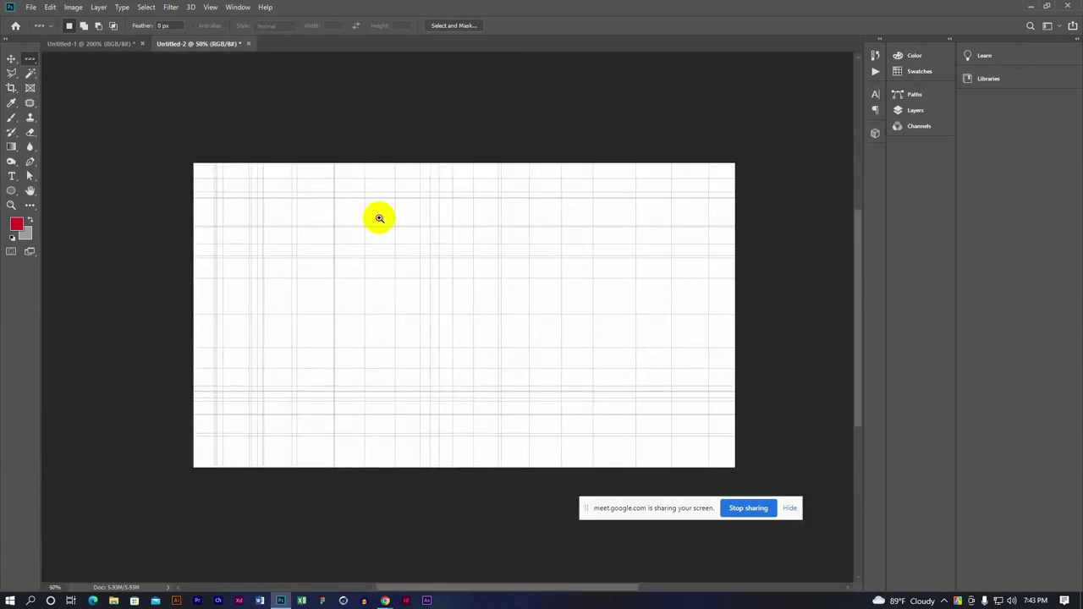
pyautogui.click(379, 218)
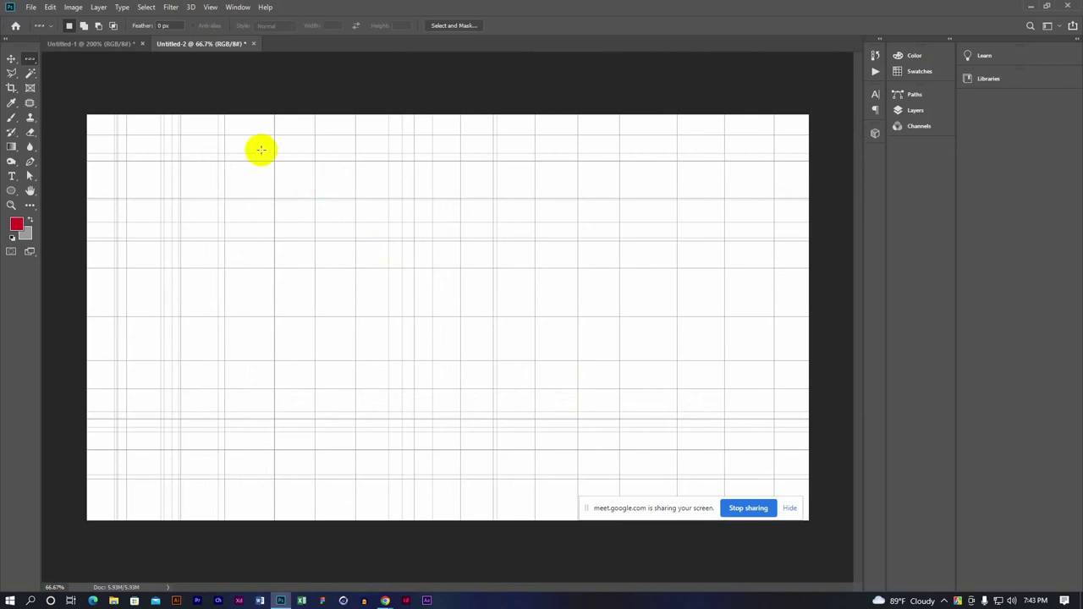
pyautogui.click(253, 44)
pyautogui.click(536, 223)
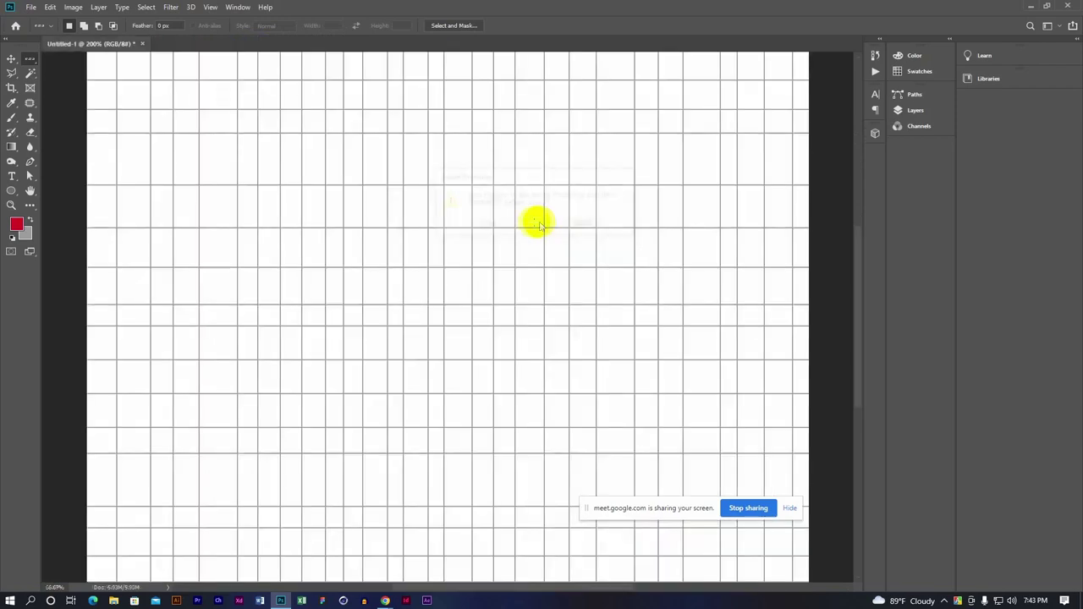
# Close the gridded Untitled-1 document without saving and create a first new document
pyautogui.click(142, 43)
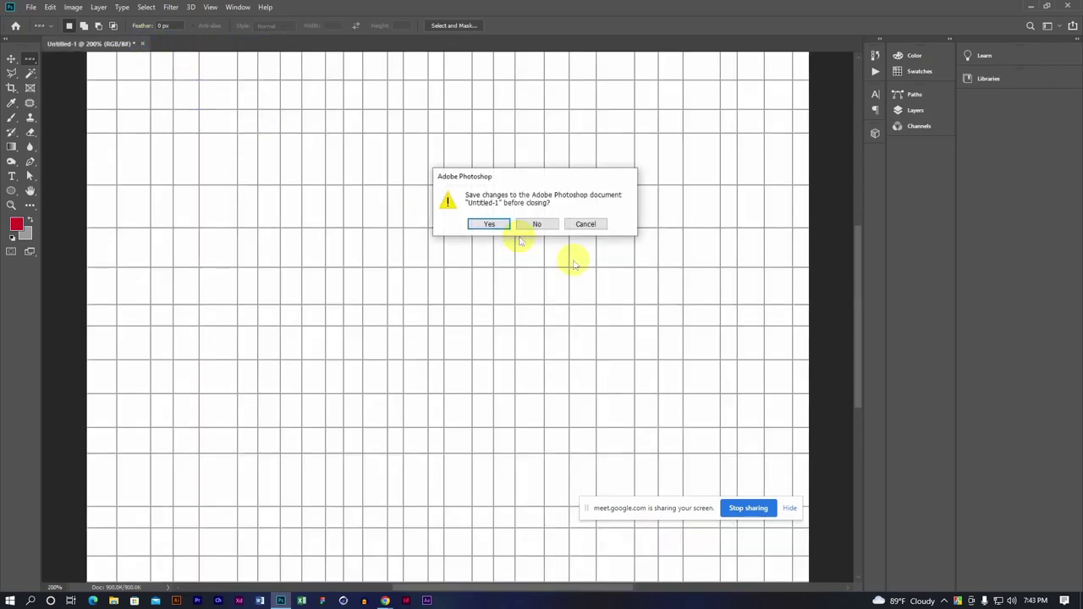
pyautogui.click(546, 224)
pyautogui.hotkey('ctrl', 'n')
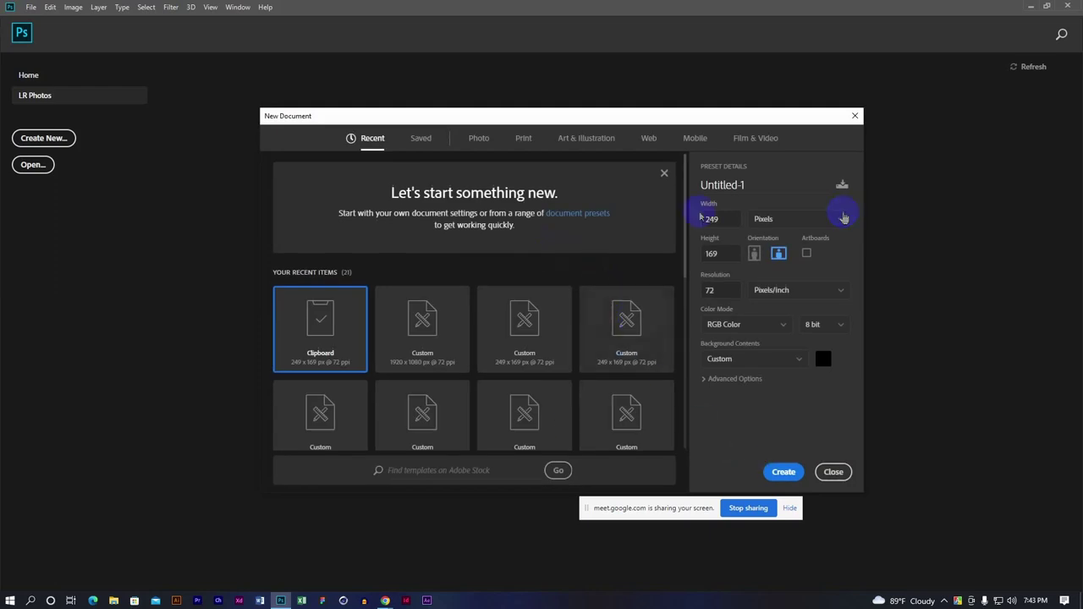
pyautogui.moveTo(724, 216)
pyautogui.mouseDown()
pyautogui.moveTo(694, 221)
pyautogui.moveTo(698, 259)
pyautogui.mouseUp()
pyautogui.write('1080')
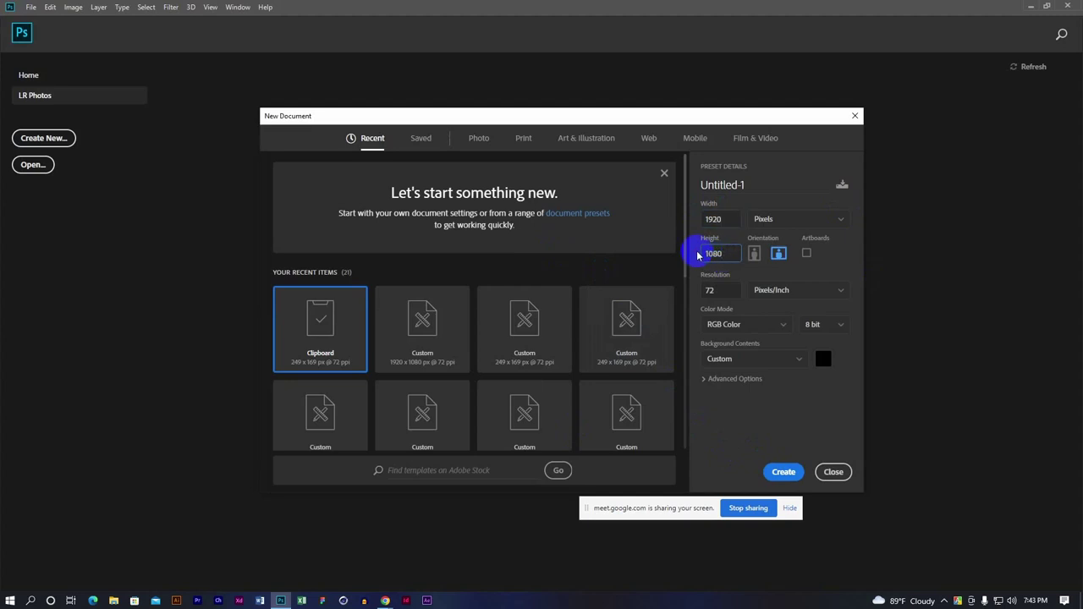
pyautogui.press('Return')
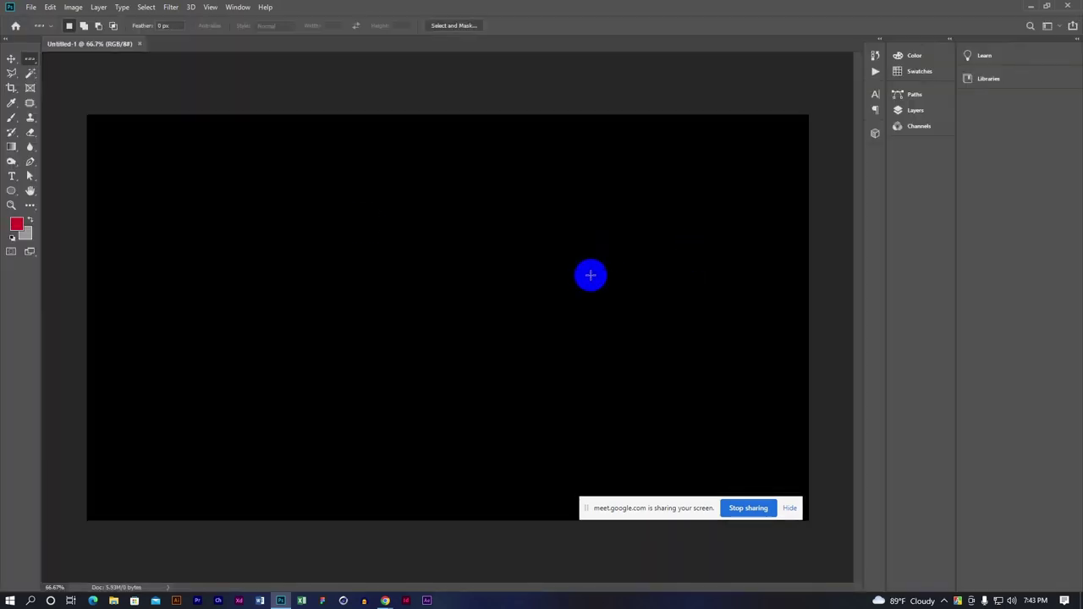
# Replace the black document with a 1920 × 1080 landscape canvas with White background contents
pyautogui.click(140, 45)
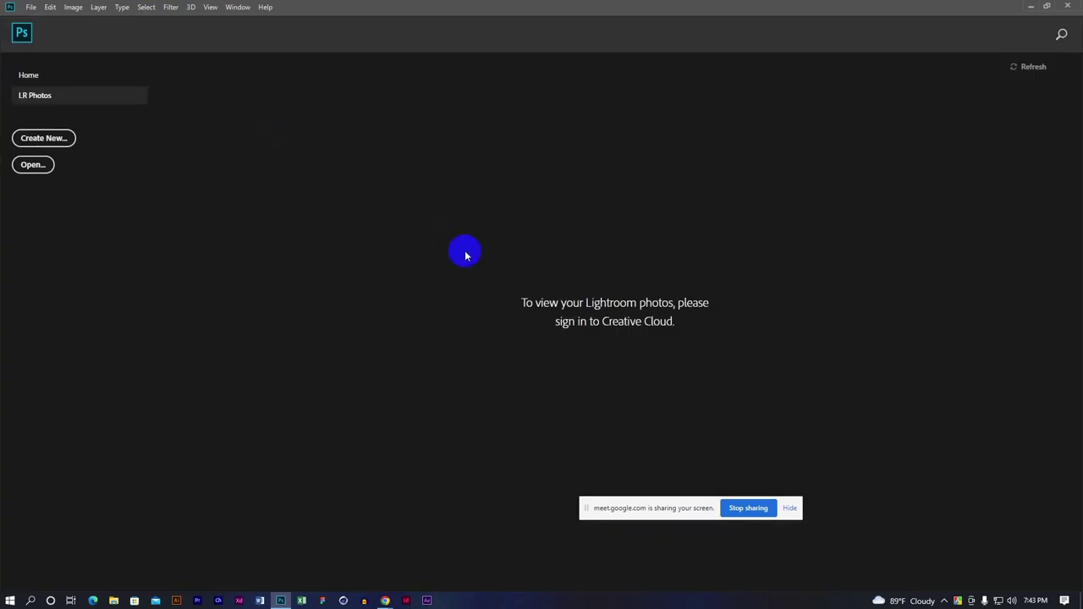
pyautogui.hotkey('ctrl', 'n')
pyautogui.doubleClick(712, 220)
pyautogui.write('1920')
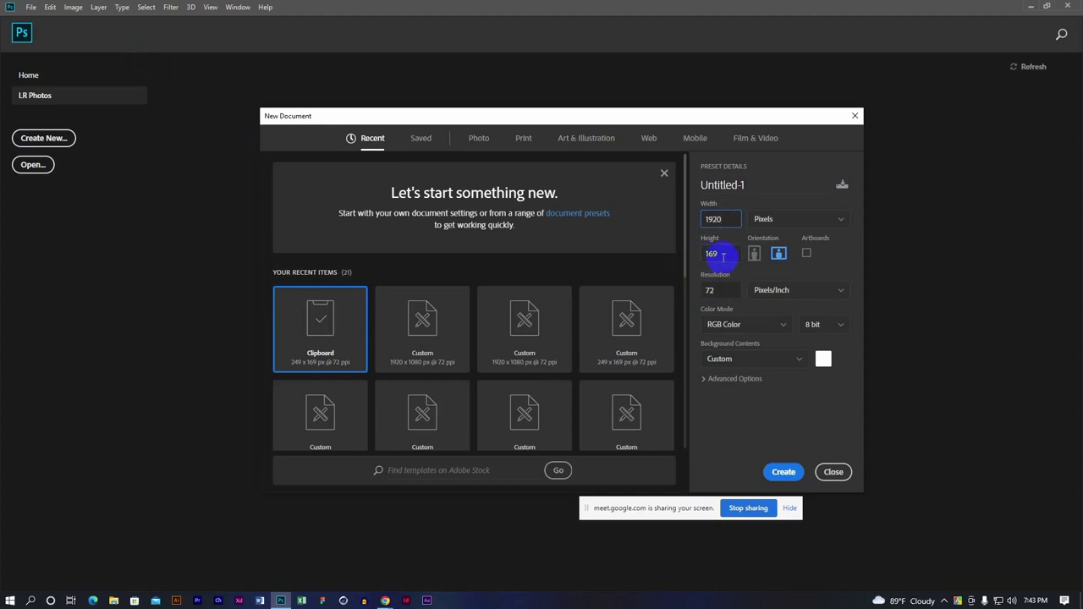
pyautogui.doubleClick(701, 256)
pyautogui.write('1080')
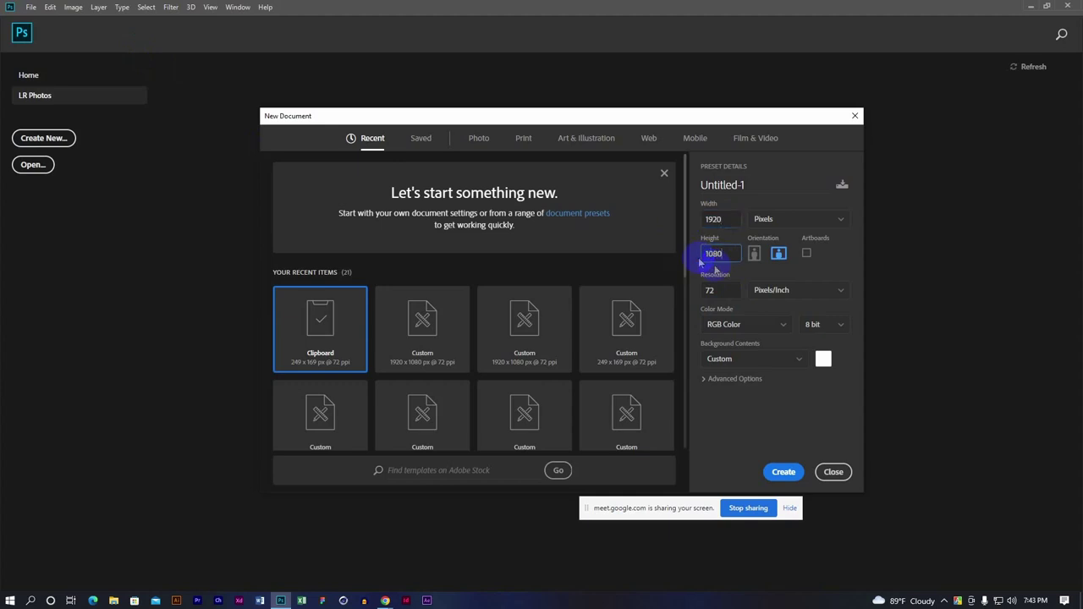
pyautogui.click(754, 253)
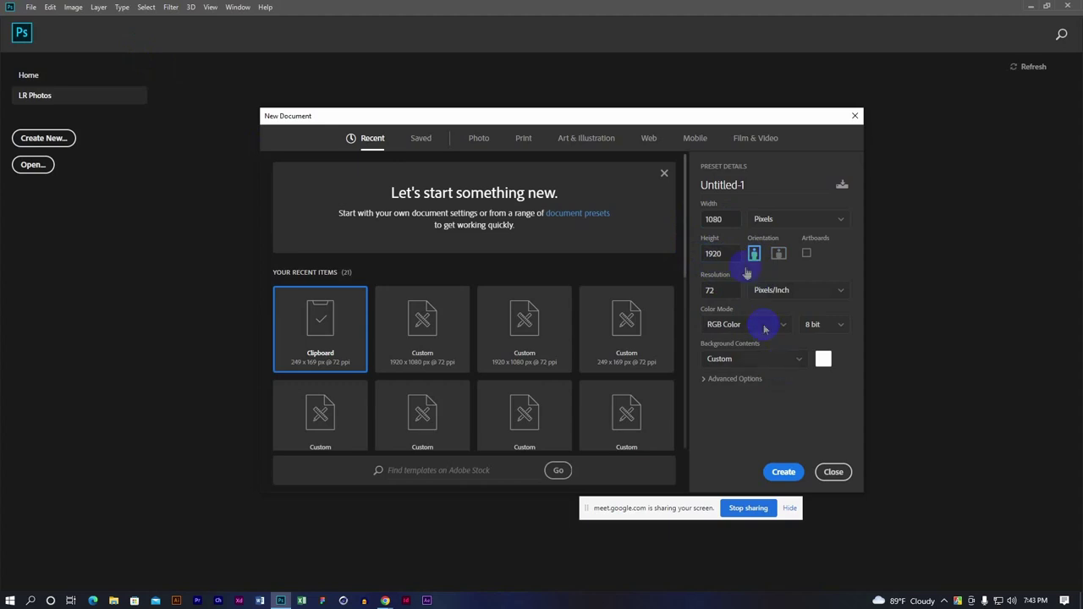
pyautogui.click(776, 255)
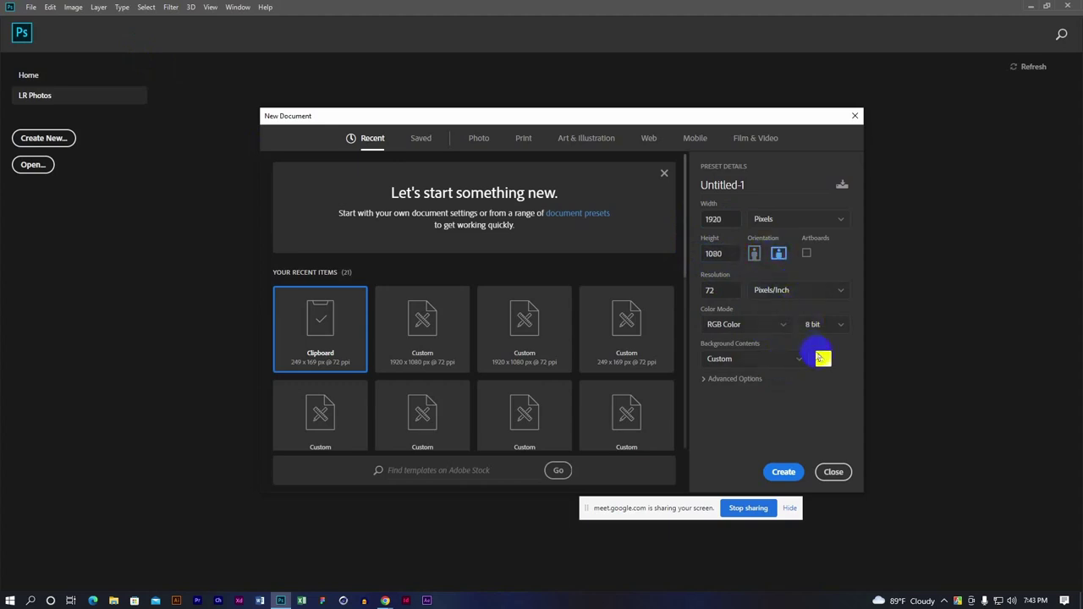
pyautogui.click(783, 363)
pyautogui.click(723, 377)
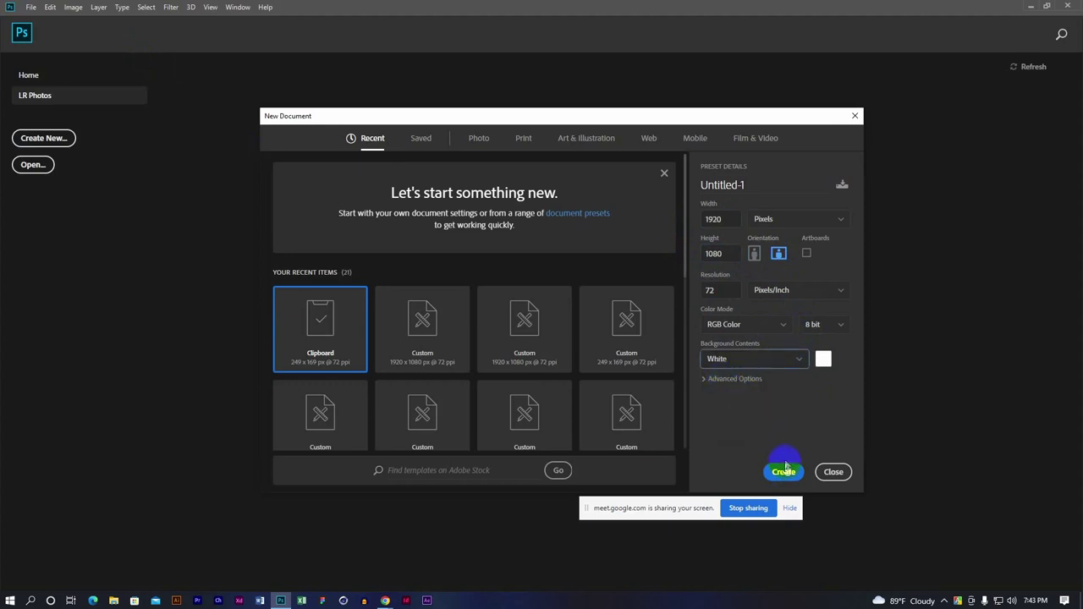
pyautogui.click(783, 471)
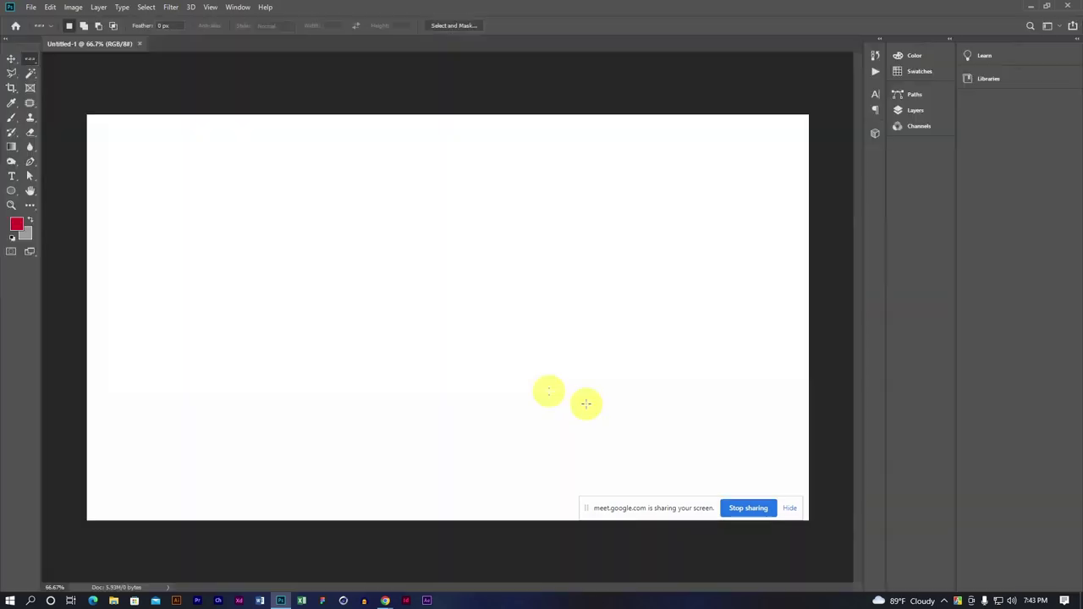
# With the Single Column Marquee tool, place the first column selections near the left edge
pyautogui.click(29, 57)
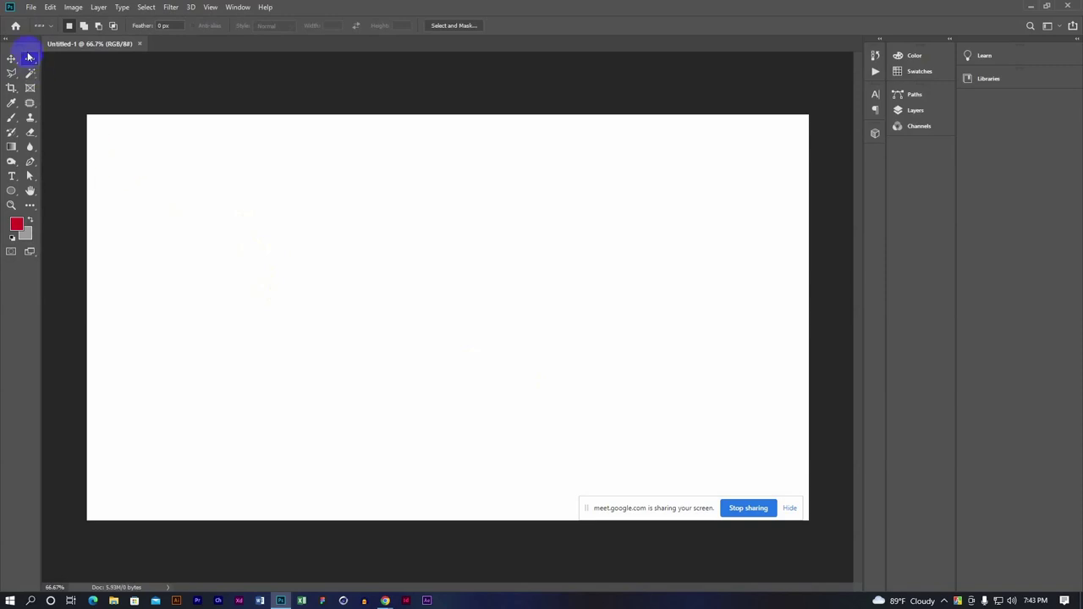
pyautogui.click(65, 92)
pyautogui.click(132, 167)
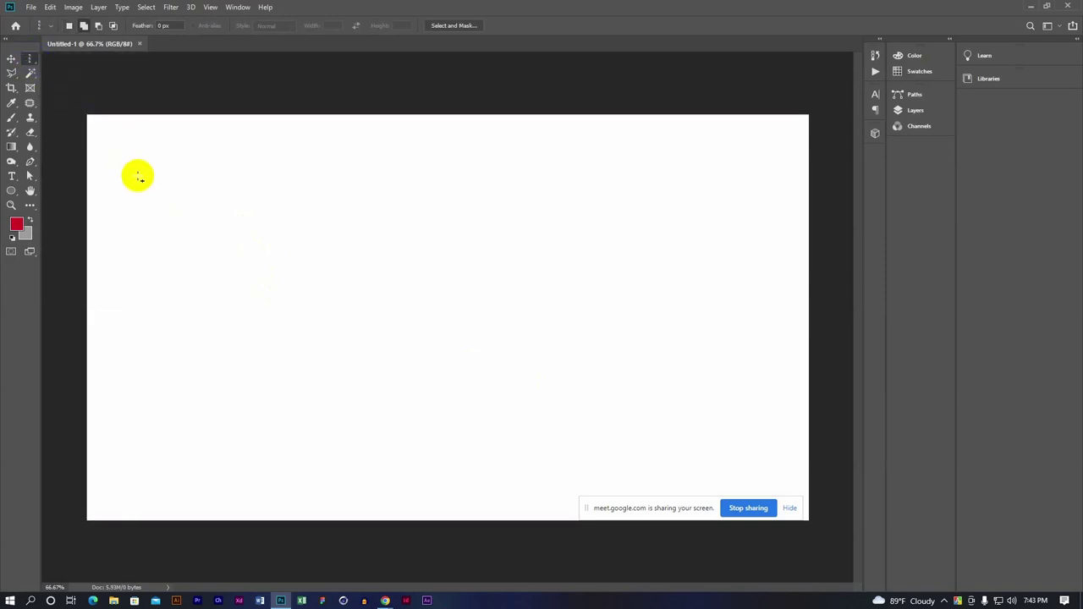
pyautogui.click(133, 174)
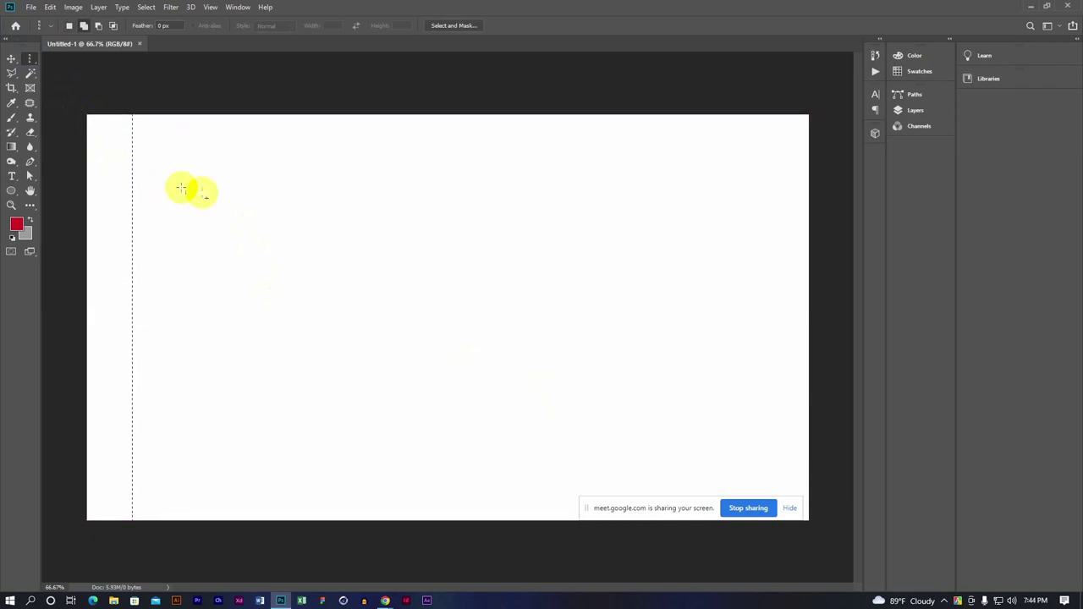
pyautogui.keyDown('shift'); pyautogui.click(224, 196); pyautogui.keyUp('shift')
pyautogui.keyDown('shift'); pyautogui.click(316, 213); pyautogui.keyUp('shift')
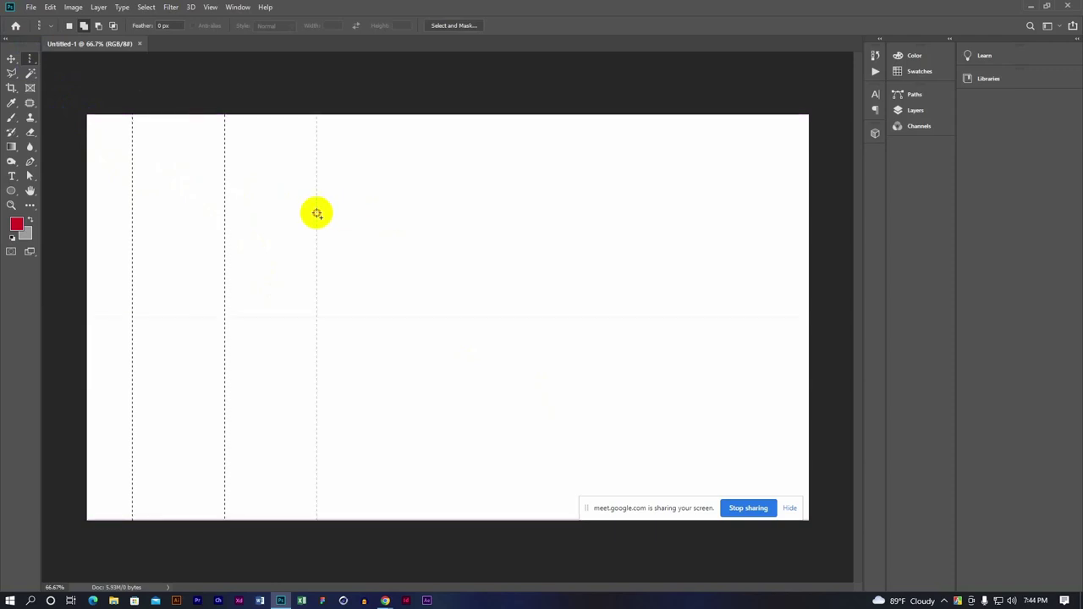
pyautogui.click(306, 213)
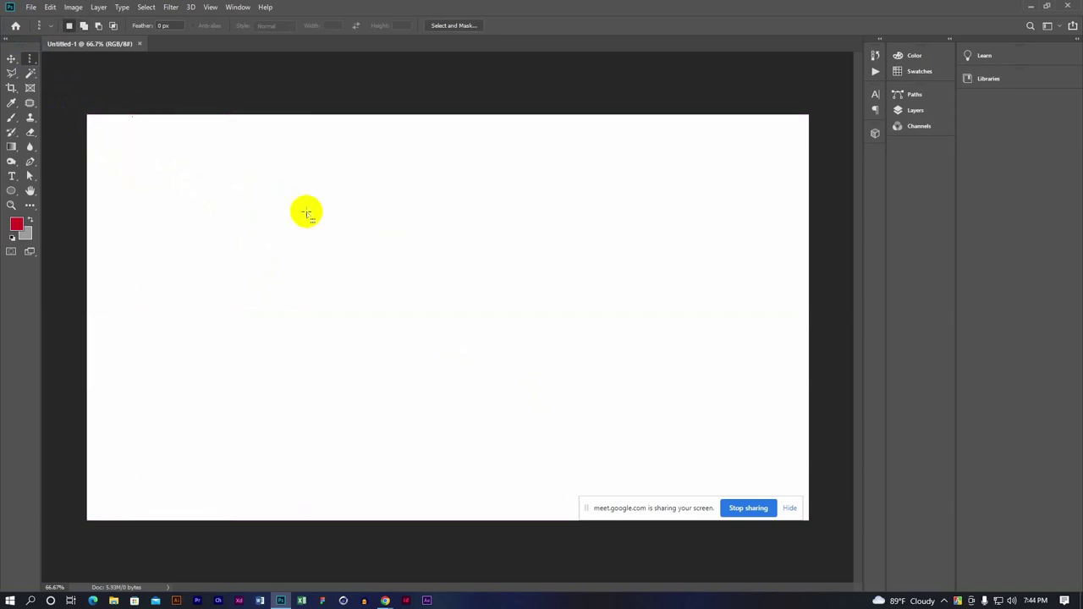
pyautogui.keyDown('shift'); pyautogui.click(184, 212); pyautogui.keyUp('shift')
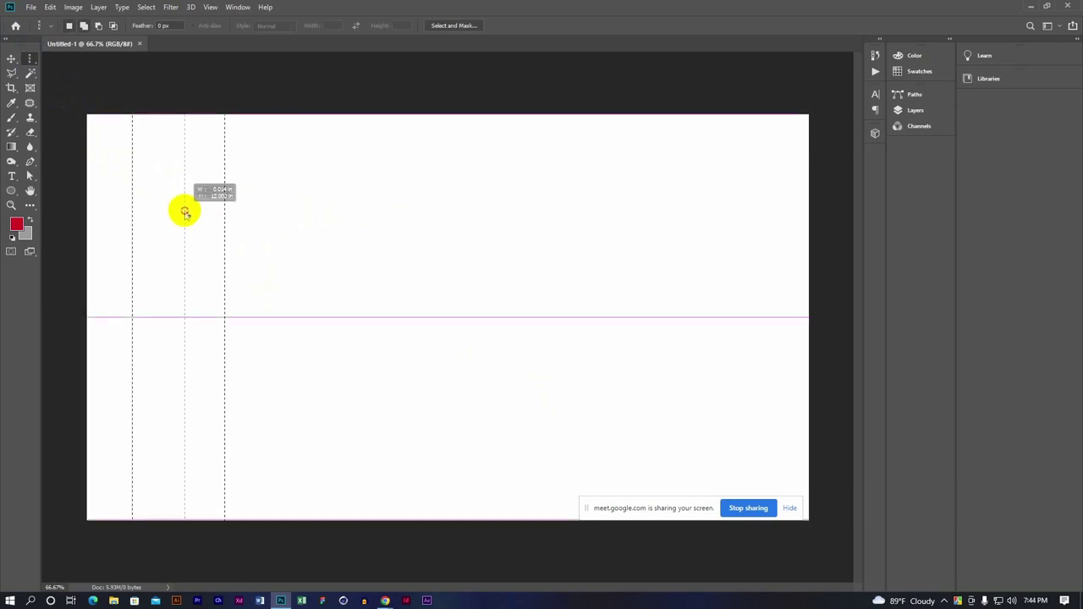
# Switch to Add to Selection mode and add columns from the left side to the centre
pyautogui.click(114, 26)
pyautogui.click(191, 182)
pyautogui.click(156, 179)
pyautogui.click(246, 198)
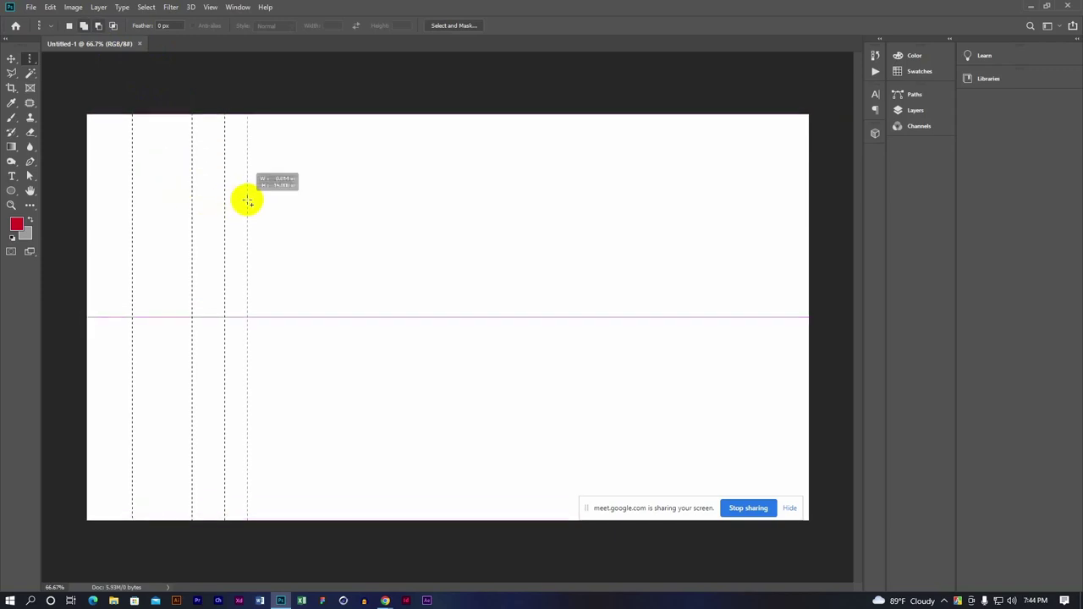
pyautogui.click(302, 216)
pyautogui.click(337, 216)
pyautogui.click(372, 233)
pyautogui.click(400, 237)
pyautogui.moveTo(443, 242); pyautogui.dragTo(467, 237)
pyautogui.moveTo(549, 240)
pyautogui.mouseDown()
pyautogui.moveTo(515, 246)
pyautogui.moveTo(561, 251)
pyautogui.mouseUp()
# Add single-pixel column selections across the right half up to the right edge
pyautogui.click(590, 245)
pyautogui.click(609, 244)
pyautogui.click(630, 249)
pyautogui.click(662, 258)
pyautogui.click(694, 269)
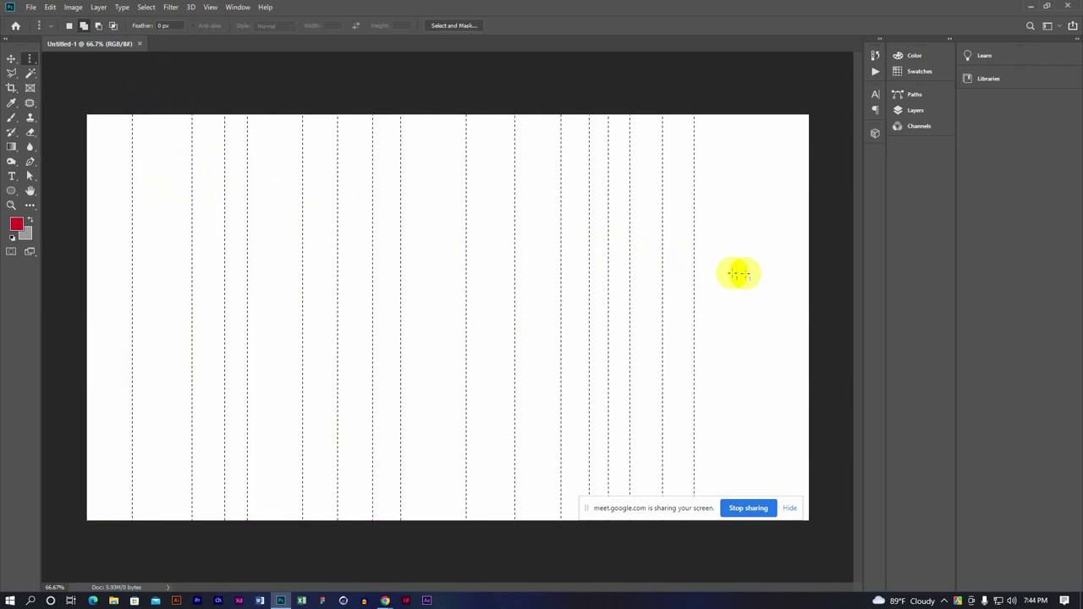
pyautogui.click(731, 274)
pyautogui.click(773, 265)
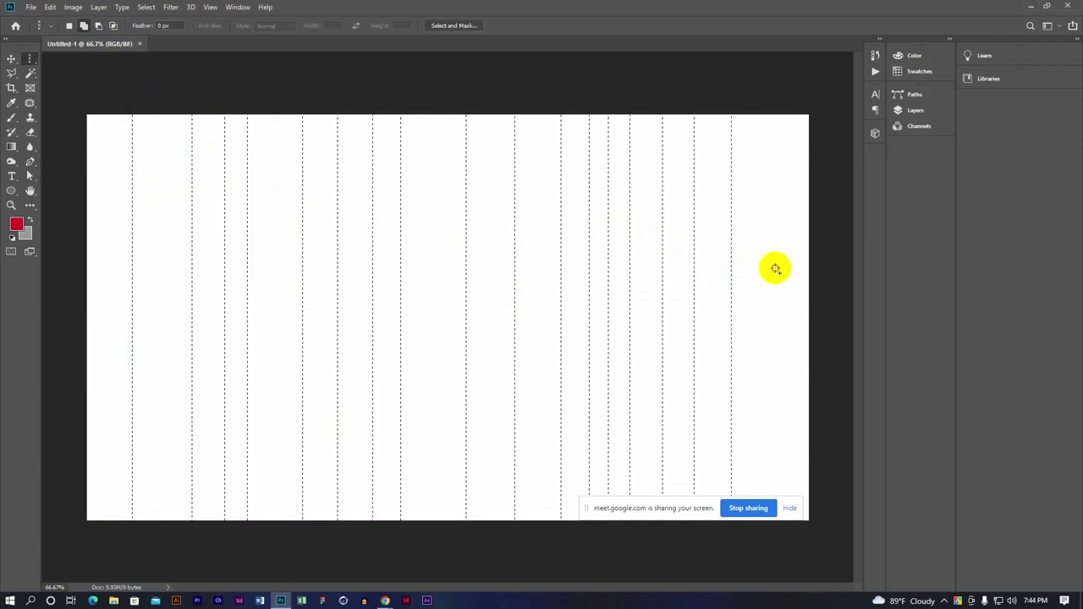
# Fill the remaining gaps, including the left and wide central gaps, with extra columns
pyautogui.click(434, 215)
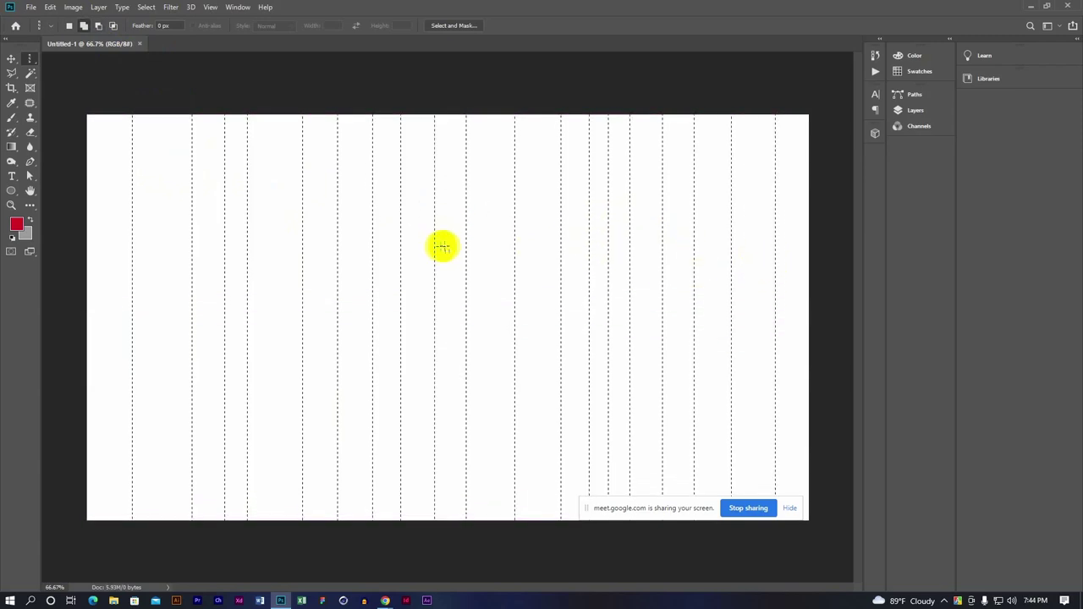
pyautogui.click(276, 210)
pyautogui.click(283, 218)
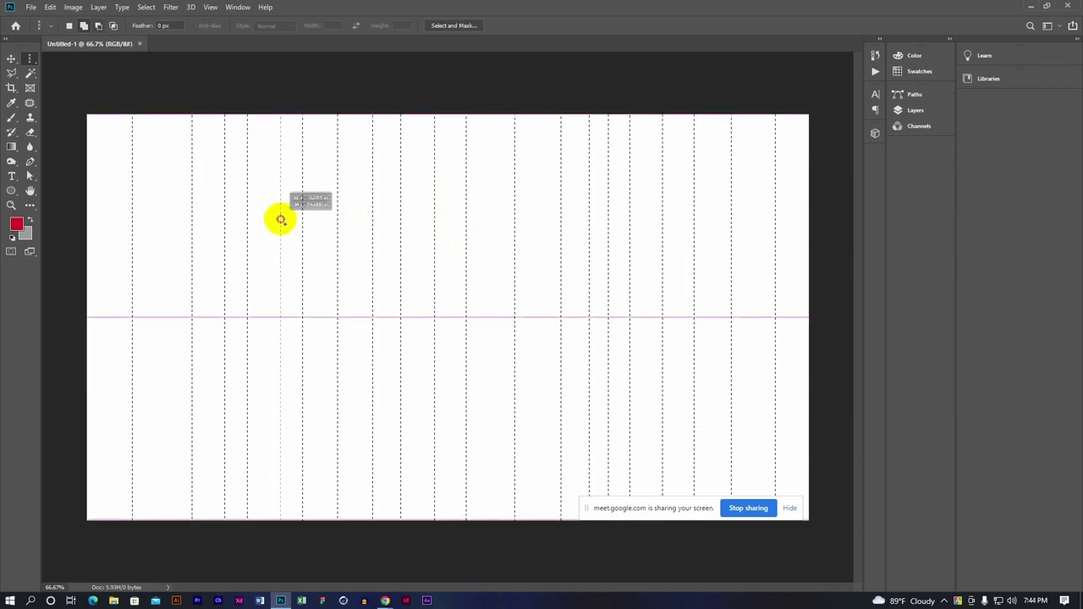
pyautogui.click(275, 216)
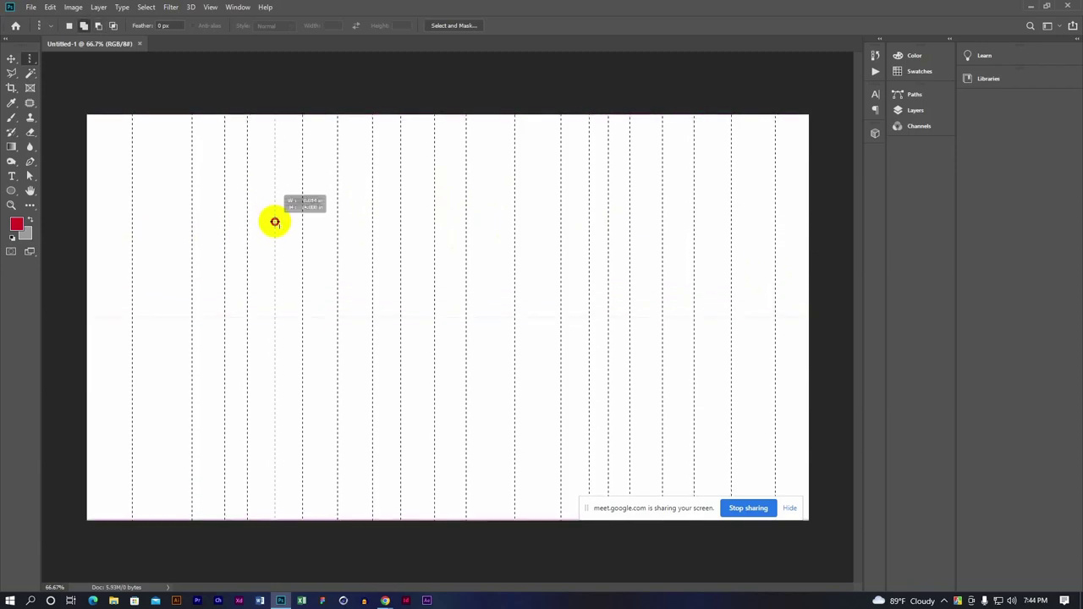
pyautogui.click(275, 232)
pyautogui.click(277, 235)
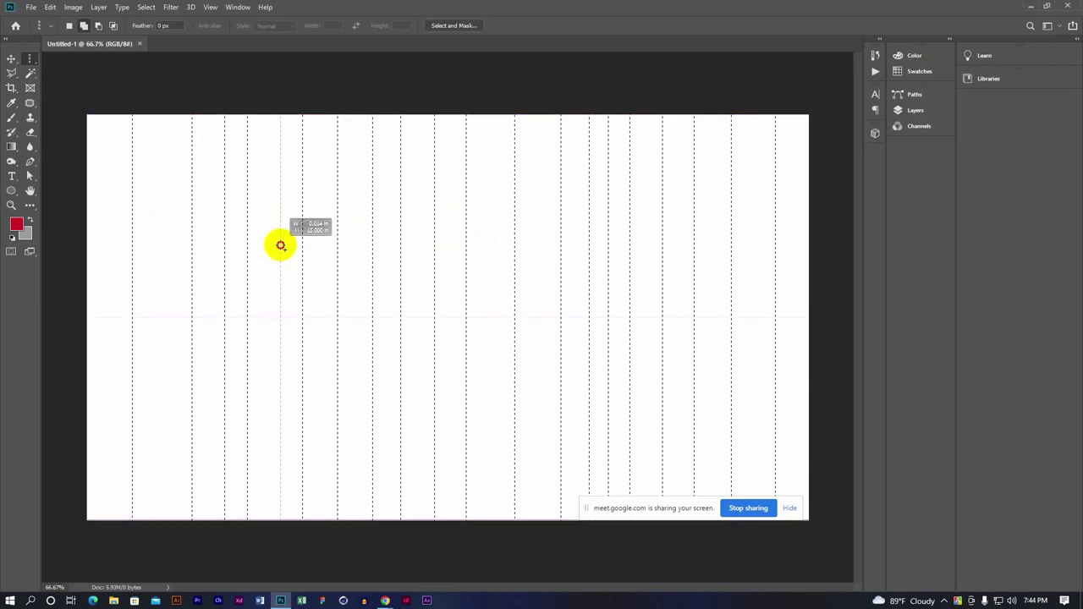
pyautogui.click(163, 221)
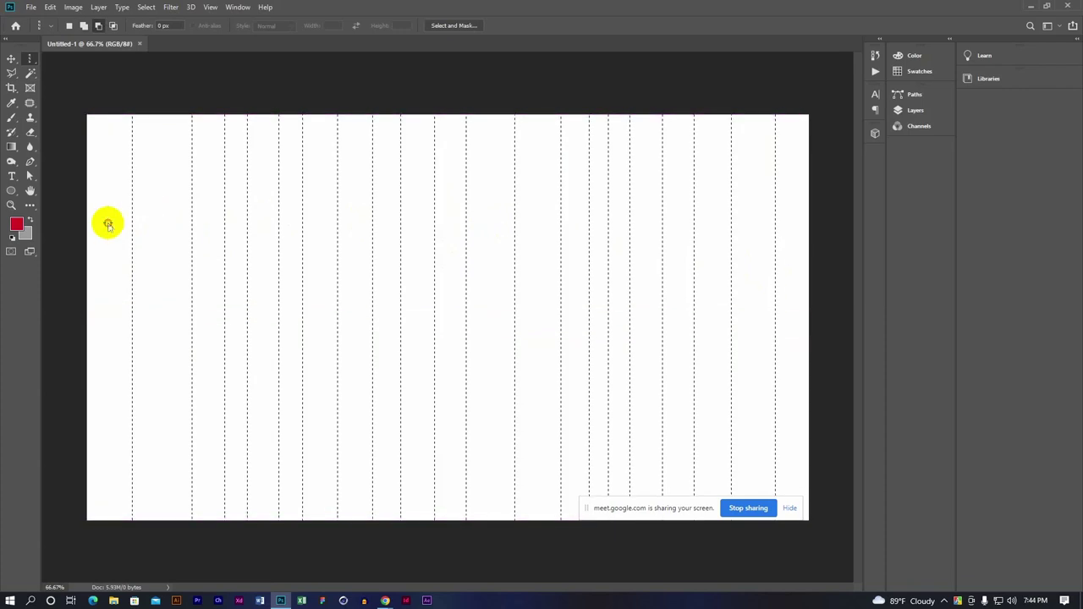
pyautogui.click(487, 239)
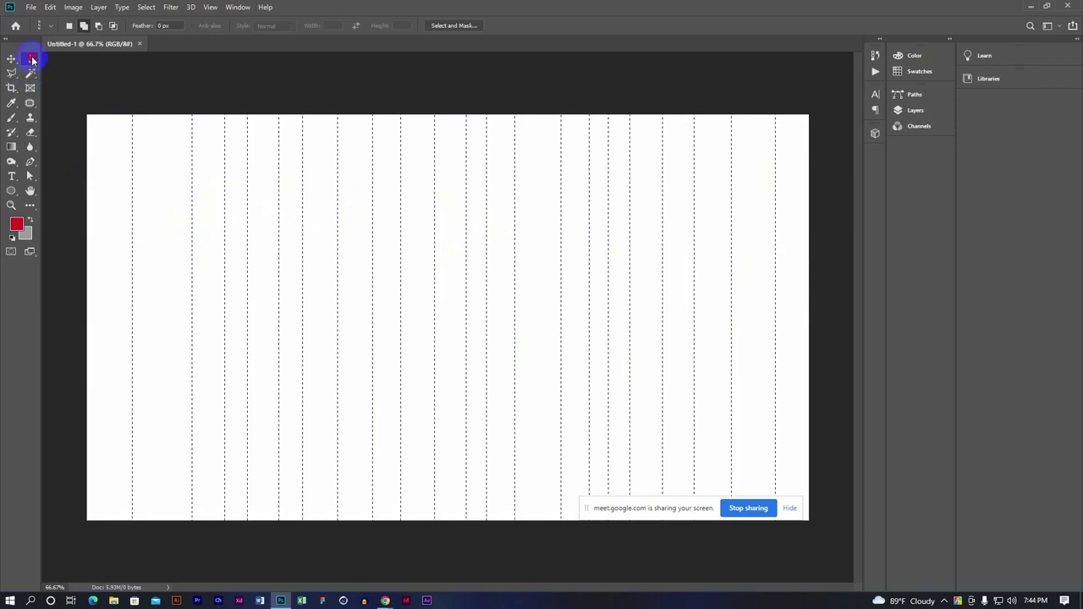
# Add six single-pixel row selections down the canvas, then stroke the grid with grey lines
pyautogui.moveTo(32, 60); pyautogui.dragTo(75, 80)
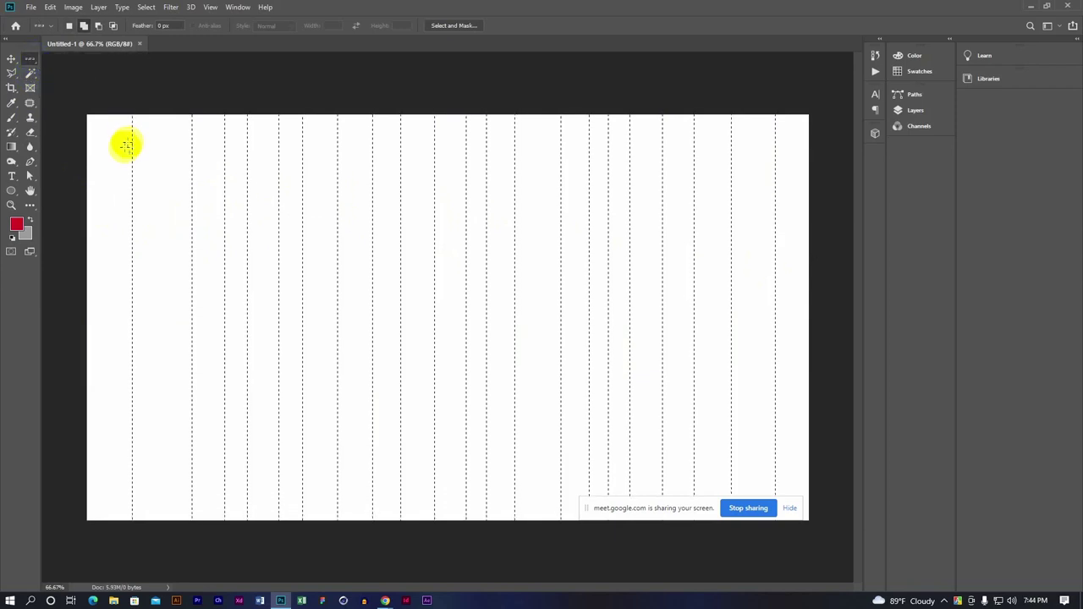
pyautogui.click(104, 171)
pyautogui.click(108, 239)
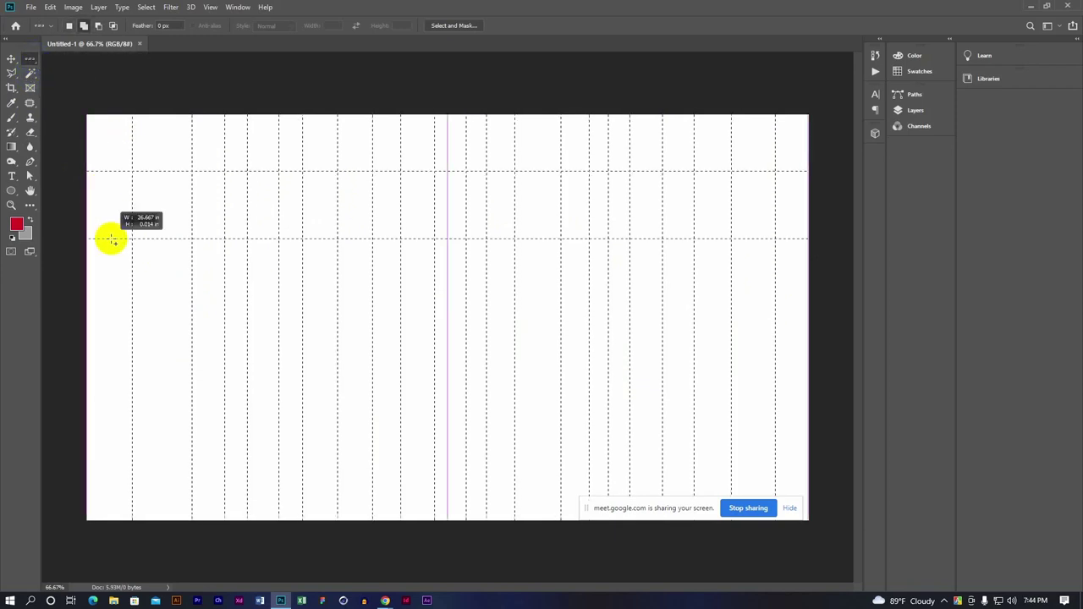
pyautogui.click(134, 327)
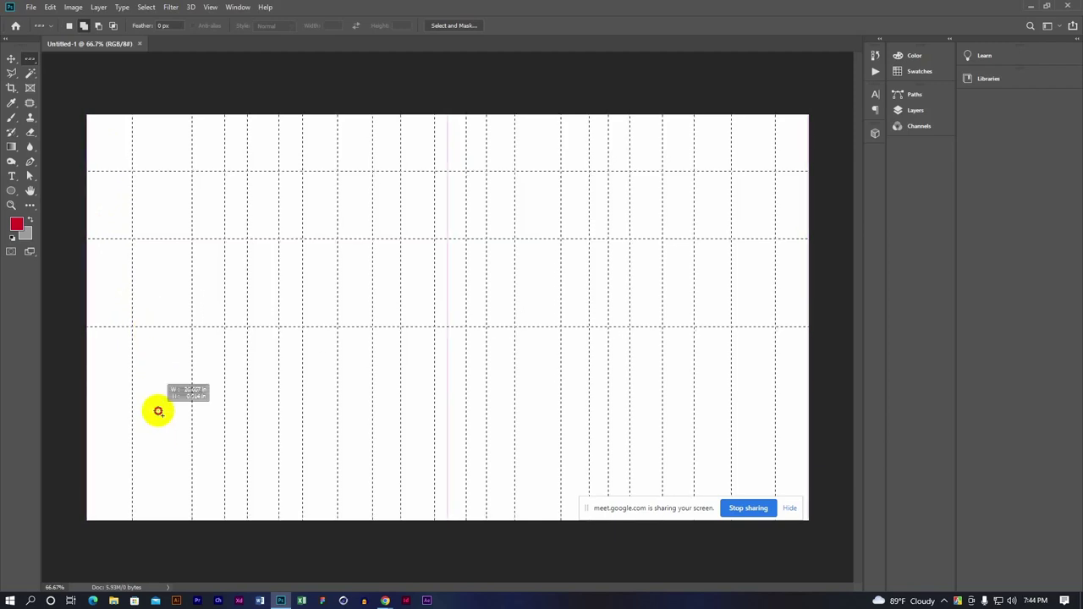
pyautogui.click(132, 421)
pyautogui.click(133, 476)
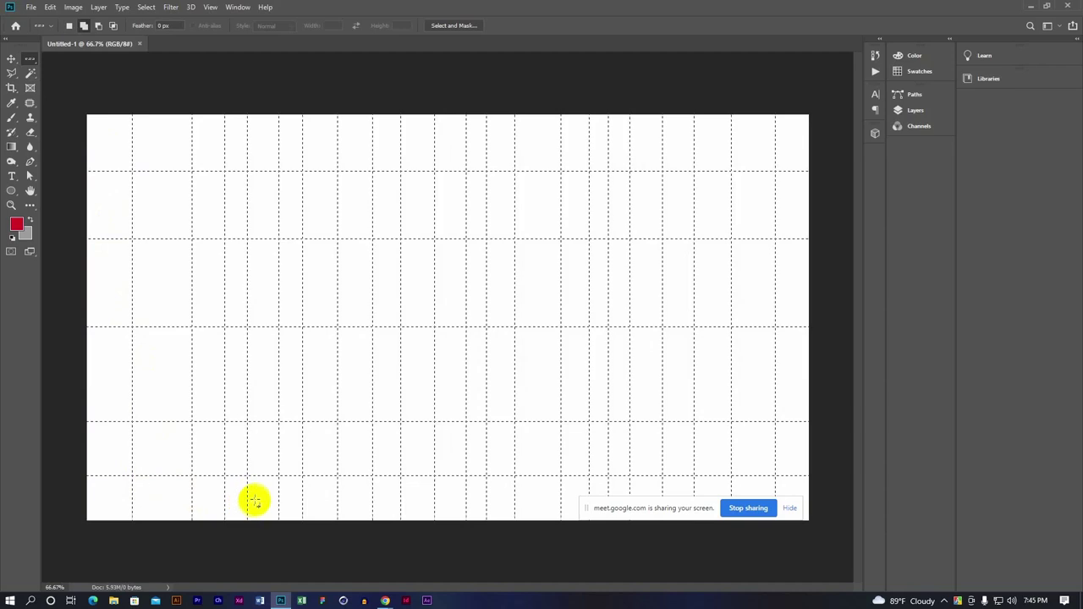
pyautogui.click(188, 380)
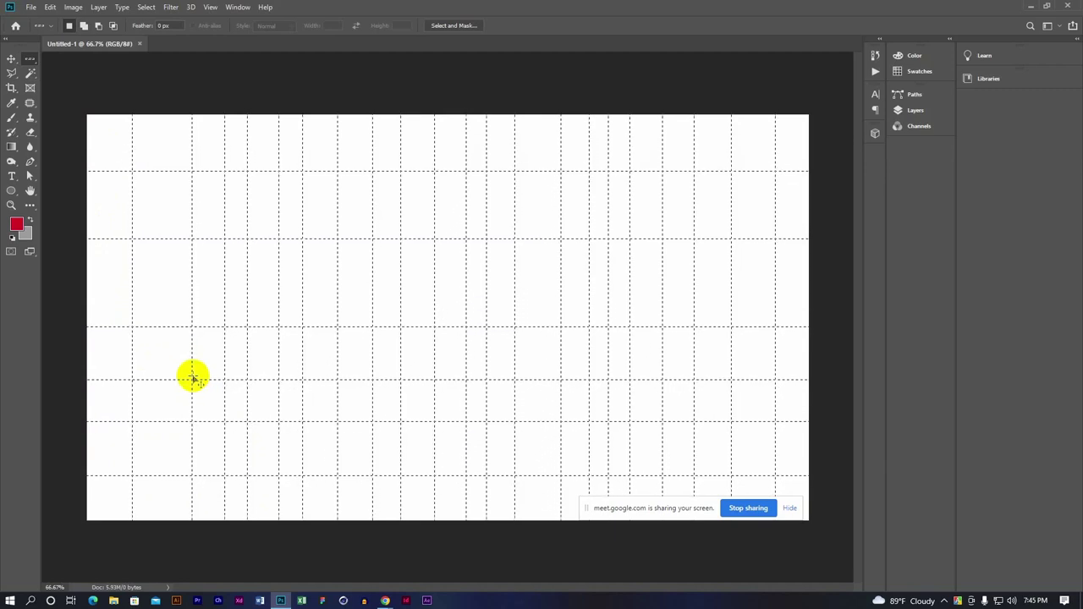
pyautogui.hotkey('ctrl', 'BackSpace')
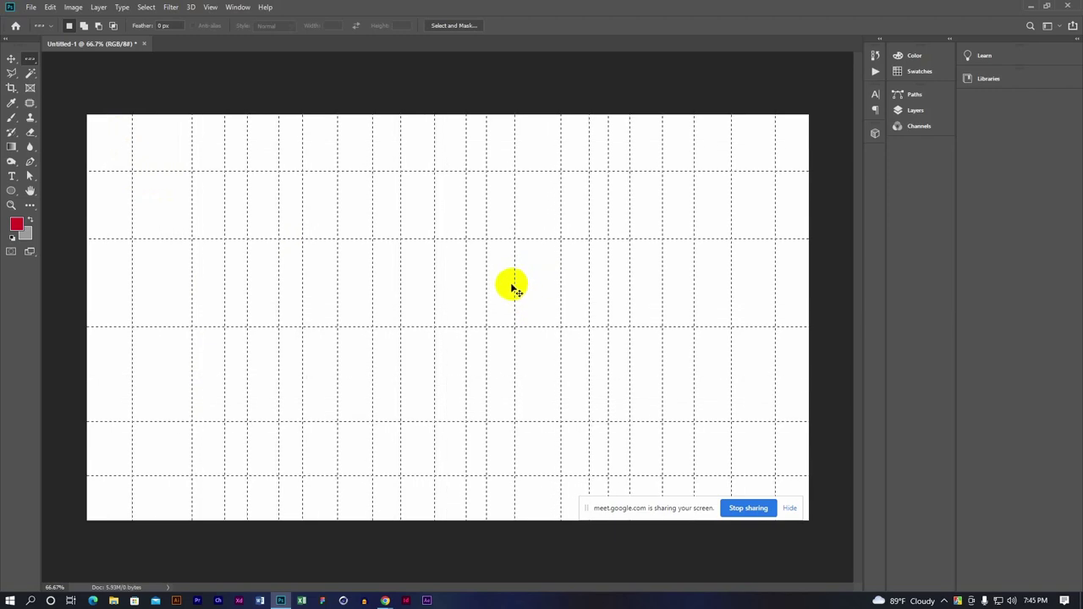
# Clear the grid selection and bring up the Layers panel beside the canvas
pyautogui.hotkey('ctrl', 'd')
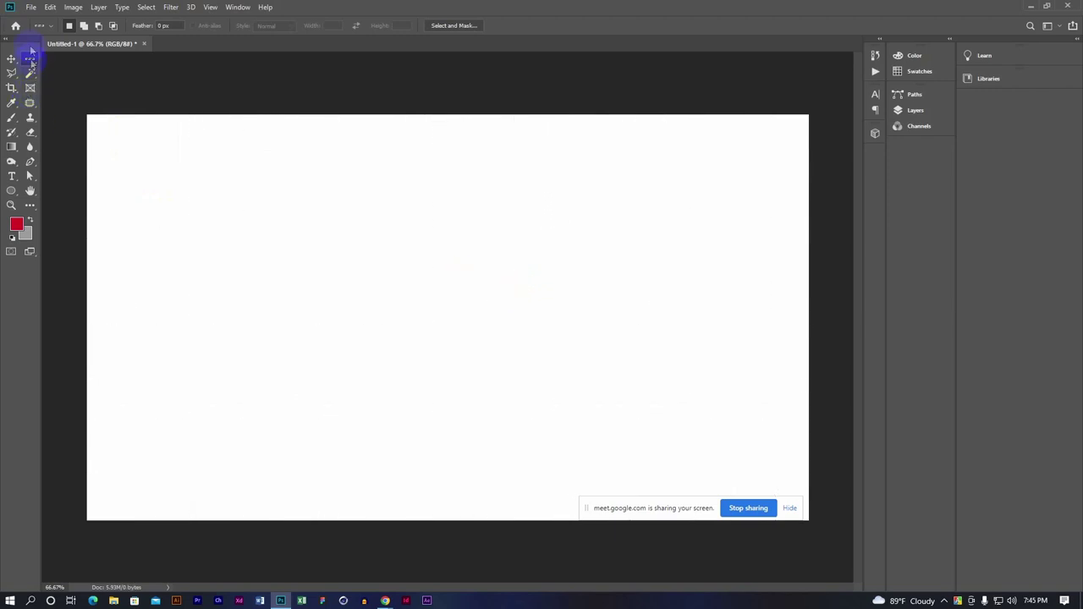
pyautogui.rightClick(30, 60)
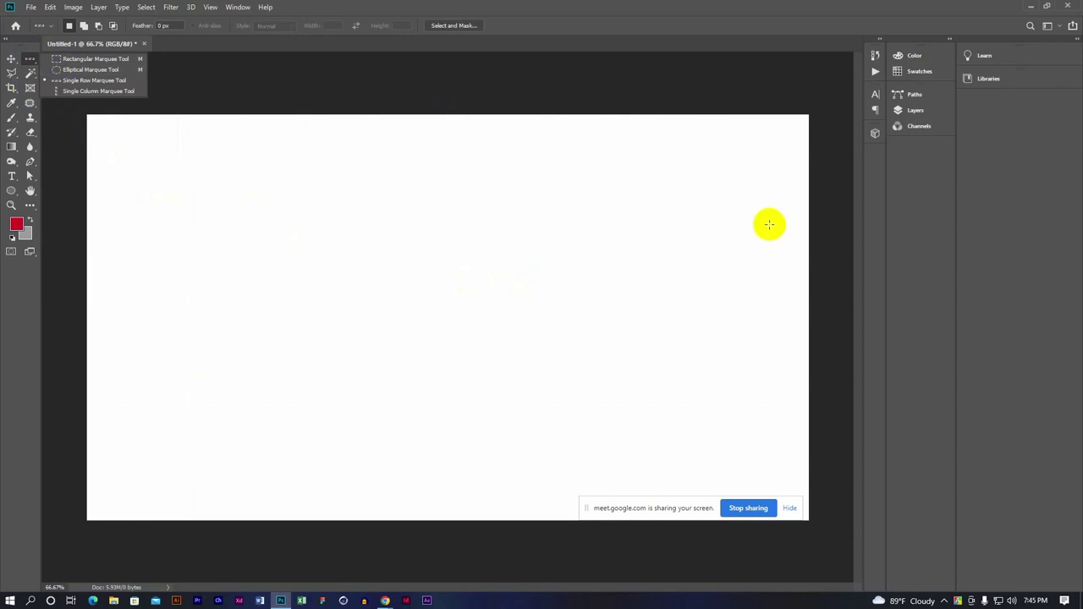
pyautogui.press('F7')
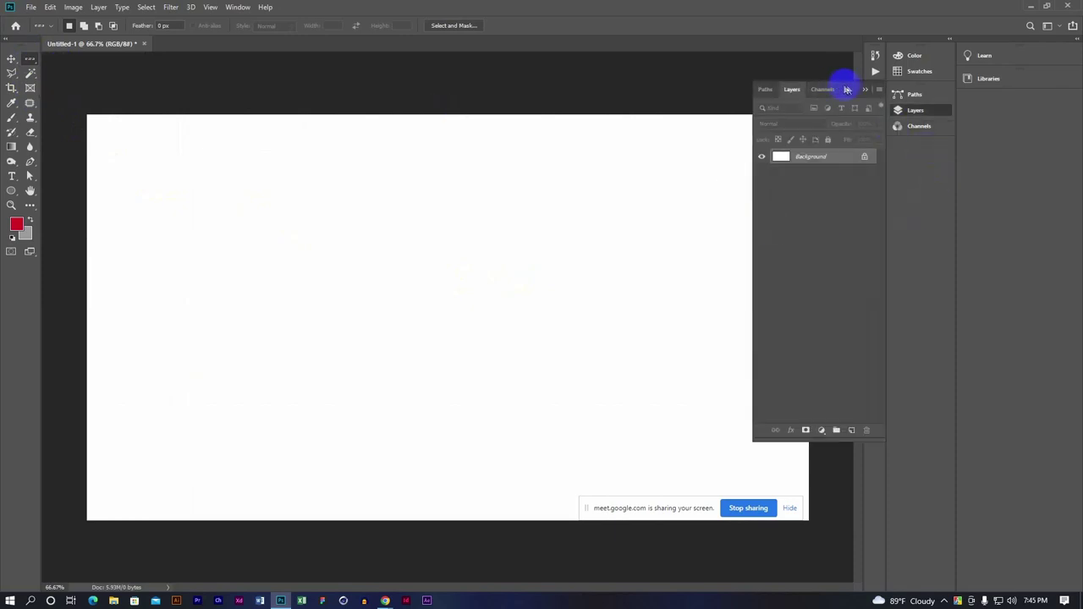
pyautogui.moveTo(847, 89); pyautogui.dragTo(978, 224)
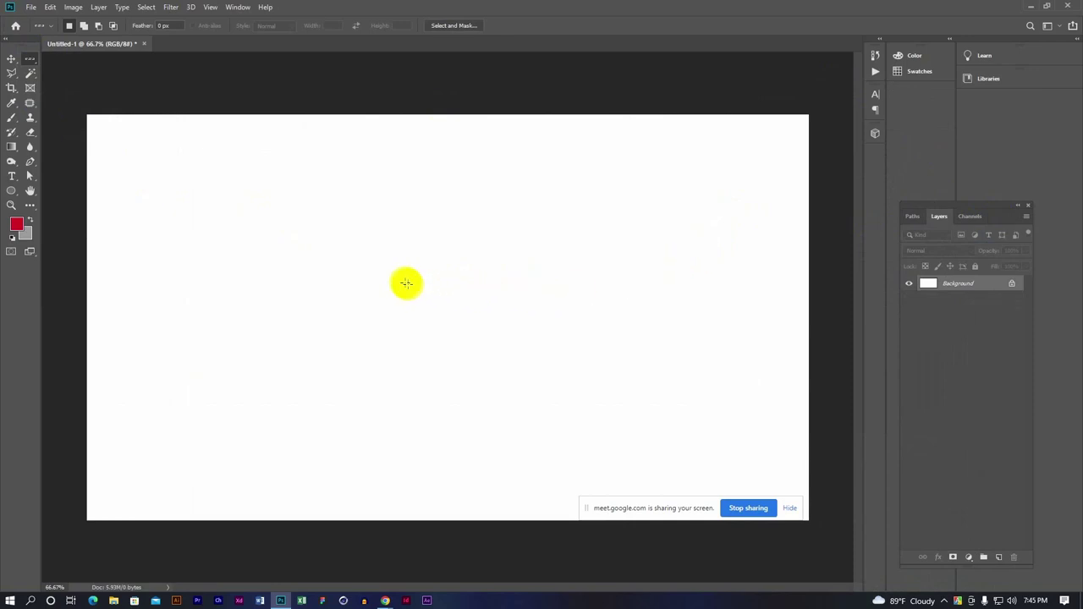
# Draw a rectangular selection about 9.8 × 3.6 inches across the upper middle of the canvas
pyautogui.rightClick(30, 62)
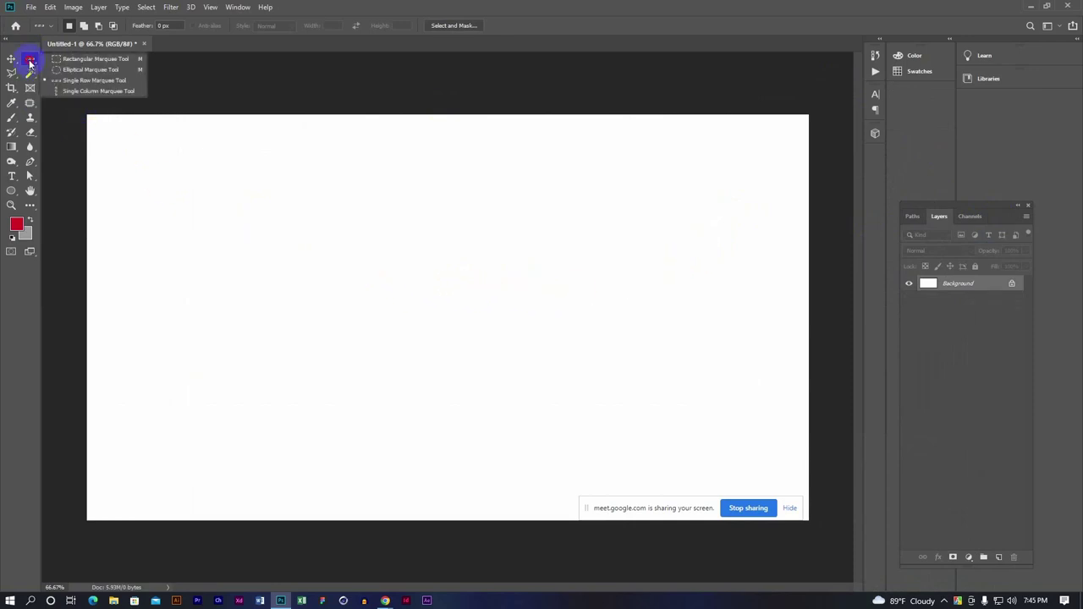
pyautogui.click(77, 59)
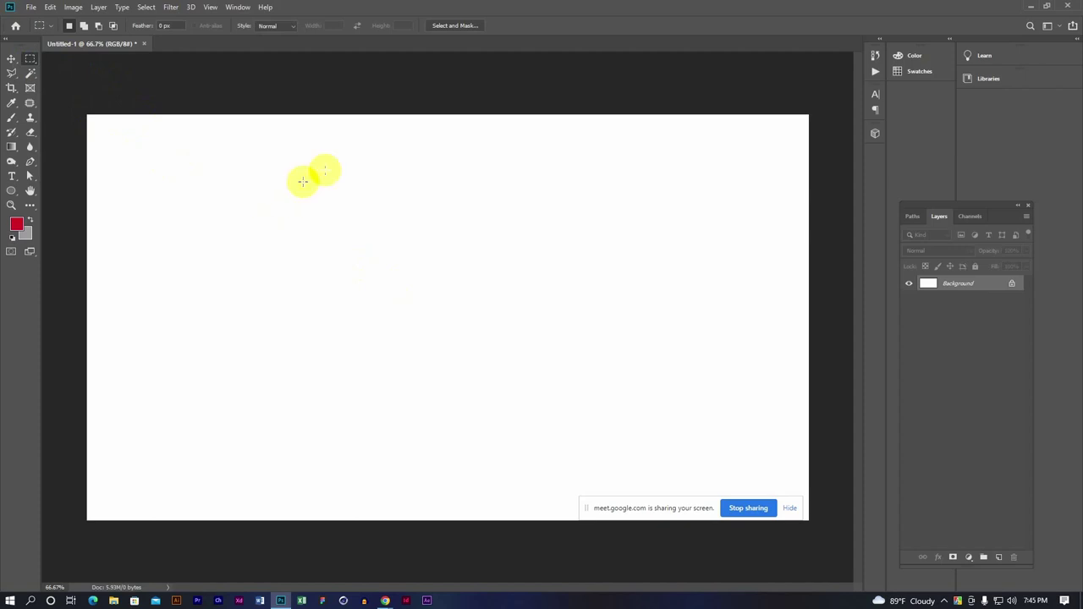
pyautogui.moveTo(277, 142); pyautogui.dragTo(541, 239)
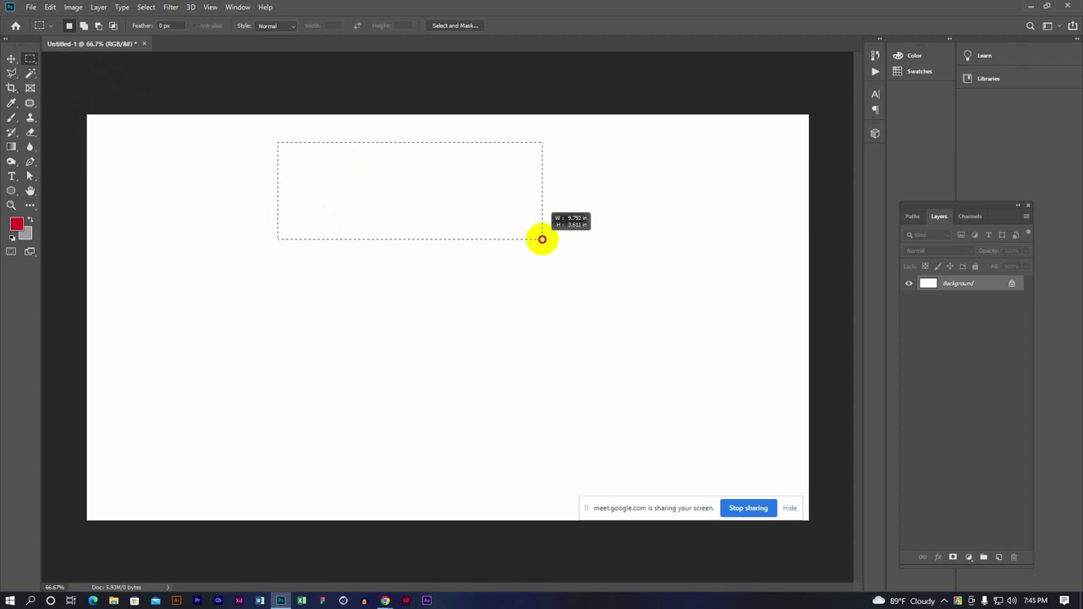
pyautogui.moveTo(541, 241); pyautogui.dragTo(546, 240)
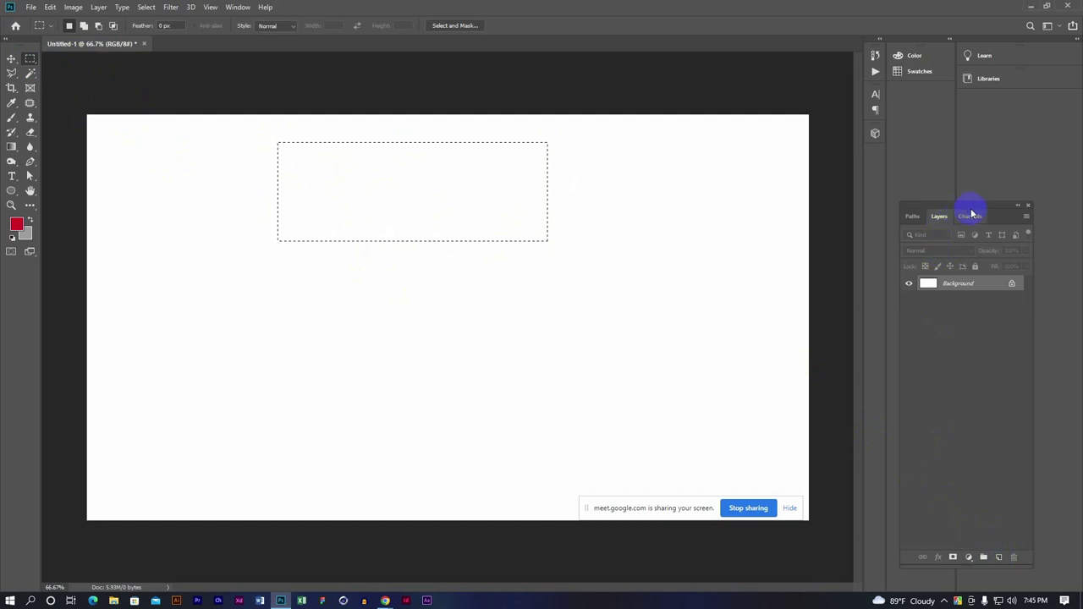
pyautogui.moveTo(975, 211); pyautogui.dragTo(980, 170)
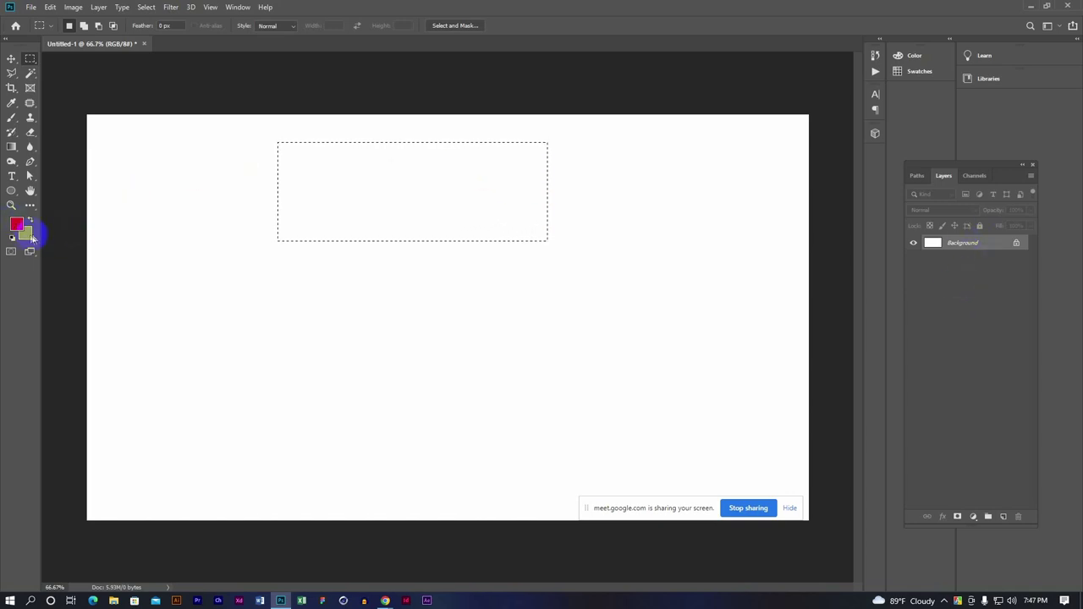
# Add a new empty Layer 1 to the document
pyautogui.click(25, 231)
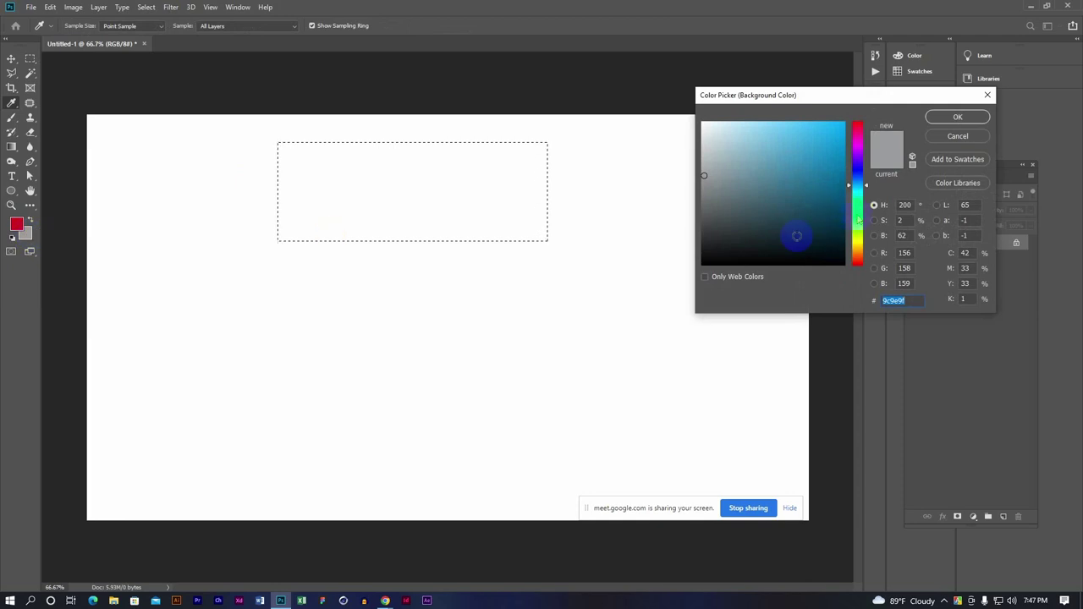
pyautogui.click(956, 118)
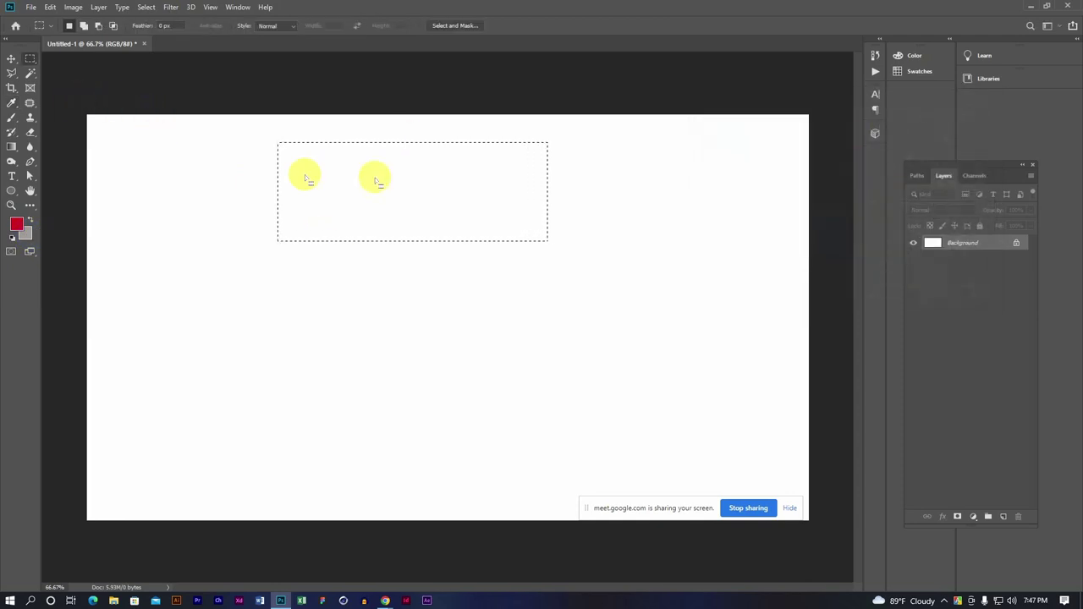
pyautogui.click(1004, 517)
pyautogui.click(935, 243)
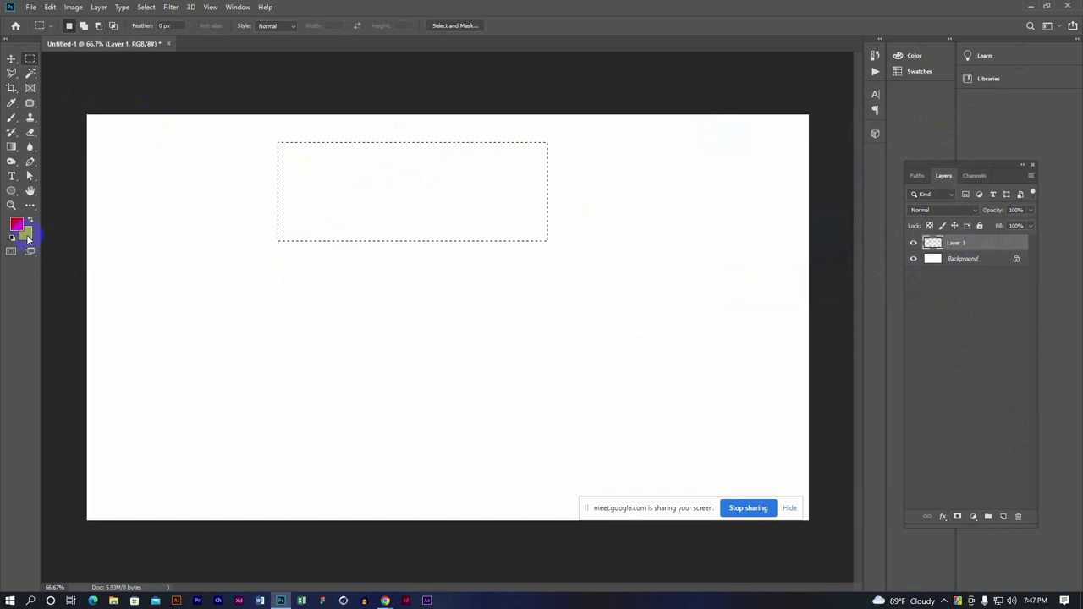
# Set the background colour to bright green and fill the rectangular selection with it
pyautogui.click(25, 234)
pyautogui.click(25, 229)
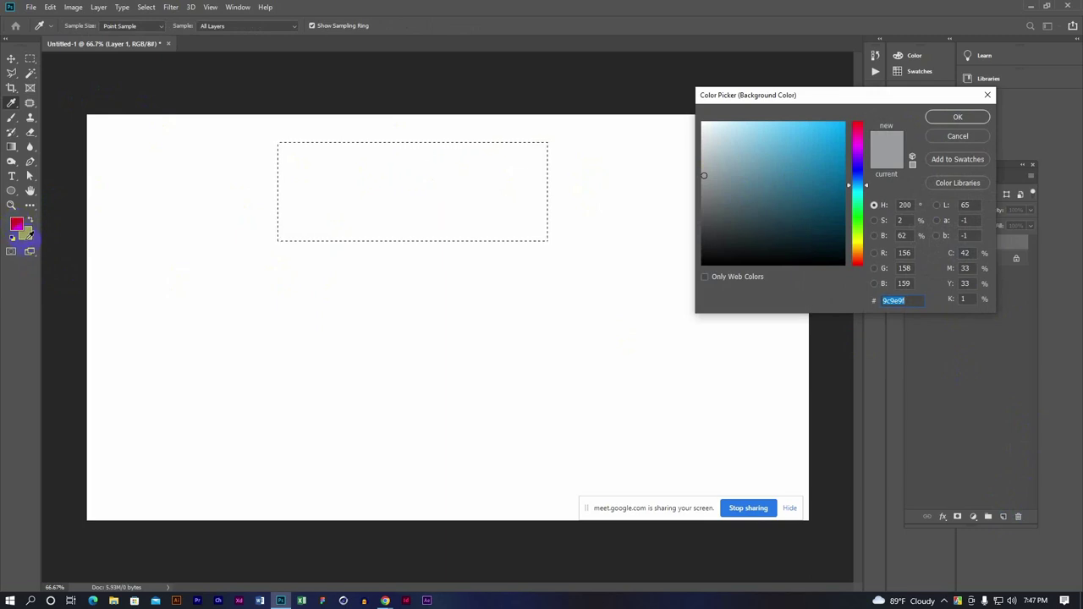
pyautogui.click(355, 229)
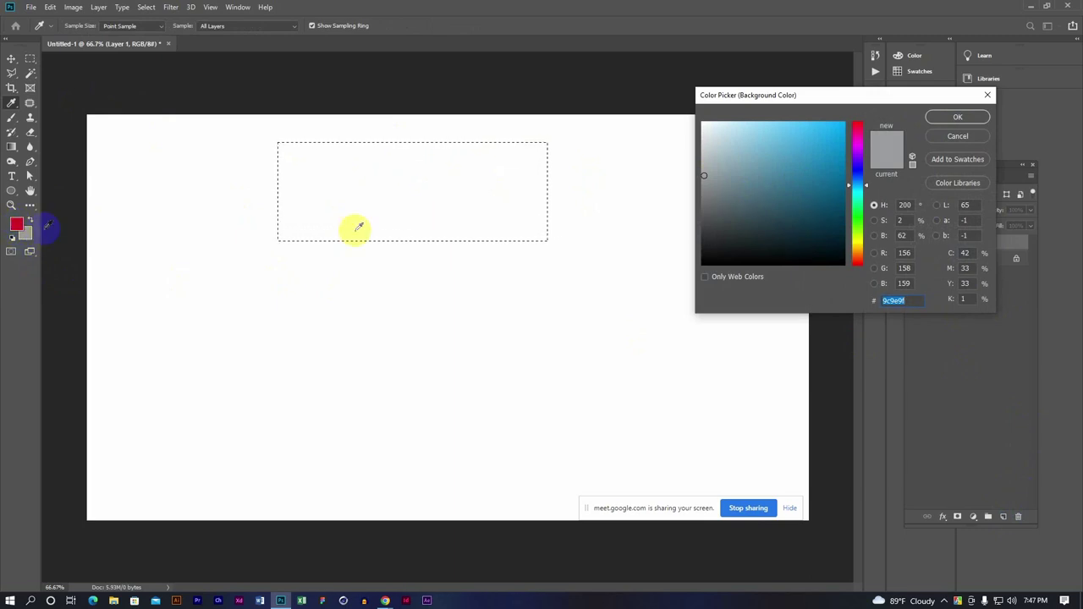
pyautogui.moveTo(857, 201)
pyautogui.mouseDown()
pyautogui.moveTo(856, 229)
pyautogui.moveTo(850, 218)
pyautogui.mouseUp()
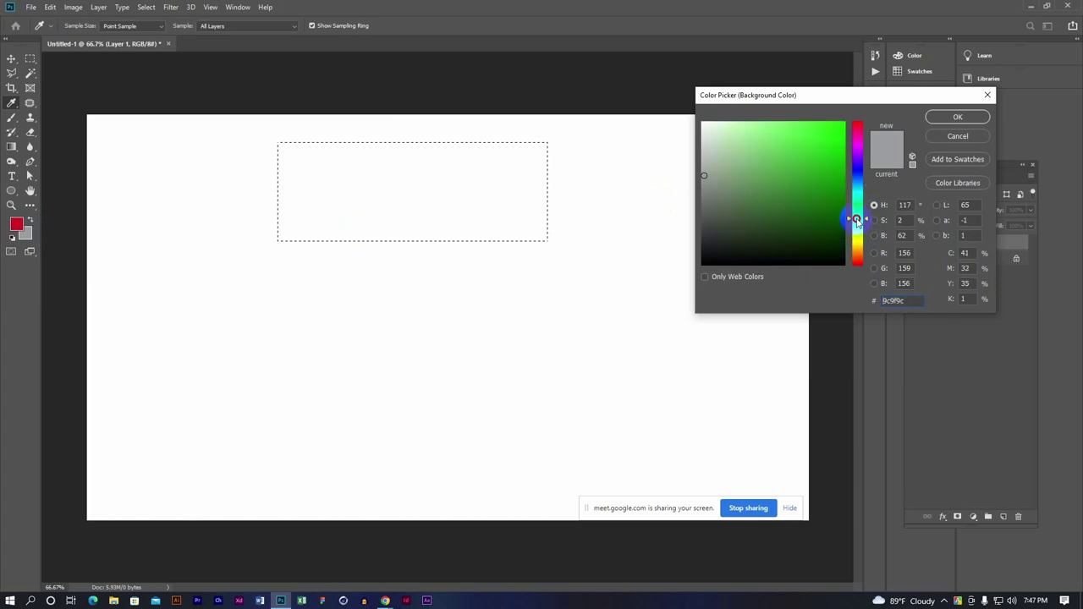
pyautogui.moveTo(819, 144)
pyautogui.mouseDown()
pyautogui.moveTo(834, 126)
pyautogui.moveTo(819, 215)
pyautogui.moveTo(851, 201)
pyautogui.mouseUp()
pyautogui.moveTo(833, 127)
pyautogui.mouseDown()
pyautogui.moveTo(852, 130)
pyautogui.moveTo(843, 124)
pyautogui.mouseUp()
pyautogui.click(949, 118)
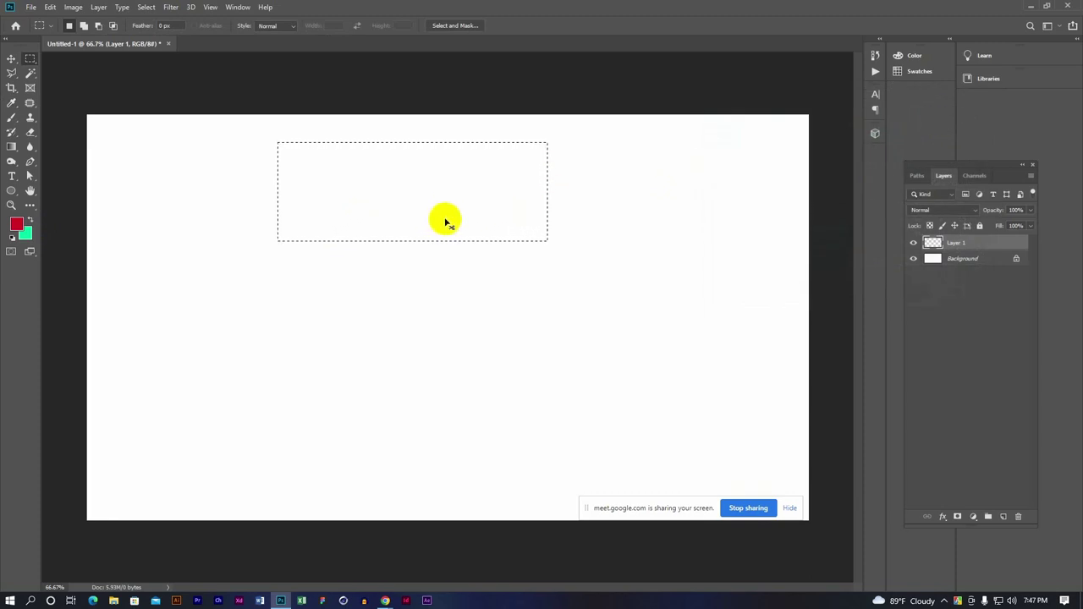
pyautogui.hotkey('ctrl', 'BackSpace')
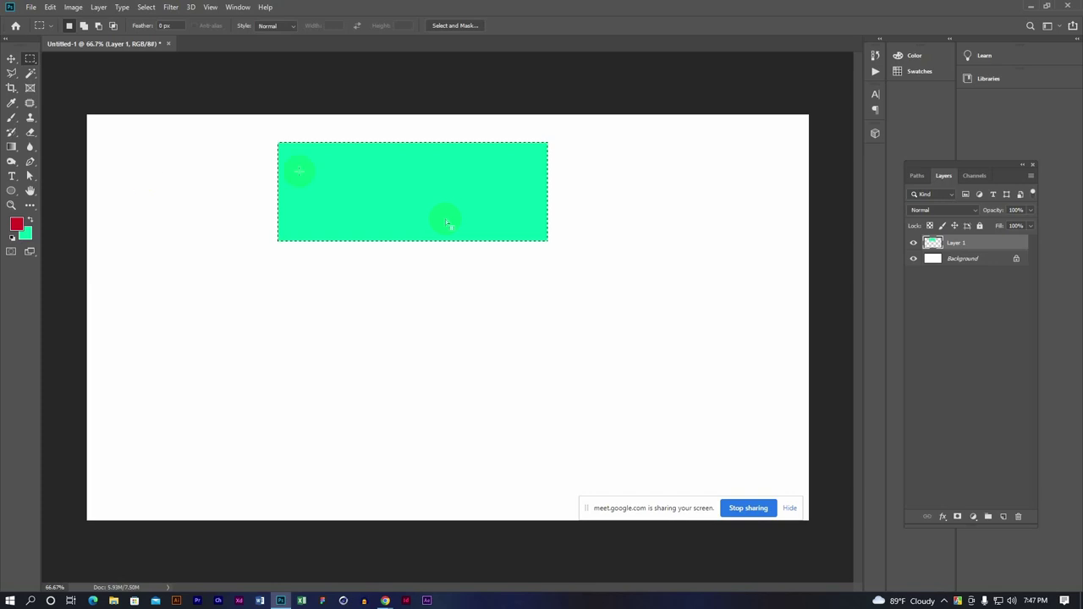
# Reopen the background colour picker and adjust the green to mint green 00f9aa
pyautogui.click(26, 234)
pyautogui.moveTo(843, 134)
pyautogui.mouseDown()
pyautogui.moveTo(857, 230)
pyautogui.moveTo(857, 172)
pyautogui.moveTo(857, 200)
pyautogui.mouseUp()
pyautogui.click(844, 125)
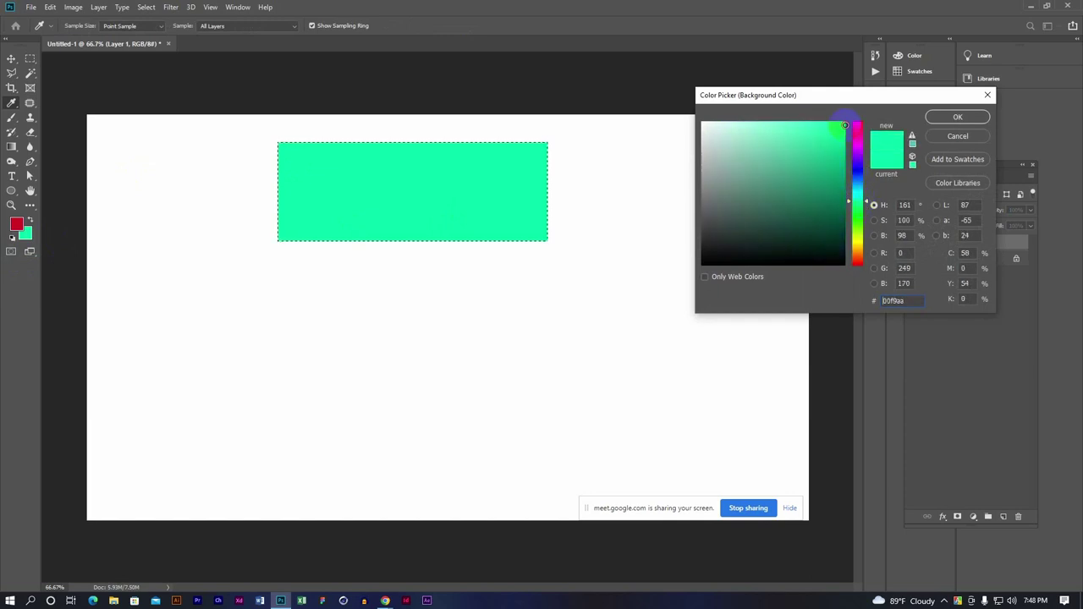
pyautogui.click(385, 601)
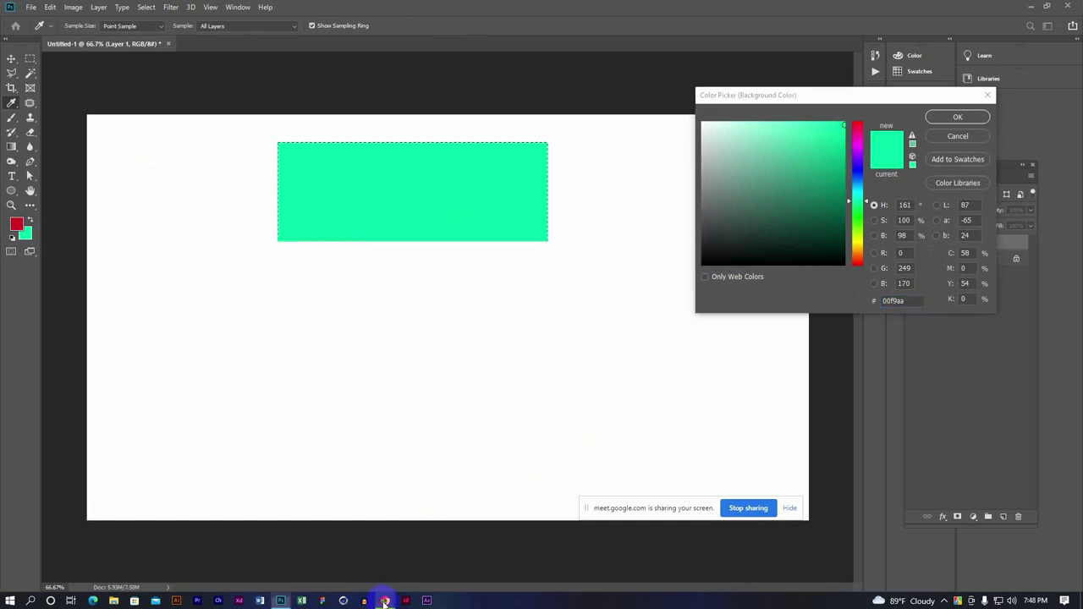
# Google 'flag color code' in a new tab and select the Bangladesh red code F42A41
pyautogui.click(345, 554)
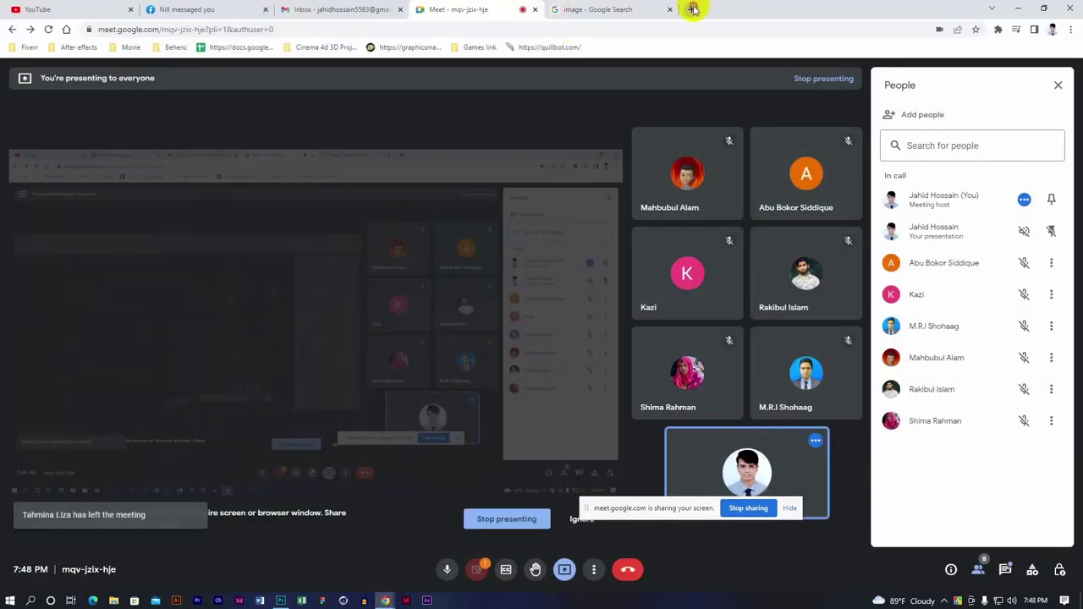
pyautogui.click(693, 8)
pyautogui.click(446, 238)
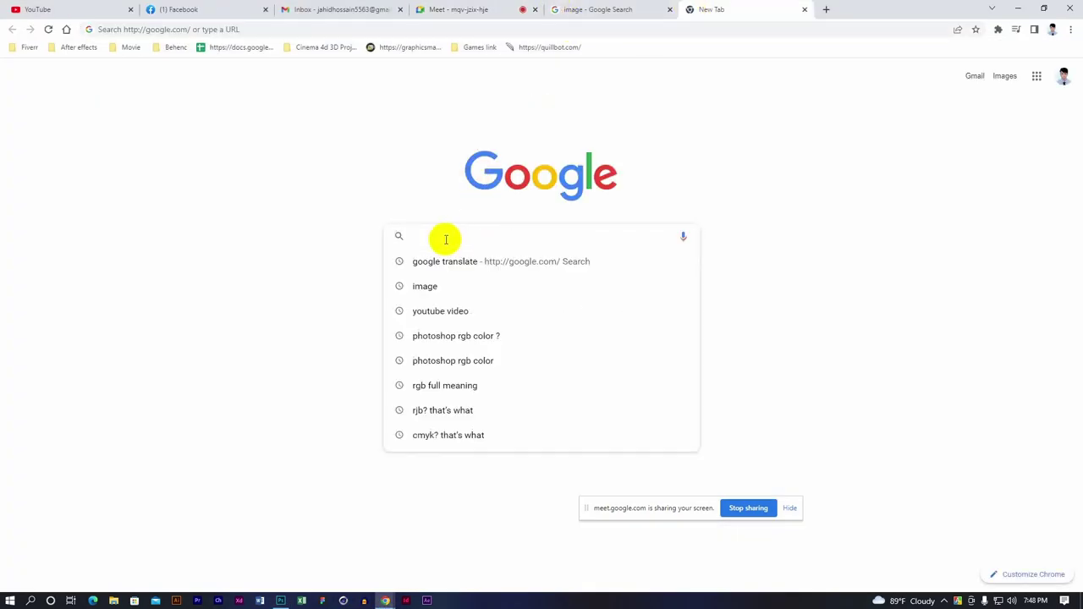
pyautogui.write('flog ')
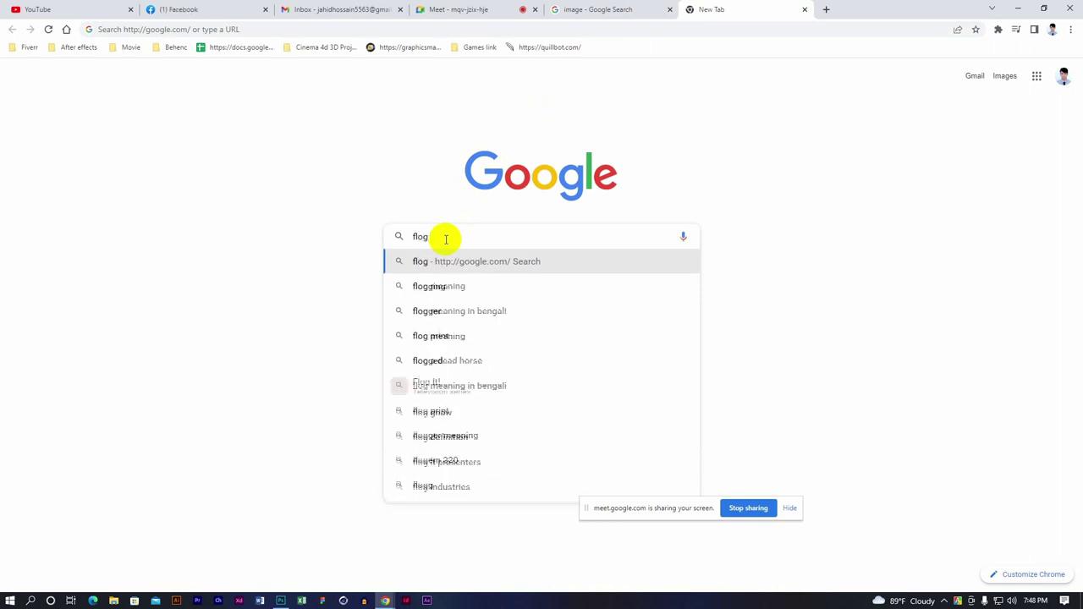
pyautogui.write('co')
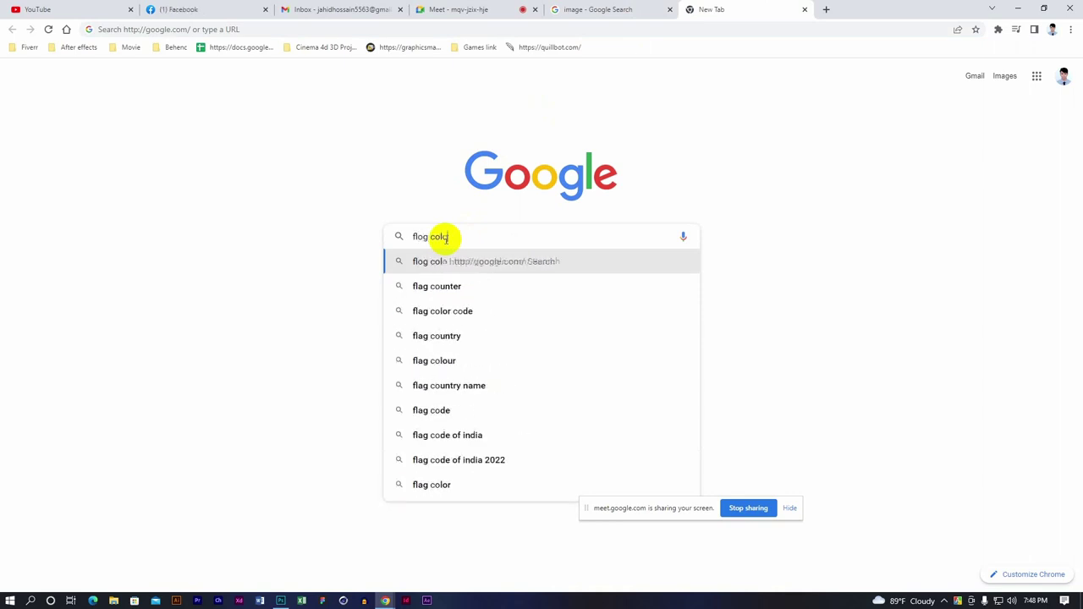
pyautogui.write('lor')
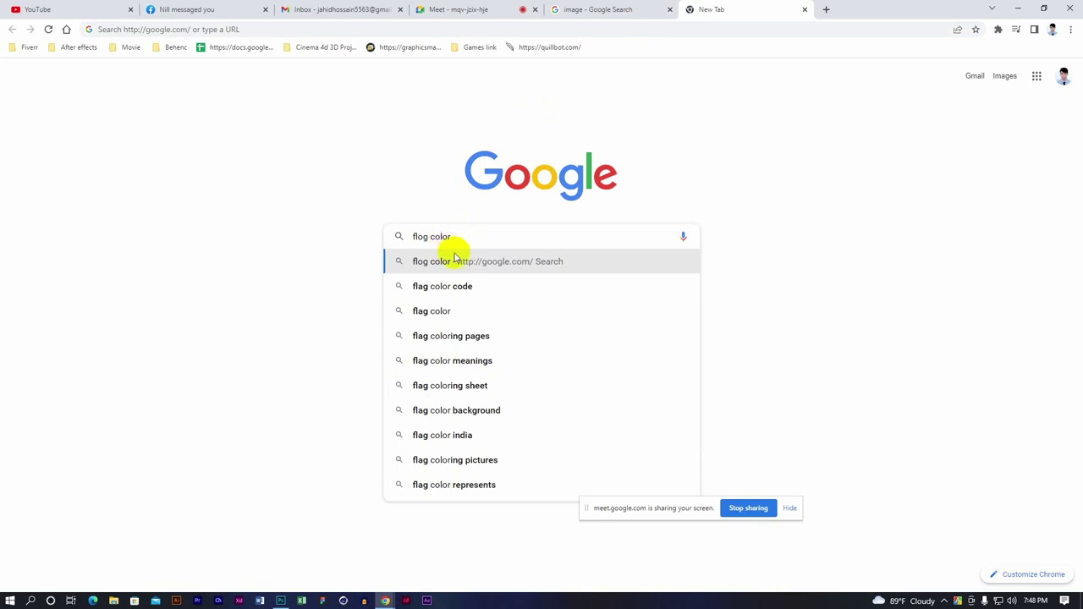
pyautogui.click(460, 287)
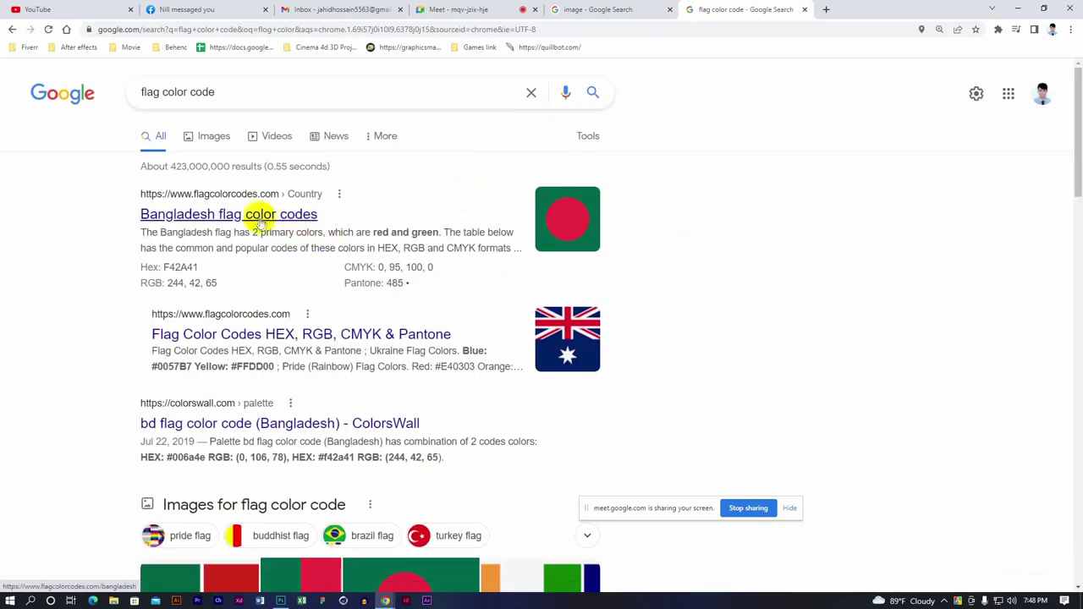
pyautogui.moveTo(159, 266); pyautogui.dragTo(211, 266)
pyautogui.hotkey('ctrl', 'c')
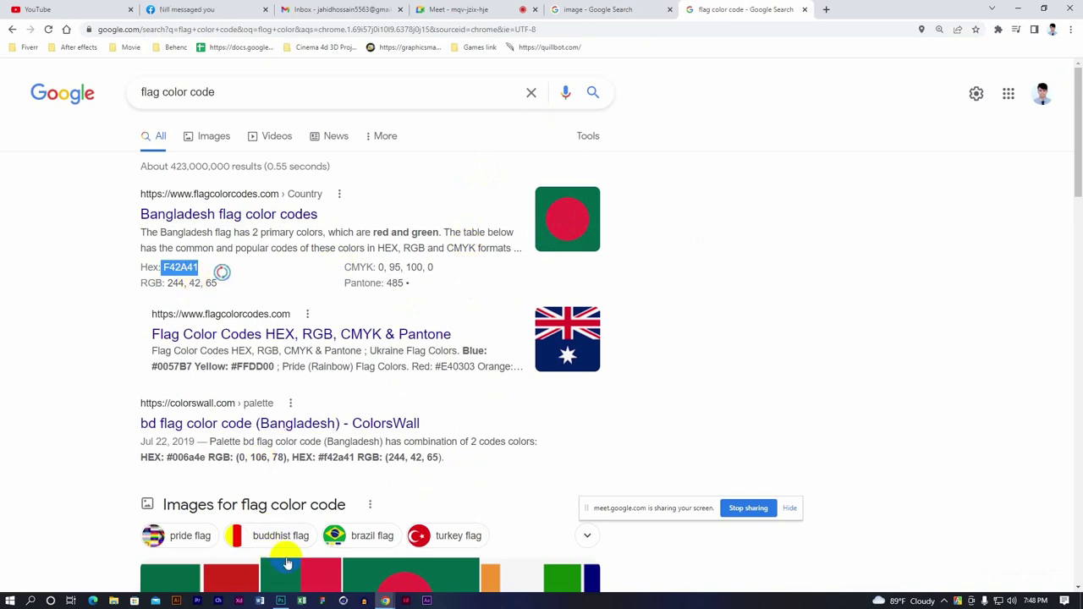
pyautogui.click(280, 601)
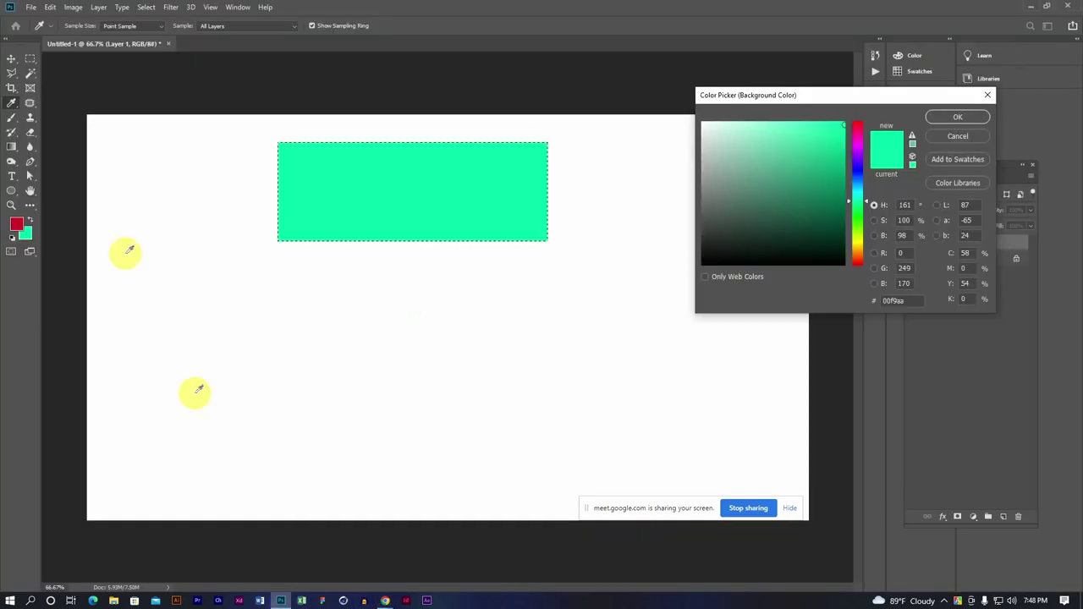
# Paste F42A41 into the colour picker's hex field, then cancel without applying
pyautogui.doubleClick(884, 302)
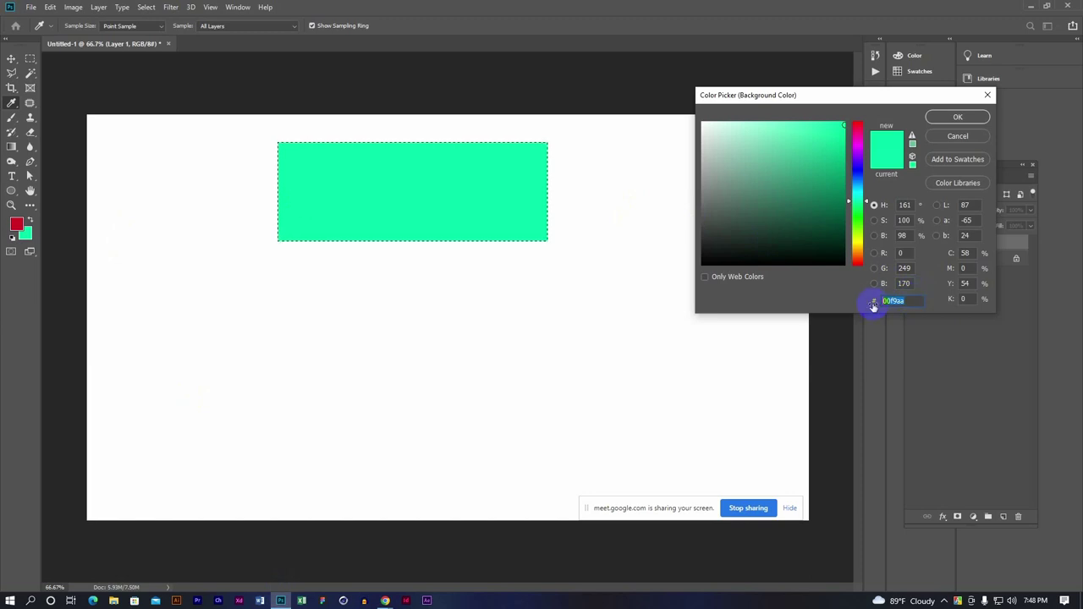
pyautogui.hotkey('ctrl', 'v')
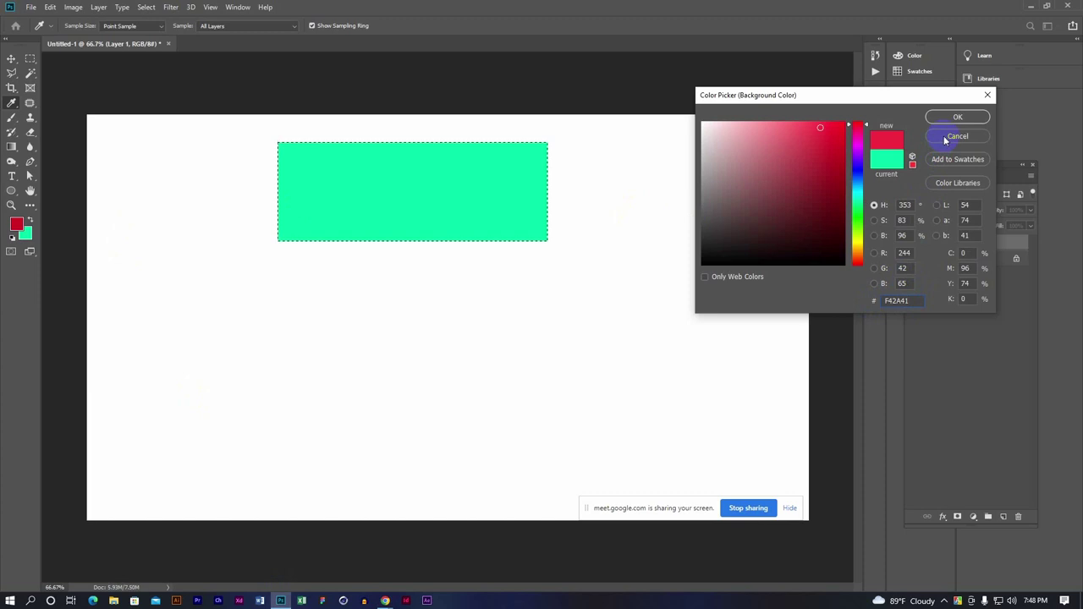
pyautogui.click(945, 138)
pyautogui.moveTo(385, 601)
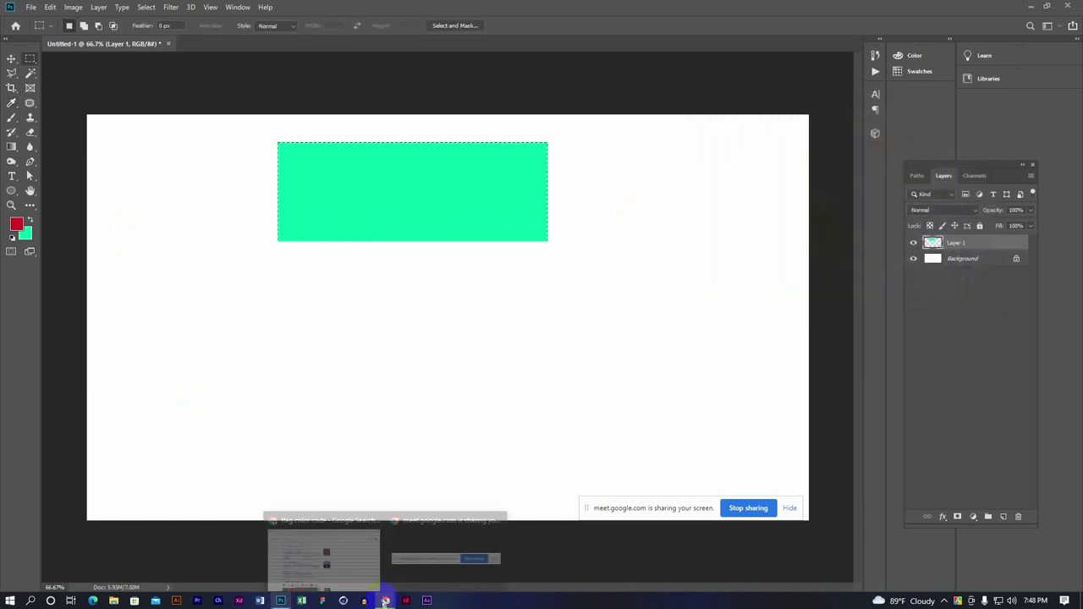
# Copy the RGB values 244, 42, 65 into the hex field, turning the background navy
pyautogui.click(338, 563)
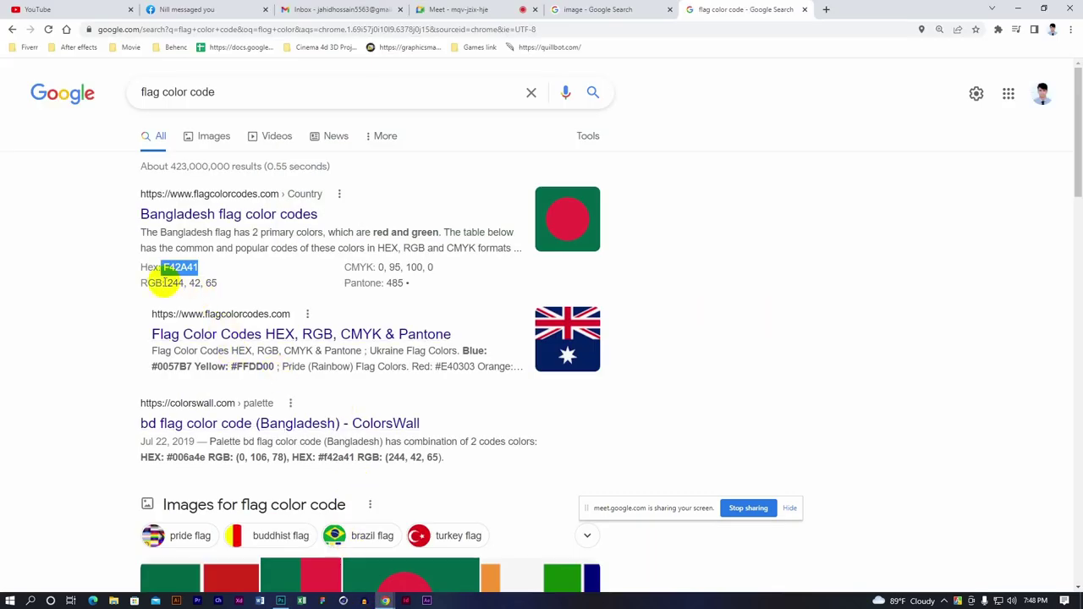
pyautogui.moveTo(167, 283); pyautogui.dragTo(222, 286)
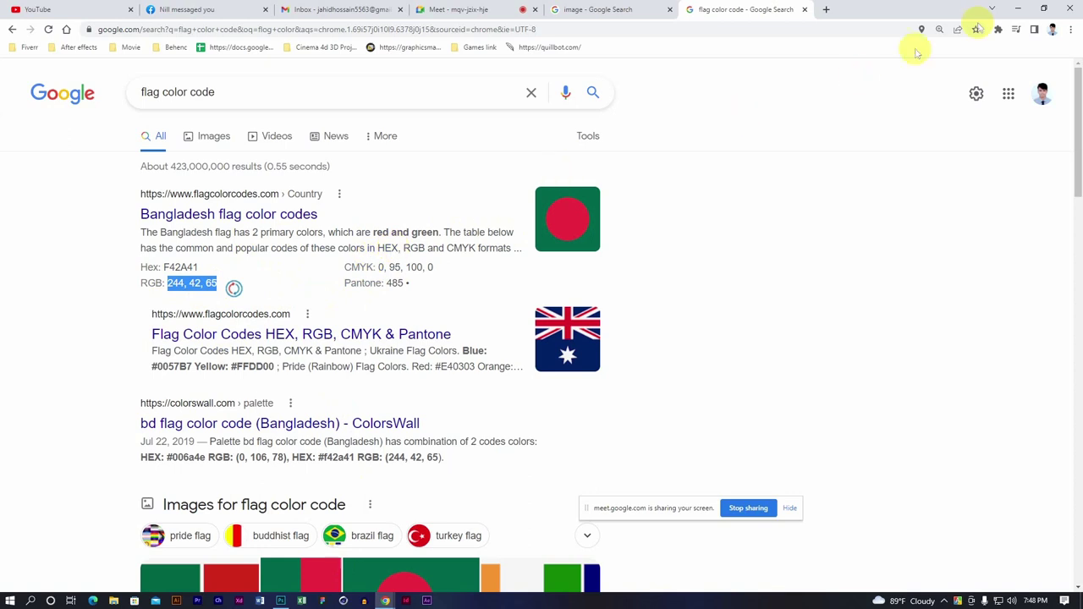
pyautogui.click(1018, 8)
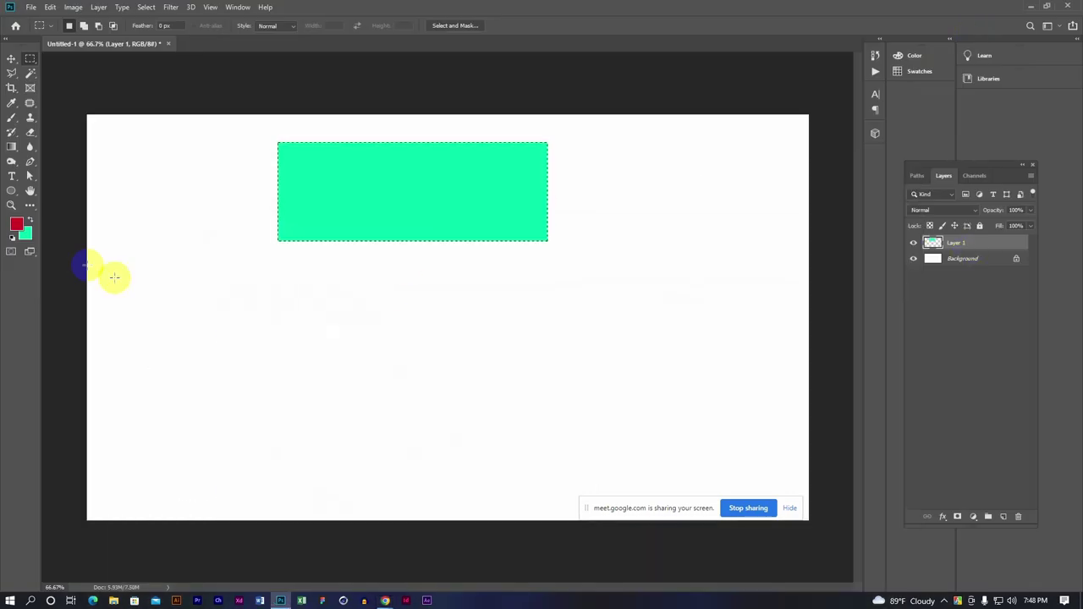
pyautogui.click(27, 232)
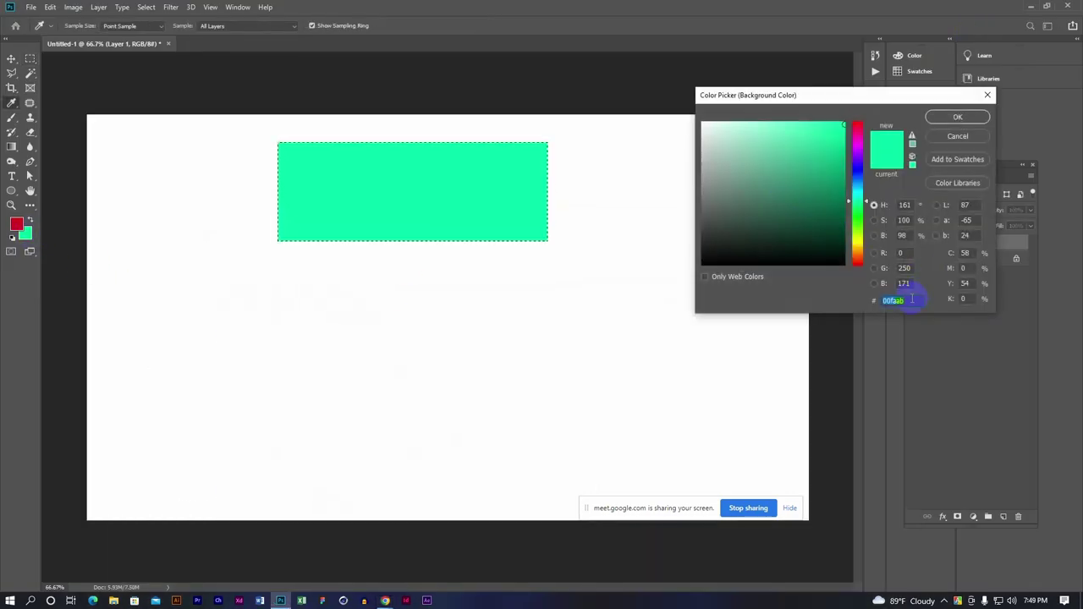
pyautogui.write('244, 42,')
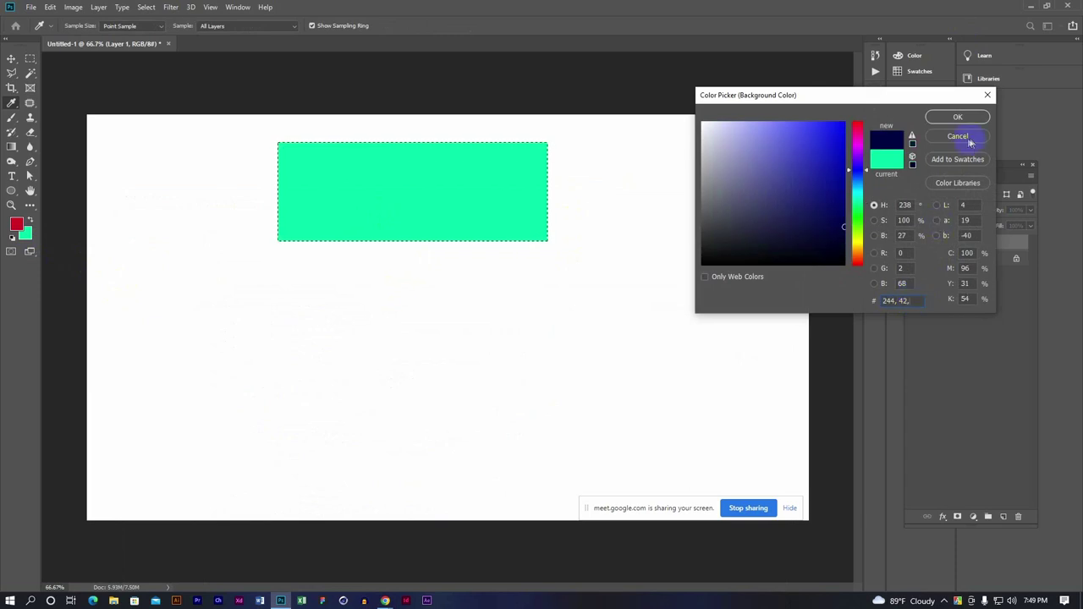
pyautogui.click(957, 117)
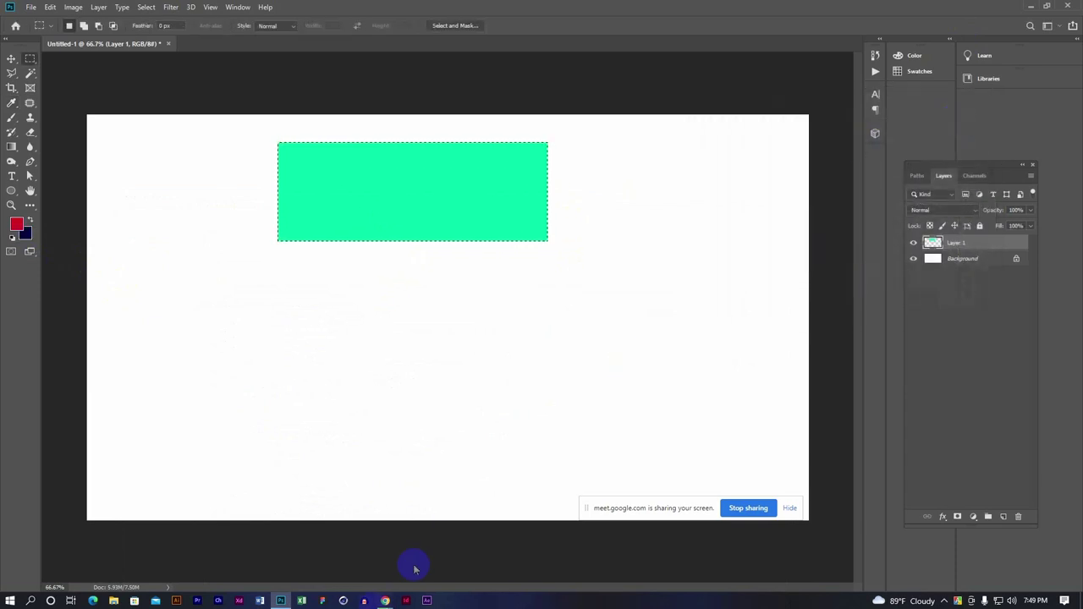
# Change the Google search to 'bangladesh flag color code'
pyautogui.moveTo(384, 601)
pyautogui.click(338, 556)
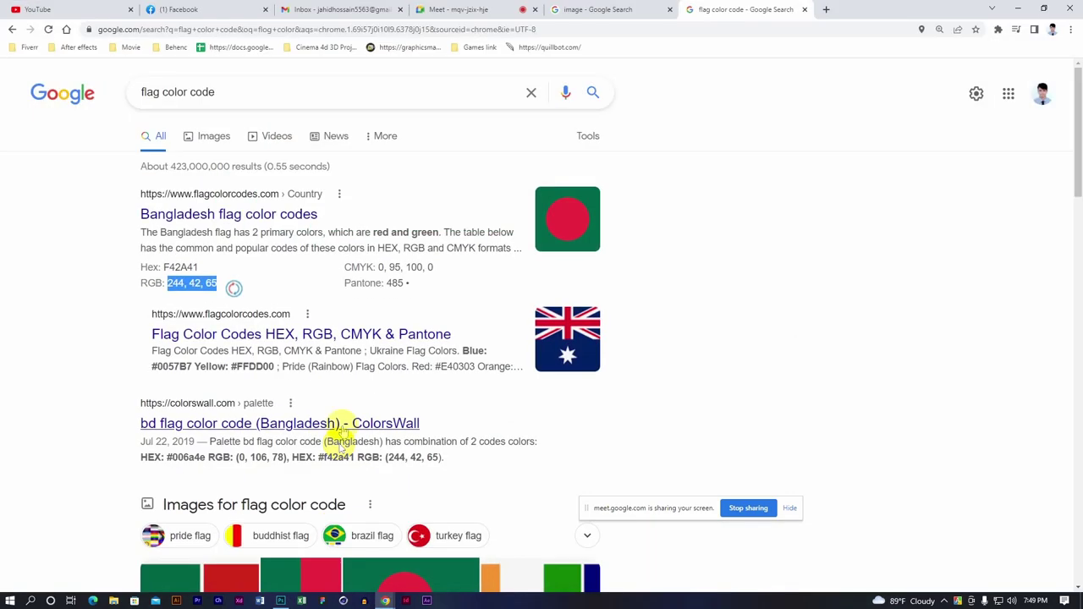
pyautogui.click(214, 138)
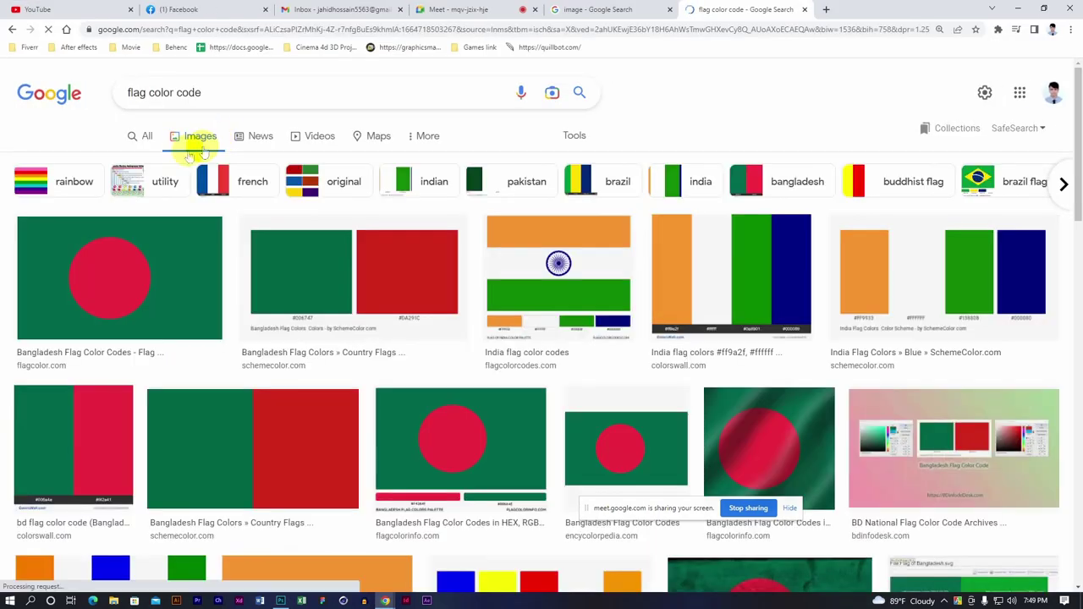
pyautogui.click(12, 29)
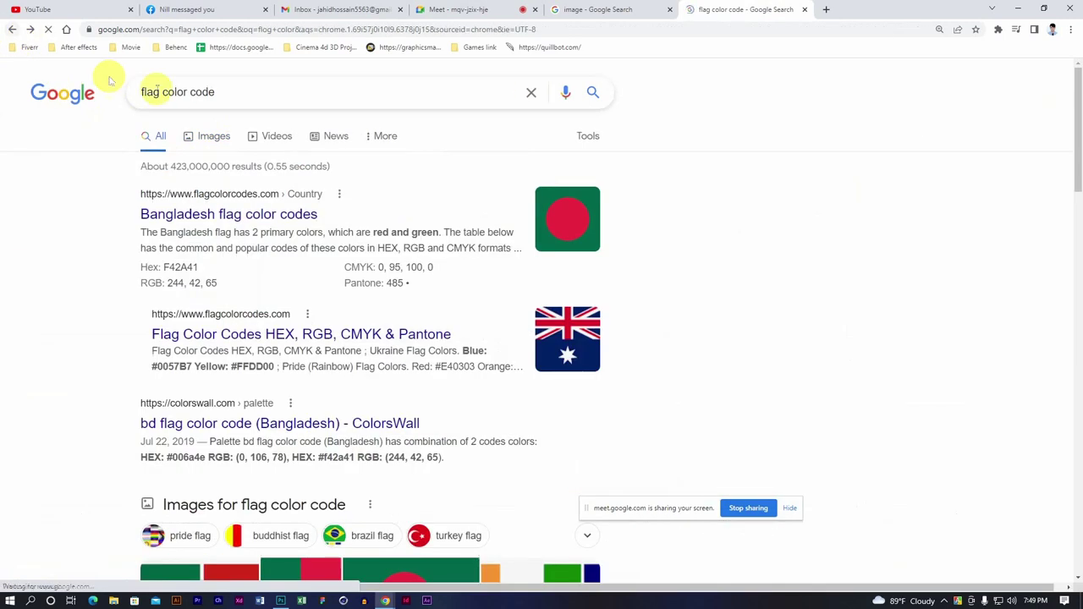
pyautogui.click(224, 91)
pyautogui.write('b')
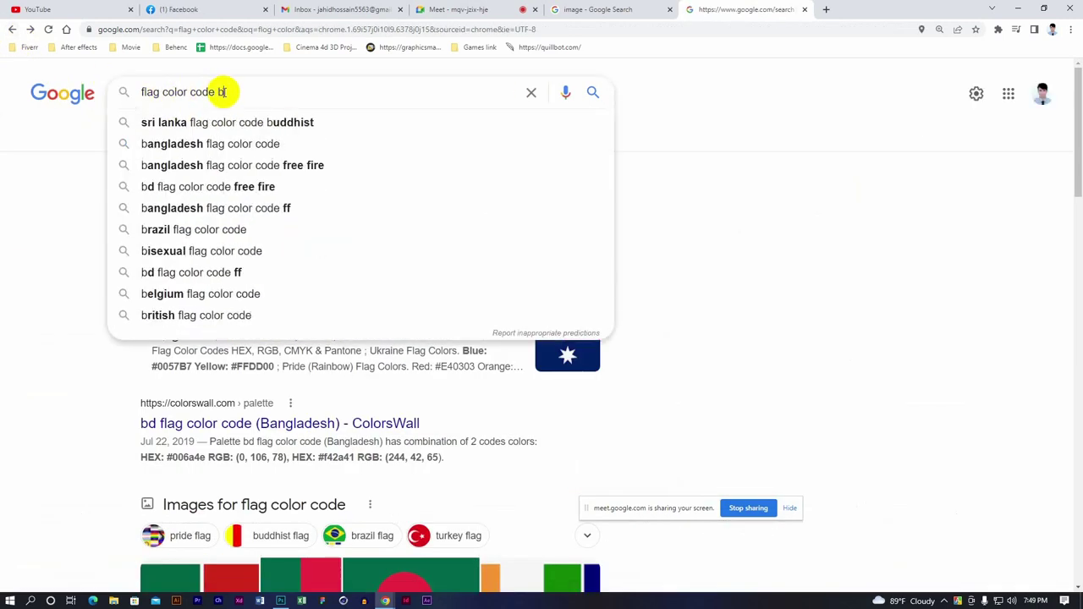
pyautogui.write('an')
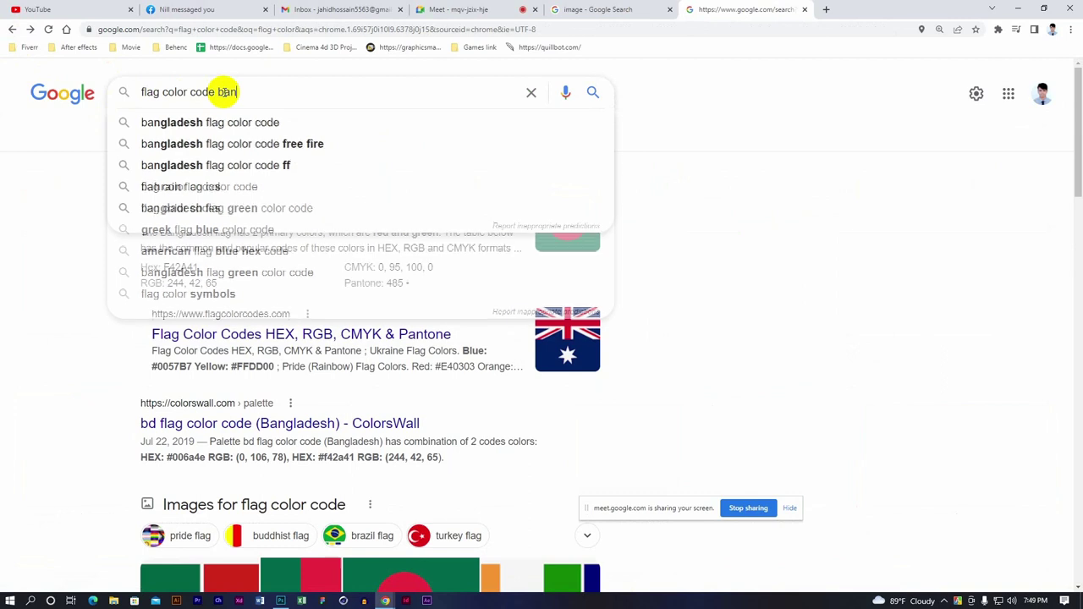
pyautogui.write('gladesh')
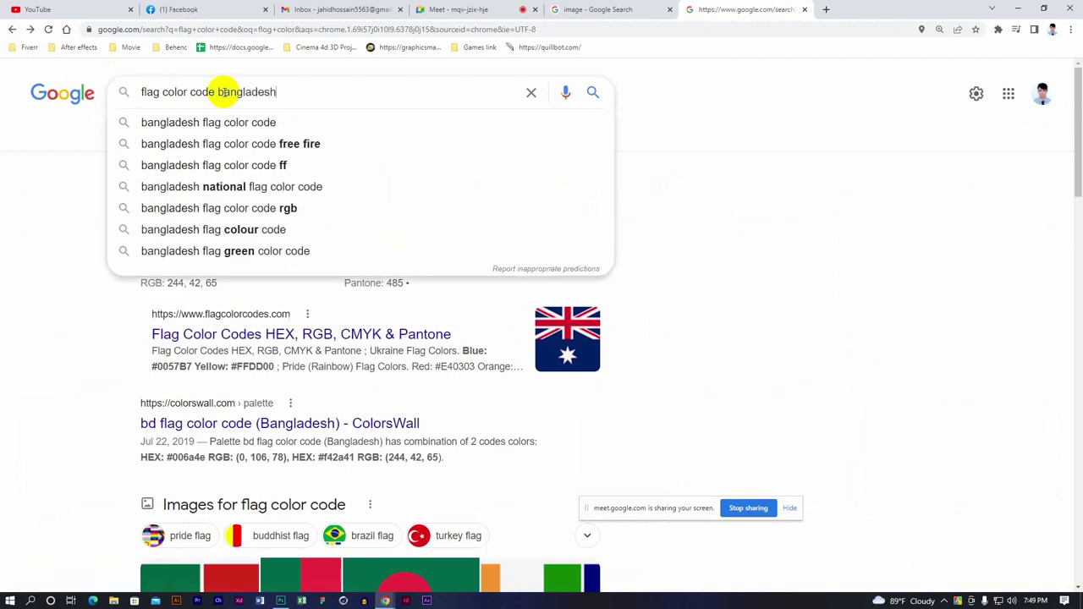
pyautogui.click(210, 124)
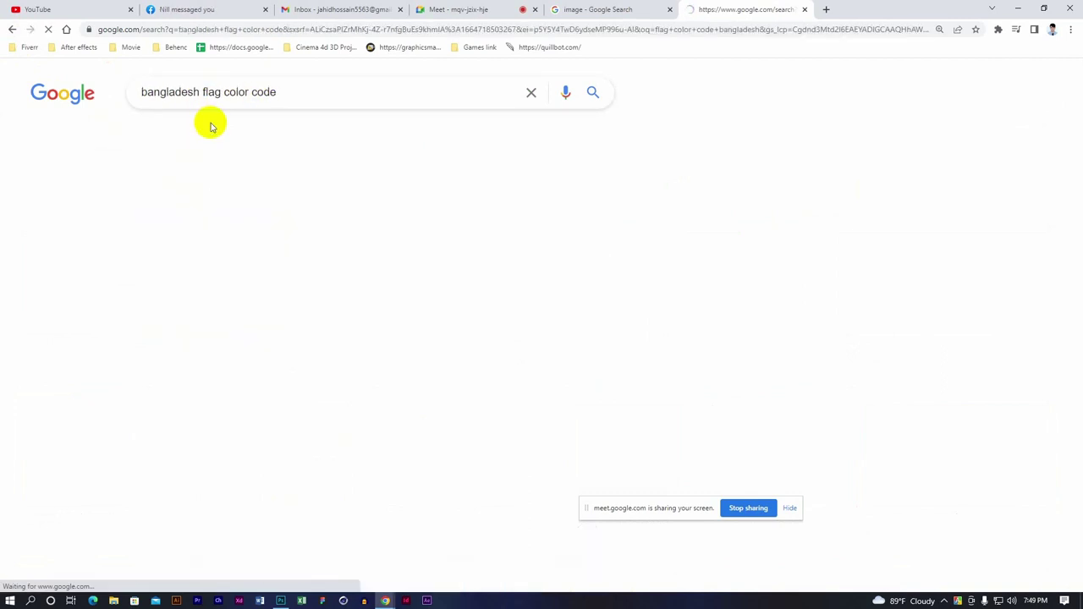
# Close the Facebook and Gmail tabs and select the green code #006a4e
pyautogui.click(264, 9)
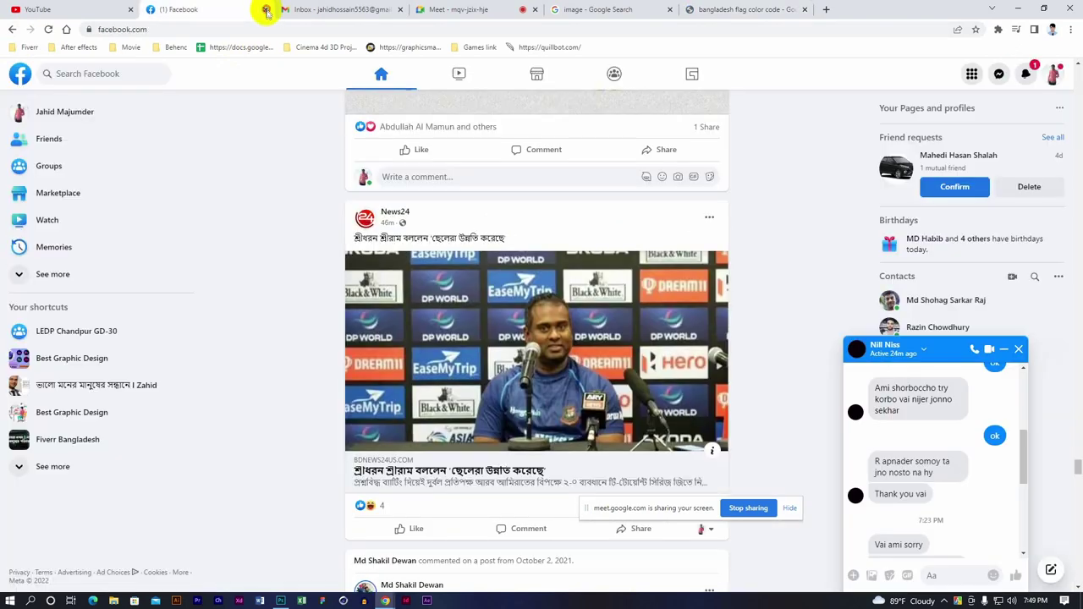
pyautogui.click(265, 9)
pyautogui.click(266, 9)
pyautogui.click(473, 10)
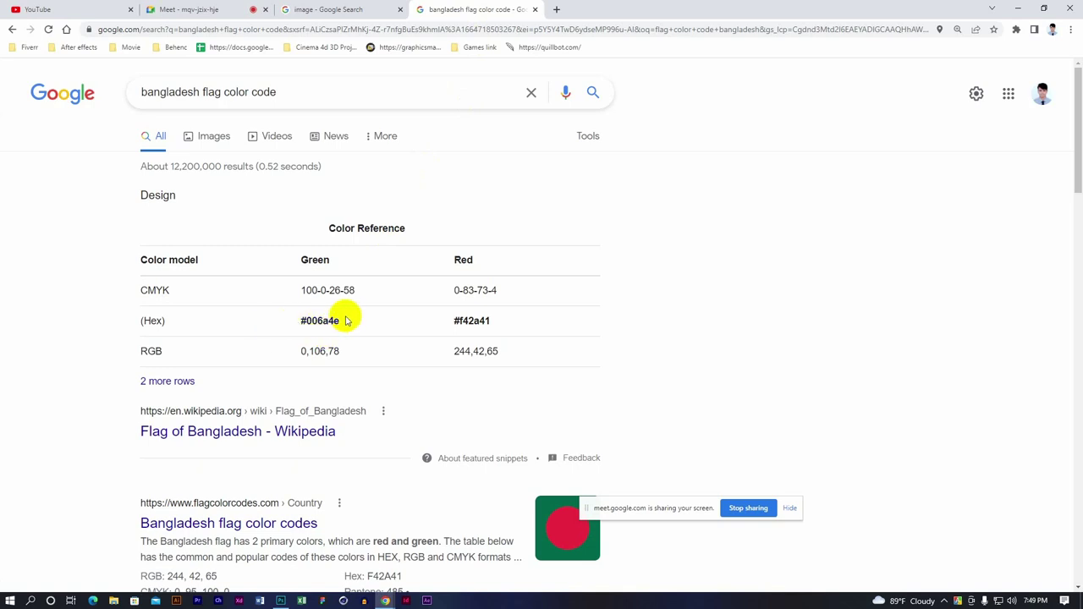
pyautogui.moveTo(342, 322); pyautogui.dragTo(297, 319)
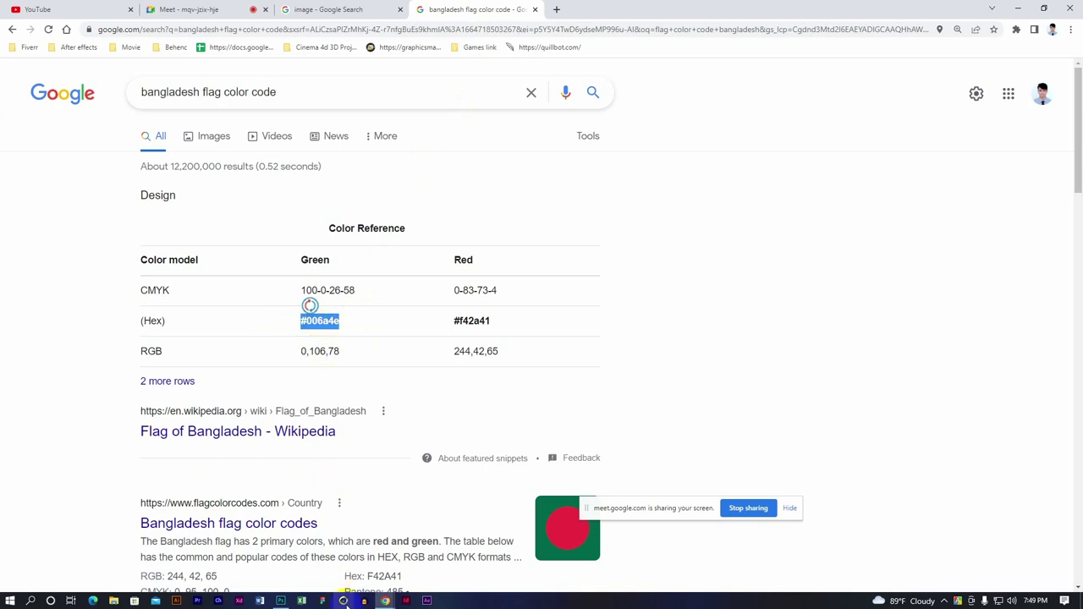
pyautogui.click(280, 600)
# Set the background colour to #006a4e and fill the rectangle selection with it
pyautogui.click(26, 236)
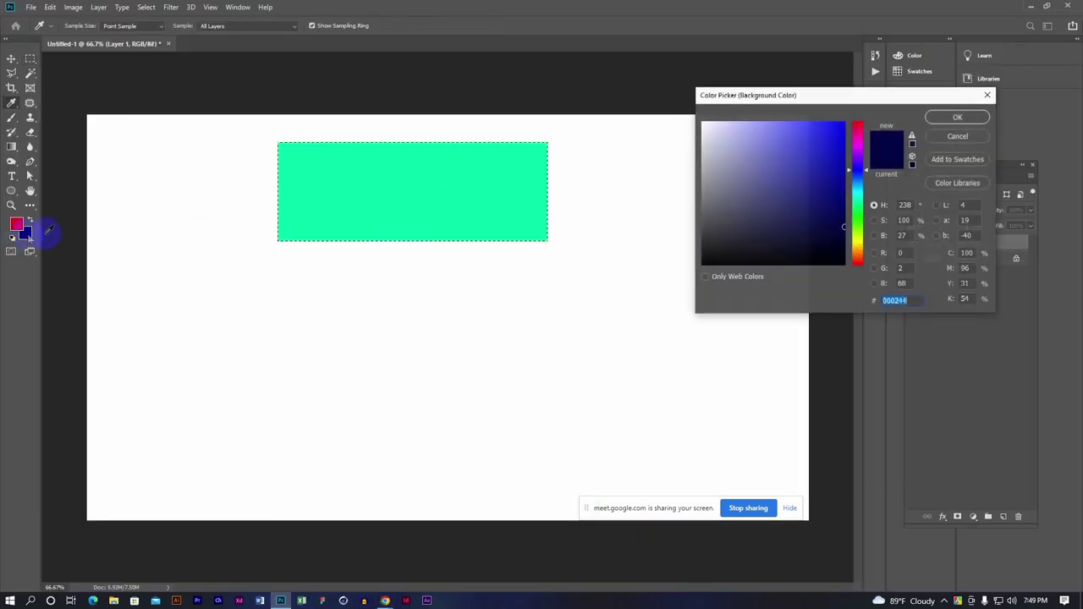
pyautogui.hotkey('ctrl', 'v')
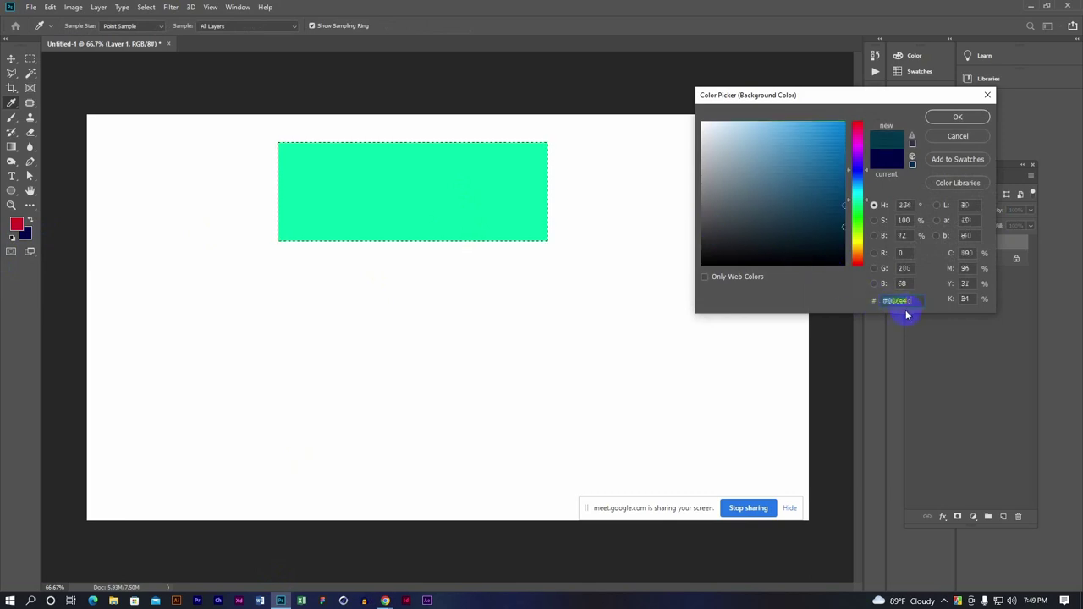
pyautogui.click(958, 118)
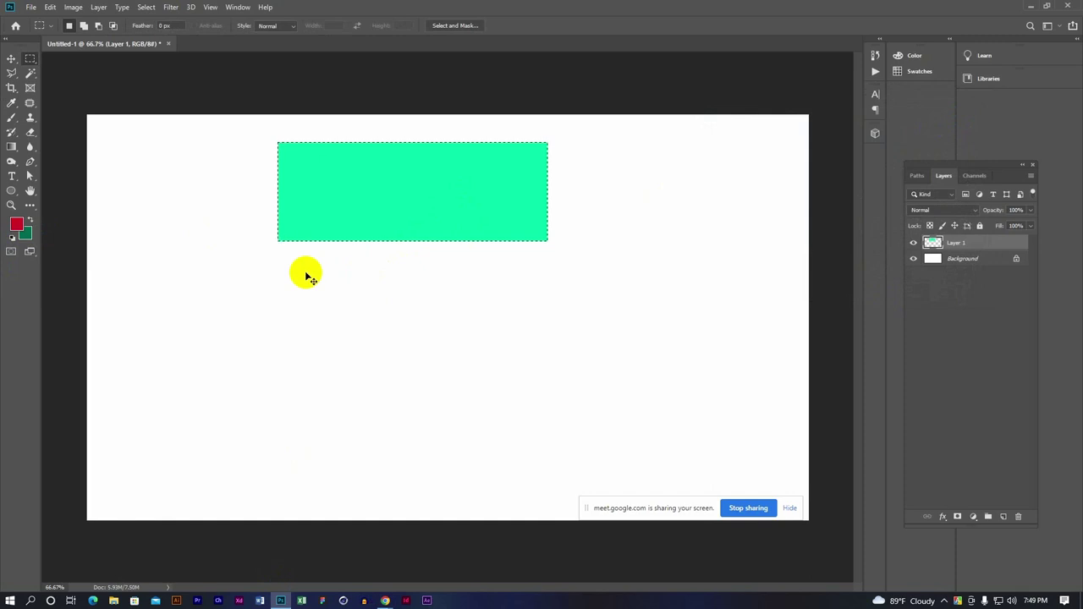
pyautogui.hotkey('ctrl', 'BackSpace')
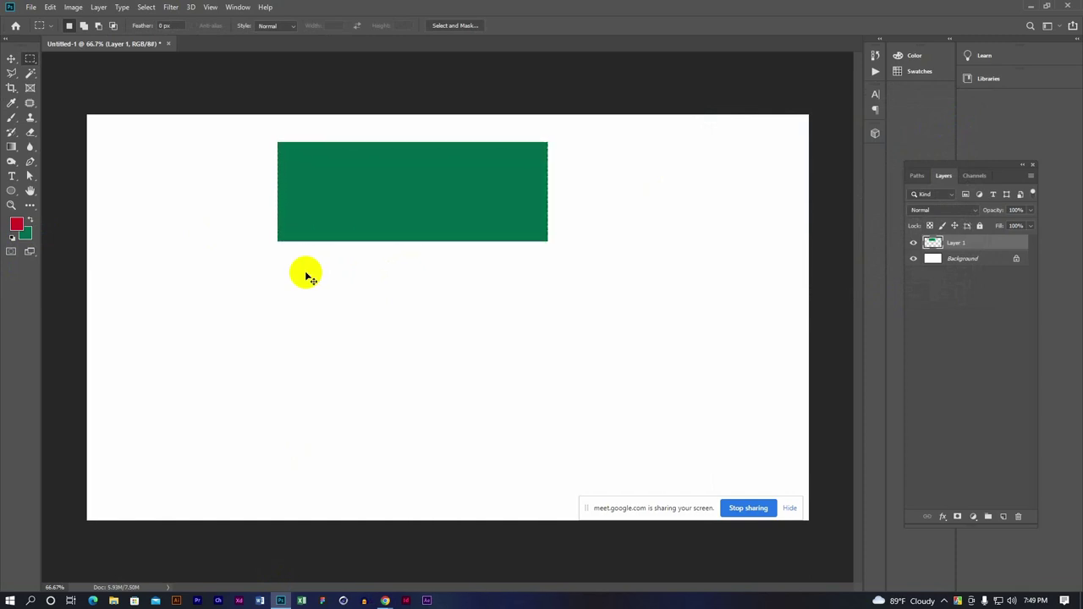
# Deselect and Free Transform the green rectangle slightly taller, to about 121% height
pyautogui.click(352, 219)
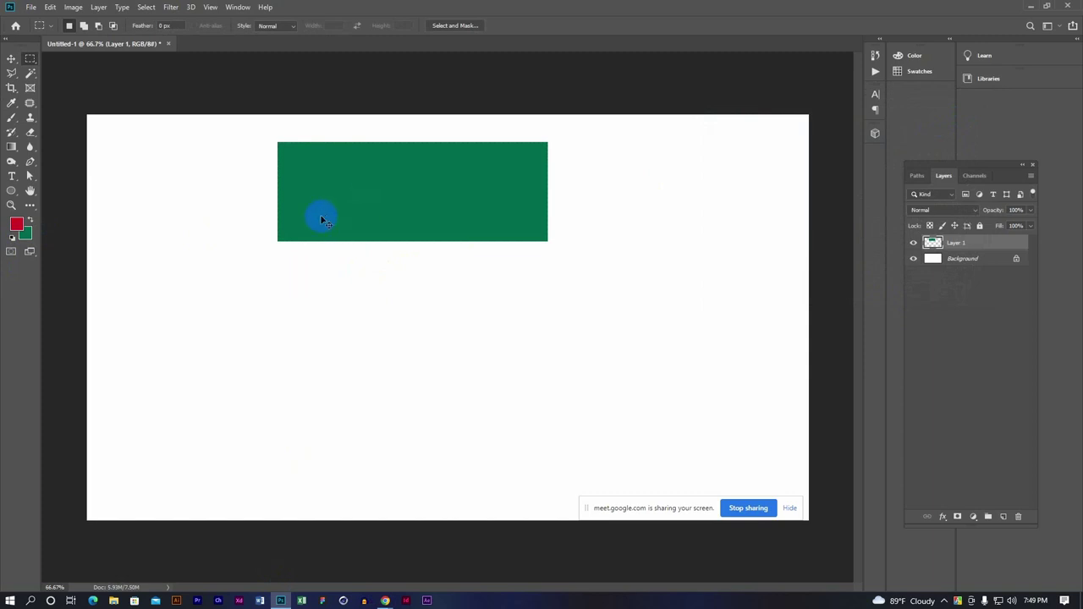
pyautogui.hotkey('ctrl', 't')
pyautogui.moveTo(412, 242); pyautogui.dragTo(412, 265)
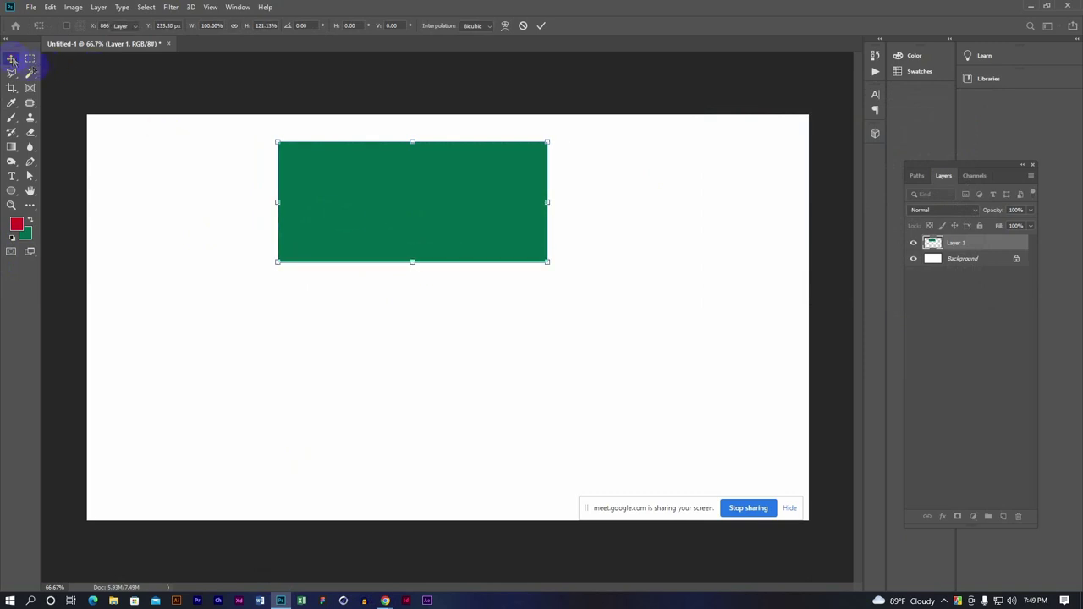
# Apply the resize, move the green rectangle right, and add an empty Layer 2 above it
pyautogui.click(11, 59)
pyautogui.moveTo(408, 199)
pyautogui.mouseDown()
pyautogui.moveTo(501, 198)
pyautogui.moveTo(510, 170)
pyautogui.moveTo(574, 170)
pyautogui.mouseUp()
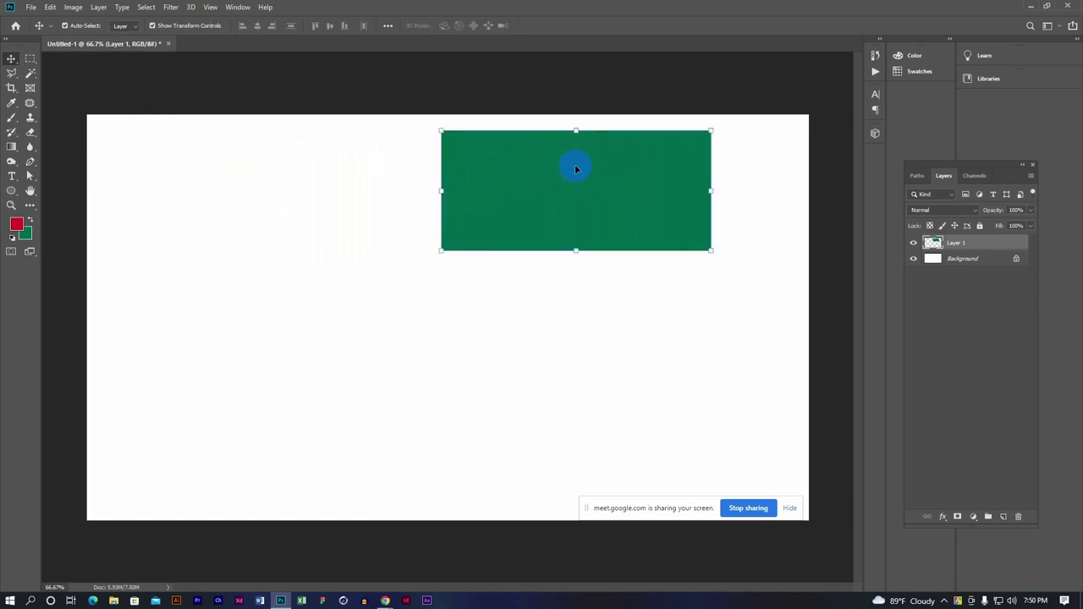
pyautogui.click(1005, 517)
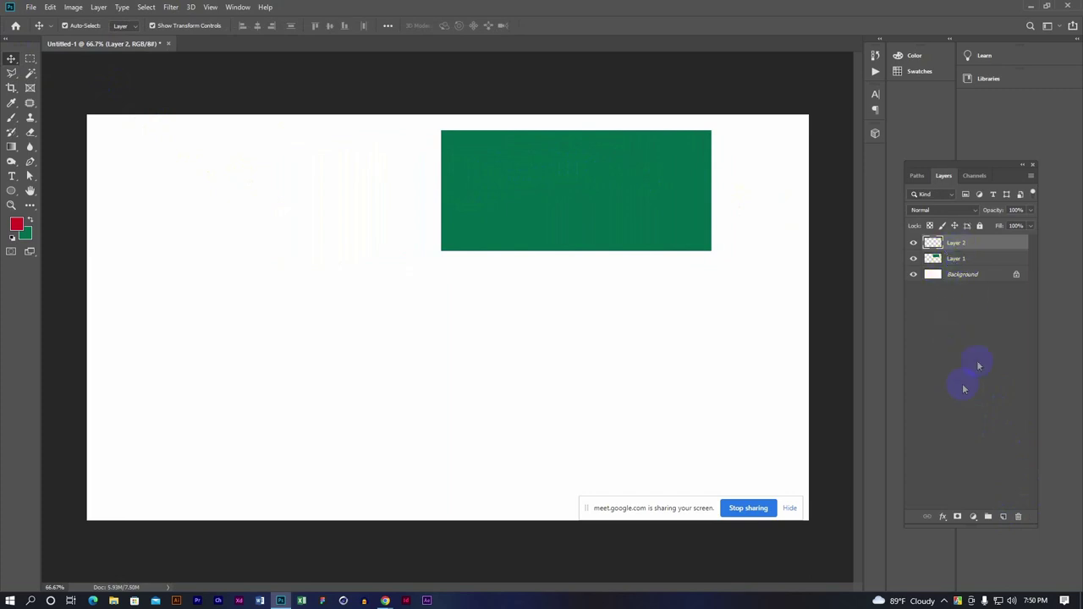
pyautogui.click(30, 61)
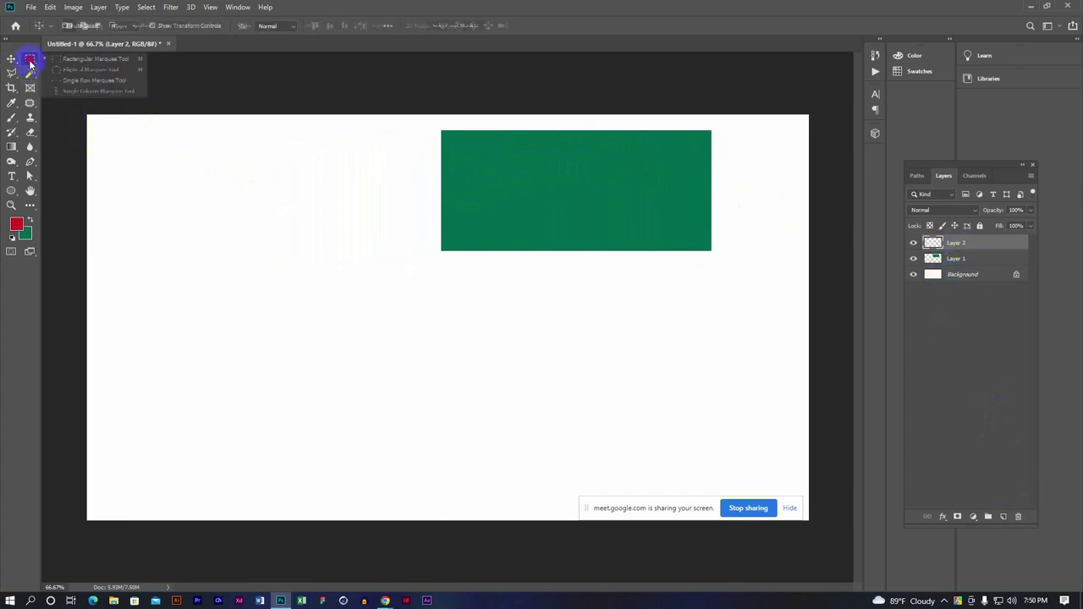
pyautogui.click(85, 74)
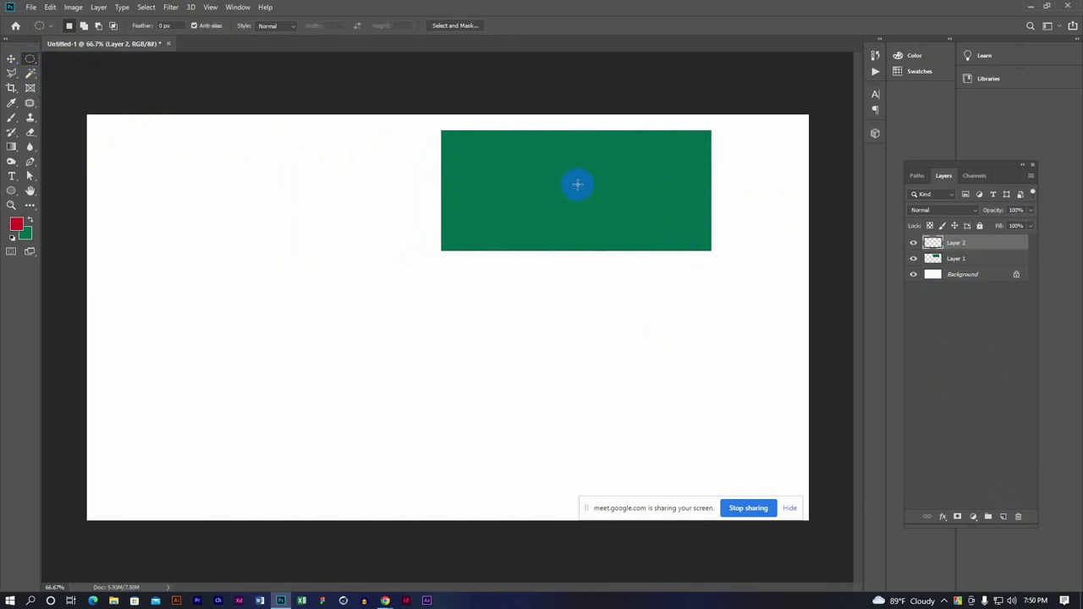
# Draw a circular selection in the middle of the green rectangle, dismissing the Fill dialog unused
pyautogui.moveTo(577, 185); pyautogui.dragTo(624, 240)
pyautogui.click(17, 225)
pyautogui.hotkey('shift', 'F5')
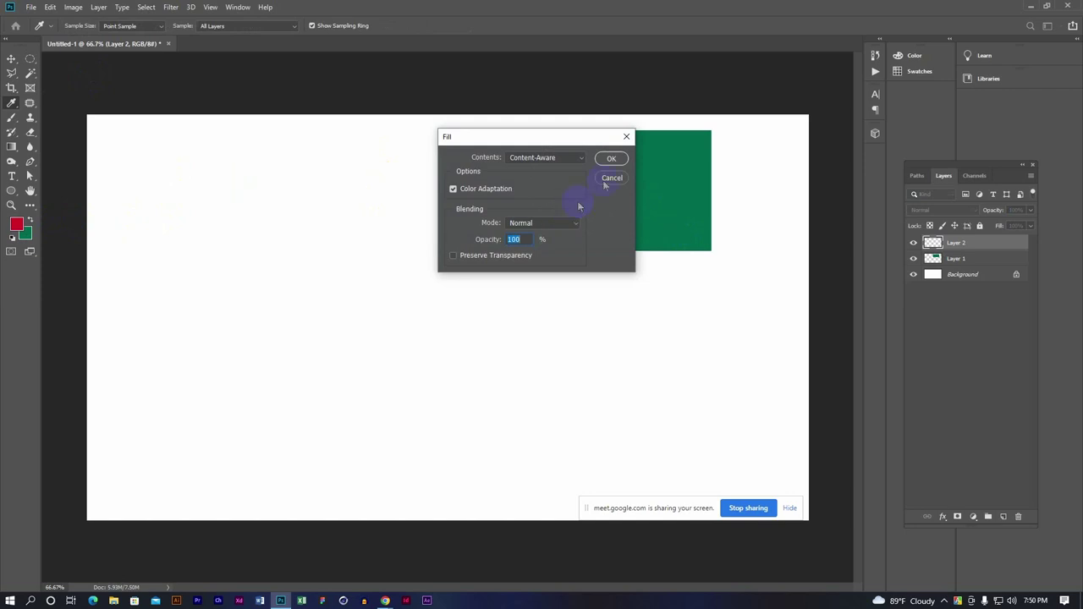
pyautogui.click(611, 177)
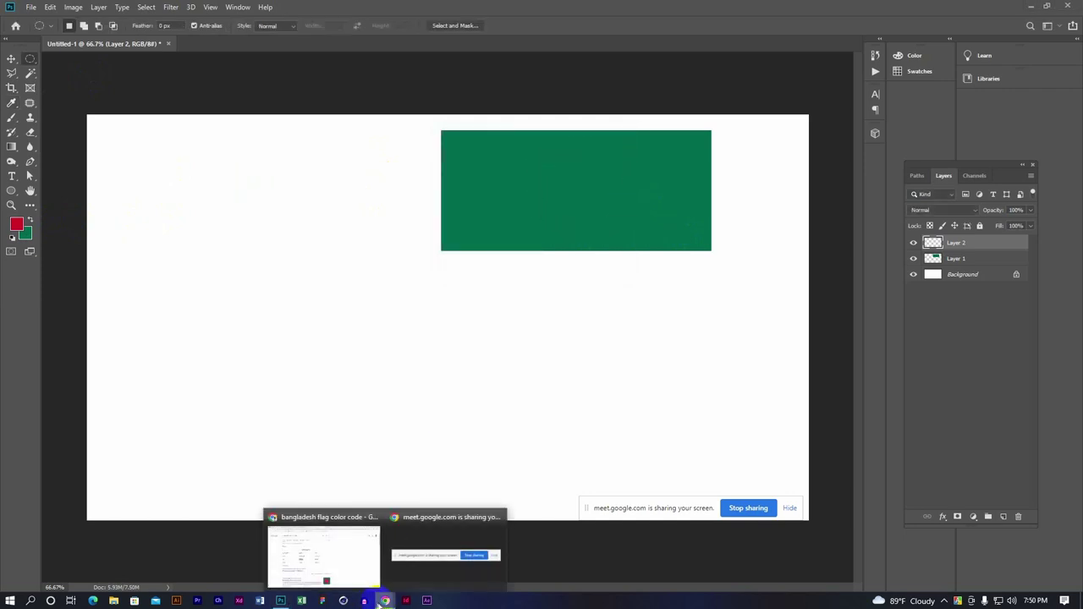
pyautogui.click(317, 550)
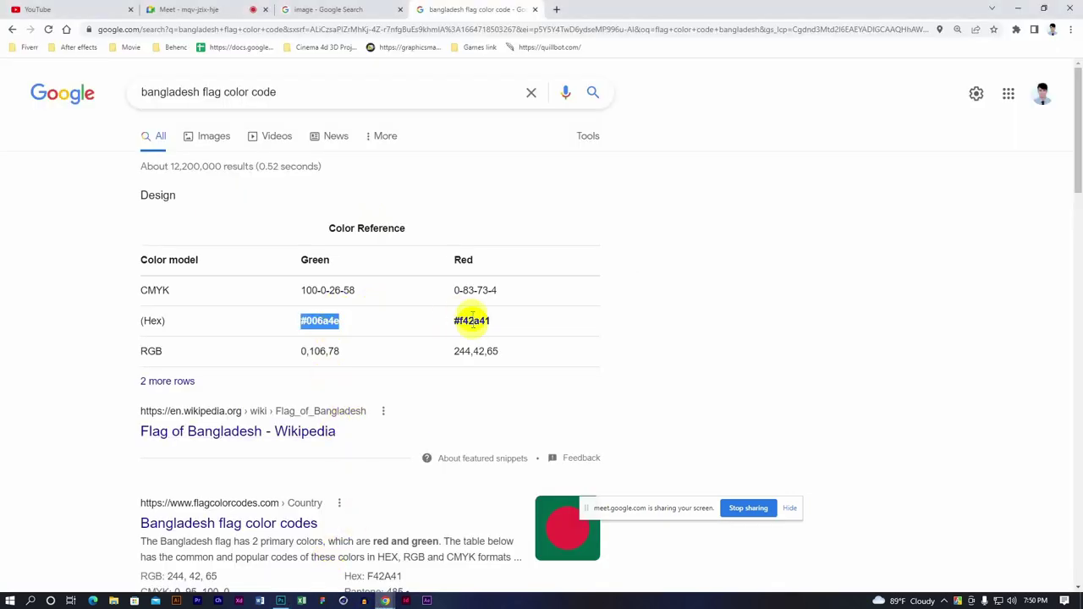
# Copy the flag red #f42a41 from Chrome and reopen Photoshop's background colour picker
pyautogui.moveTo(453, 320); pyautogui.dragTo(499, 324)
pyautogui.hotkey('ctrl', 'c')
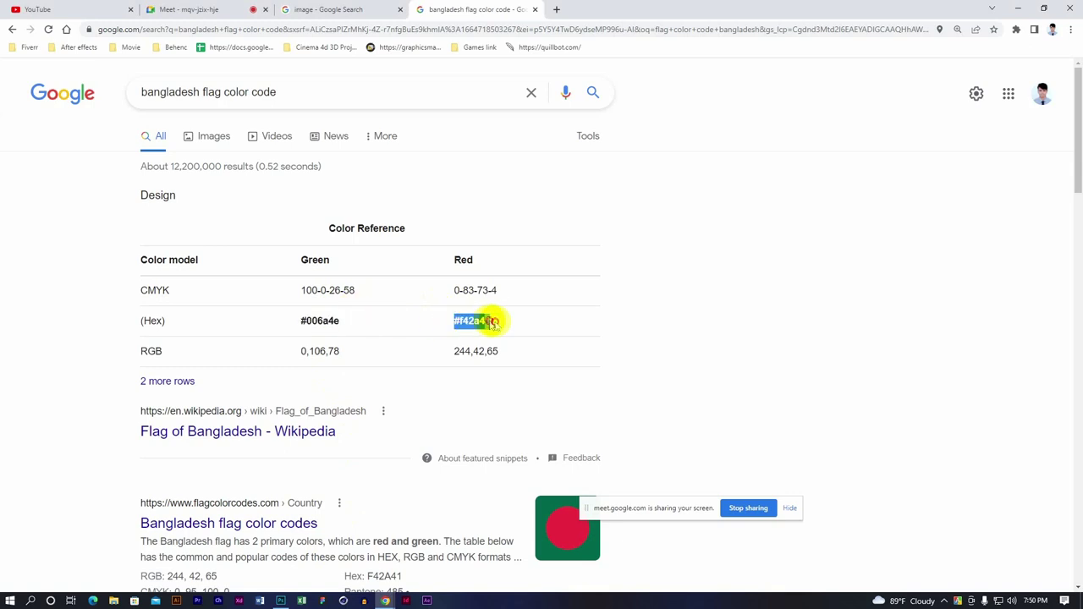
pyautogui.click(1018, 9)
pyautogui.click(25, 231)
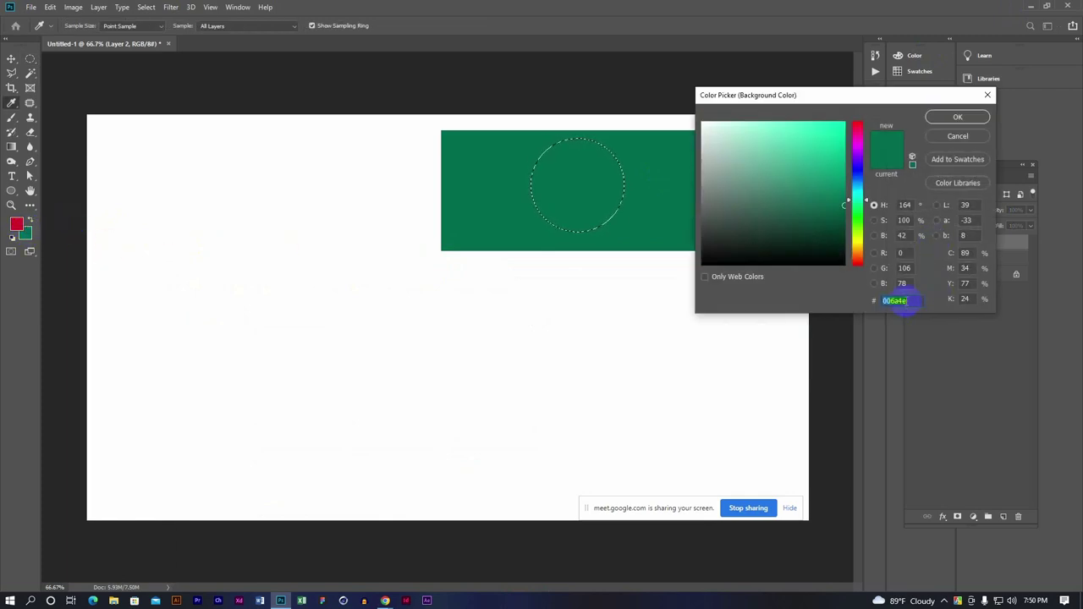
# Fill the circle with red #f42a41, deselect, and select both the circle and rectangle layers
pyautogui.hotkey('ctrl', 'v')
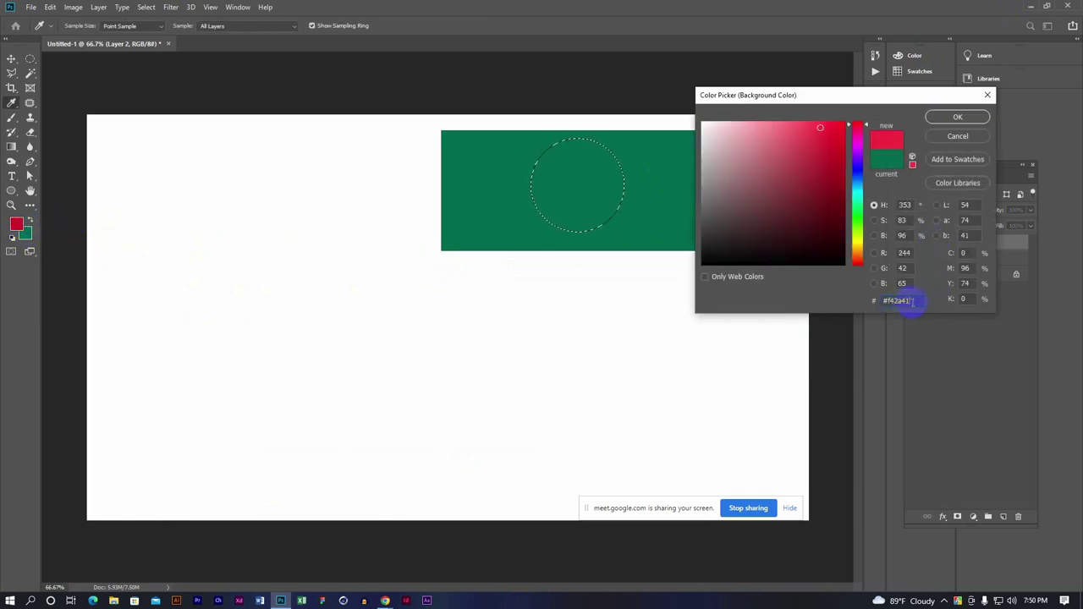
pyautogui.click(951, 120)
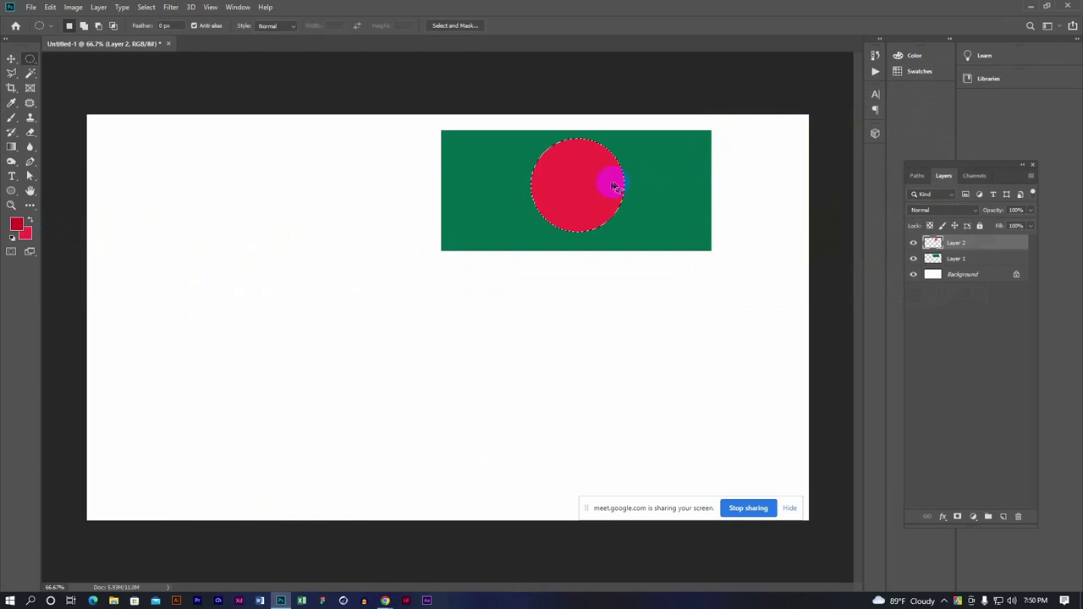
pyautogui.click(575, 190)
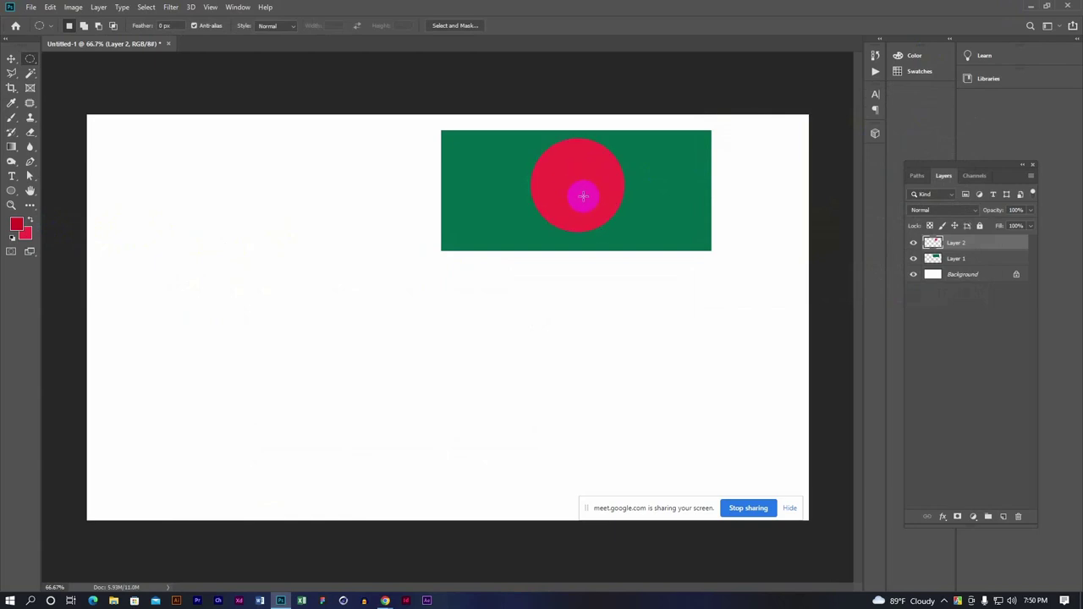
pyautogui.click(11, 59)
pyautogui.click(576, 184)
pyautogui.keyDown('shift'); pyautogui.click(681, 190); pyautogui.keyUp('shift')
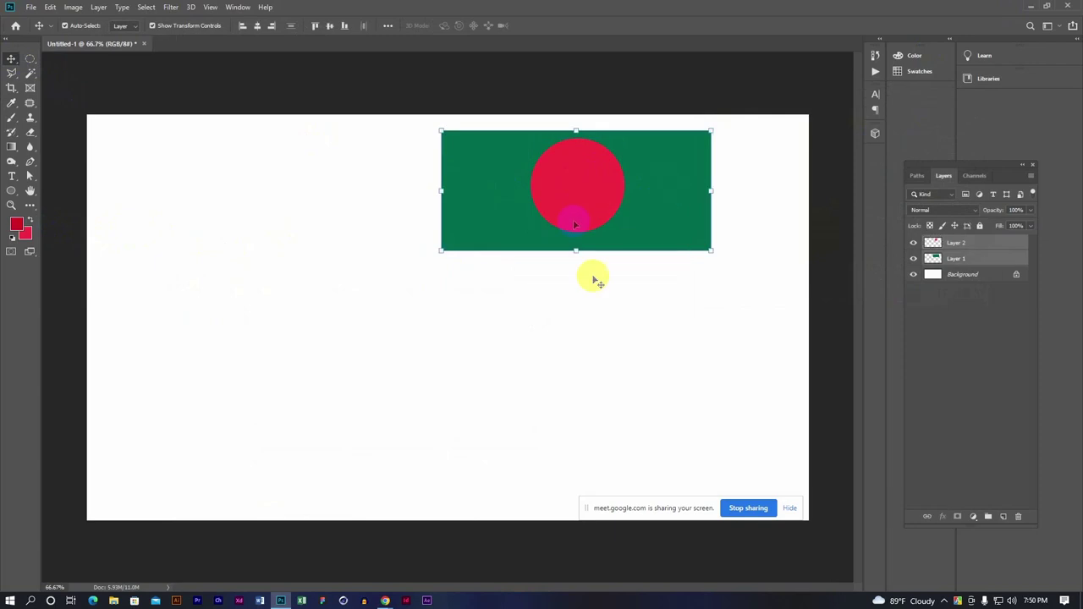
# With Layer 1 and Layer 2 selected, align the red circle's vertical centre to the rectangle
pyautogui.click(957, 245)
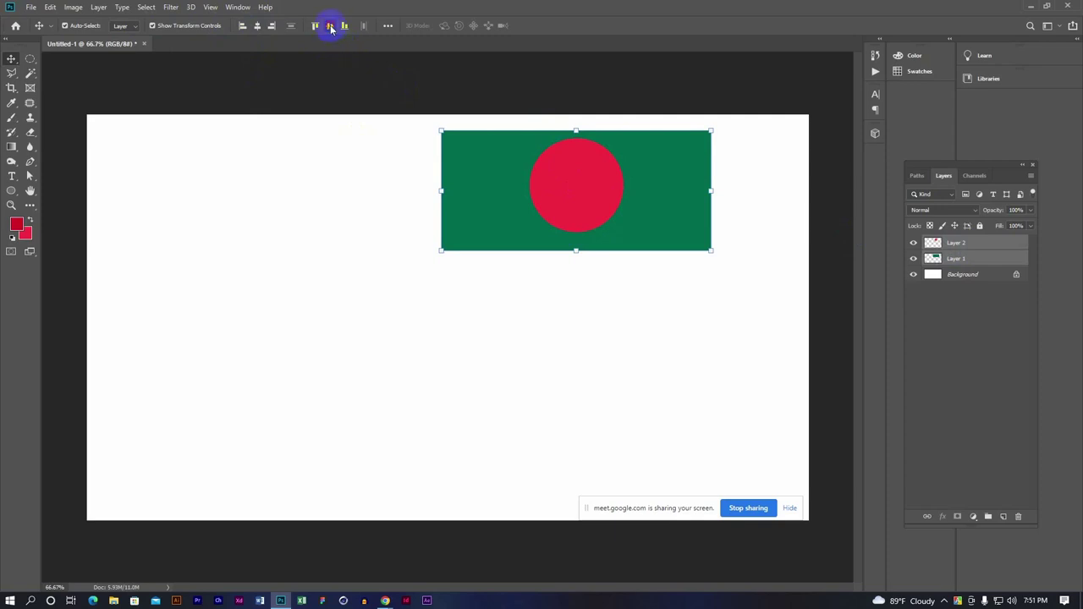
pyautogui.click(508, 300)
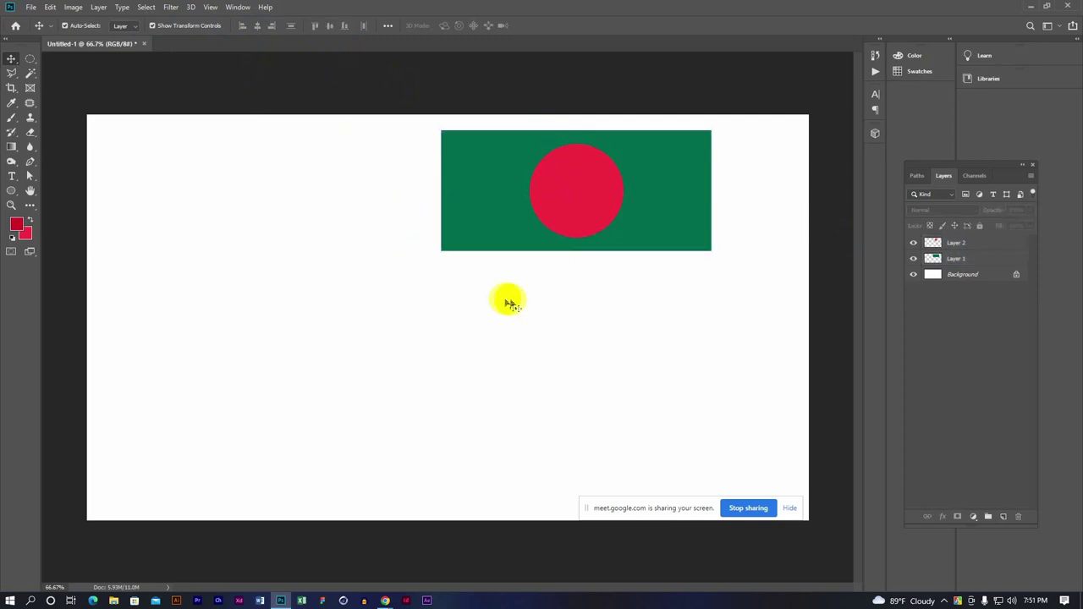
pyautogui.click(31, 61)
# Outline a circle below the flag, add empty Layer 3, and show Chrome's flag colour results
pyautogui.moveTo(290, 299); pyautogui.dragTo(411, 415)
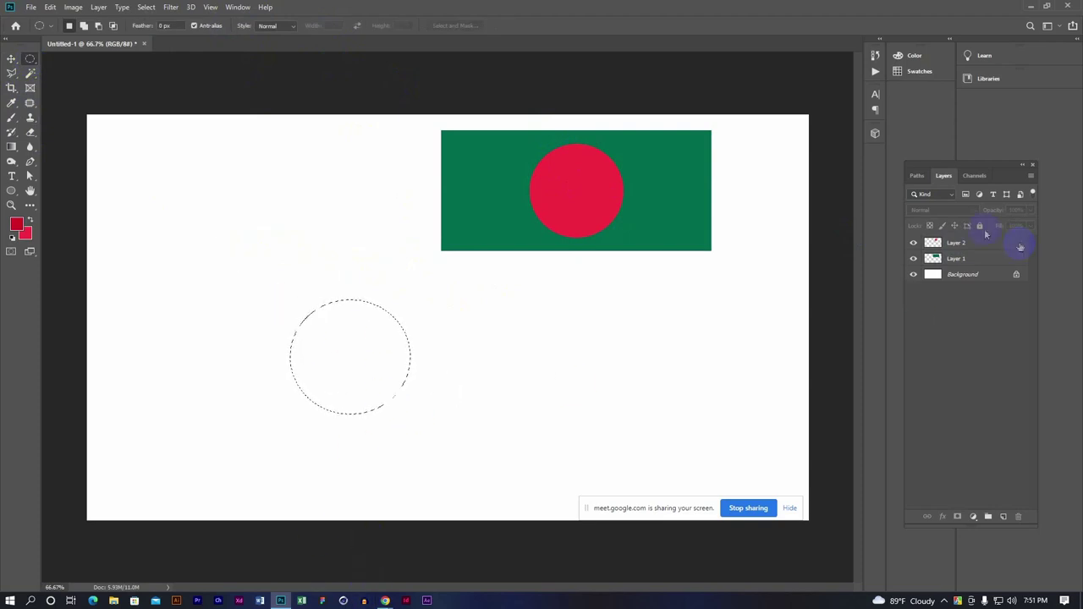
pyautogui.click(1003, 516)
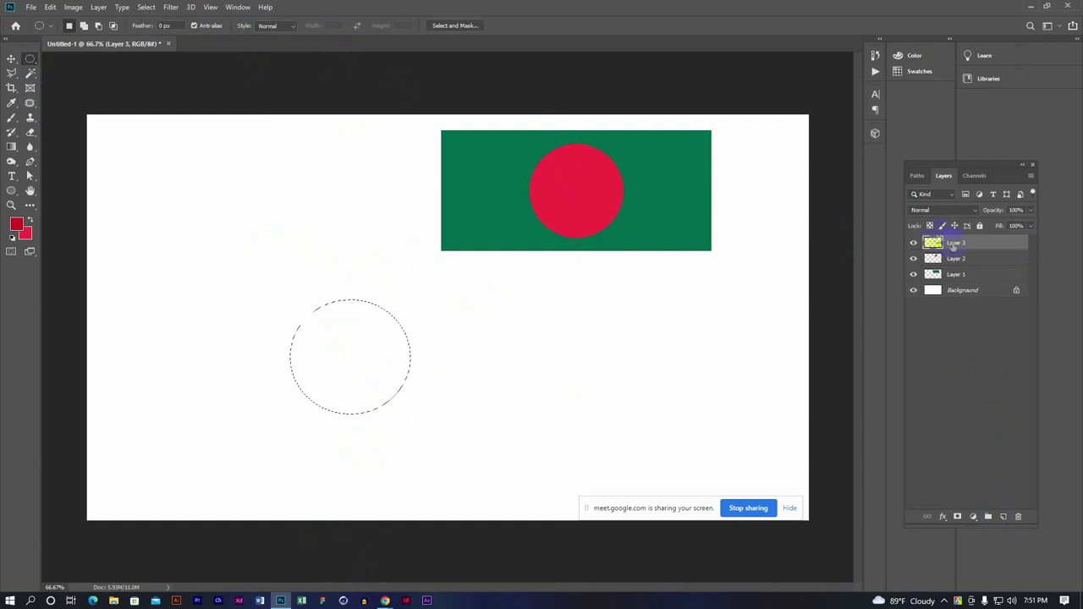
pyautogui.click(385, 601)
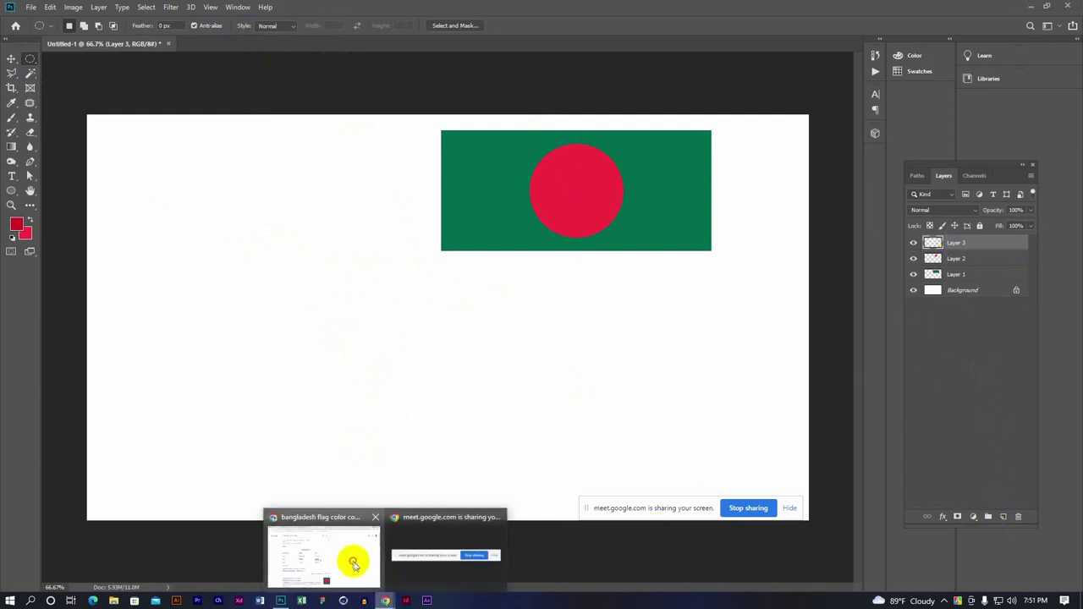
pyautogui.click(354, 565)
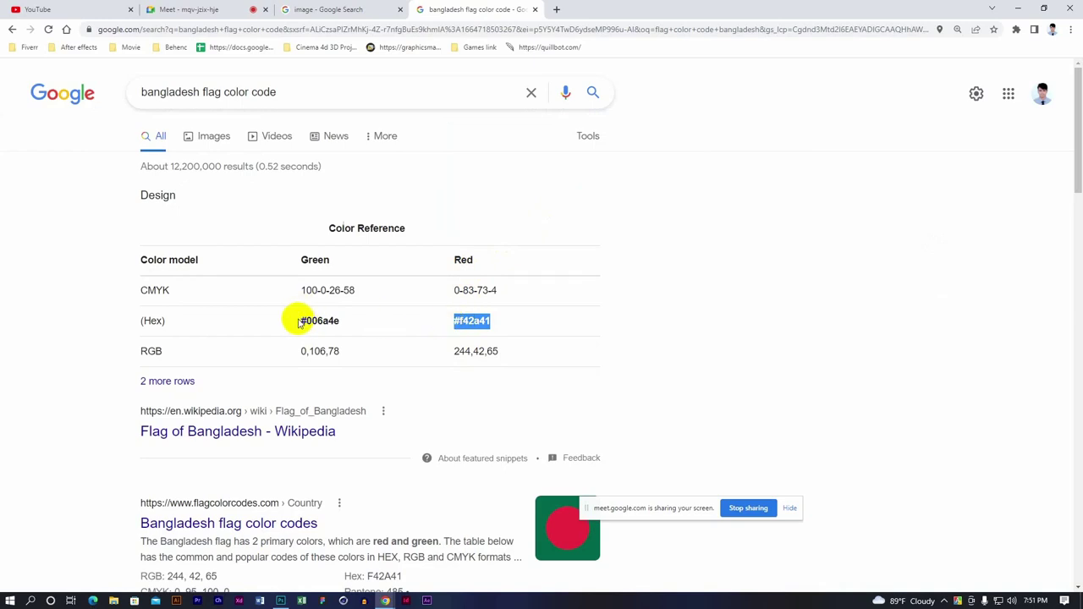
# Select the green hex #006a4e, then the red hex #f42a41, in Chrome's results
pyautogui.moveTo(299, 322); pyautogui.dragTo(339, 321)
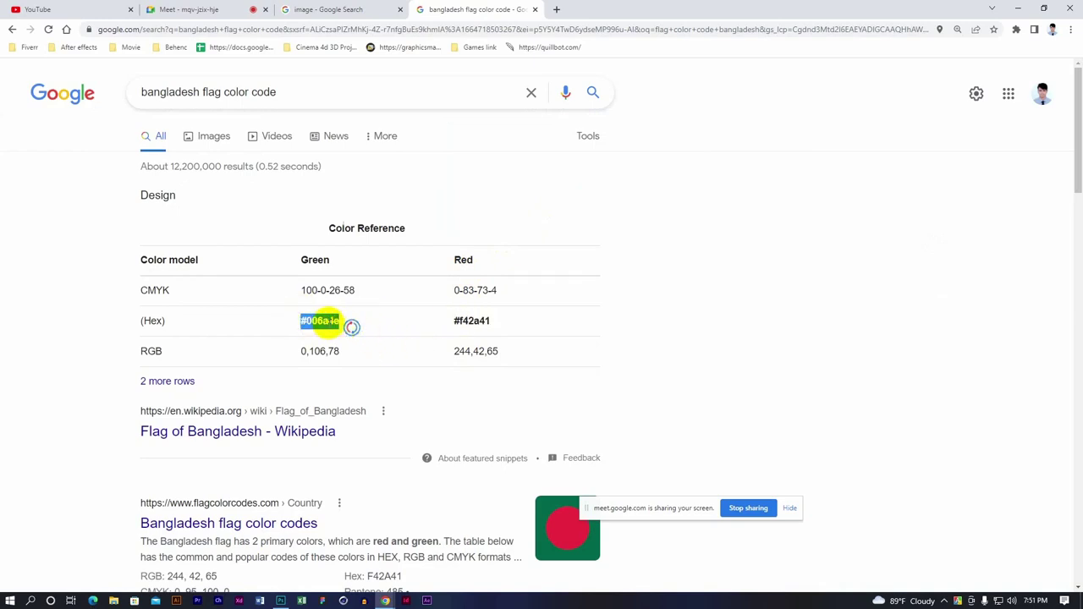
pyautogui.moveTo(452, 320); pyautogui.dragTo(488, 319)
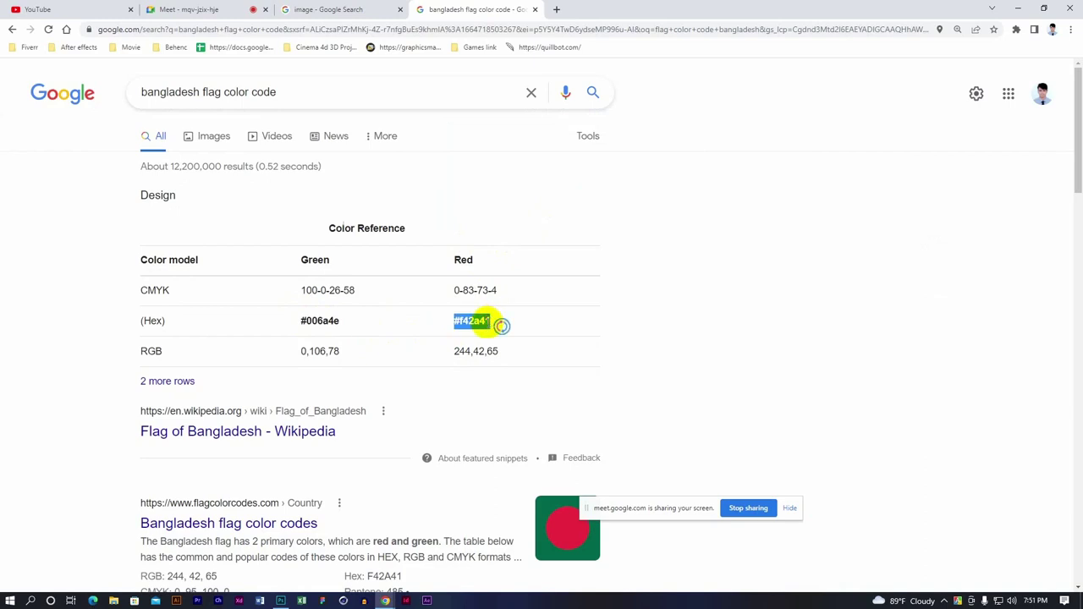
# Set the background colour to #f42a41 and fill the circle selection on Layer 3 with it
pyautogui.click(1017, 9)
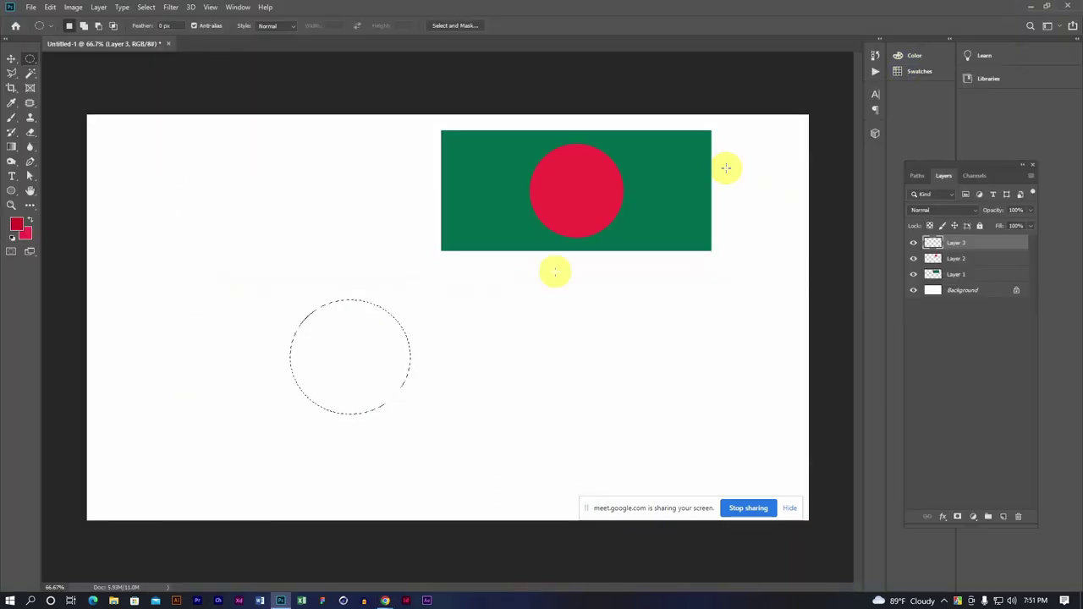
pyautogui.click(28, 234)
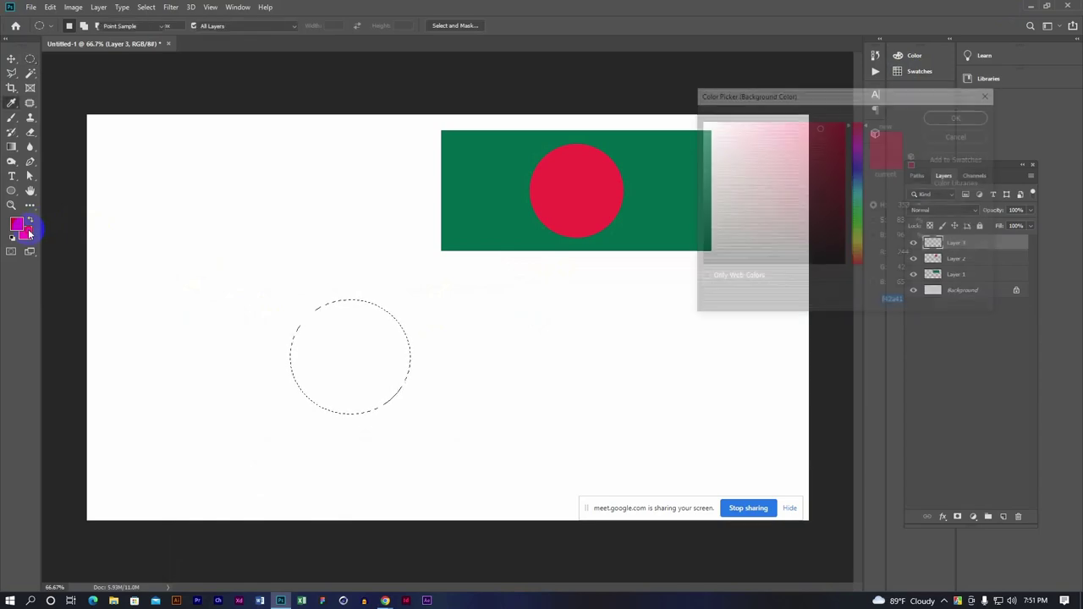
pyautogui.click(913, 301)
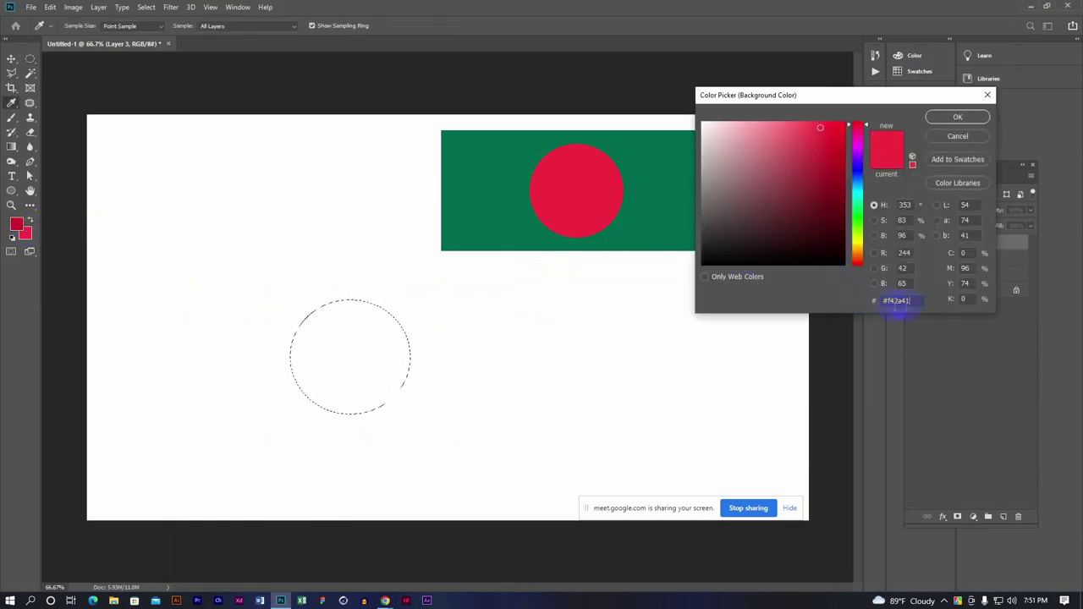
pyautogui.click(958, 119)
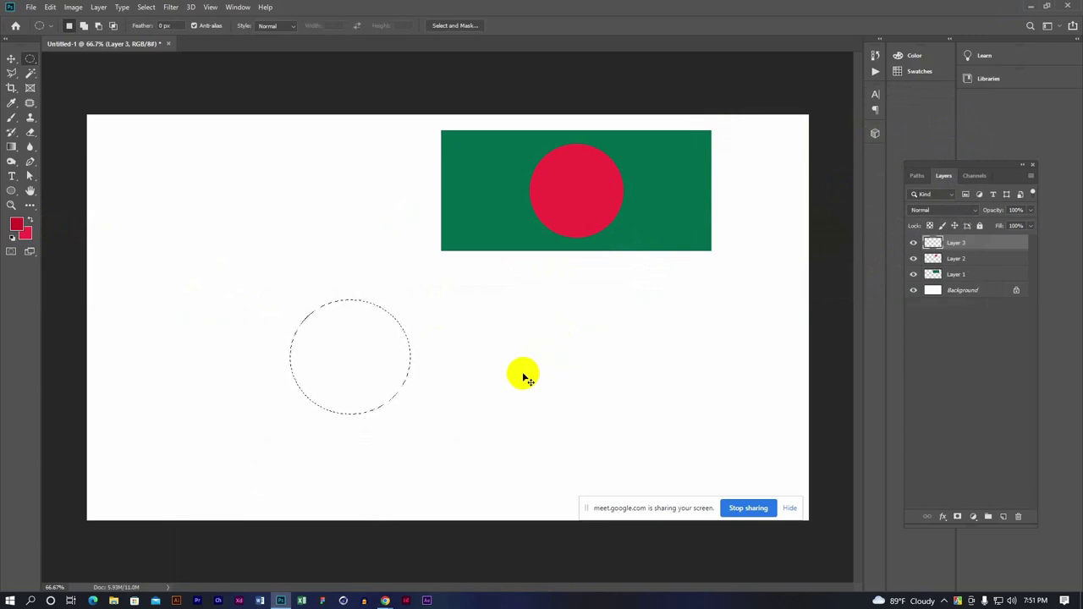
pyautogui.hotkey('alt', 'BackSpace')
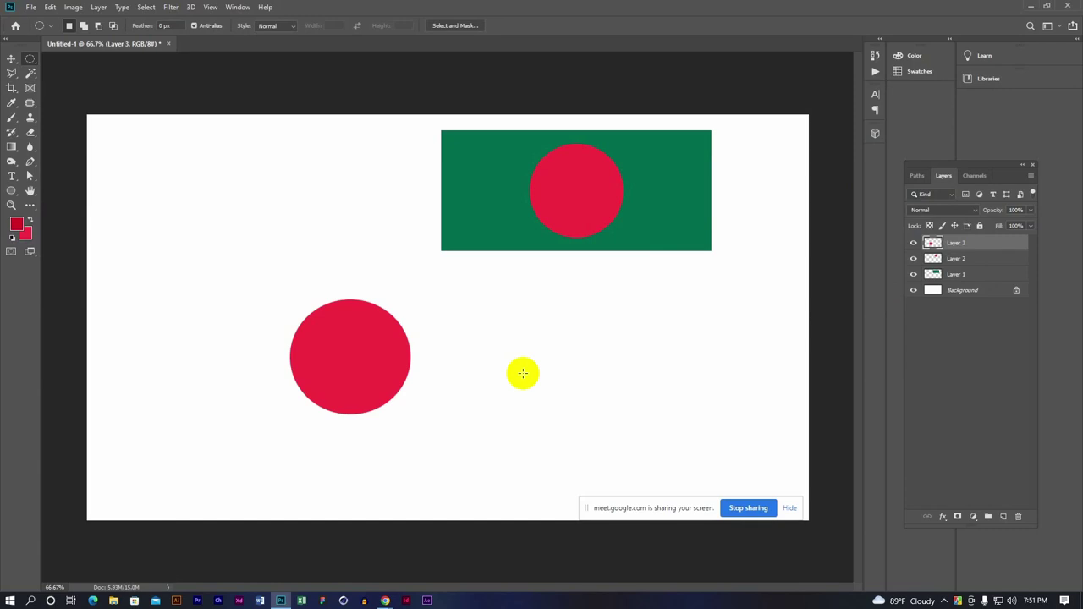
# Select the trial red circle below the flag with the Move tool and delete its layer
pyautogui.click(12, 59)
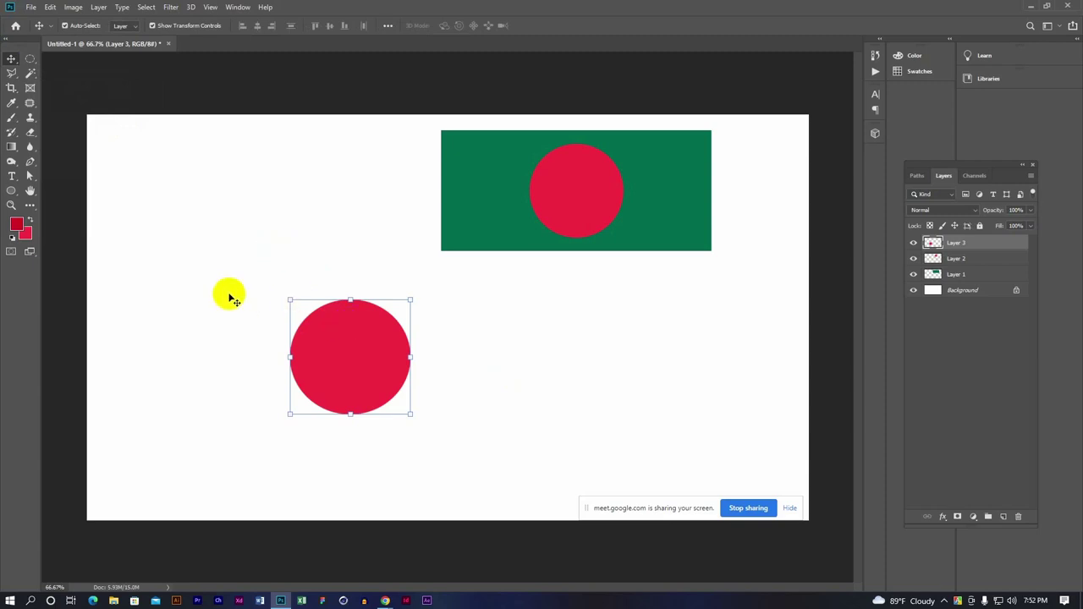
pyautogui.click(375, 363)
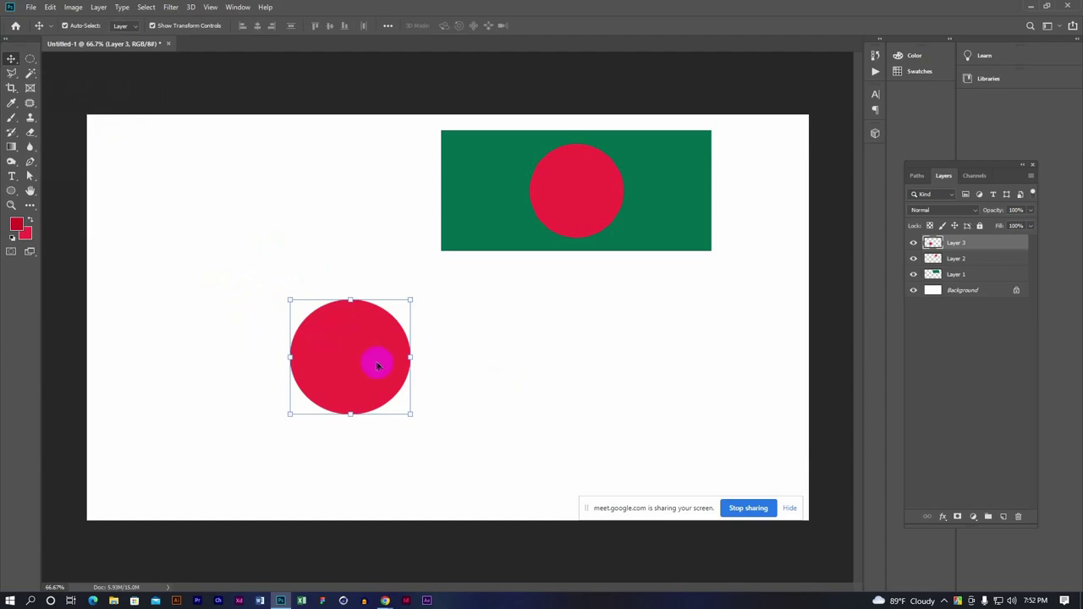
pyautogui.press('Delete')
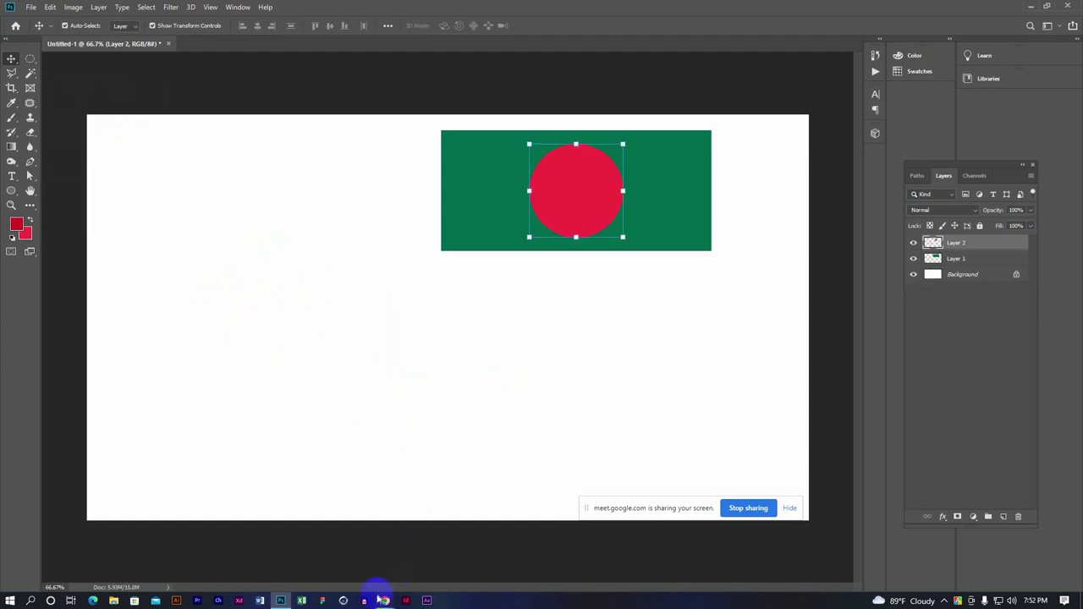
# Select the flag's green and red circle layers and reconfirm the background colour
pyautogui.click(482, 195)
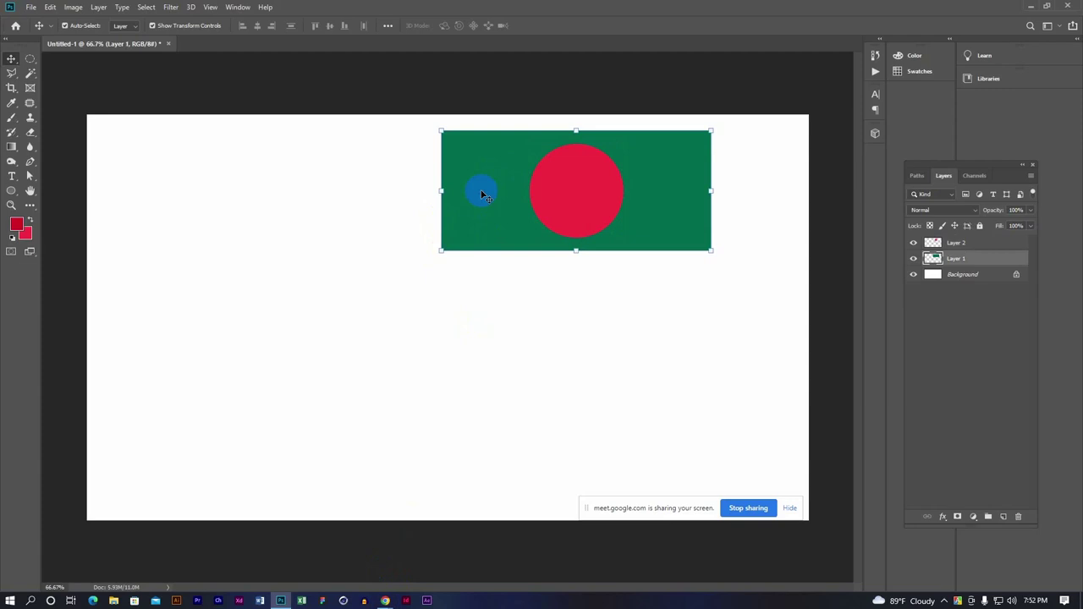
pyautogui.click(571, 188)
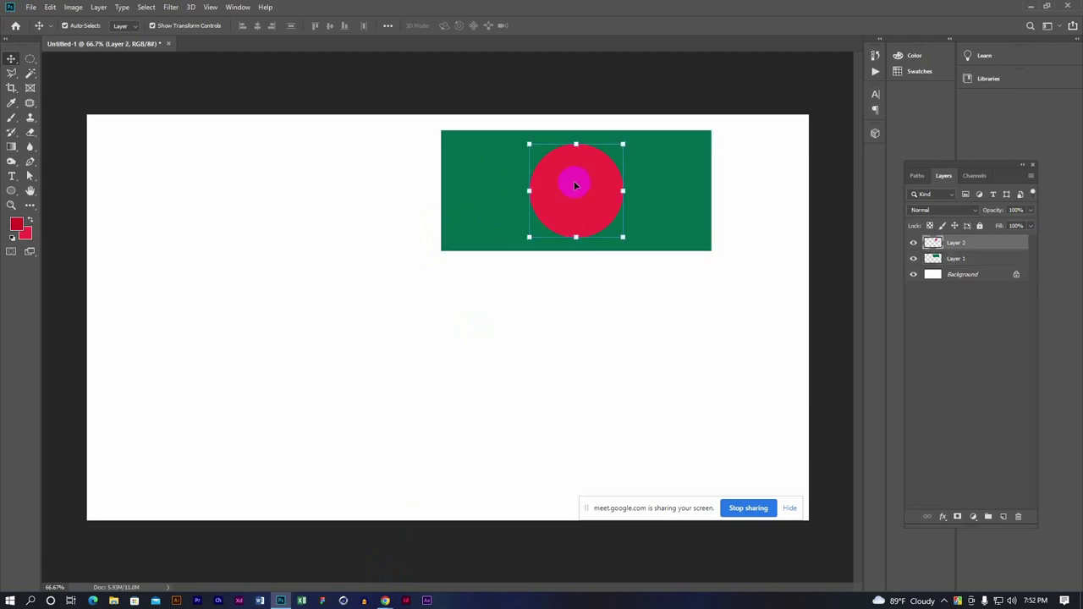
pyautogui.click(26, 234)
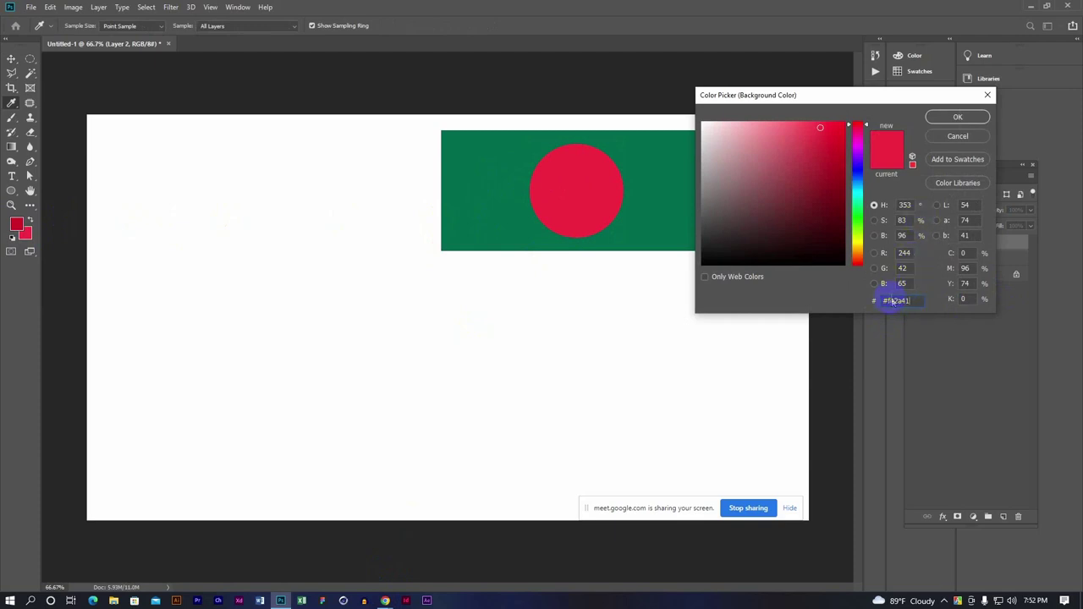
pyautogui.click(958, 118)
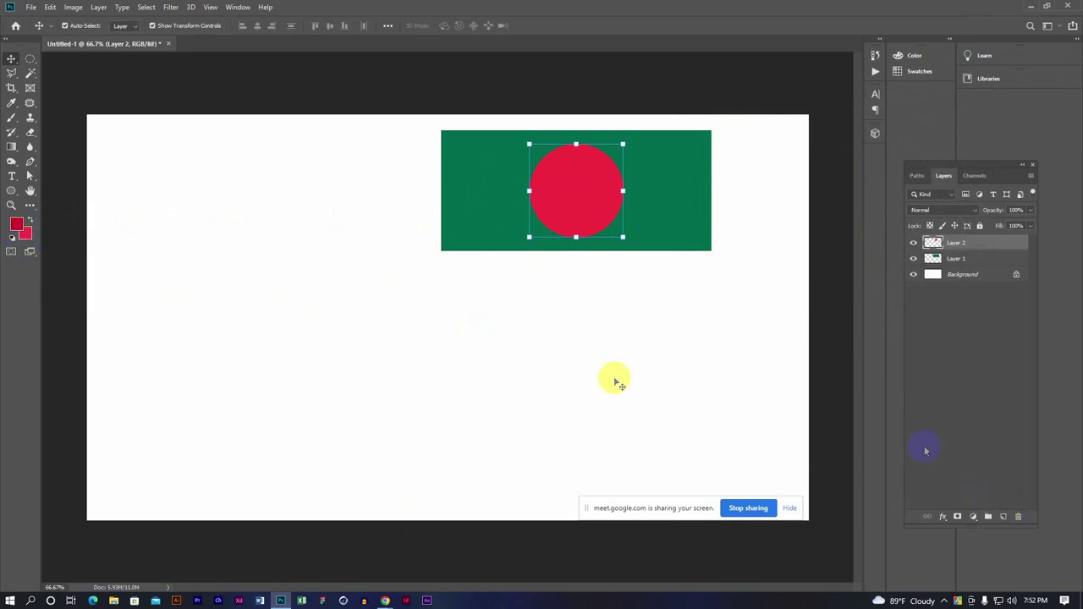
# On a new layer, fill an oval selection left of the flag with red
pyautogui.click(1005, 518)
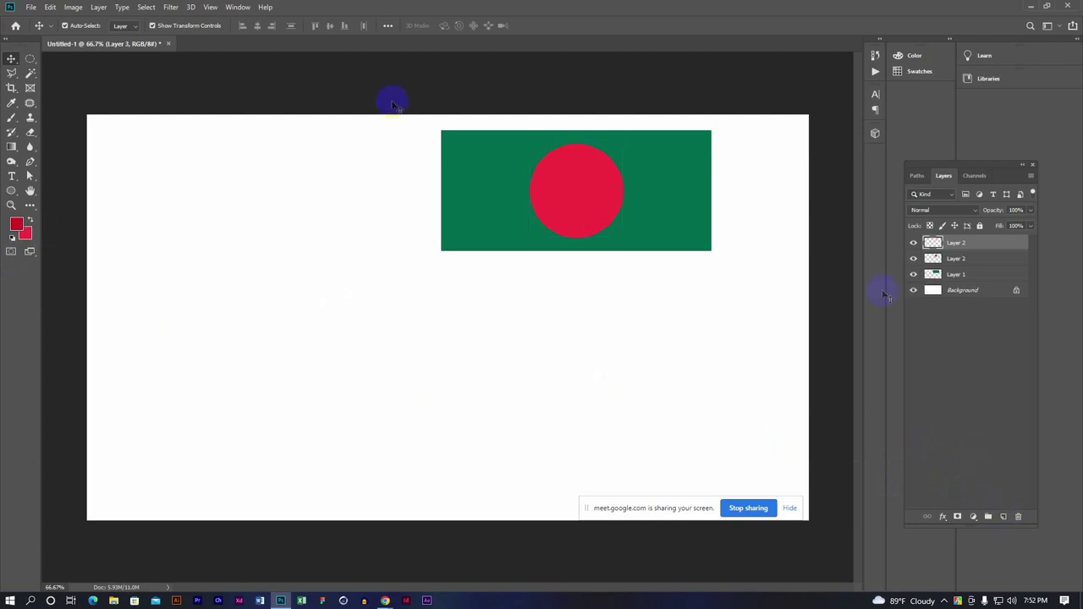
pyautogui.click(29, 59)
pyautogui.moveTo(237, 256); pyautogui.dragTo(347, 361)
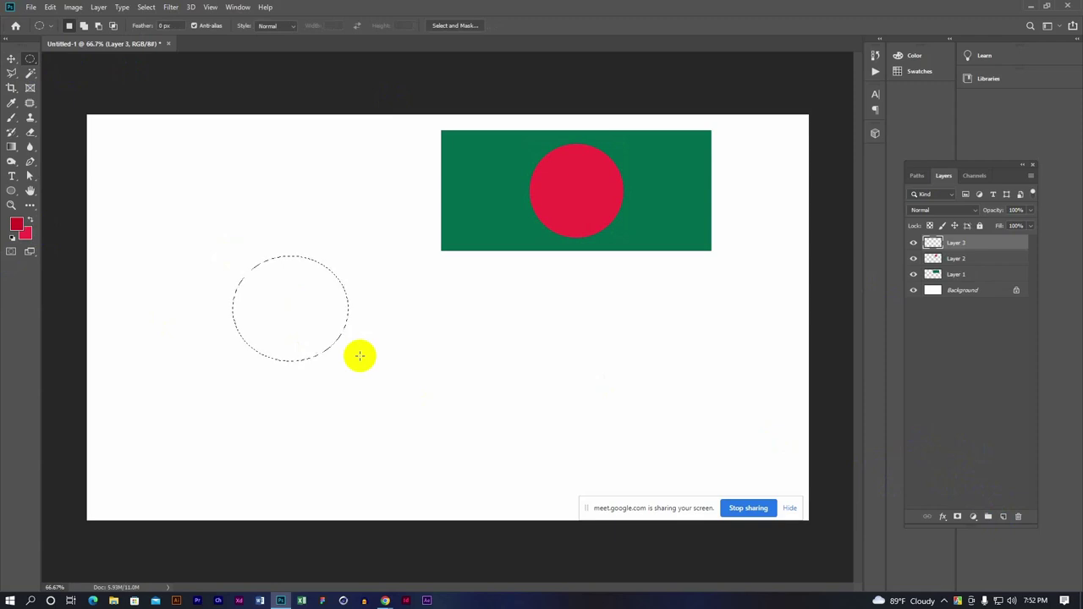
pyautogui.hotkey('alt', 'BackSpace')
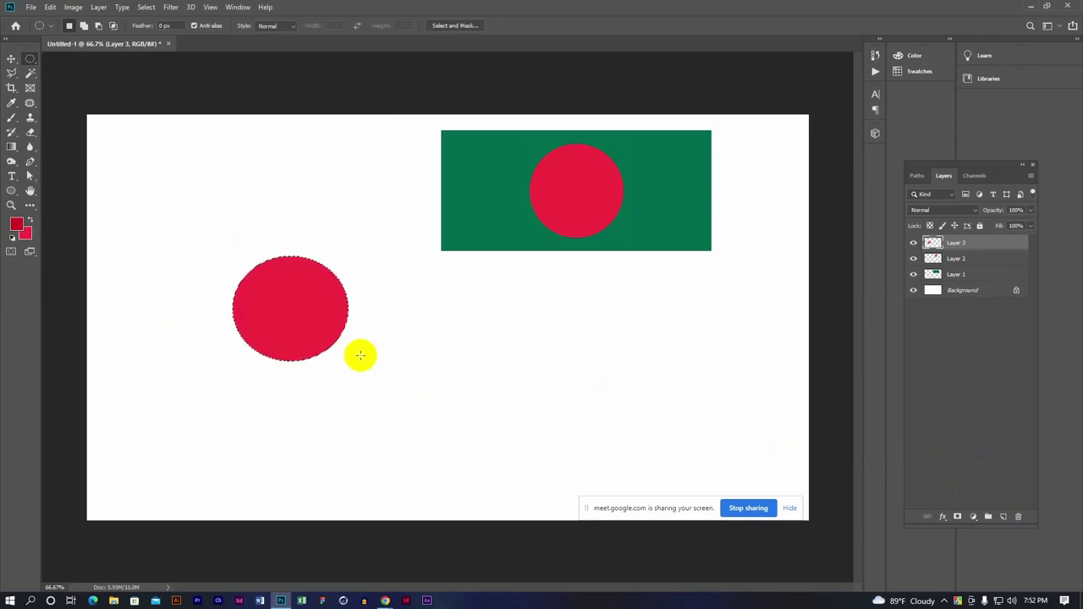
# Deselect the trial red oval and delete its layer
pyautogui.click(11, 59)
pyautogui.click(288, 306)
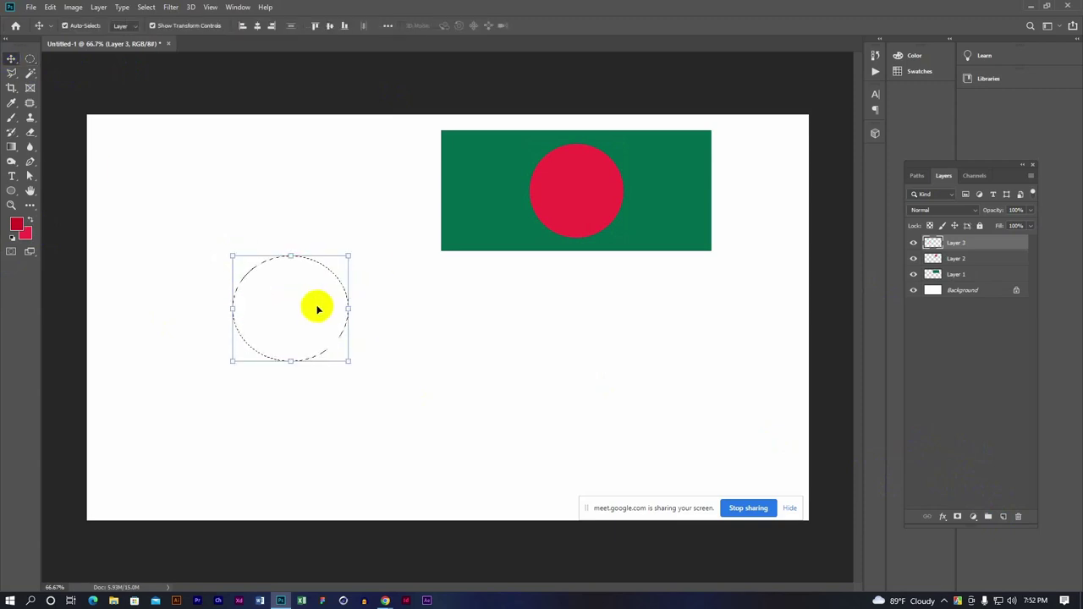
pyautogui.hotkey('ctrl', 'd')
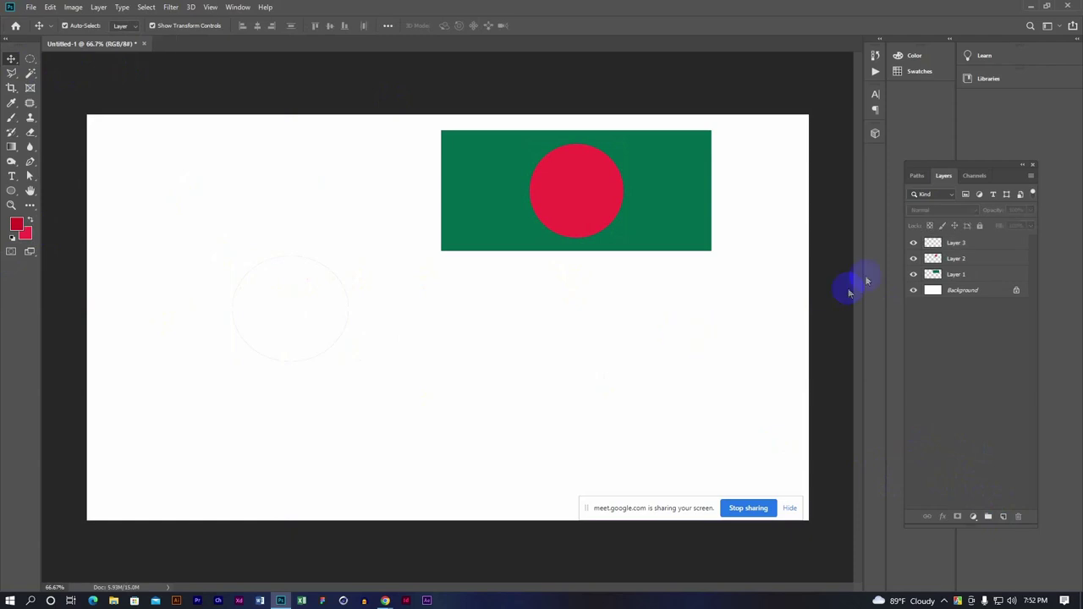
pyautogui.click(956, 244)
pyautogui.press('Delete')
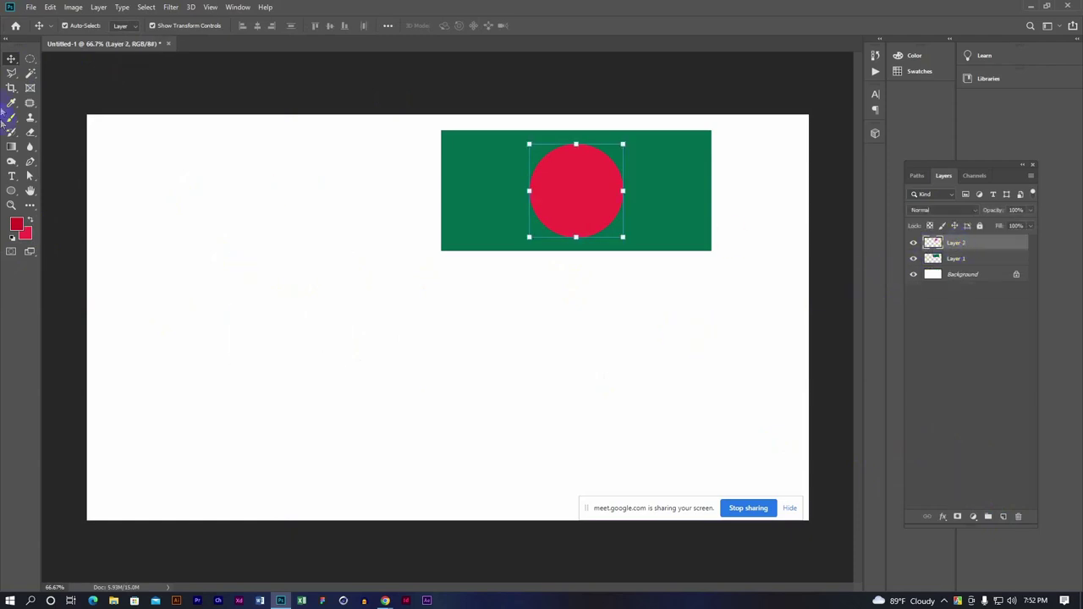
pyautogui.click(31, 61)
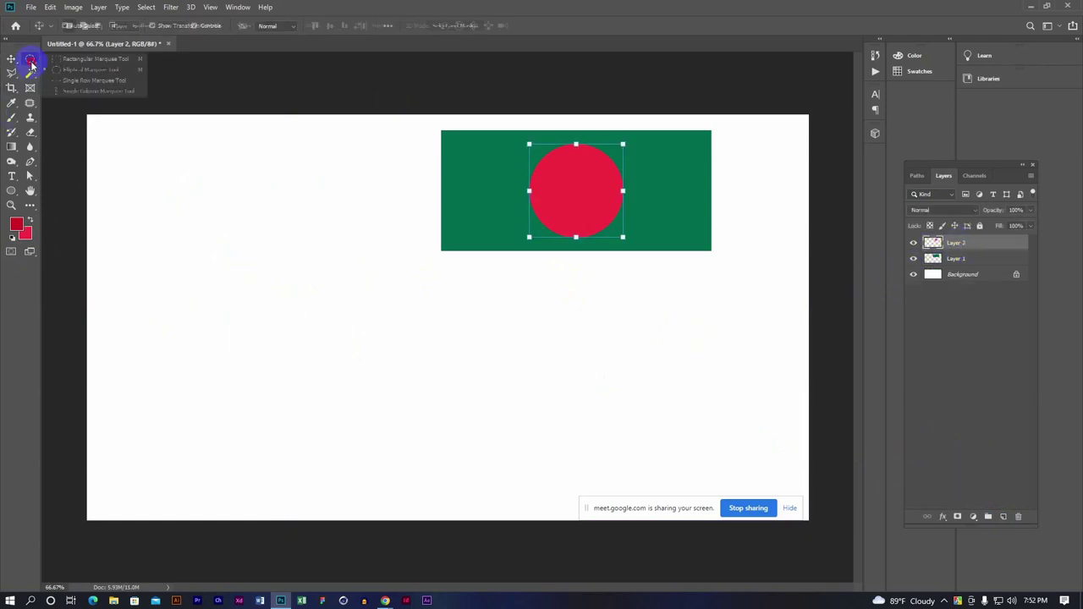
# Mark a tall thin pole rectangle along the flag's left edge on a new Layer 3
pyautogui.click(75, 60)
pyautogui.moveTo(426, 124)
pyautogui.mouseDown()
pyautogui.moveTo(437, 435)
pyautogui.moveTo(438, 417)
pyautogui.mouseUp()
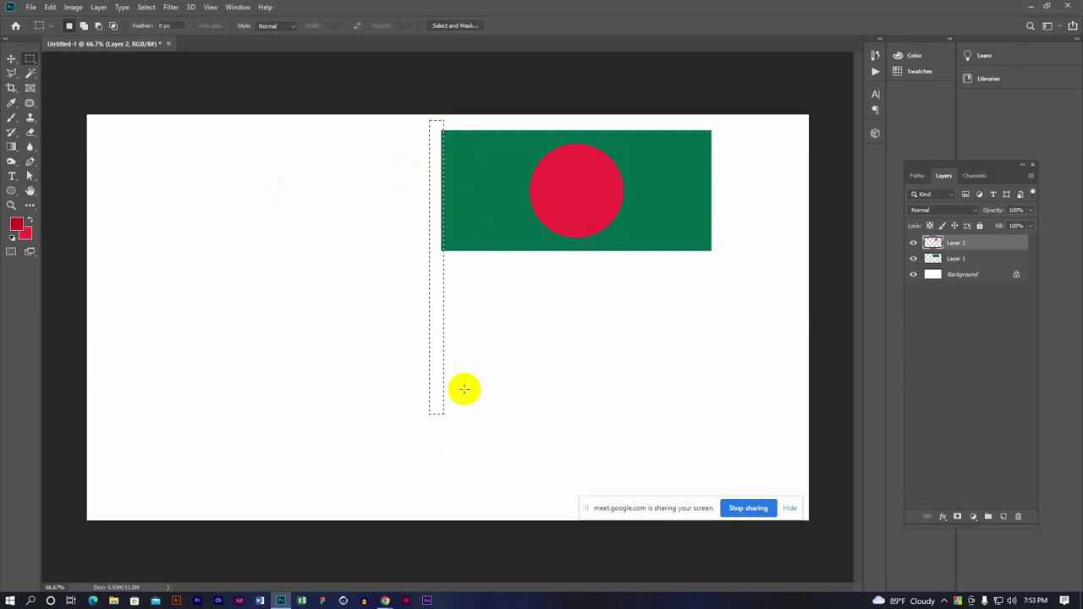
pyautogui.click(532, 233)
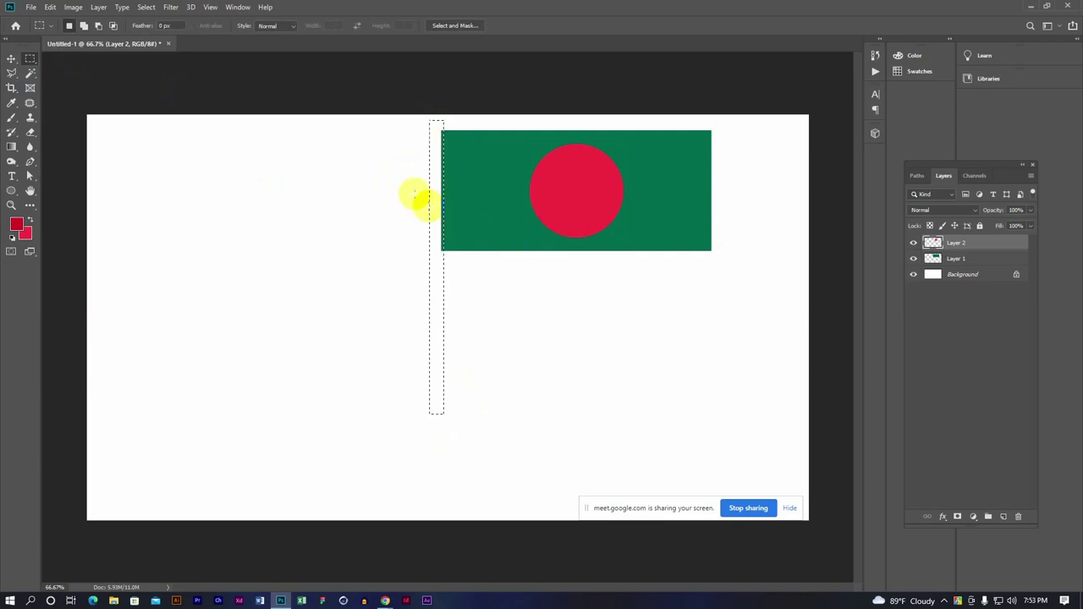
pyautogui.click(1002, 517)
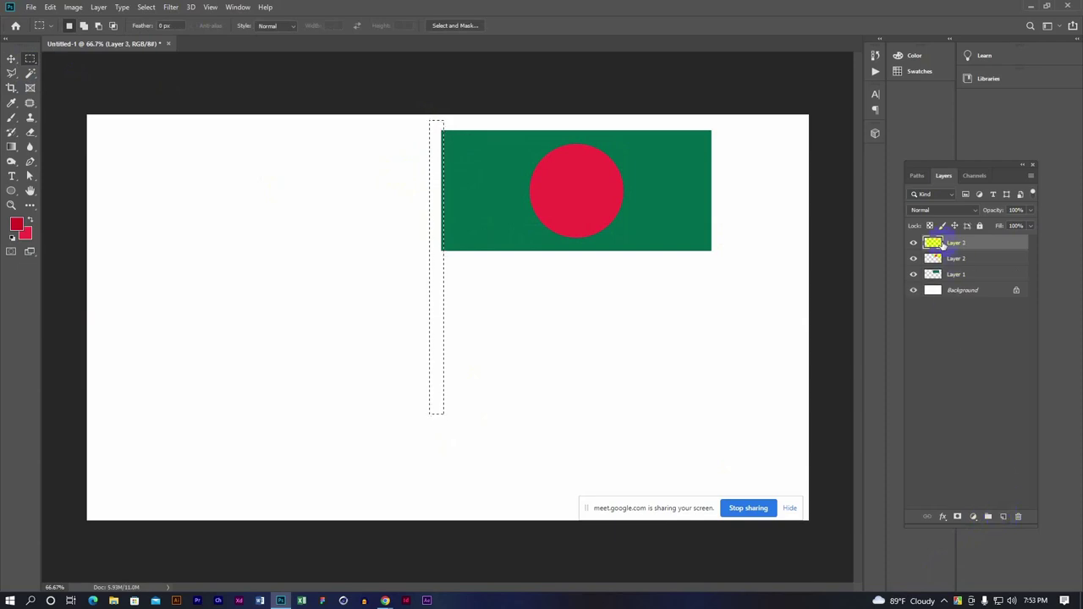
pyautogui.click(25, 236)
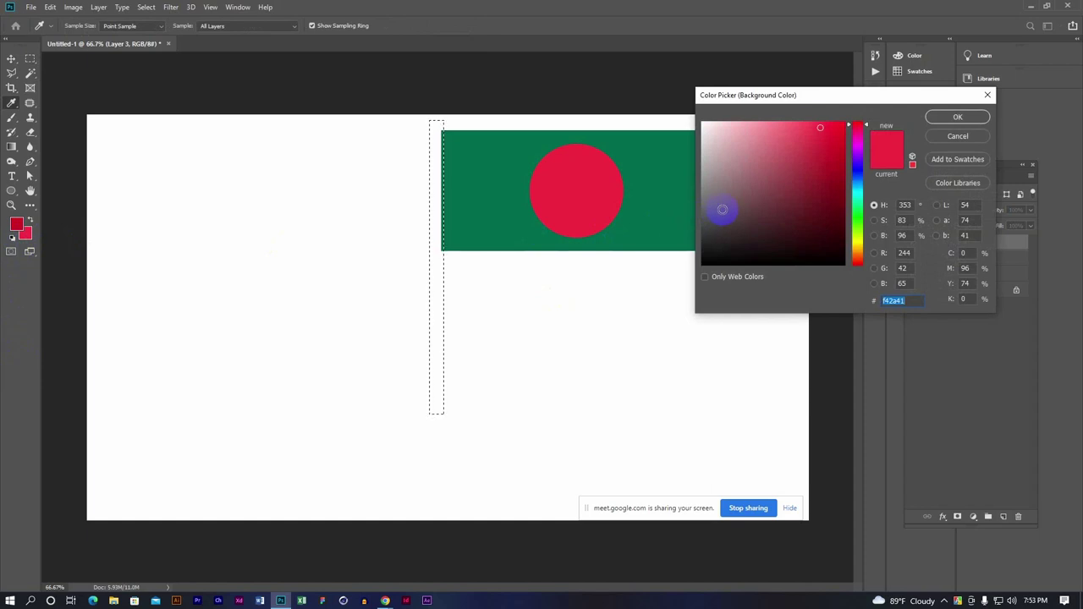
# Choose a dark grey background colour and fill the pole selection with it
pyautogui.moveTo(712, 201); pyautogui.dragTo(706, 188)
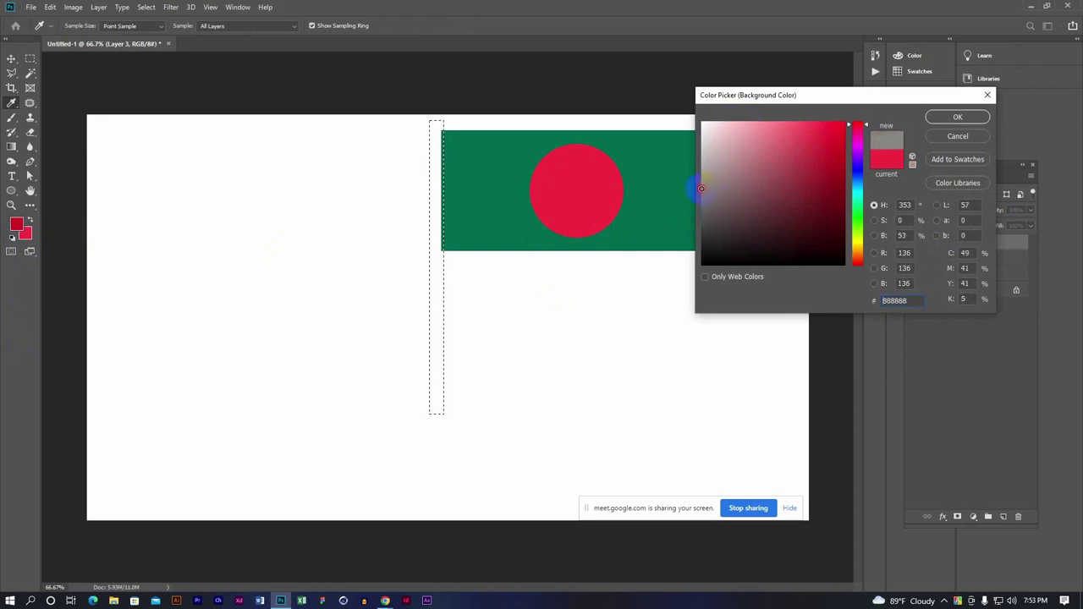
pyautogui.moveTo(701, 188); pyautogui.dragTo(708, 199)
pyautogui.moveTo(699, 195); pyautogui.dragTo(698, 206)
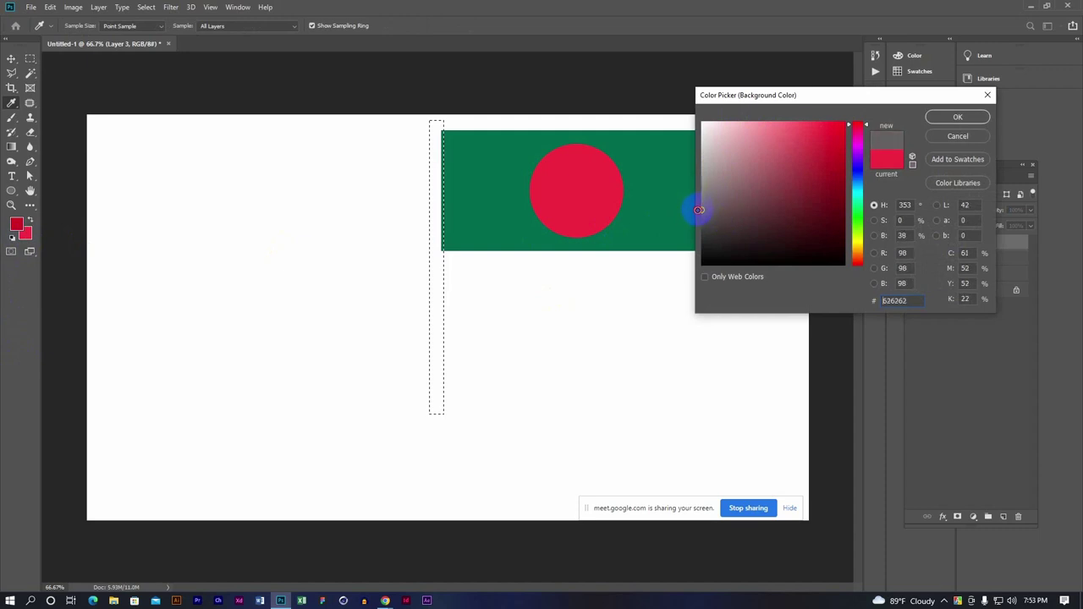
pyautogui.click(957, 116)
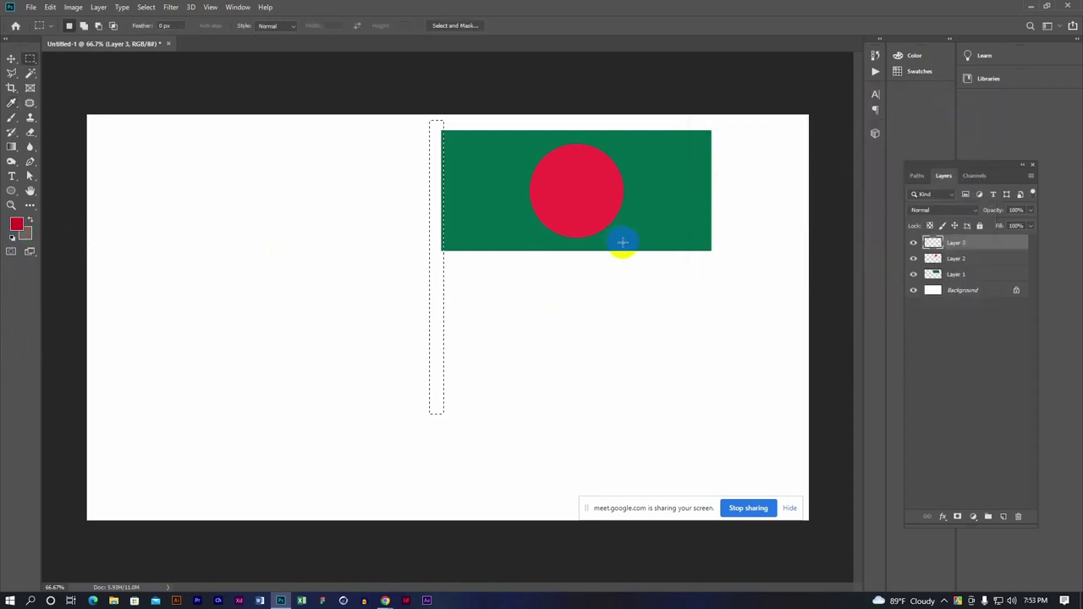
pyautogui.hotkey('ctrl', 'BackSpace')
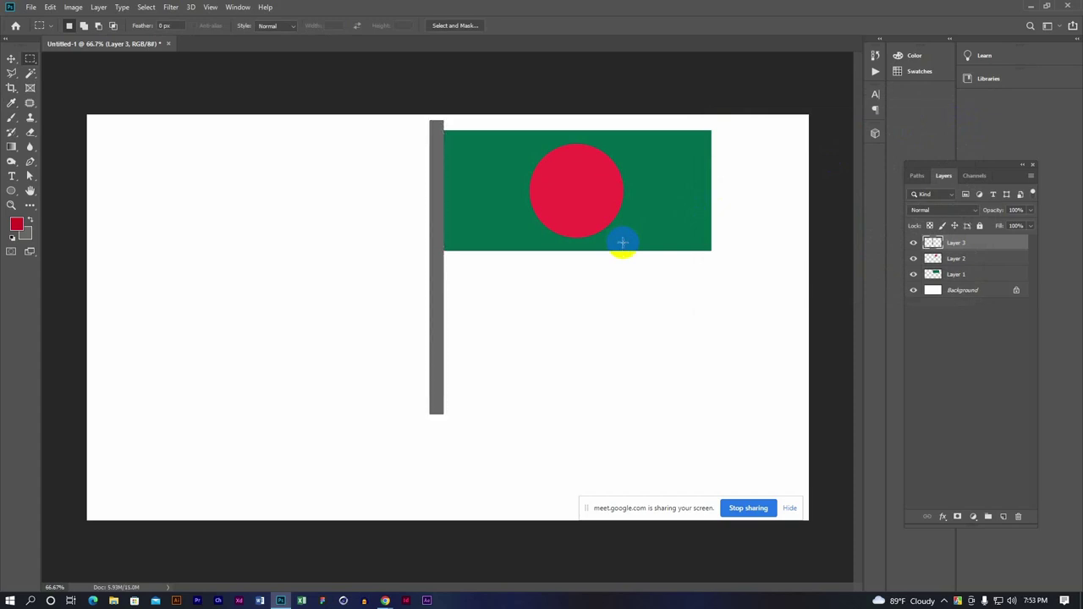
# Mark a wide rectangle near the canvas bottom for the base
pyautogui.click(24, 59)
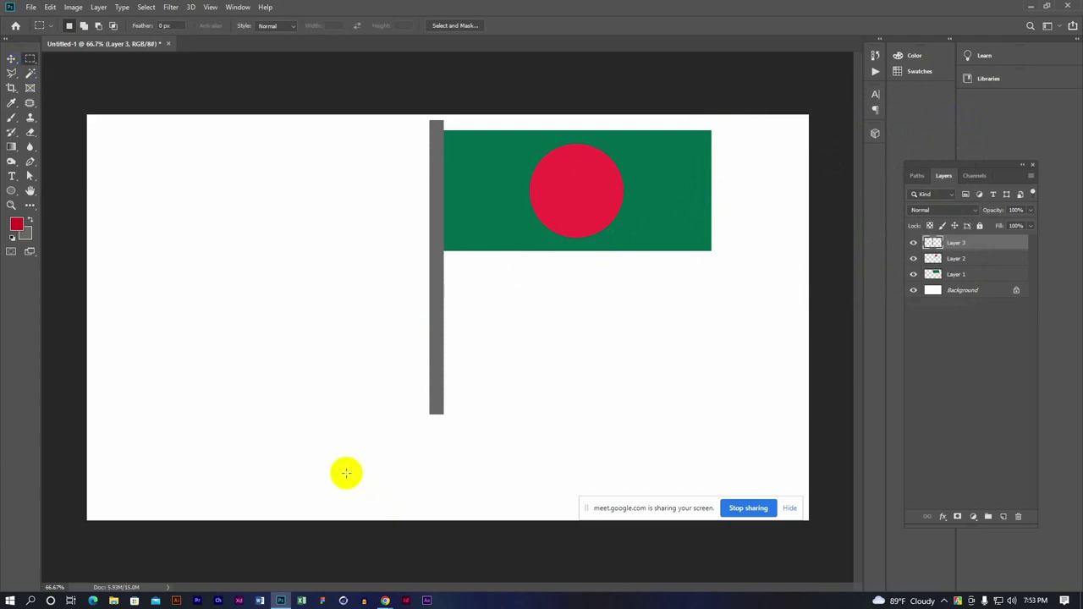
pyautogui.moveTo(336, 475); pyautogui.dragTo(499, 511)
pyautogui.click(486, 508)
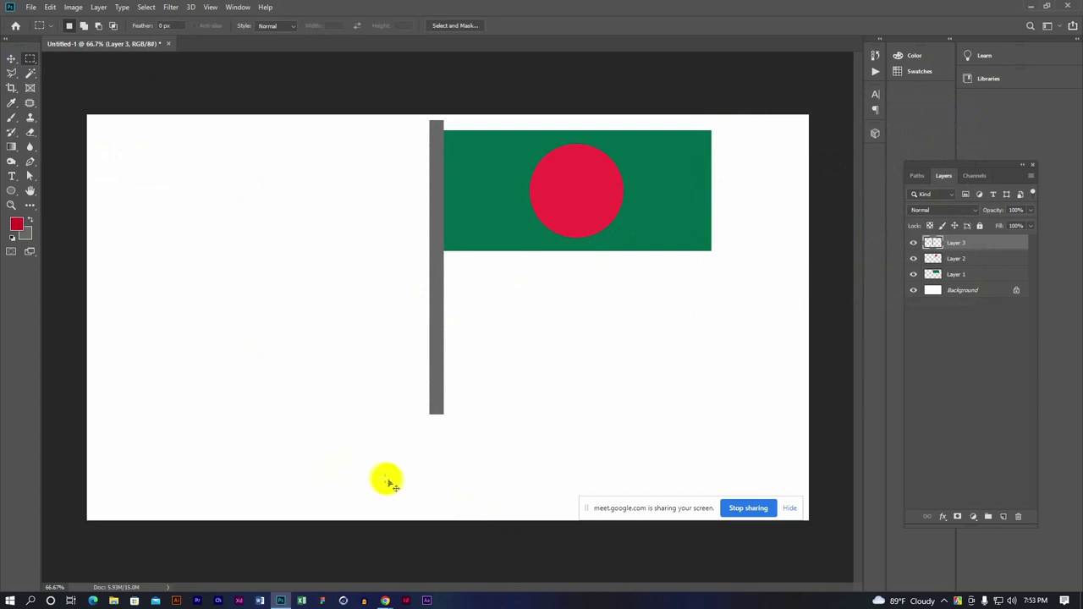
pyautogui.moveTo(343, 458); pyautogui.dragTo(489, 514)
# Discard the earlier selection and redraw a wide base rectangle just below the pole's foot
pyautogui.hotkey('shift', 'Right')
pyautogui.hotkey('shift', 'Right')
pyautogui.hotkey('shift', 'Right')
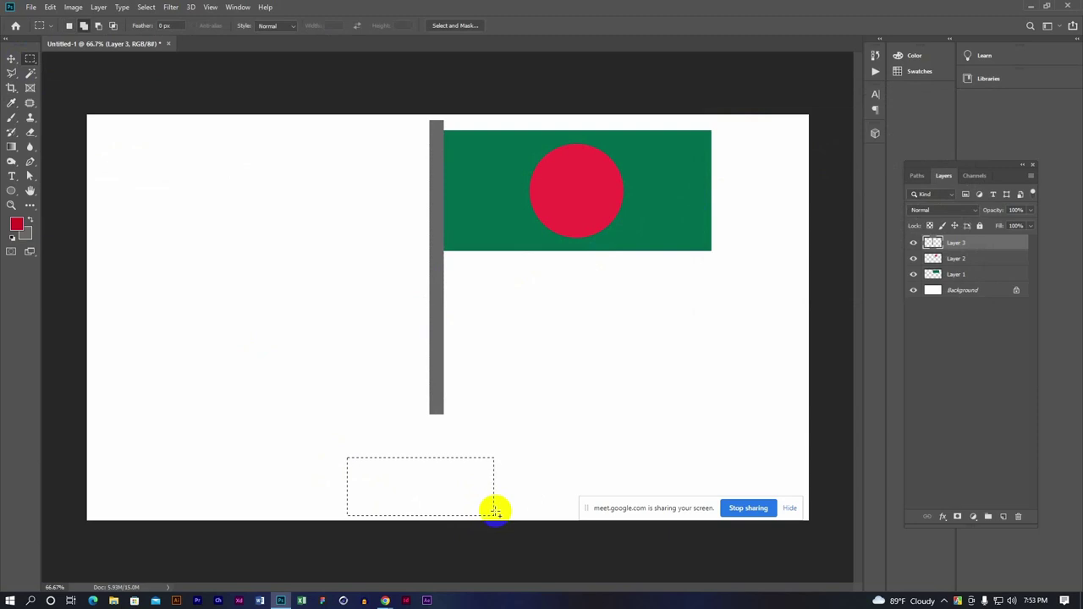
pyautogui.hotkey('shift', 'Right')
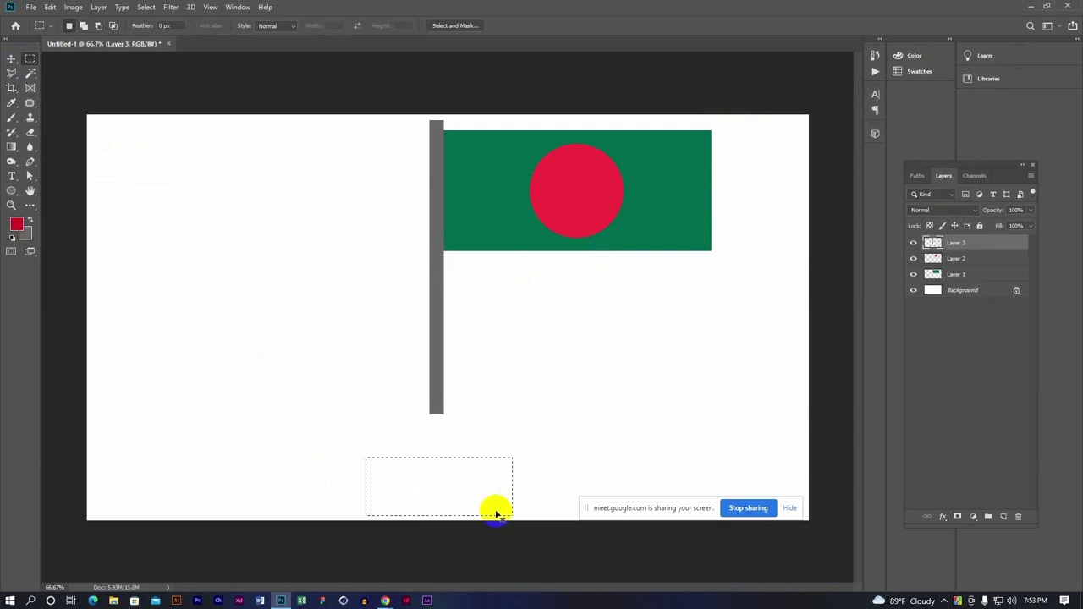
pyautogui.hotkey('ctrl', 'd')
pyautogui.rightClick(30, 61)
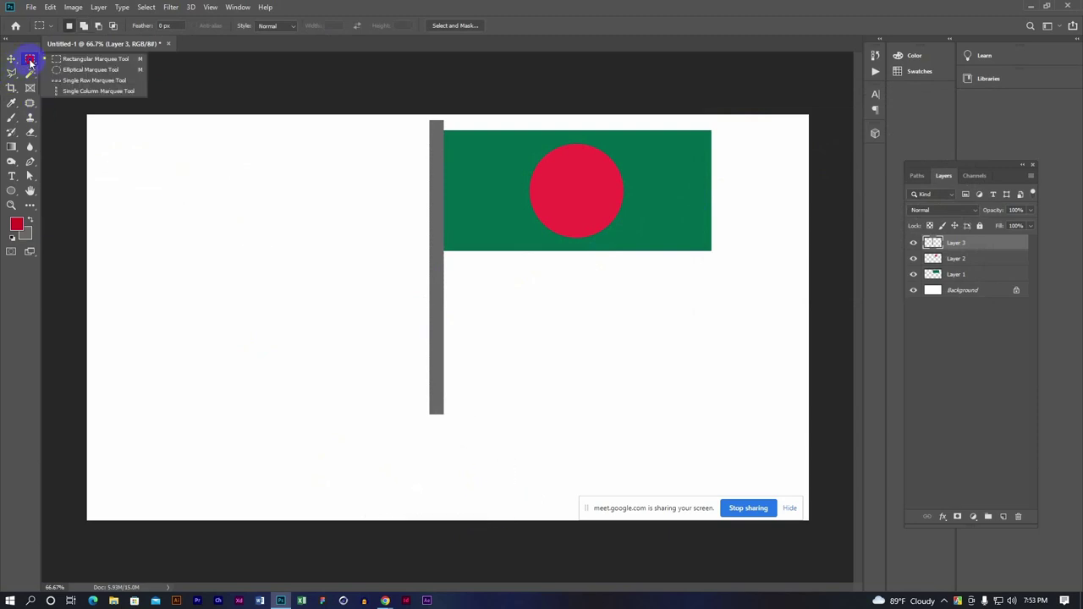
pyautogui.click(43, 59)
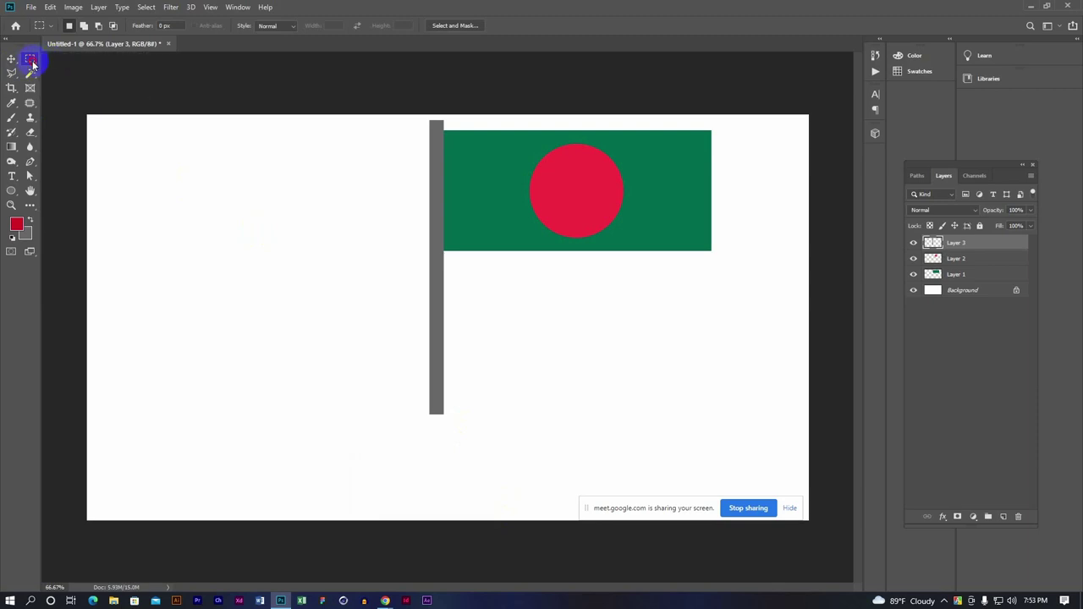
pyautogui.rightClick(32, 65)
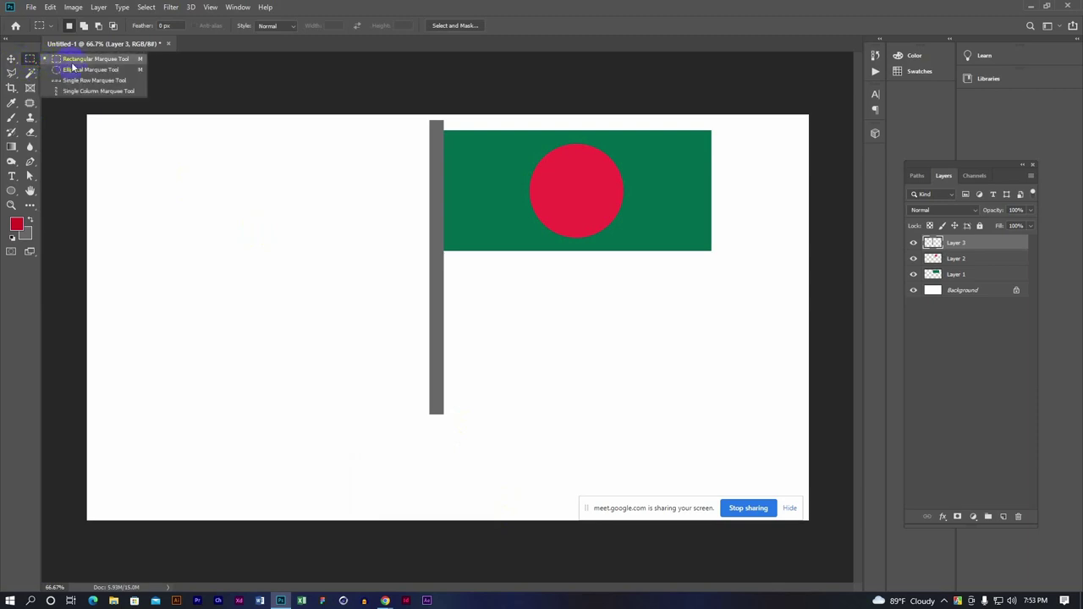
pyautogui.click(72, 61)
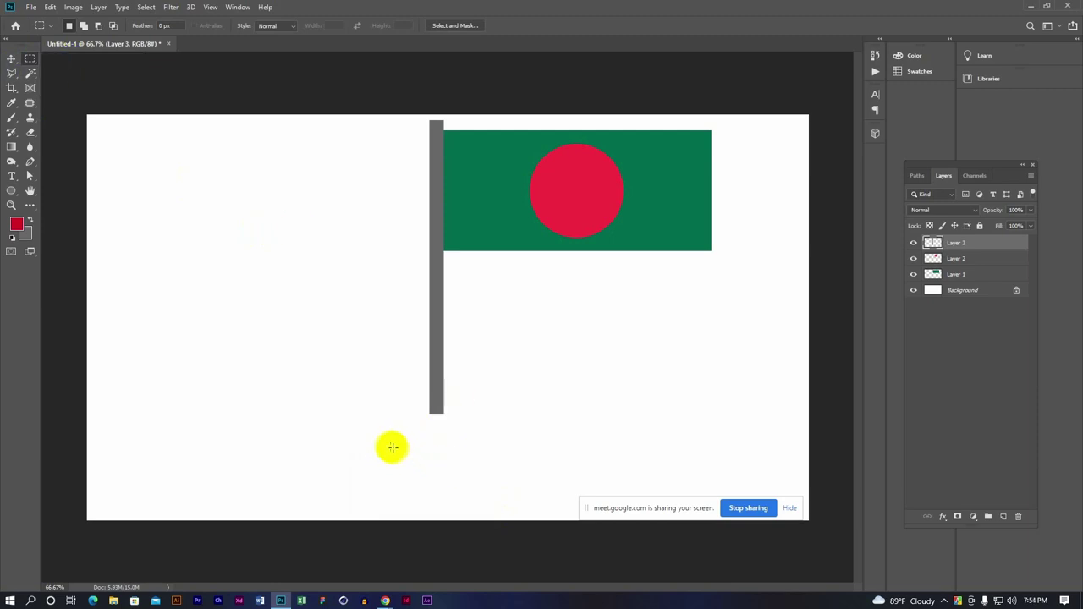
pyautogui.moveTo(358, 442)
pyautogui.mouseDown()
pyautogui.moveTo(438, 499)
pyautogui.moveTo(511, 511)
pyautogui.mouseUp()
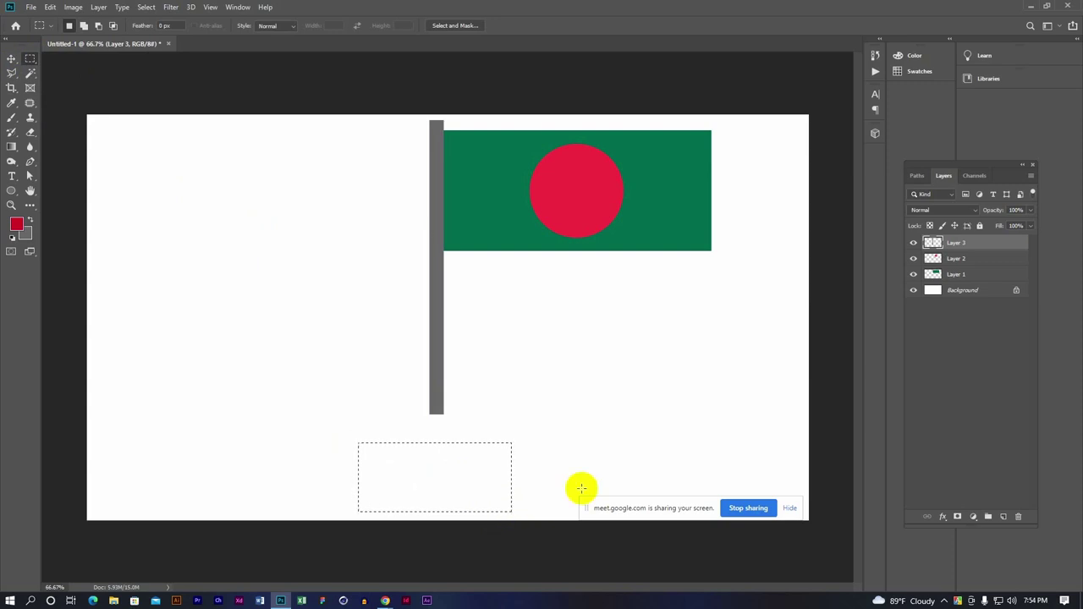
# Add Layer 4 and fill the base selection with dark grey
pyautogui.click(1004, 517)
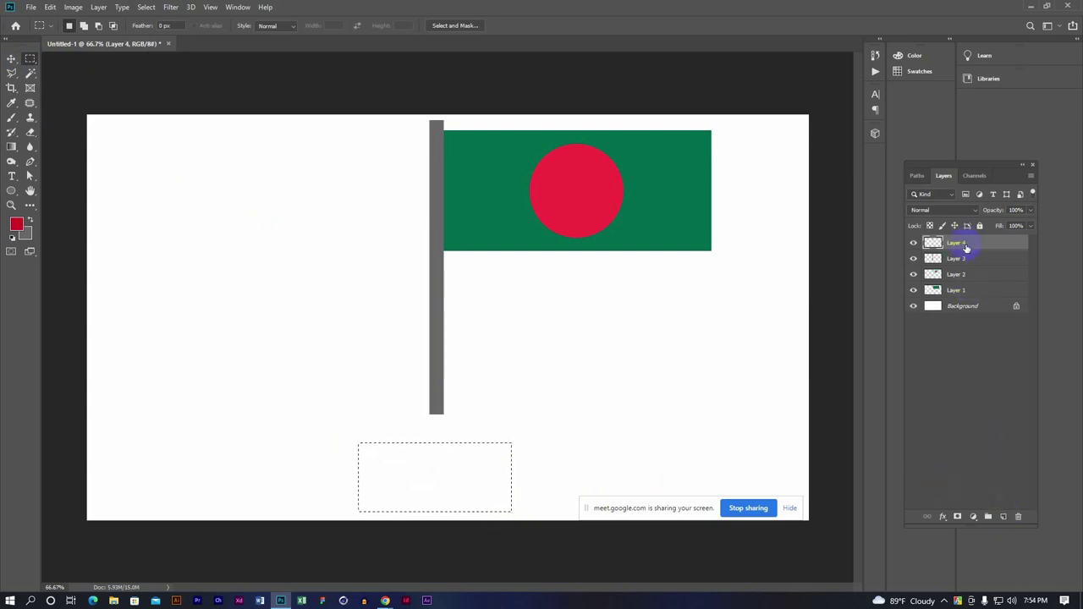
pyautogui.click(28, 239)
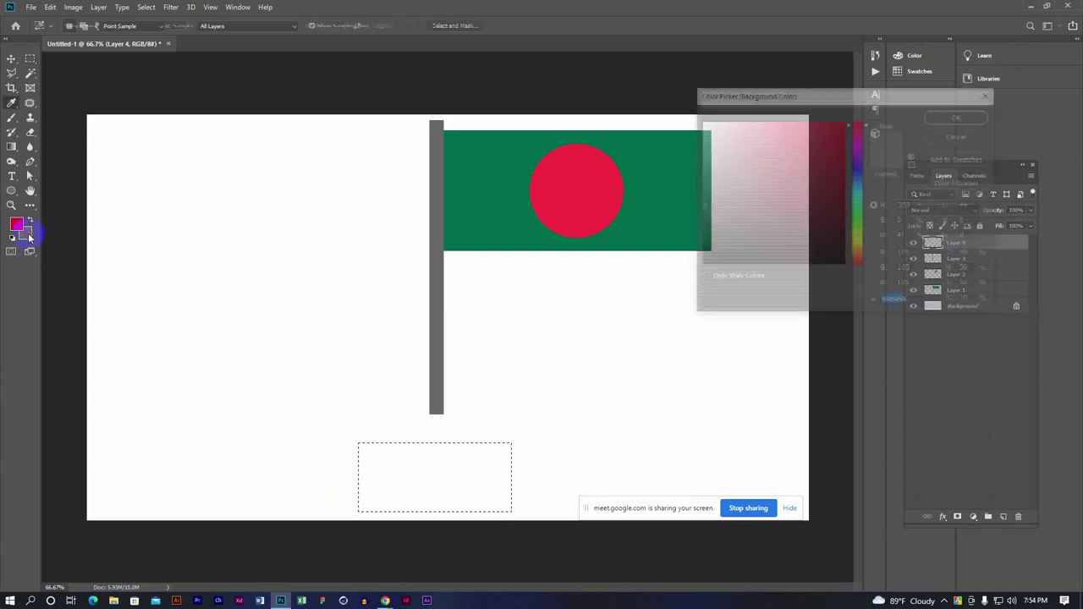
pyautogui.moveTo(705, 205)
pyautogui.mouseDown()
pyautogui.moveTo(708, 193)
pyautogui.moveTo(712, 253)
pyautogui.moveTo(703, 239)
pyautogui.mouseUp()
pyautogui.click(953, 119)
pyautogui.press('m')
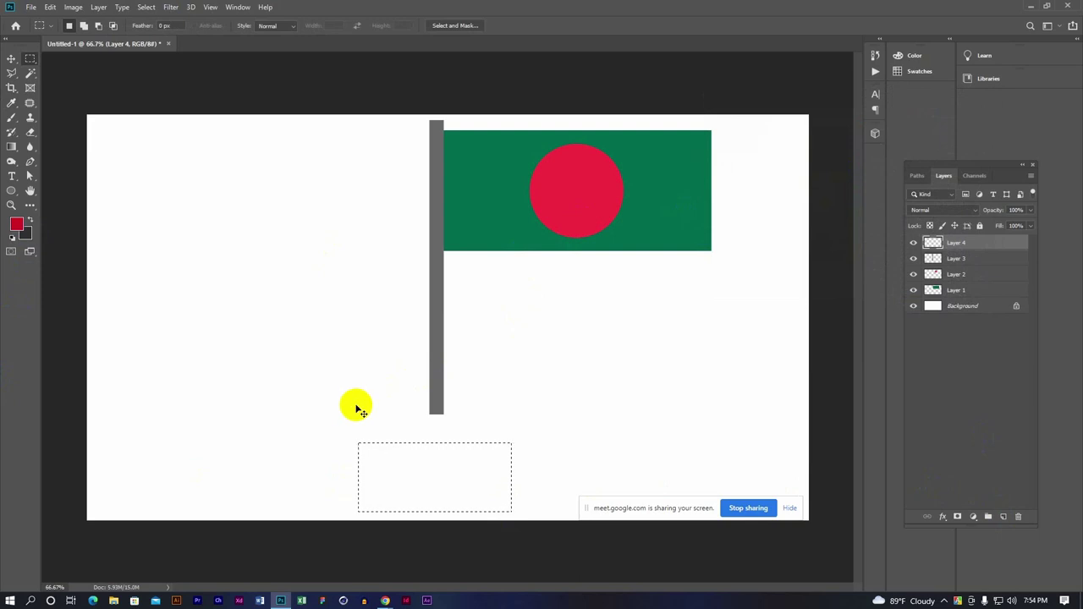
pyautogui.hotkey('ctrl', 'BackSpace')
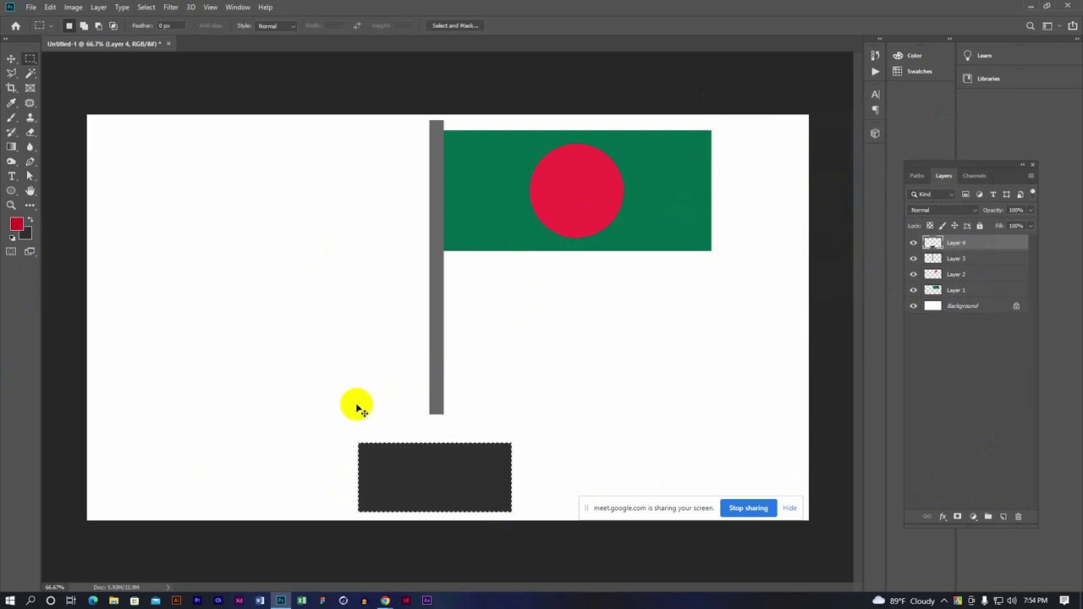
# Try refilling the base rectangle with a red shade
pyautogui.moveTo(363, 452); pyautogui.dragTo(370, 451)
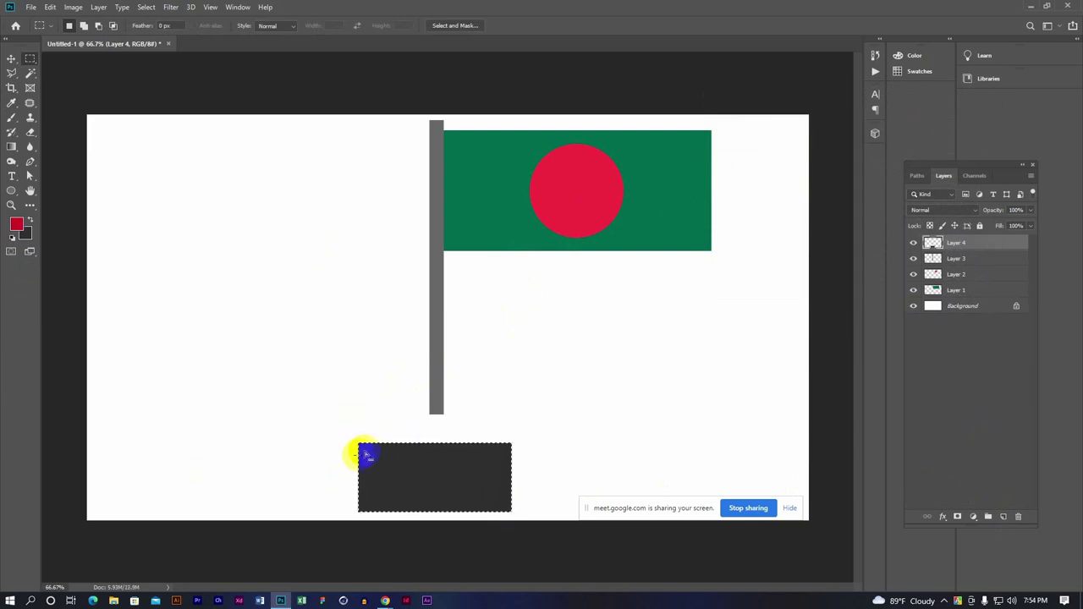
pyautogui.click(25, 234)
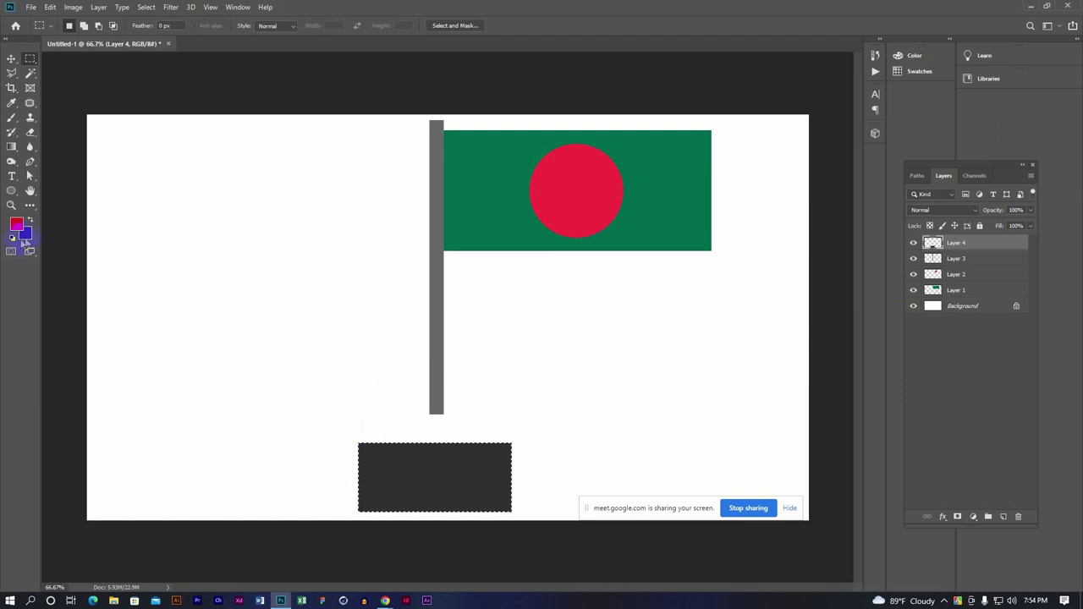
pyautogui.moveTo(795, 198); pyautogui.dragTo(844, 132)
pyautogui.click(946, 118)
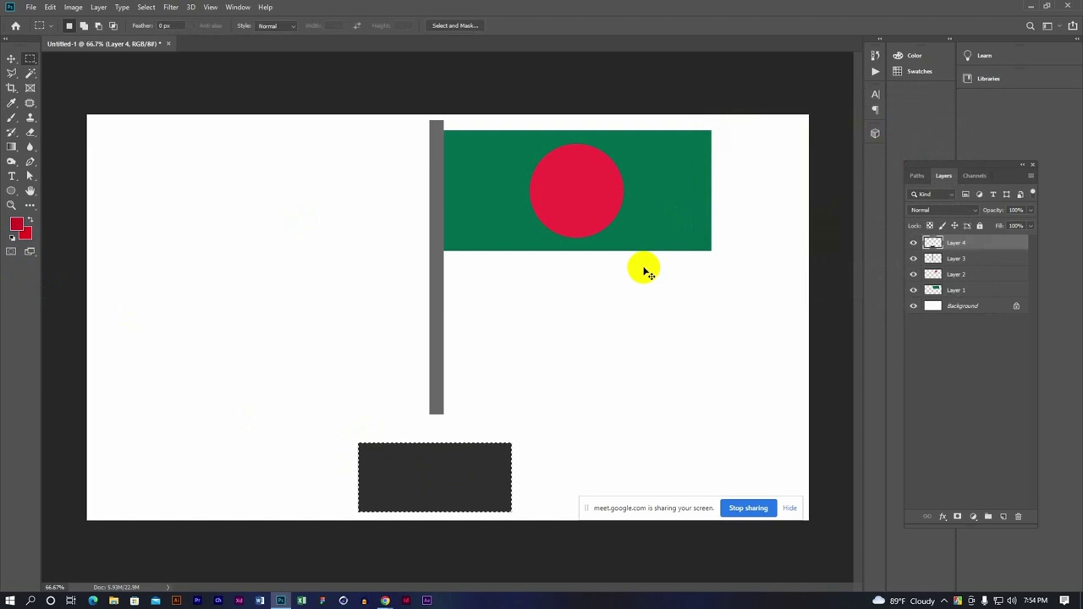
pyautogui.hotkey('ctrl', 'BackSpace')
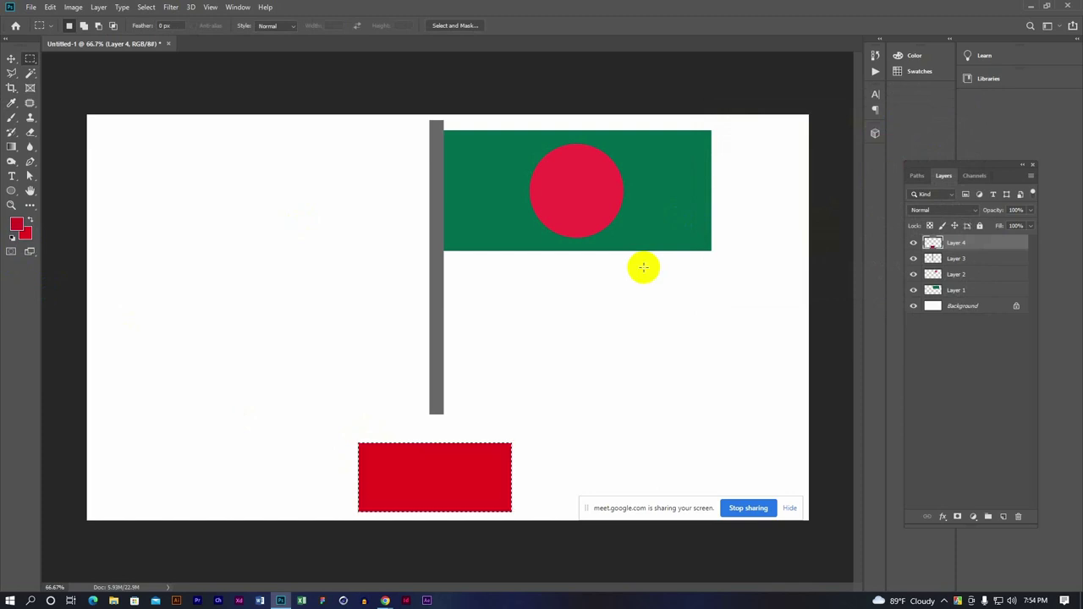
# Switch back to dark grey and refill the base rectangle with it
pyautogui.click(25, 233)
pyautogui.moveTo(785, 234); pyautogui.dragTo(712, 233)
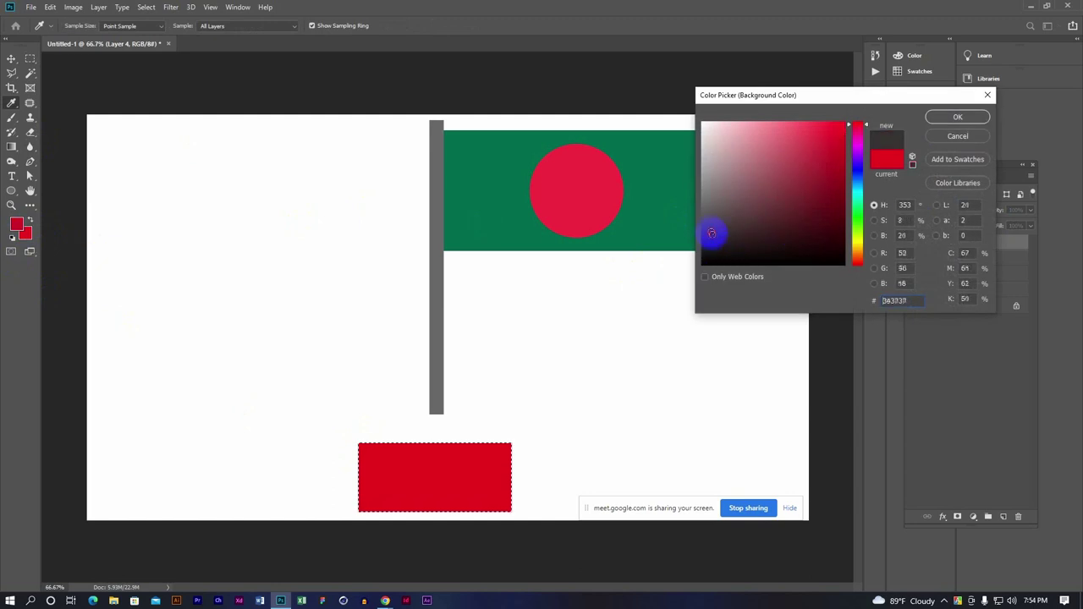
pyautogui.click(958, 116)
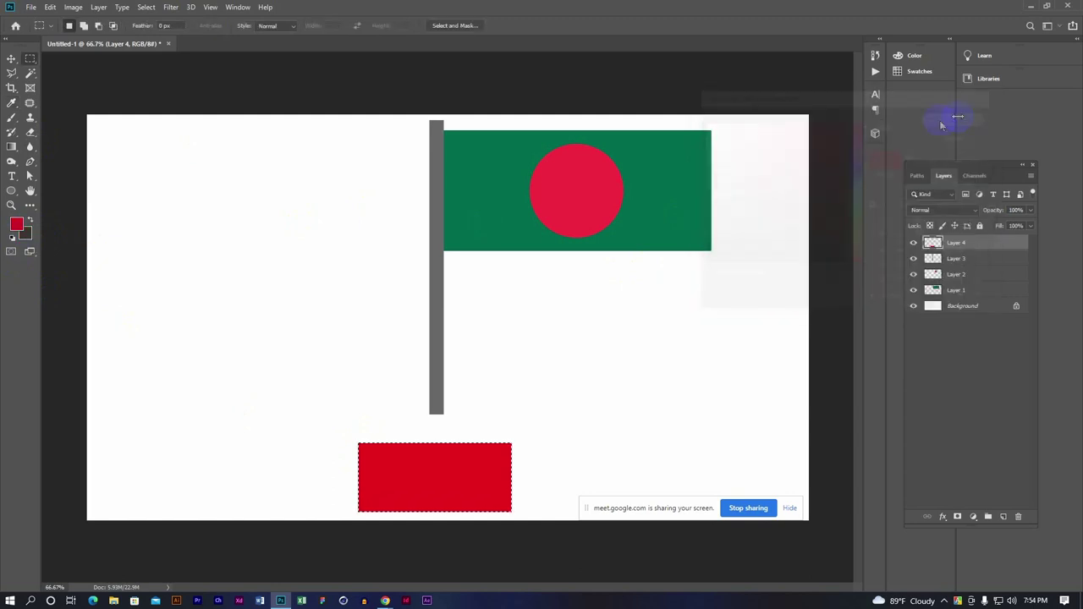
pyautogui.hotkey('ctrl', 'BackSpace')
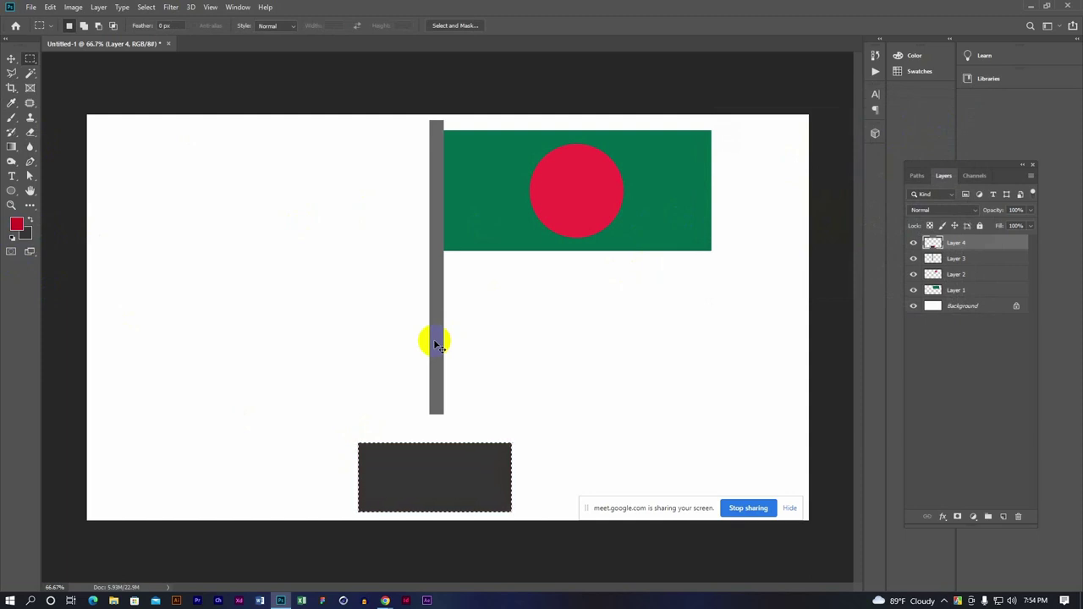
# Deselect, then move, narrow and centre the dark grey base under the pole
pyautogui.click(51, 240)
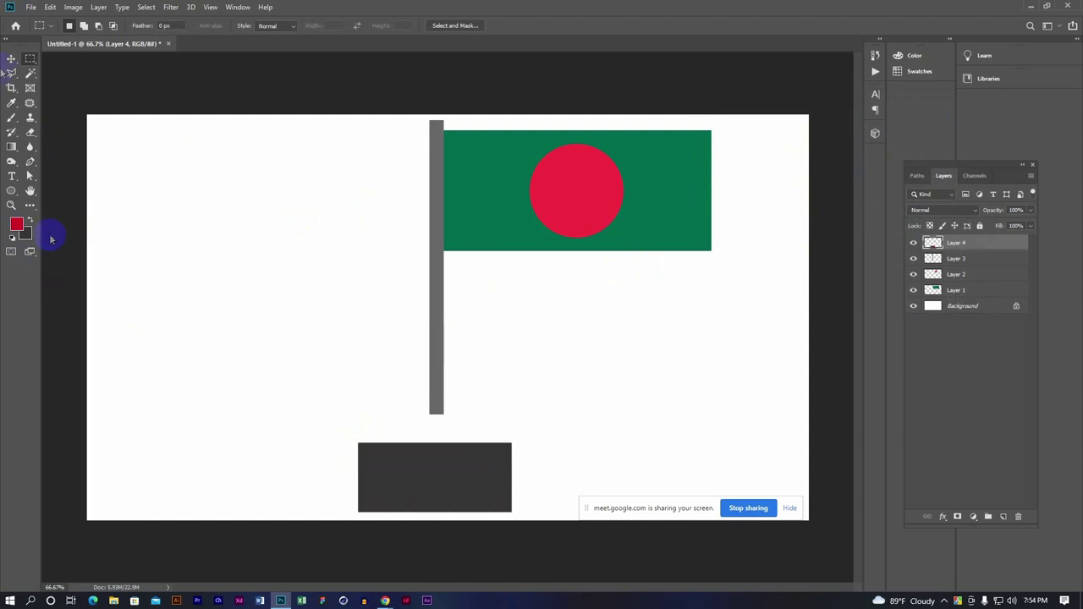
pyautogui.click(11, 59)
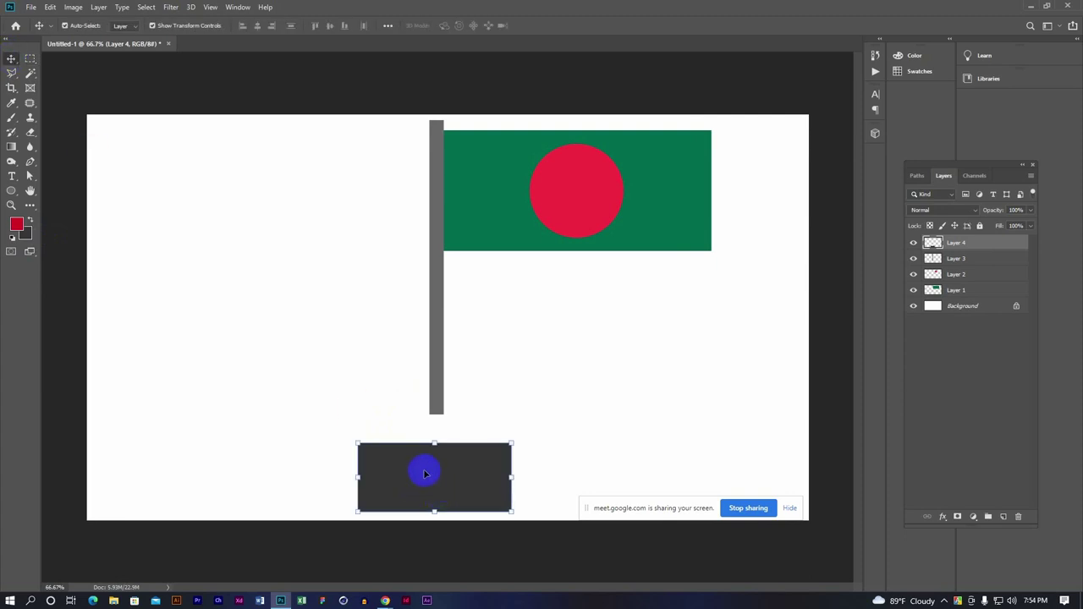
pyautogui.click(14, 58)
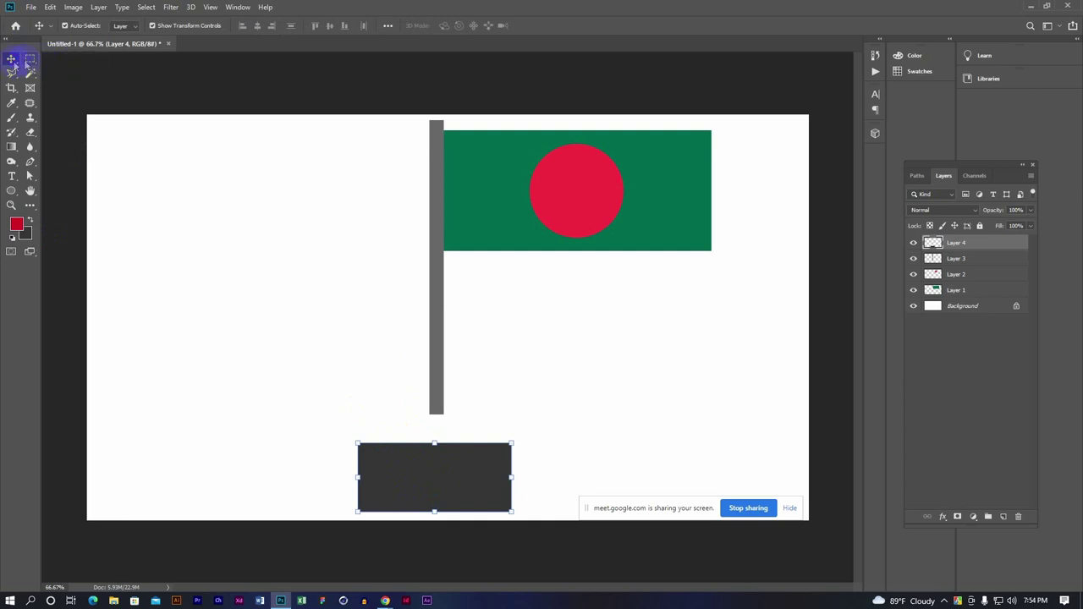
pyautogui.moveTo(495, 493)
pyautogui.mouseDown()
pyautogui.moveTo(561, 214)
pyautogui.moveTo(193, 240)
pyautogui.moveTo(416, 455)
pyautogui.moveTo(428, 426)
pyautogui.moveTo(426, 291)
pyautogui.moveTo(445, 266)
pyautogui.moveTo(445, 468)
pyautogui.mouseUp()
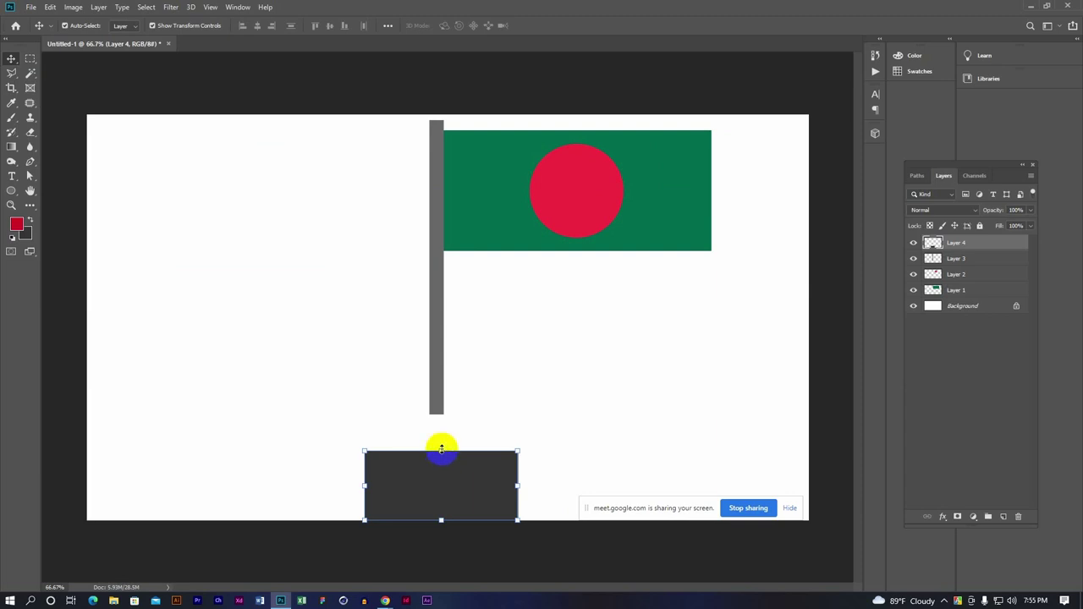
pyautogui.click(441, 451)
pyautogui.moveTo(440, 452); pyautogui.dragTo(442, 461)
pyautogui.moveTo(365, 486); pyautogui.dragTo(380, 491)
pyautogui.moveTo(451, 490); pyautogui.dragTo(446, 495)
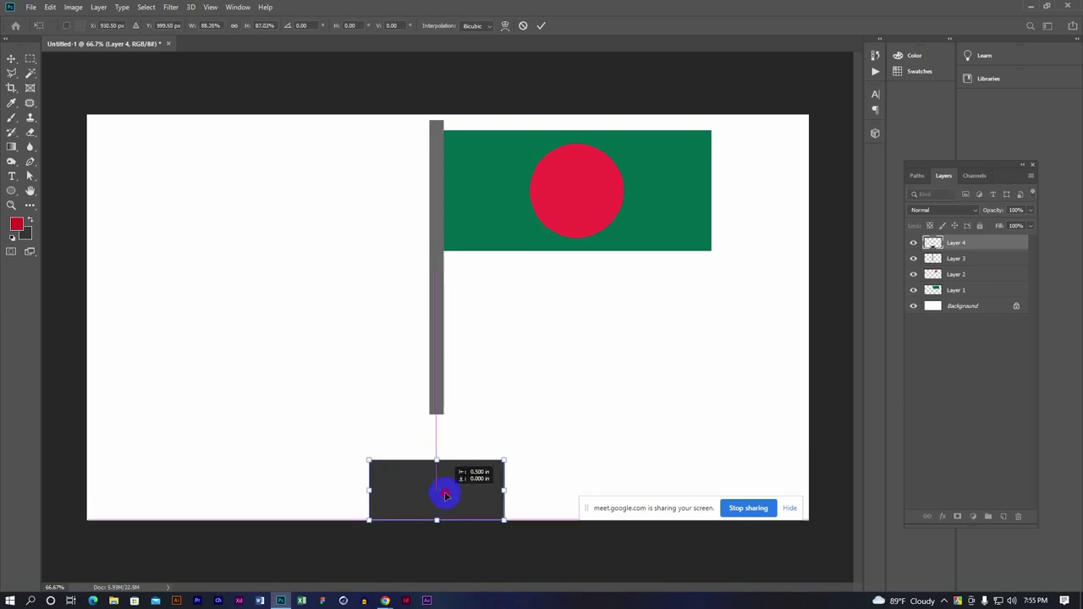
pyautogui.click(29, 58)
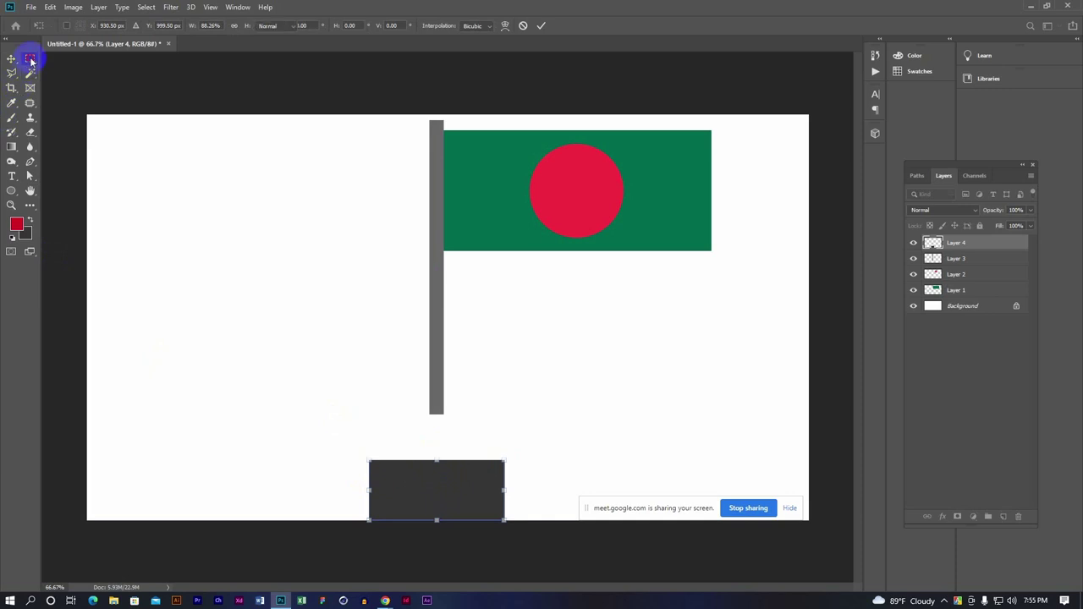
# Mark a smaller rectangle just above the base for the next tier
pyautogui.moveTo(393, 394); pyautogui.dragTo(466, 465)
pyautogui.click(431, 450)
pyautogui.moveTo(399, 430)
pyautogui.mouseDown()
pyautogui.moveTo(456, 467)
pyautogui.moveTo(479, 469)
pyautogui.mouseUp()
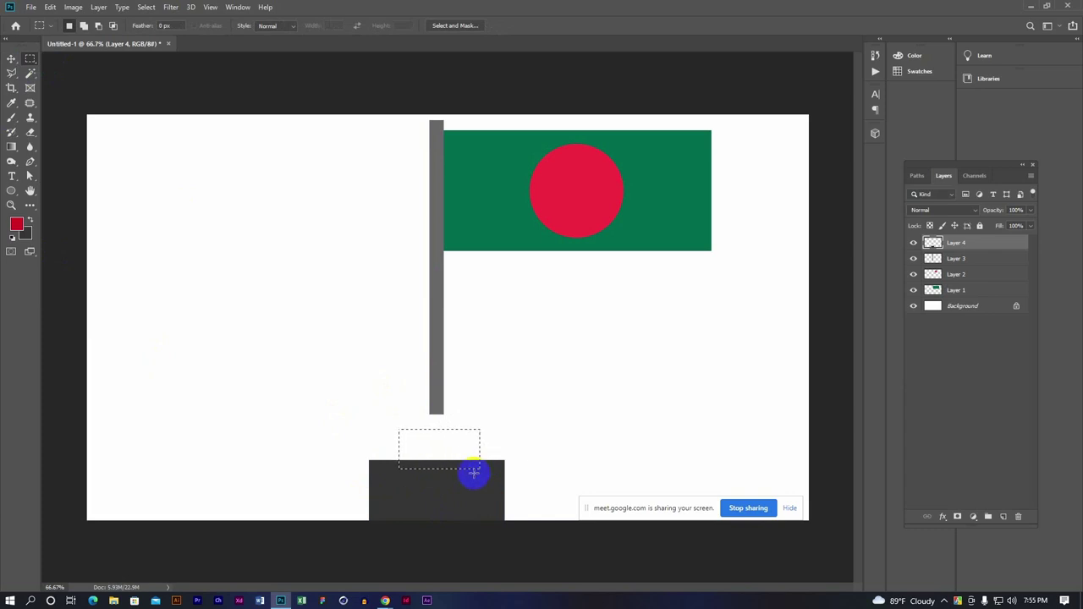
# Set the background colour to a mid grey shade
pyautogui.click(25, 238)
pyautogui.click(707, 196)
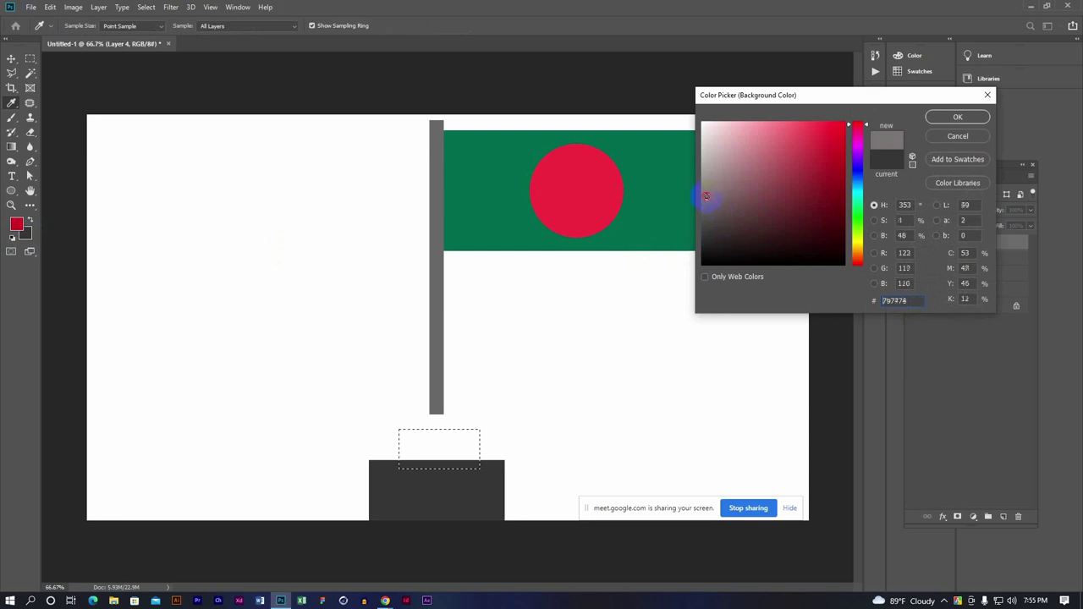
pyautogui.click(957, 117)
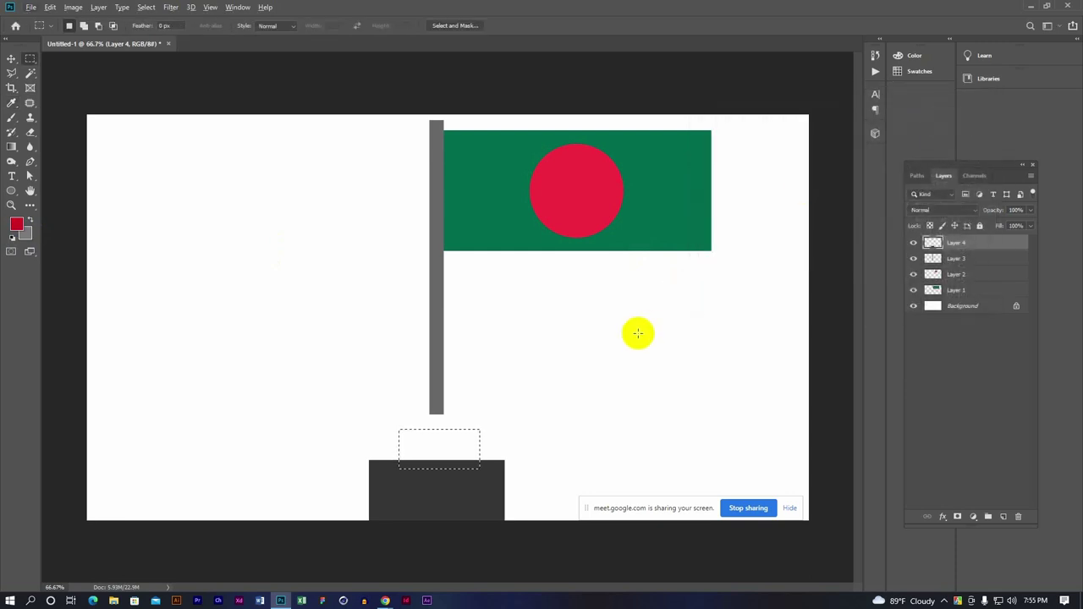
# Fill the selection with mid grey on a new Layer 5 instead of the base's layer, then deselect
pyautogui.hotkey('ctrl', 'BackSpace')
pyautogui.hotkey('ctrl', 'z')
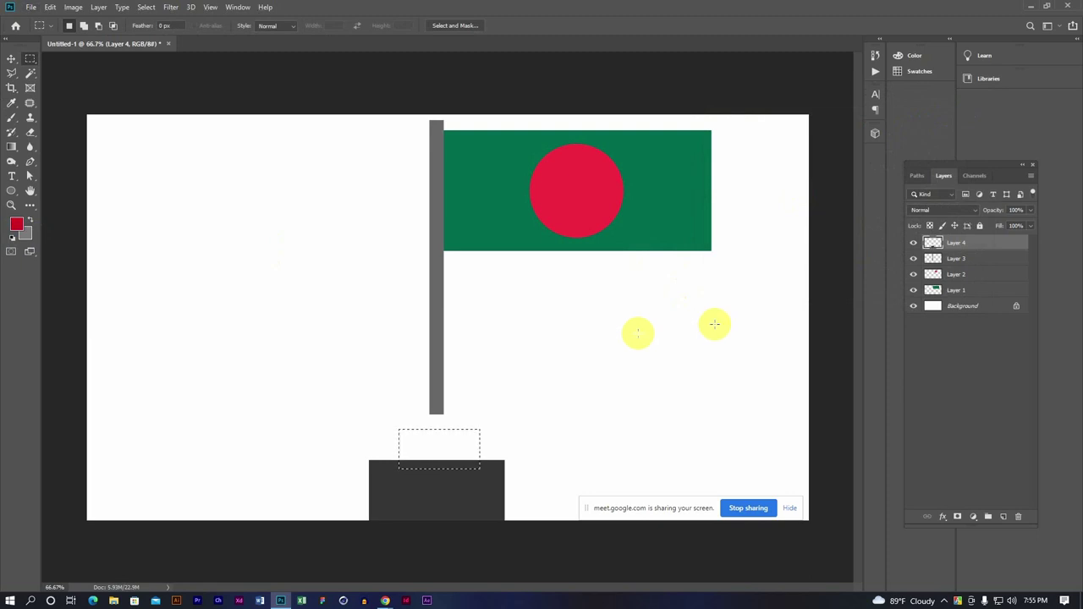
pyautogui.click(1003, 517)
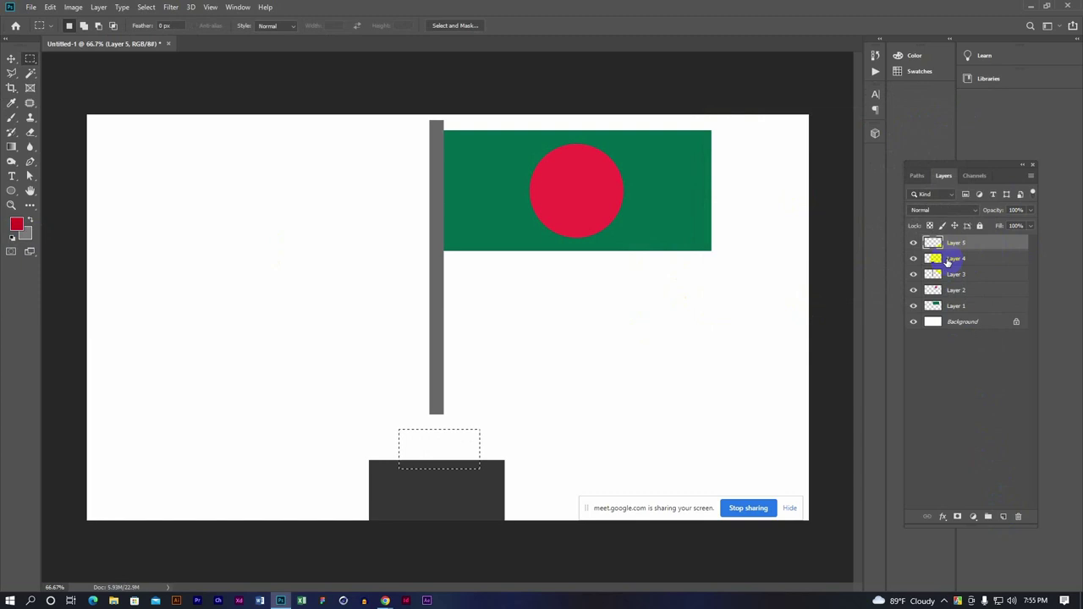
pyautogui.hotkey('ctrl', 'BackSpace')
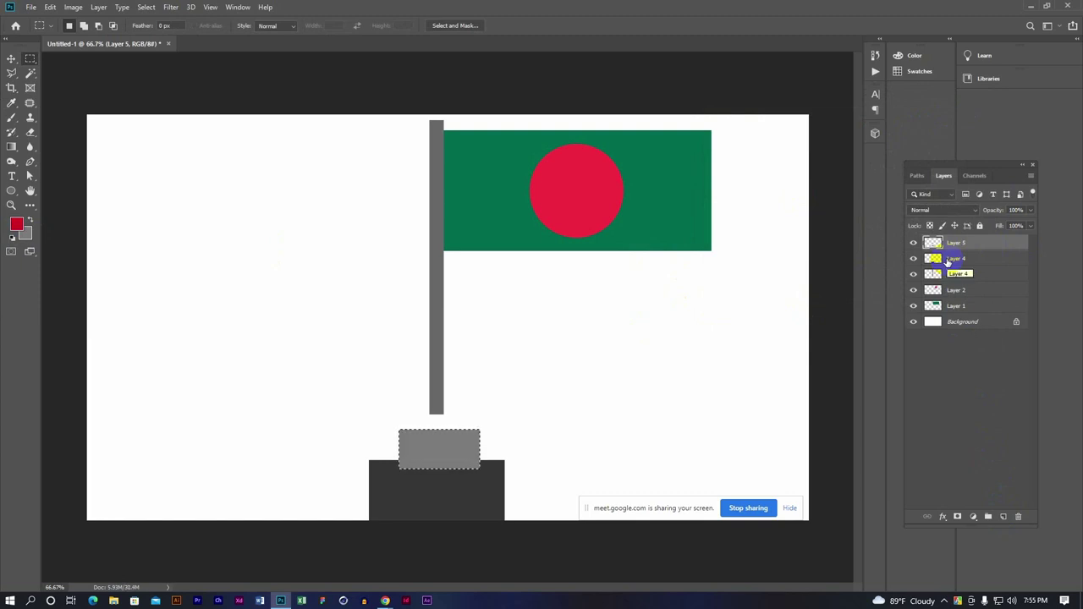
pyautogui.hotkey('ctrl', 'd')
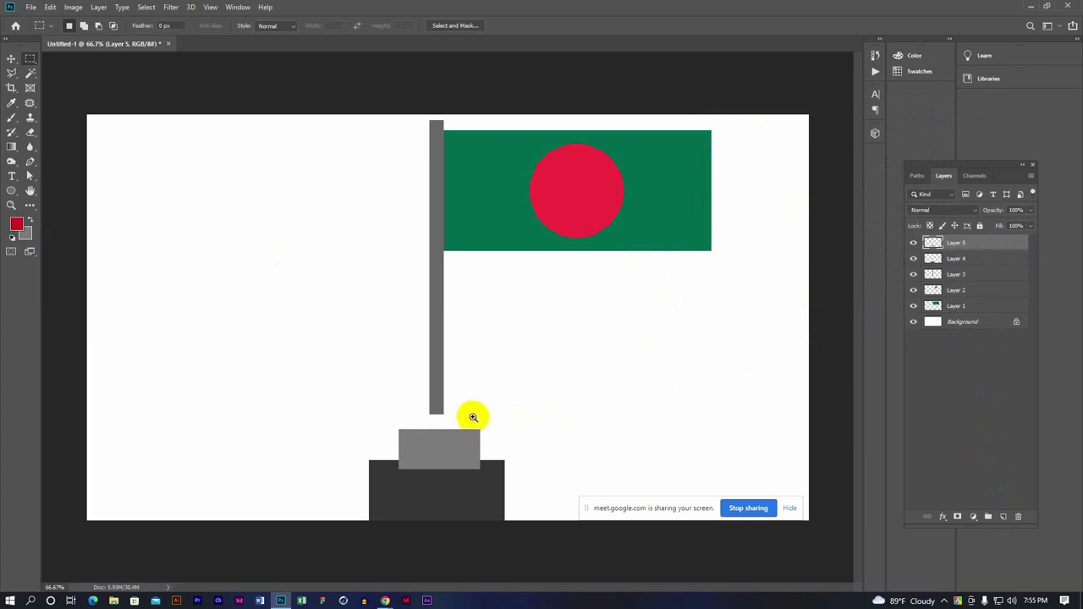
# Try restacking the grey block against the dark base with Ctrl+[ and Ctrl+]
pyautogui.scroll(1, 476, 416)
pyautogui.moveTo(489, 378); pyautogui.dragTo(501, 322)
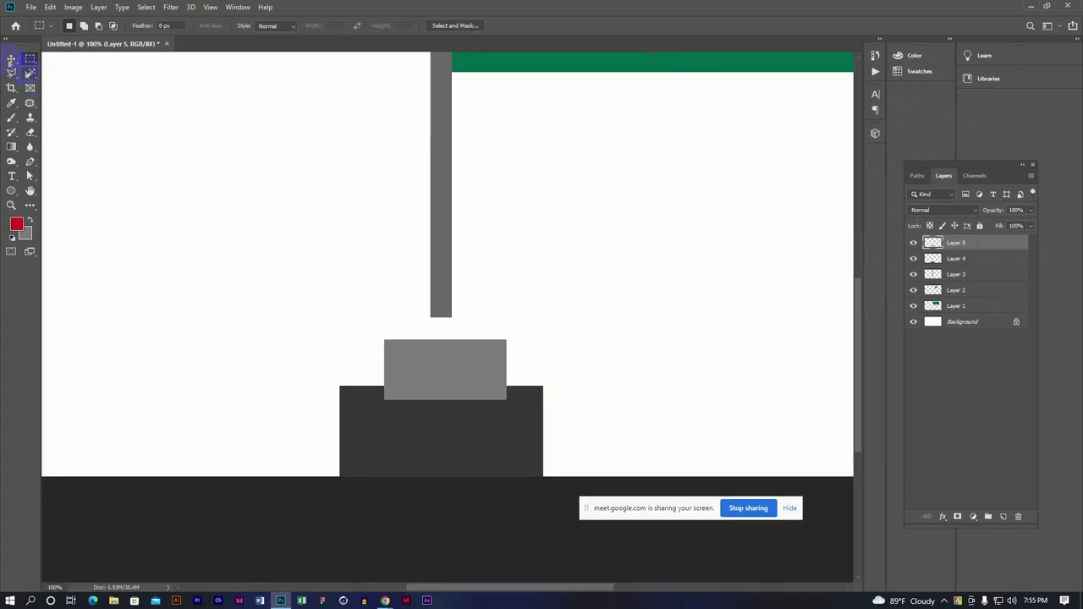
pyautogui.click(11, 58)
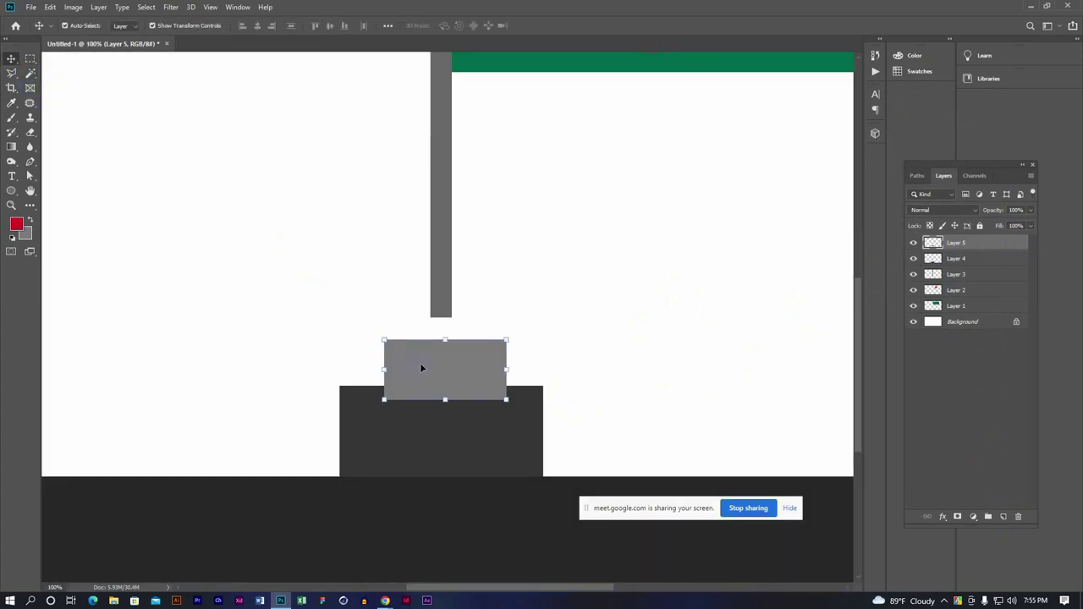
pyautogui.click(409, 445)
pyautogui.click(426, 351)
pyautogui.click(483, 375)
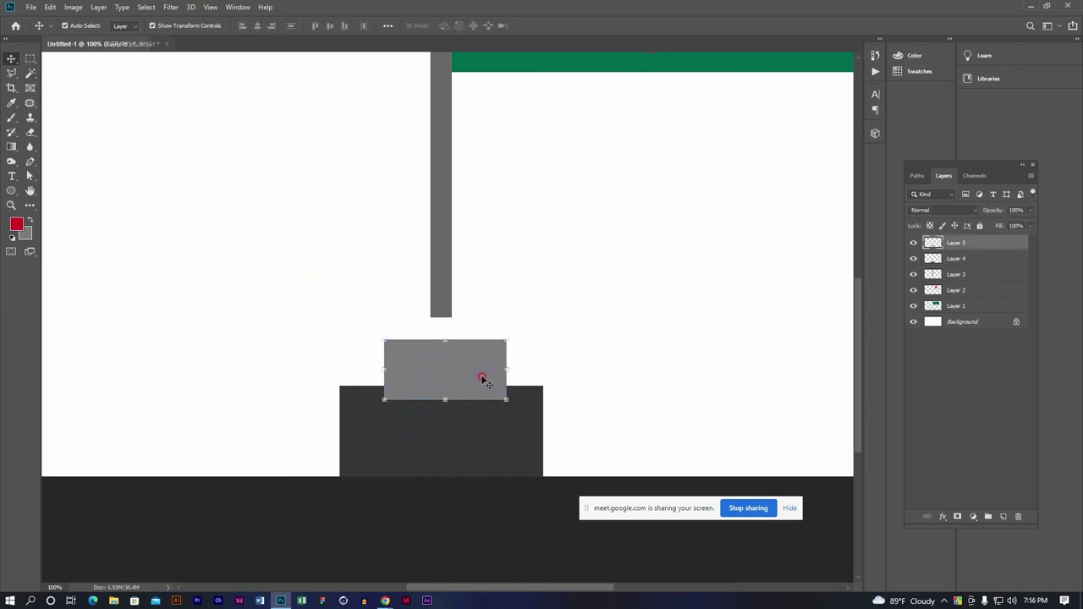
pyautogui.hotkey('ctrl', '[')
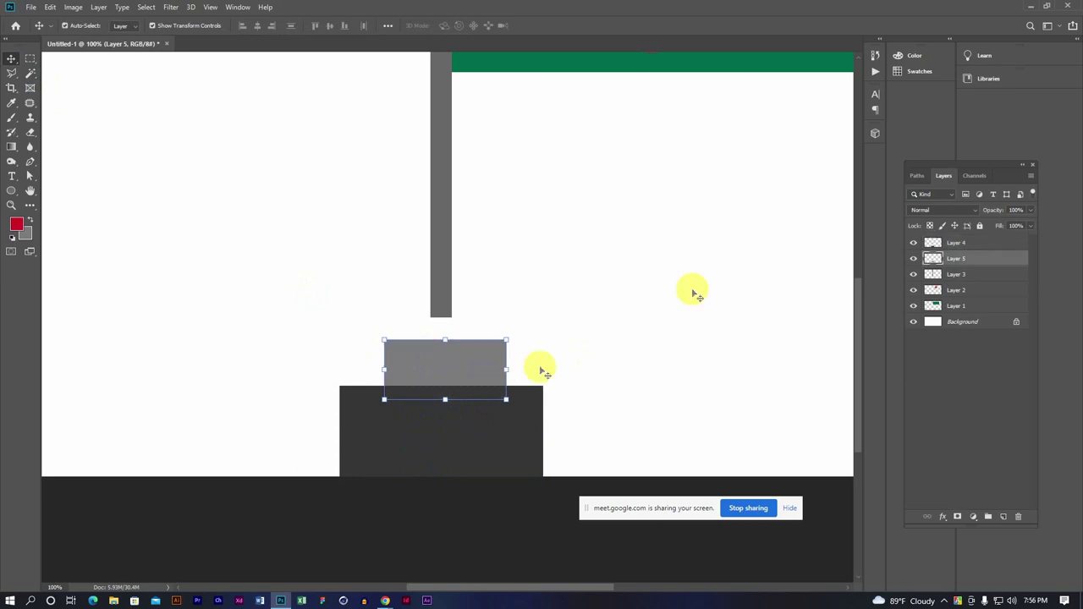
pyautogui.click(533, 388)
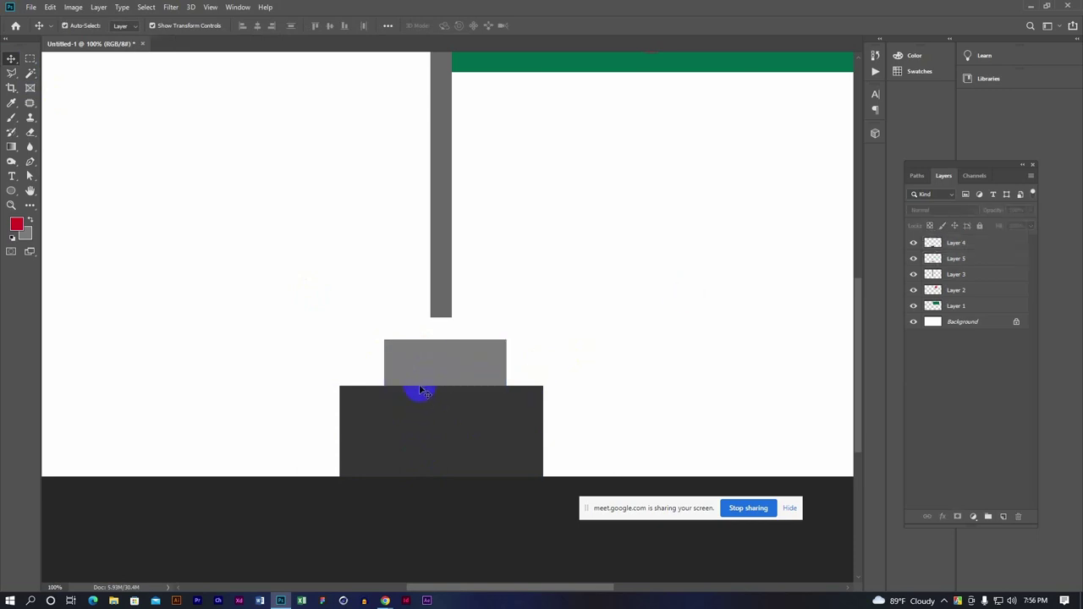
pyautogui.scroll(2, 427, 378)
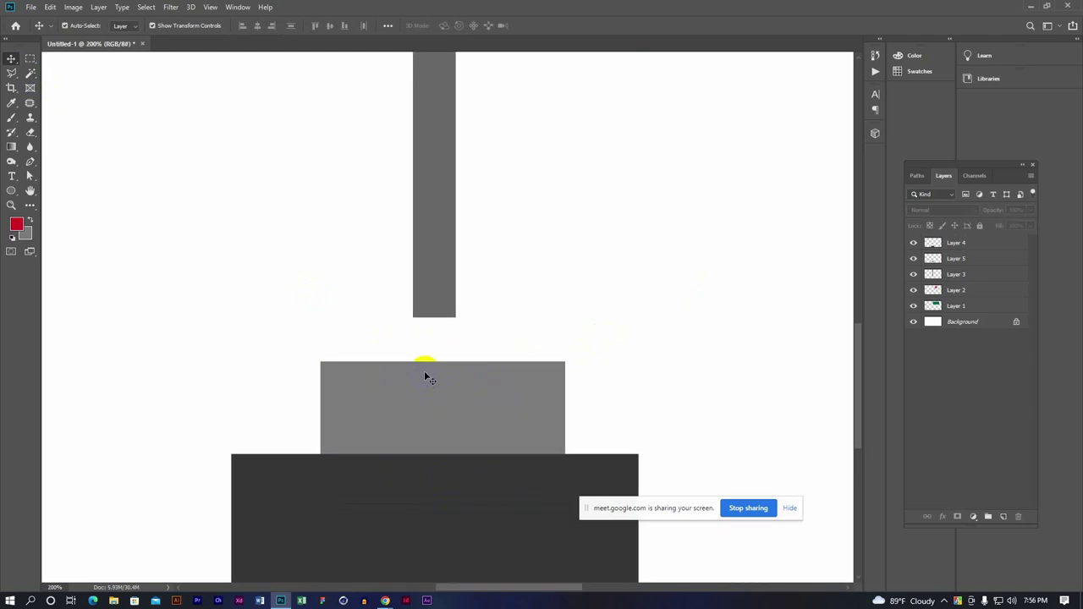
pyautogui.scroll(-2, 427, 378)
pyautogui.click(469, 442)
pyautogui.hotkey('ctrl', ']')
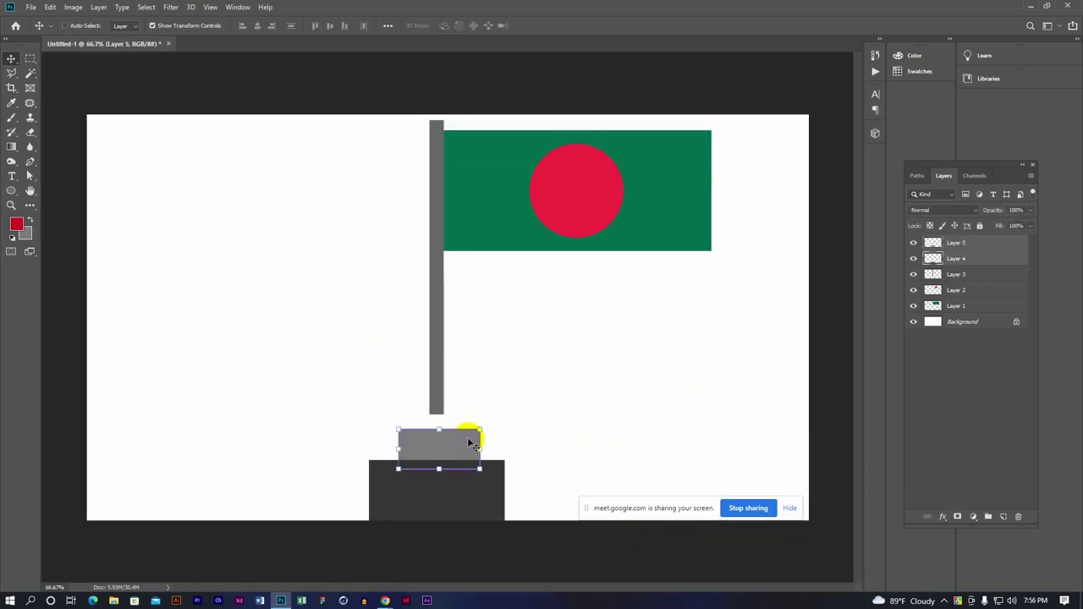
# Drag Layer 5 below Layer 4 in the Layers panel, then zoom back out
pyautogui.keyDown('ctrl'); pyautogui.keyDown('space'); pyautogui.click(428, 455); pyautogui.keyUp('space'); pyautogui.keyUp('ctrl')
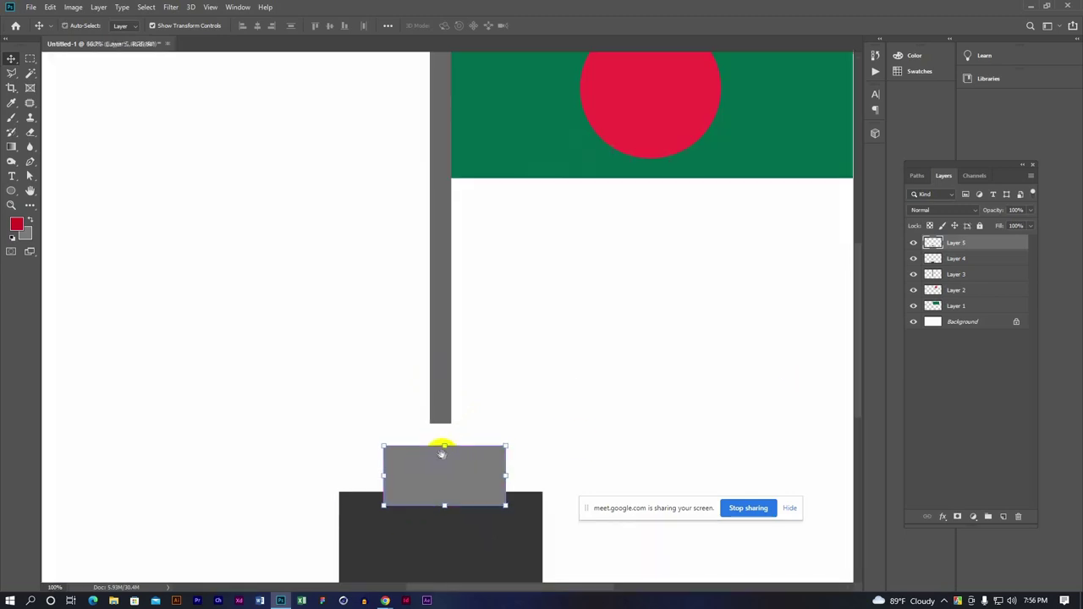
pyautogui.moveTo(442, 442); pyautogui.dragTo(444, 368)
pyautogui.click(617, 399)
pyautogui.click(459, 392)
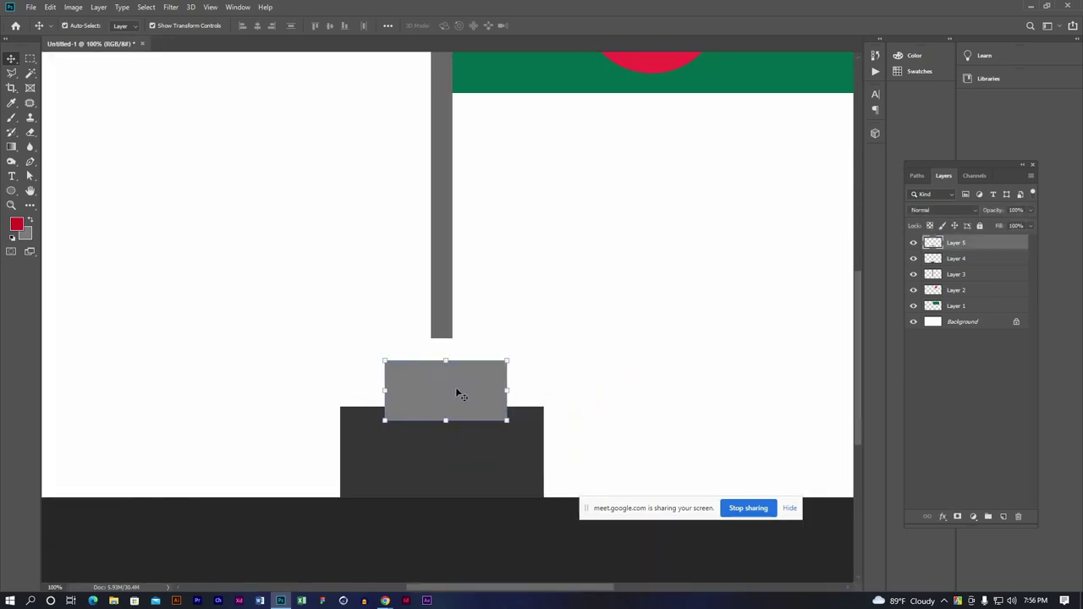
pyautogui.click(914, 243)
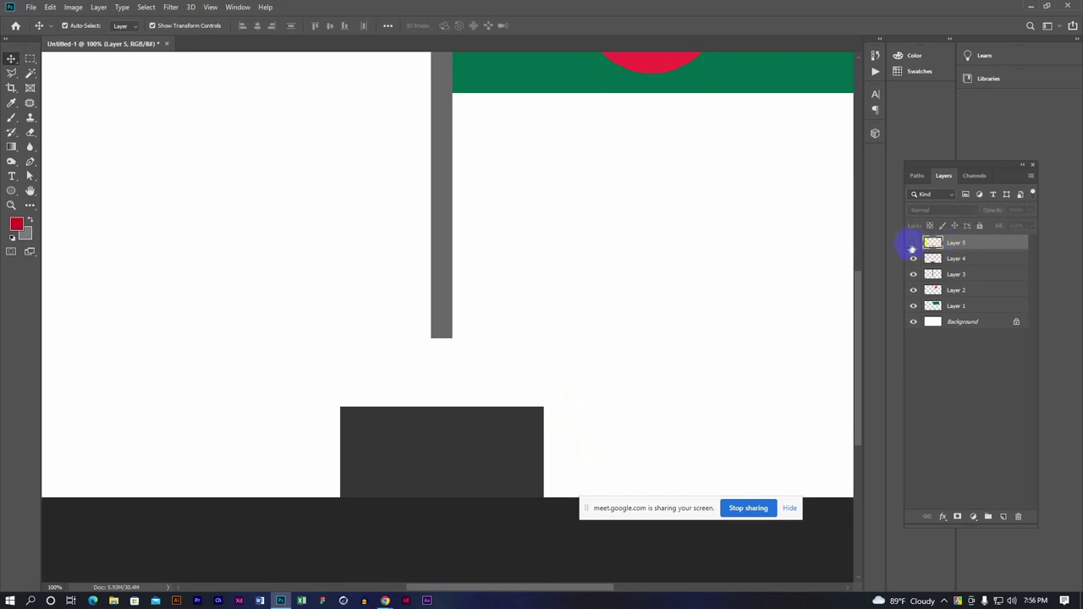
pyautogui.click(913, 244)
pyautogui.click(955, 259)
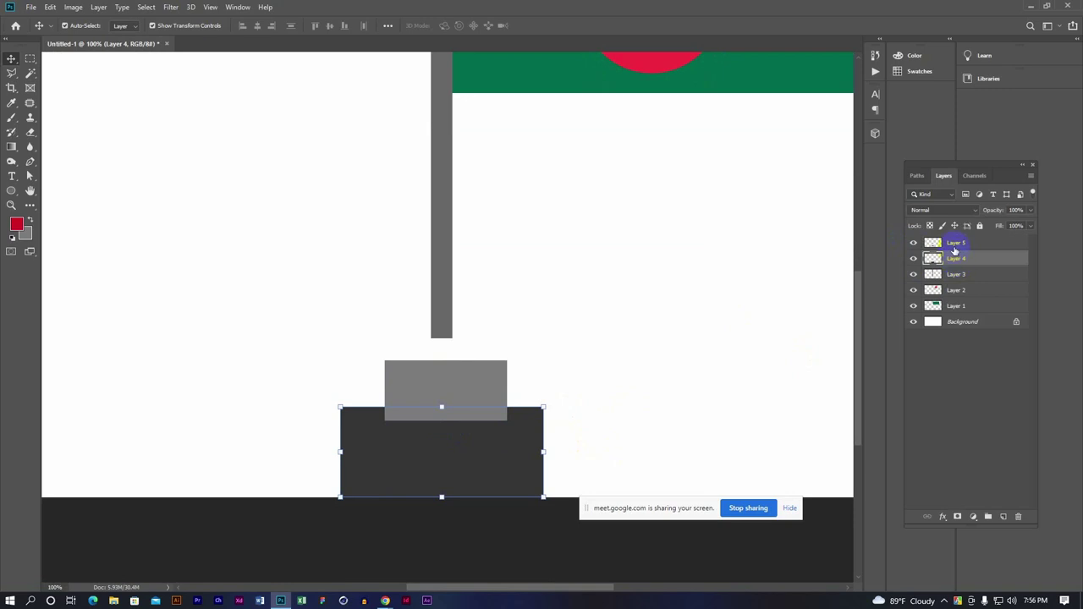
pyautogui.click(954, 243)
pyautogui.moveTo(954, 243); pyautogui.dragTo(955, 262)
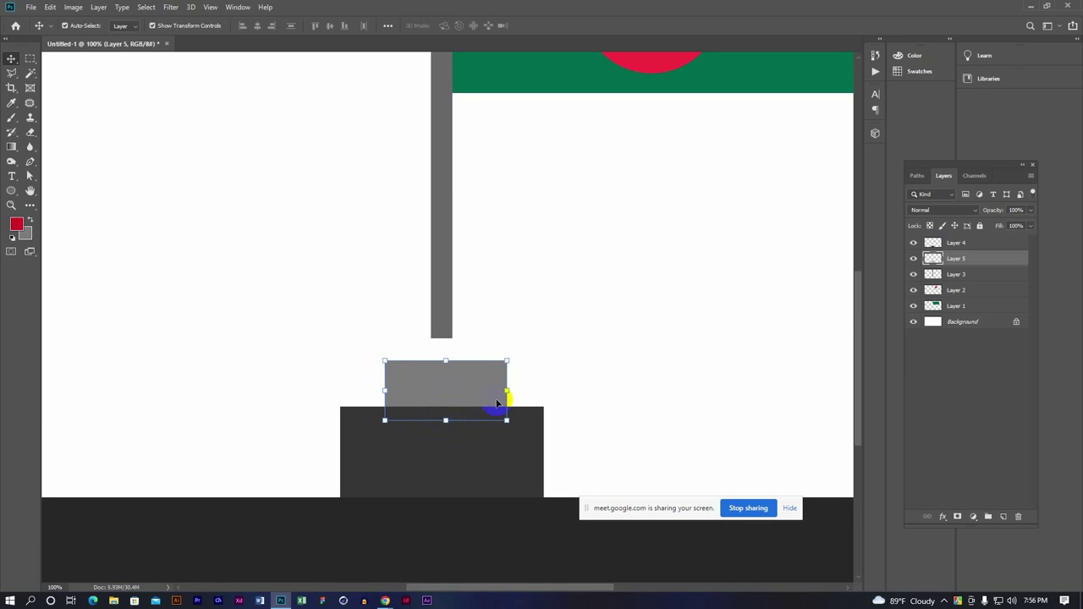
pyautogui.hotkey('ctrl', '-')
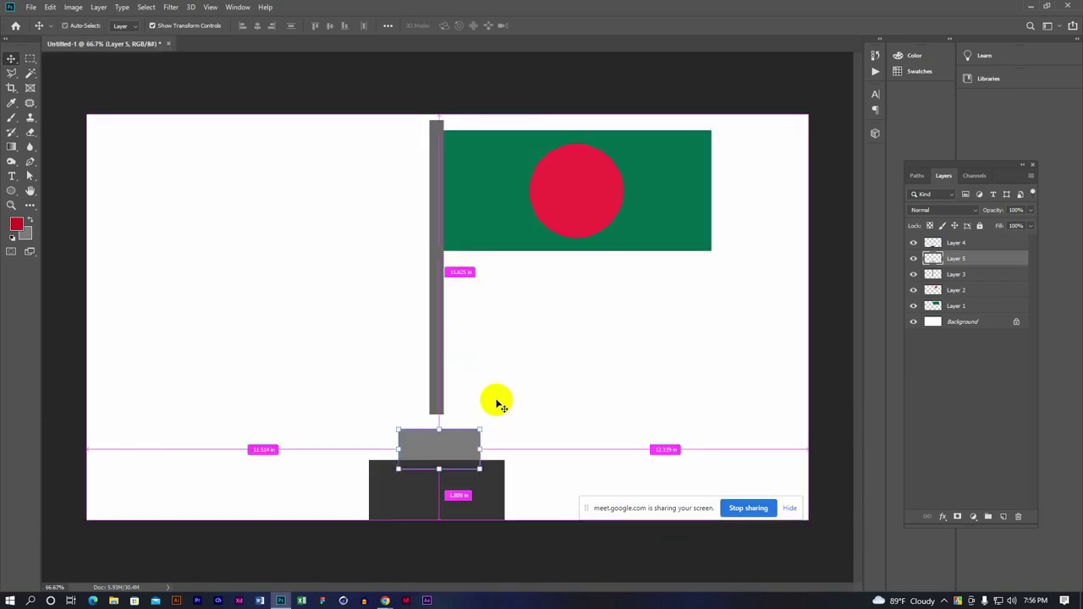
# Select the area around the pole's foot and set the background colour to near-white grey
pyautogui.click(29, 59)
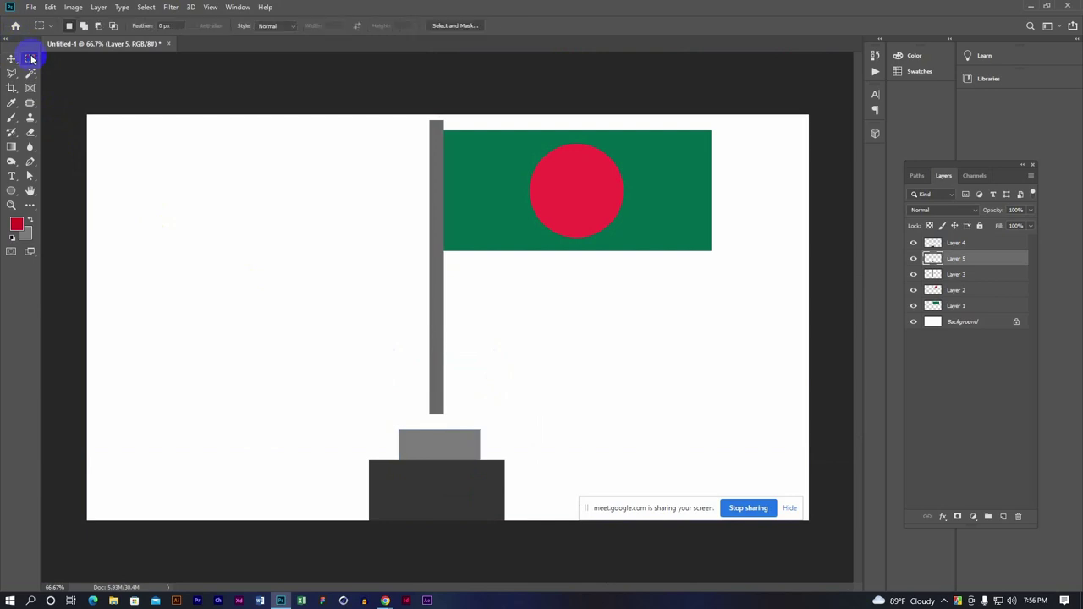
pyautogui.moveTo(417, 385); pyautogui.dragTo(457, 438)
pyautogui.click(25, 233)
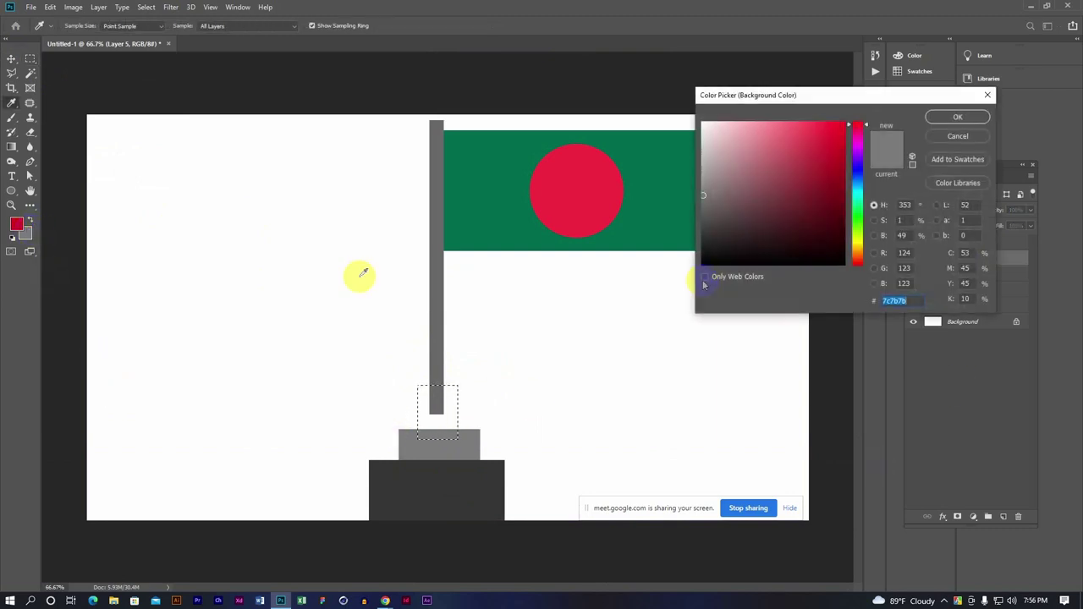
pyautogui.click(709, 140)
pyautogui.moveTo(711, 147); pyautogui.dragTo(702, 140)
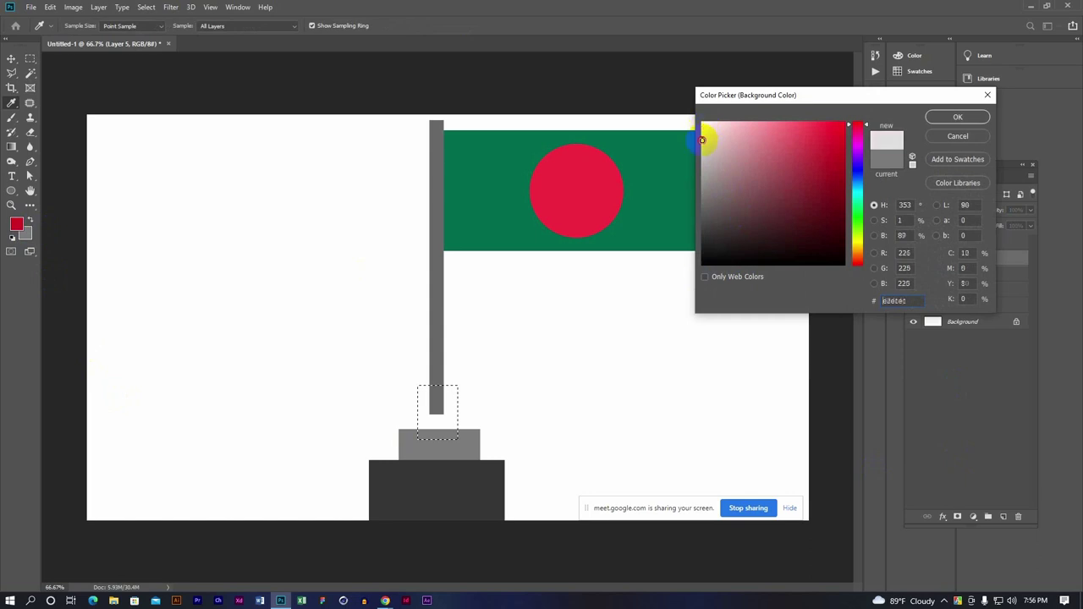
pyautogui.click(961, 118)
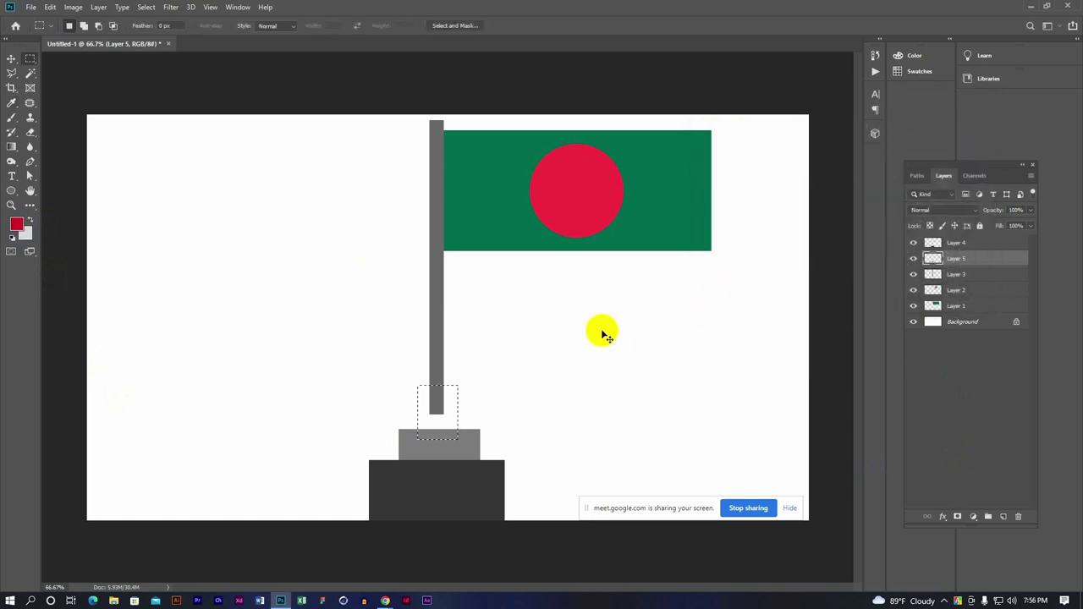
# Undo the stray fill and add a new Layer 6 at the top of the stack
pyautogui.hotkey('ctrl', 'z')
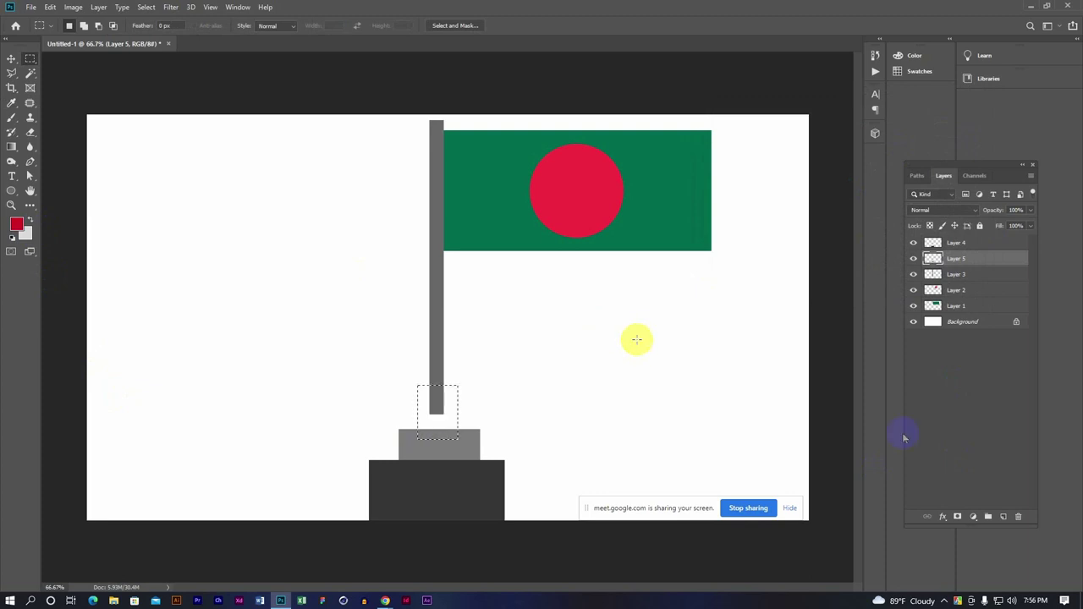
pyautogui.hotkey('alt', ']')
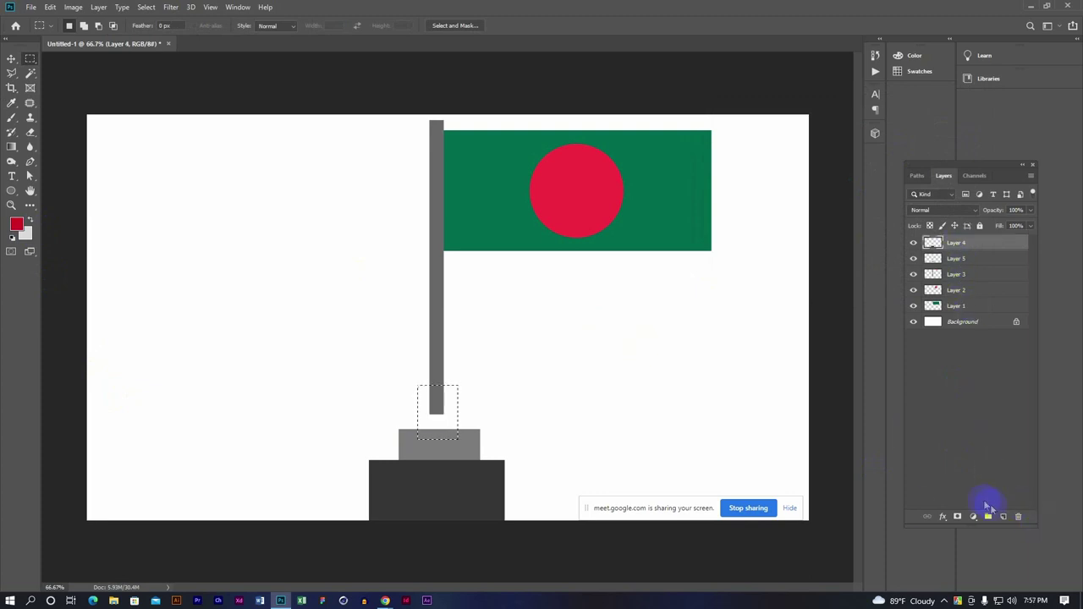
pyautogui.click(1004, 516)
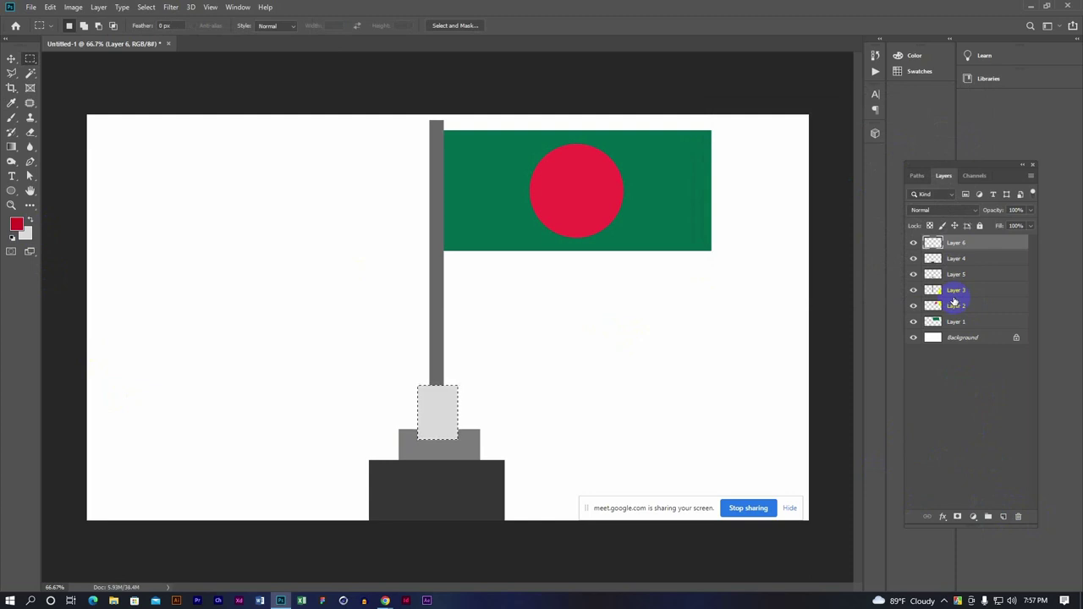
# Move the light-grey block's layer below Layer 4 in the Layers panel
pyautogui.click(461, 460)
pyautogui.keyDown('ctrl'); pyautogui.click(482, 443); pyautogui.keyUp('ctrl')
pyautogui.hotkey('ctrl', '+')
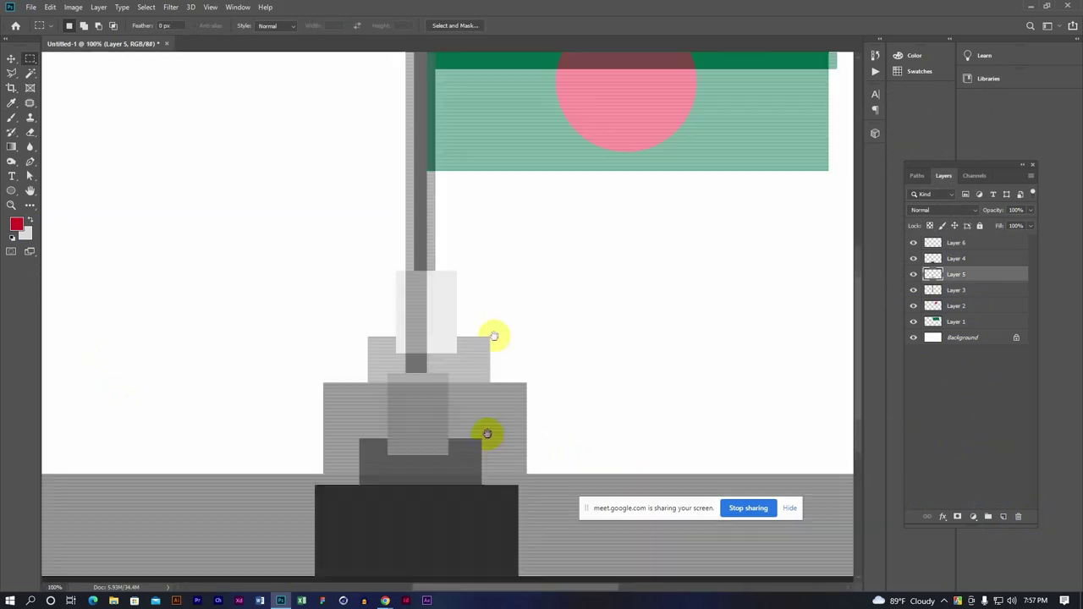
pyautogui.press('v')
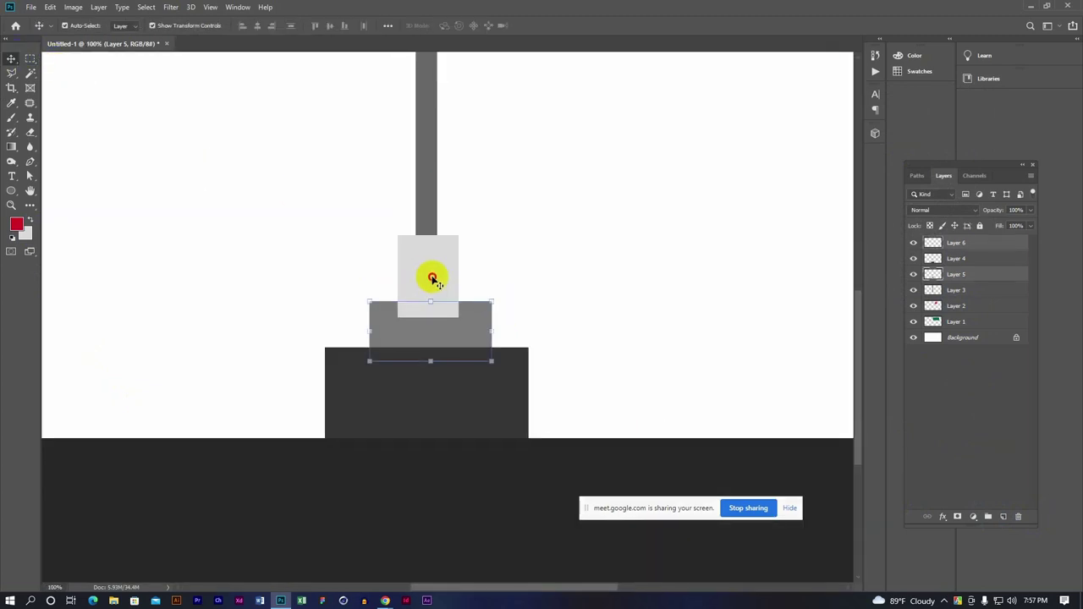
pyautogui.click(432, 278)
pyautogui.click(913, 259)
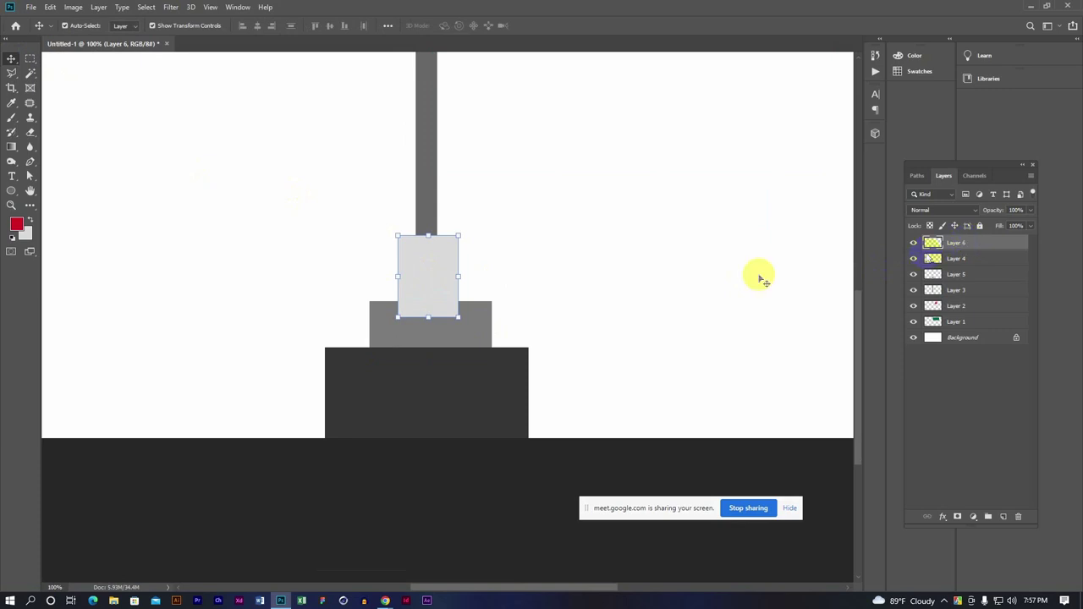
pyautogui.click(934, 243)
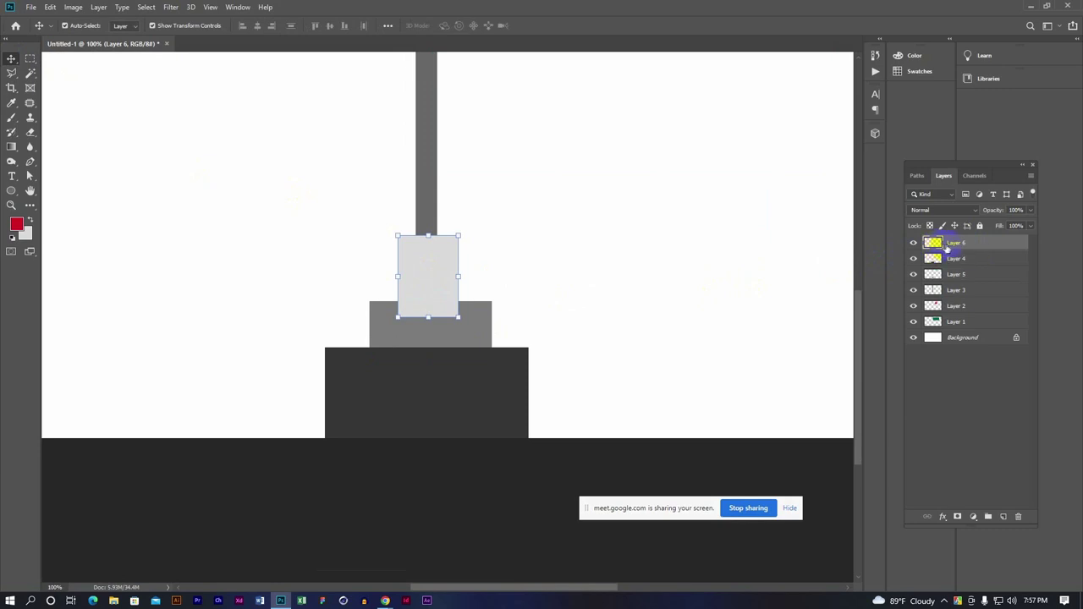
pyautogui.click(943, 366)
pyautogui.click(949, 243)
pyautogui.moveTo(949, 244); pyautogui.dragTo(955, 264)
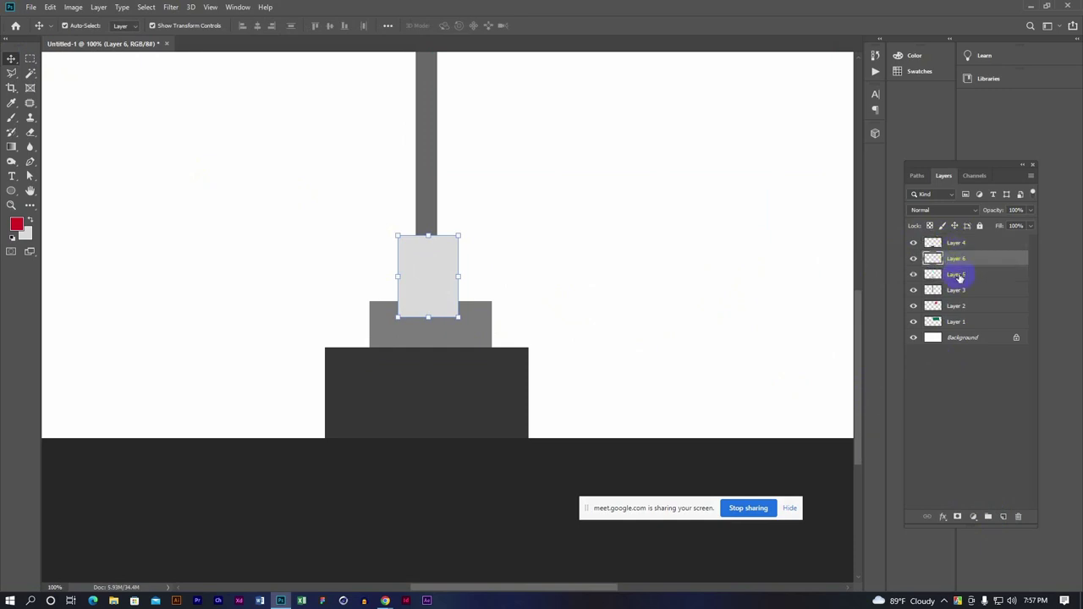
# Put the light-grey tier's layer under the mid-grey tier and zoom out to 66.7%
pyautogui.click(369, 254)
pyautogui.click(443, 264)
pyautogui.click(913, 258)
pyautogui.click(913, 258)
pyautogui.moveTo(952, 259); pyautogui.dragTo(953, 280)
pyautogui.click(541, 282)
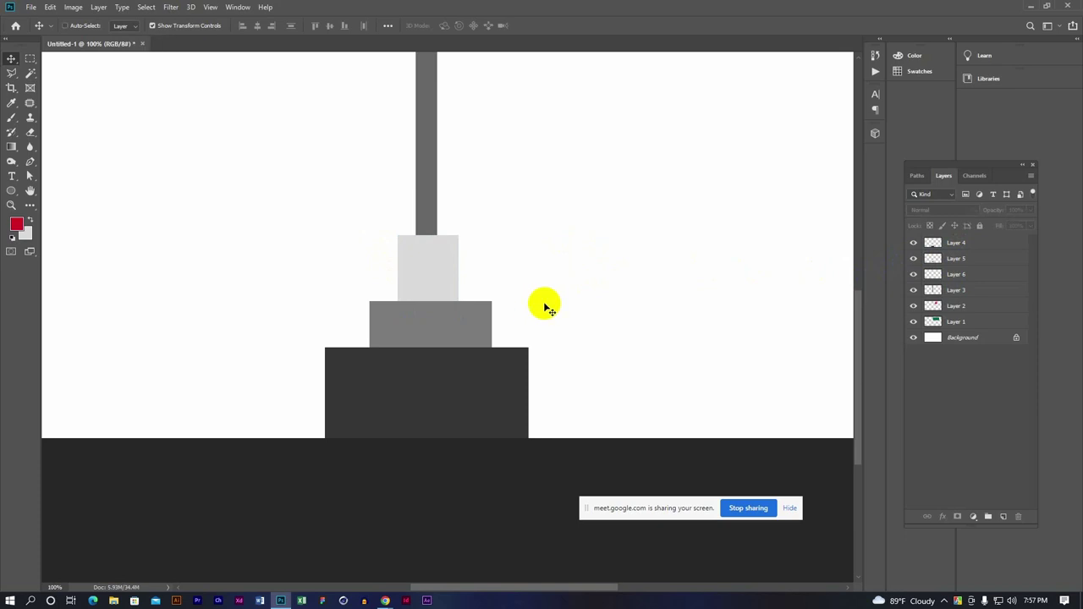
pyautogui.hotkey('ctrl', '-')
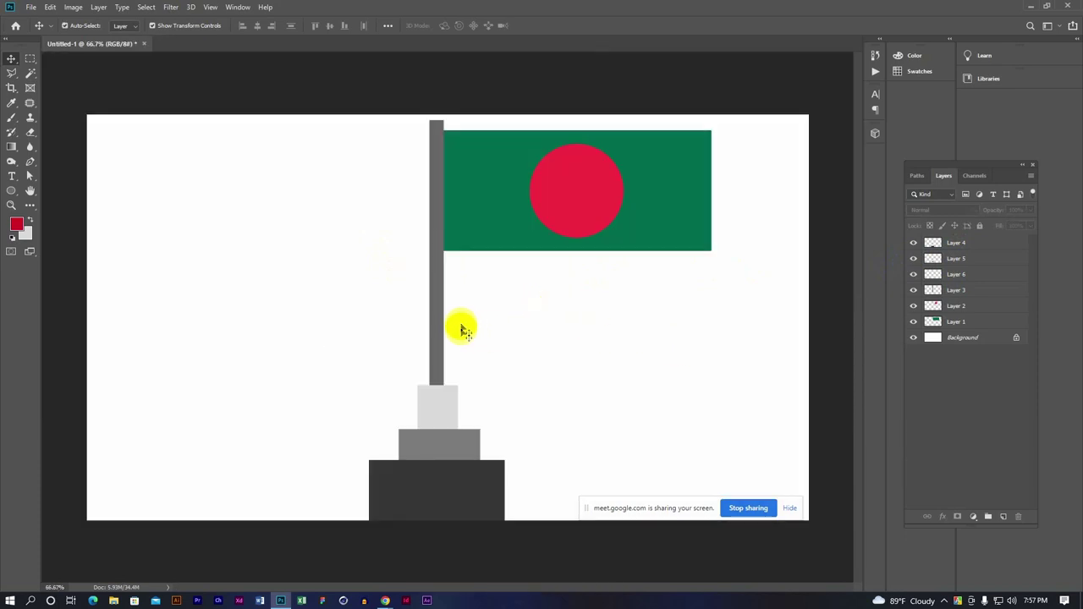
# Mark a rectangle at the canvas's upper left and add a new Layer 7 for it
pyautogui.click(458, 408)
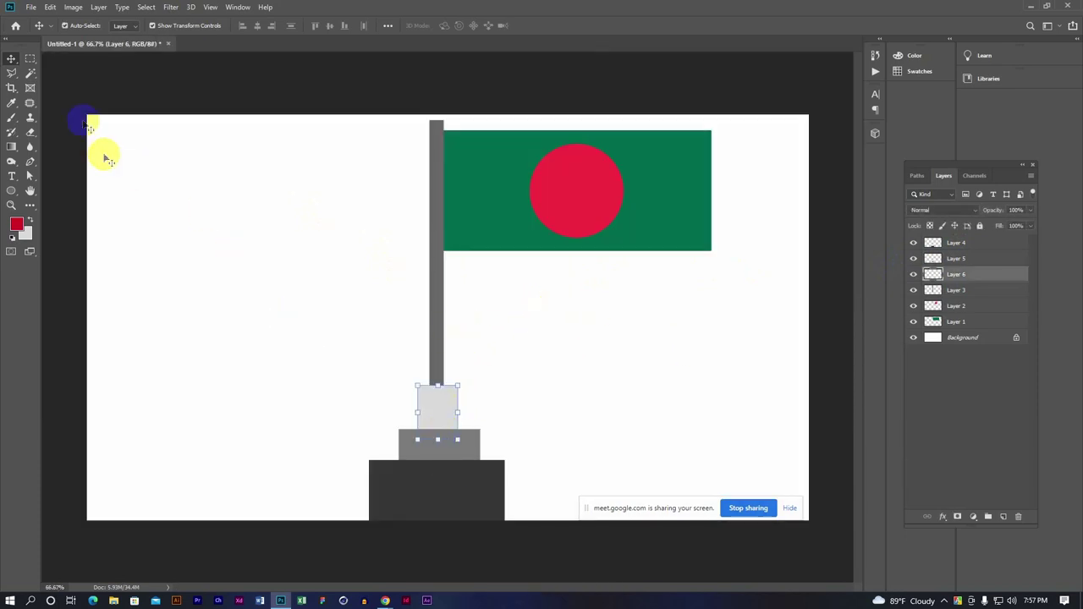
pyautogui.click(32, 60)
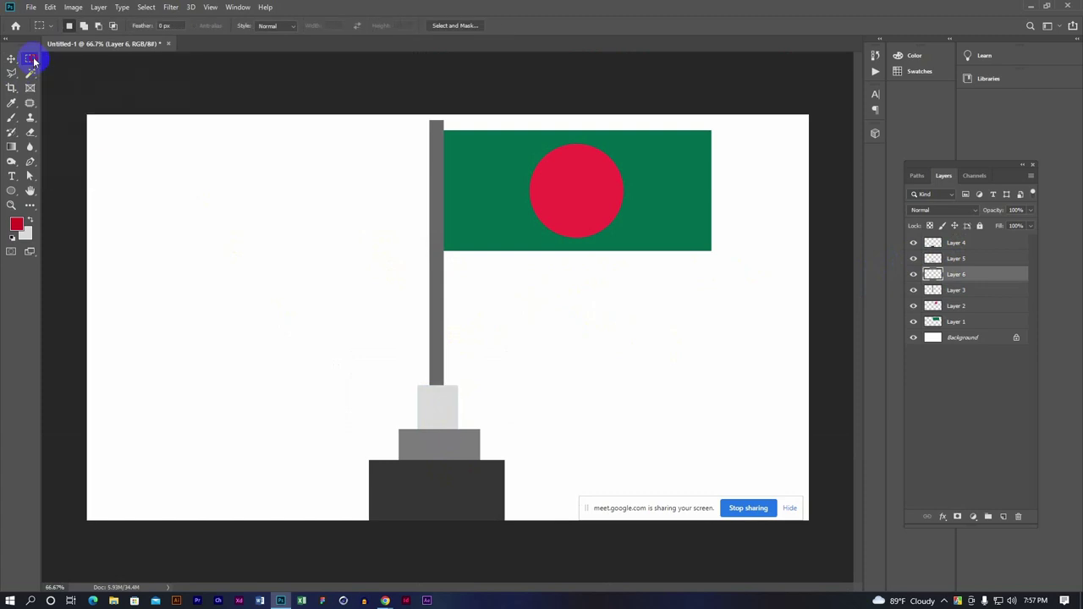
pyautogui.moveTo(152, 135); pyautogui.dragTo(298, 217)
pyautogui.click(955, 244)
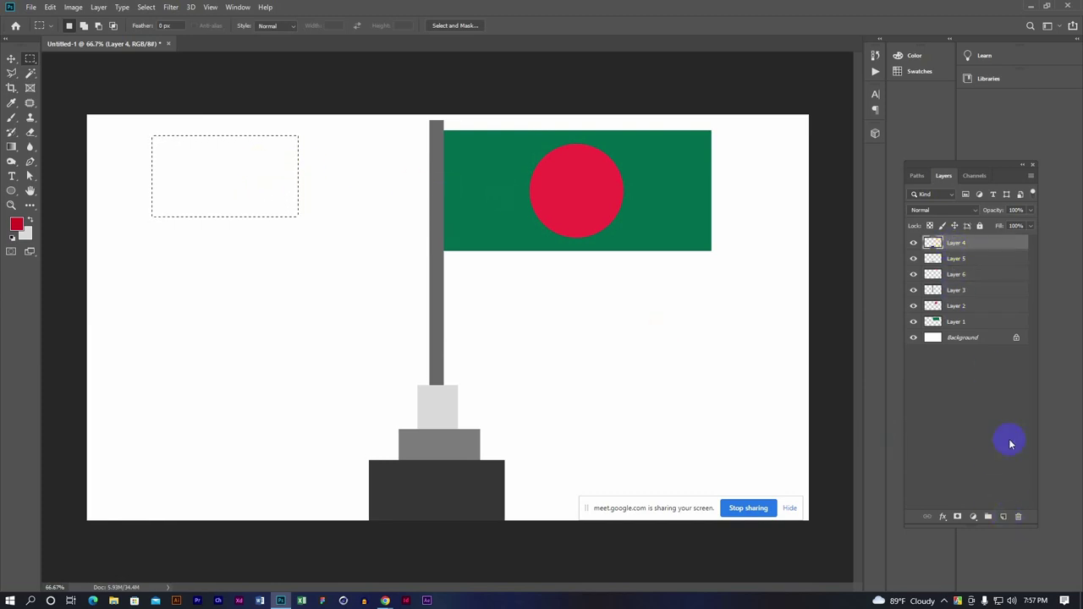
pyautogui.click(1004, 517)
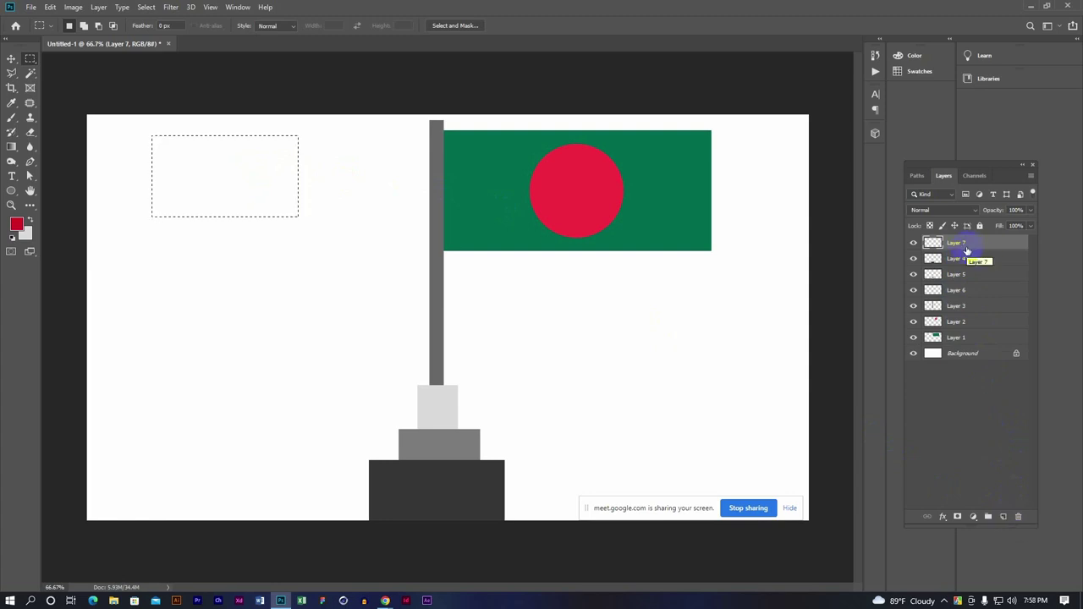
pyautogui.click(30, 60)
# Fill the rectangle with red #db0921 and hide all the other layers
pyautogui.click(26, 236)
pyautogui.click(838, 141)
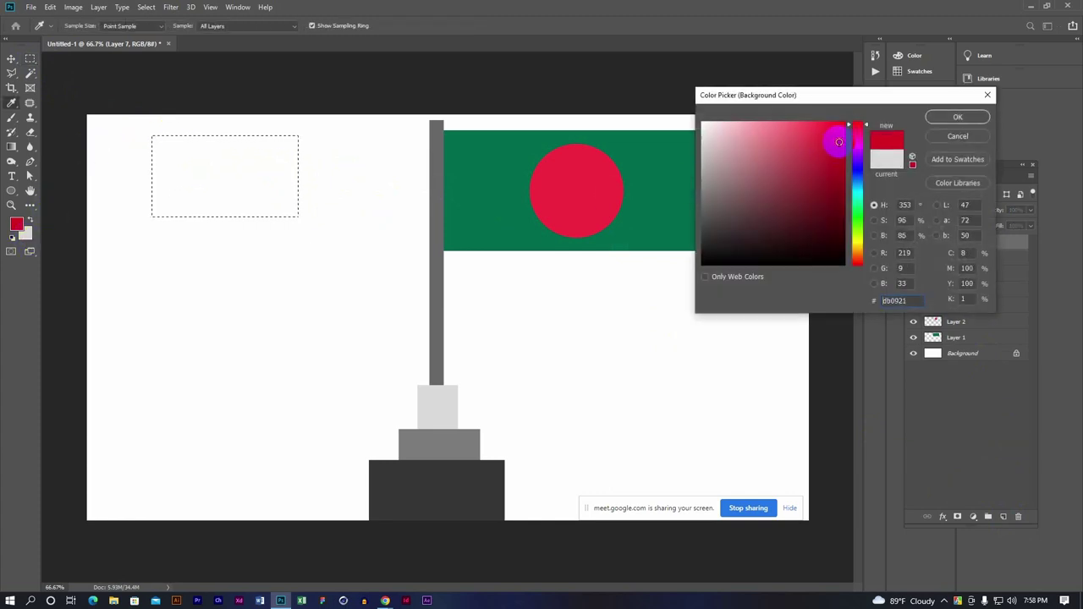
pyautogui.click(957, 116)
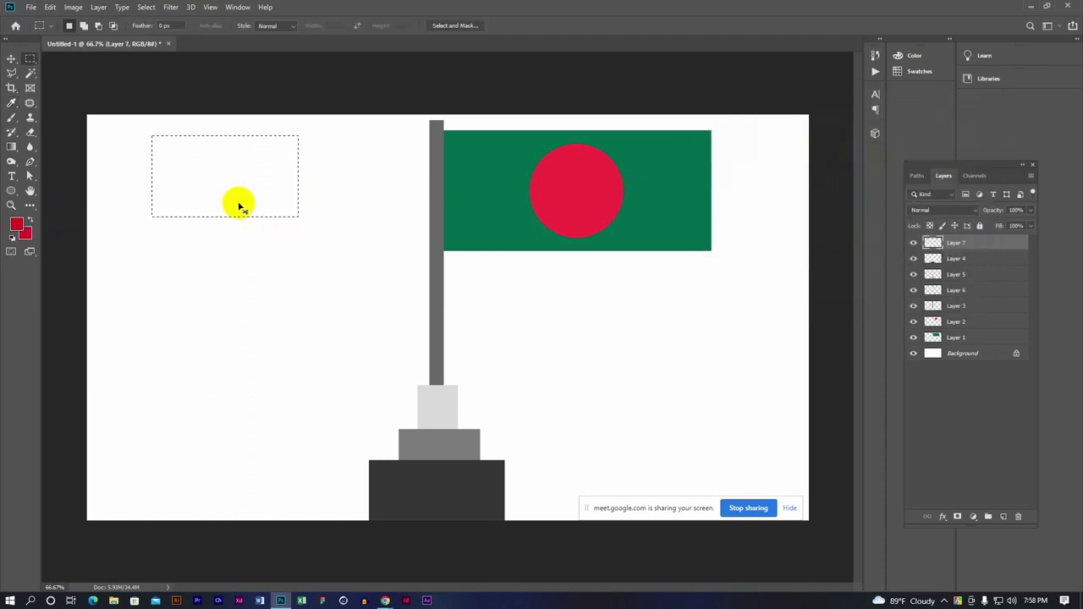
pyautogui.hotkey('ctrl', 'BackSpace')
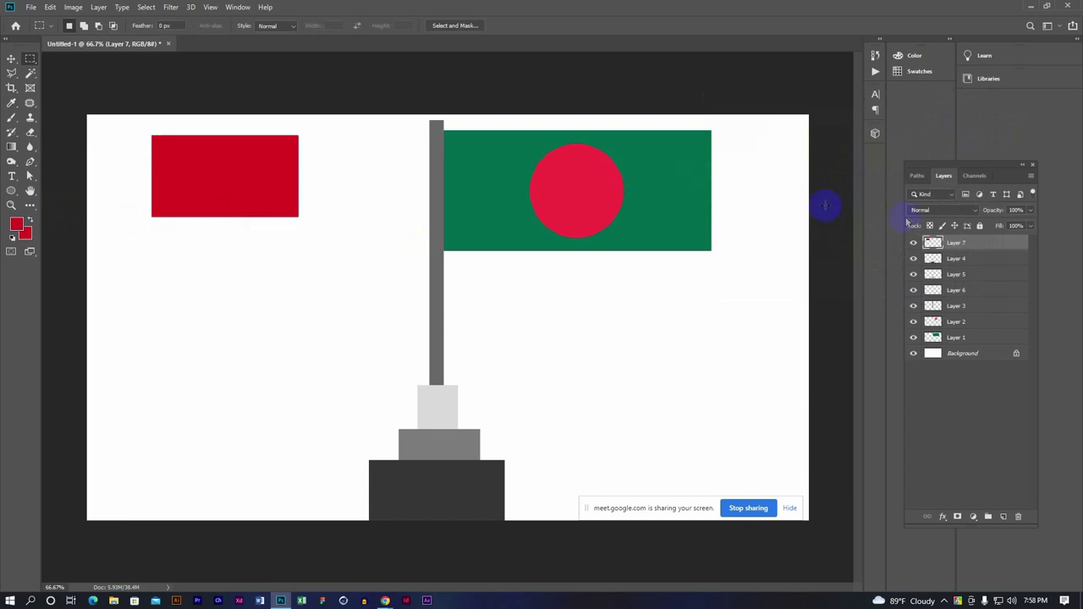
pyautogui.moveTo(913, 269); pyautogui.dragTo(908, 366)
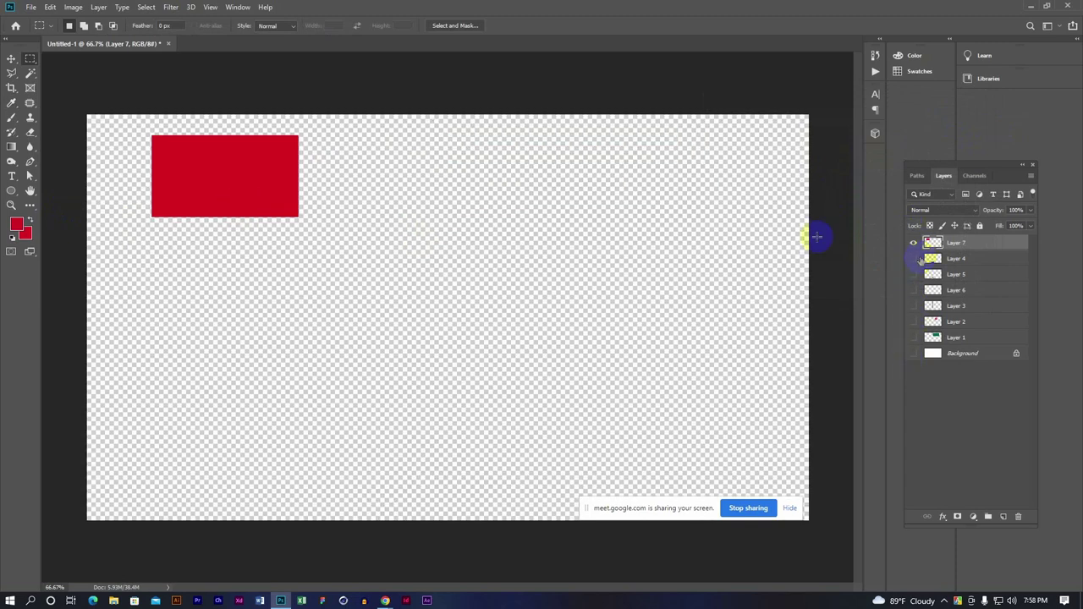
# Show the white background, shift the red rectangle, and mark a circular selection below it
pyautogui.click(914, 353)
pyautogui.click(11, 57)
pyautogui.moveTo(220, 189)
pyautogui.mouseDown()
pyautogui.moveTo(572, 342)
pyautogui.moveTo(511, 307)
pyautogui.moveTo(489, 243)
pyautogui.mouseUp()
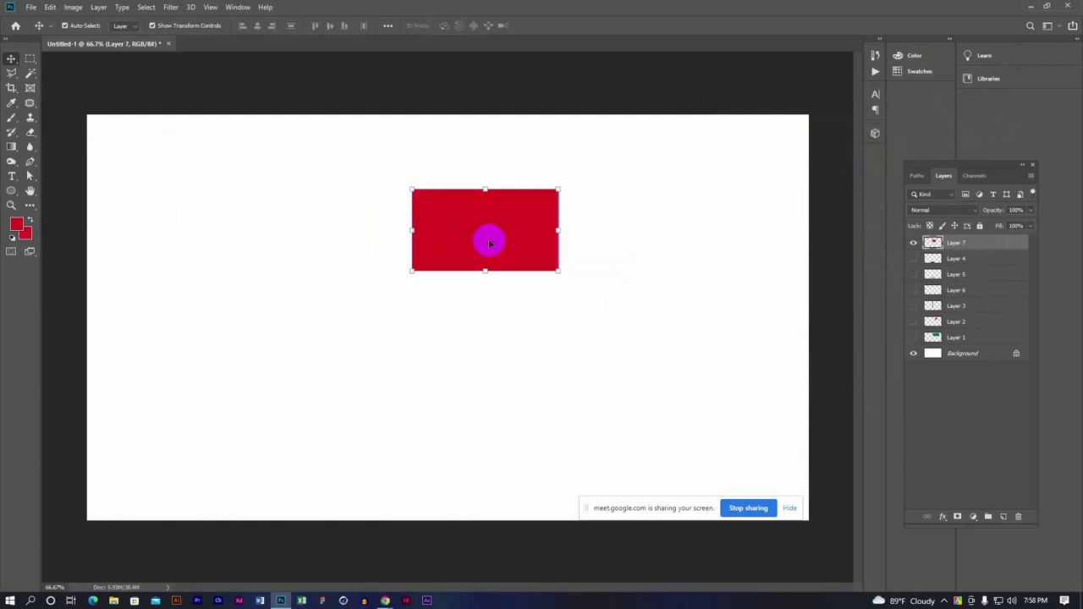
pyautogui.moveTo(489, 242); pyautogui.dragTo(434, 220)
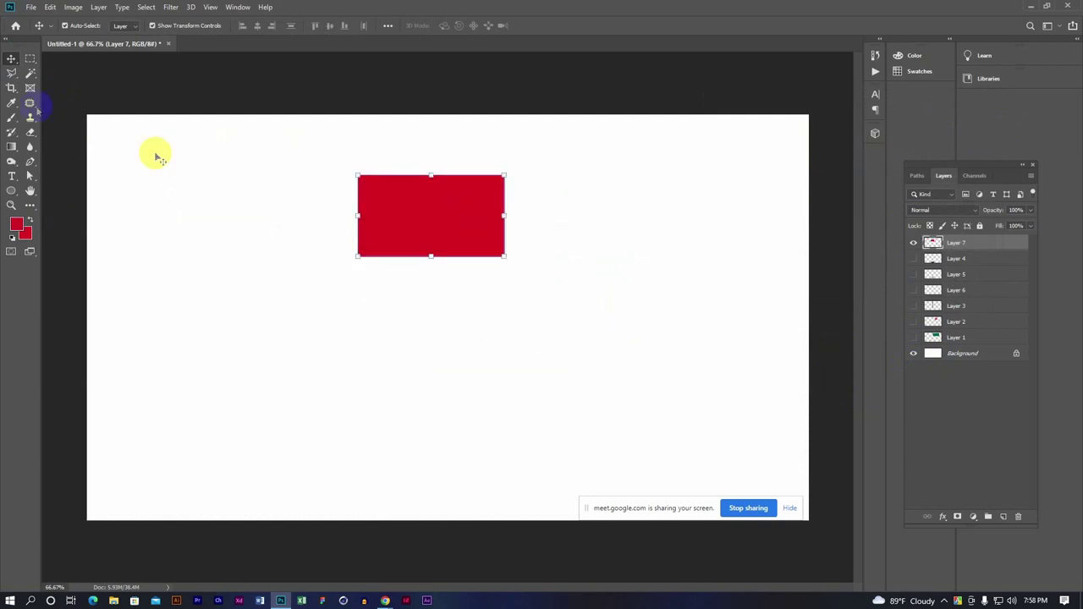
pyautogui.rightClick(30, 59)
pyautogui.click(69, 74)
pyautogui.moveTo(315, 347); pyautogui.dragTo(415, 438)
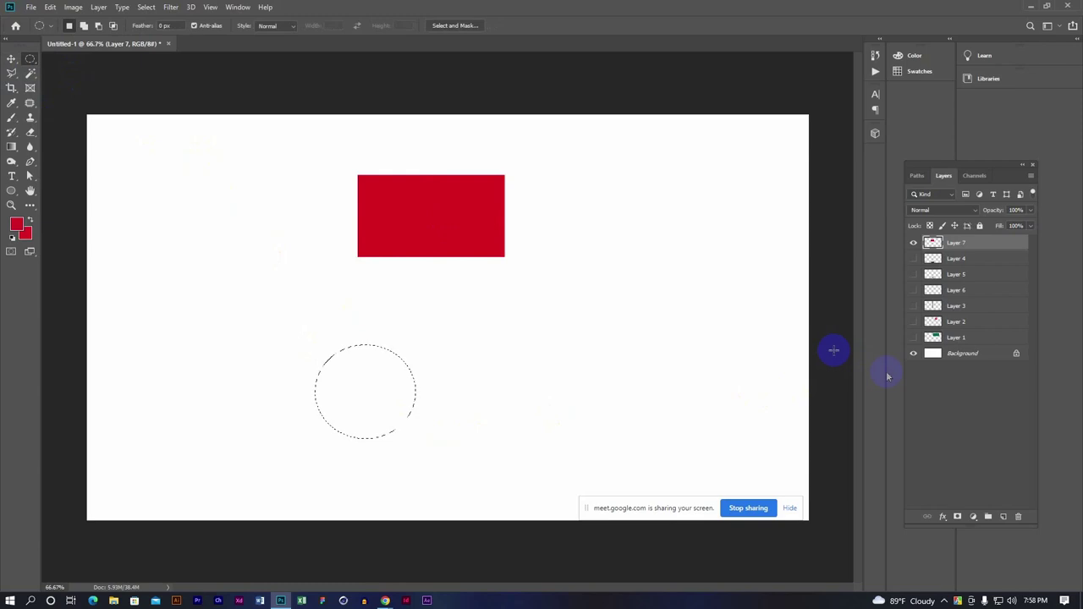
# Toggle the dark grey base's visibility, hide the red rectangle, and clear the circle selection
pyautogui.click(911, 262)
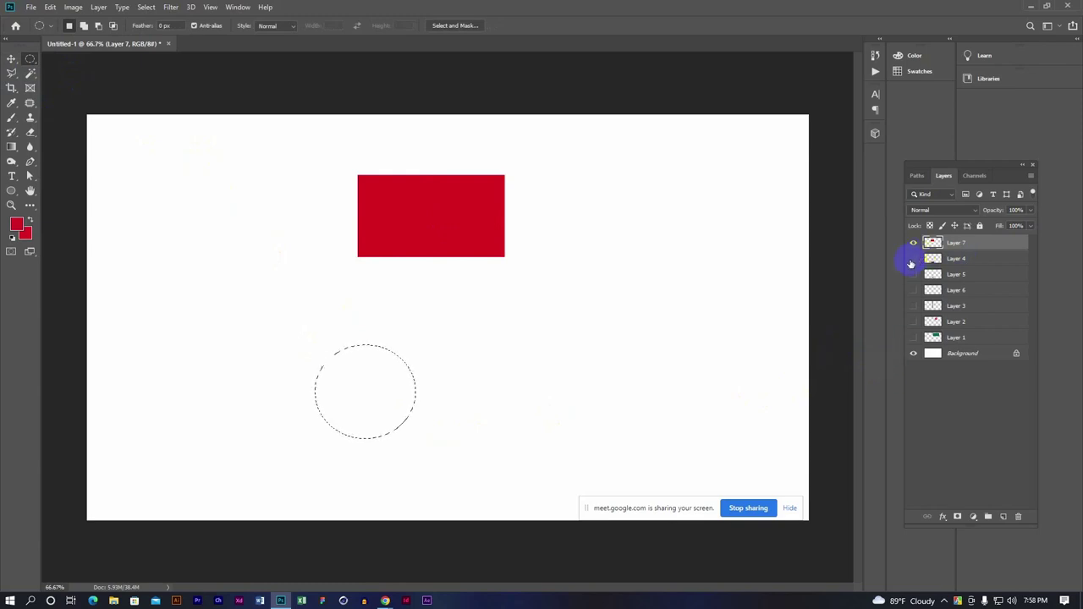
pyautogui.click(913, 259)
pyautogui.click(912, 259)
pyautogui.click(913, 260)
pyautogui.click(913, 260)
pyautogui.click(912, 260)
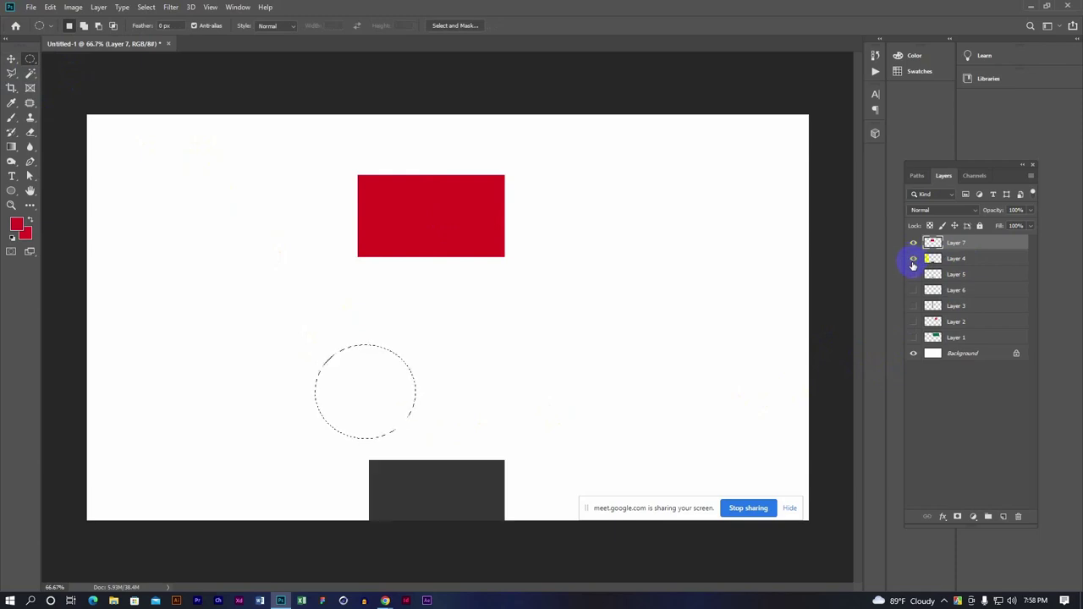
pyautogui.click(913, 259)
pyautogui.click(913, 260)
pyautogui.click(913, 259)
pyautogui.click(912, 243)
pyautogui.click(729, 338)
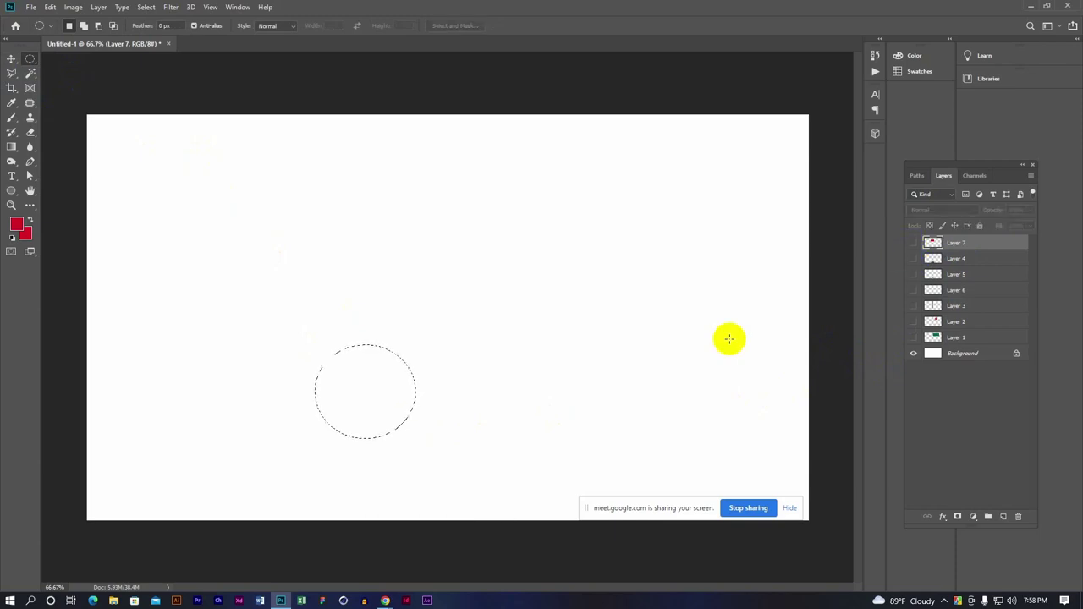
# Turn the base, pole and flag layers back on and move the red rectangle to the upper left
pyautogui.click(914, 260)
pyautogui.click(913, 274)
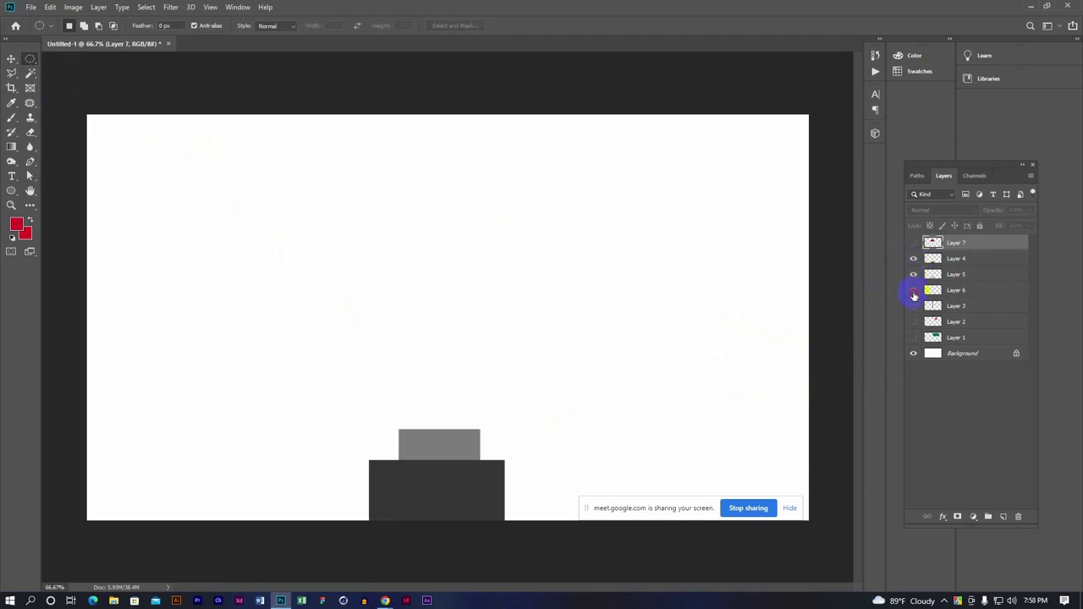
pyautogui.click(913, 290)
pyautogui.click(913, 306)
pyautogui.click(912, 322)
pyautogui.click(913, 323)
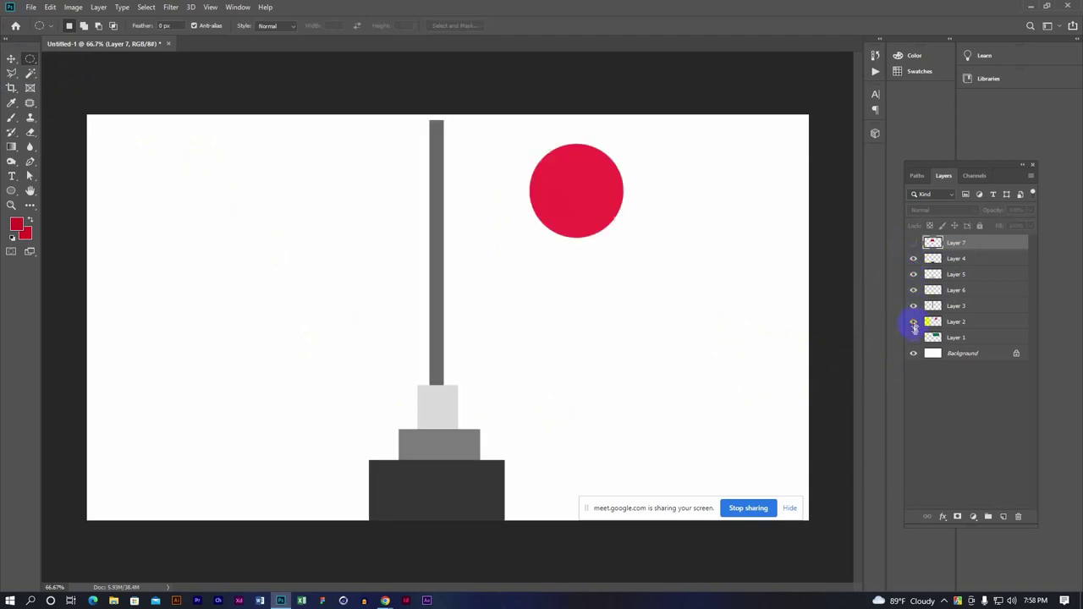
pyautogui.click(913, 339)
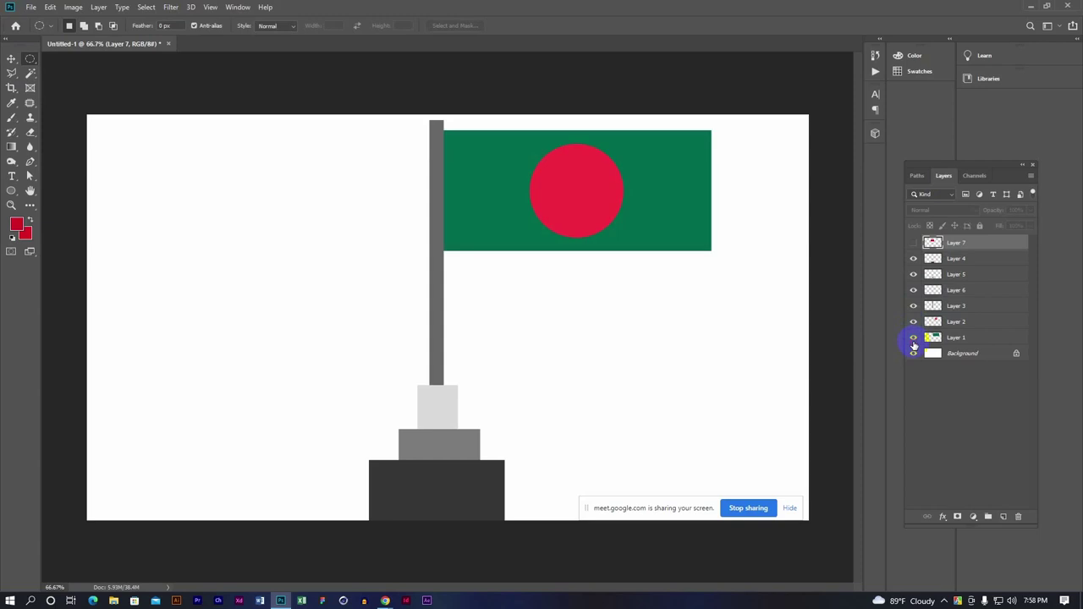
pyautogui.moveTo(913, 338)
pyautogui.mouseDown()
pyautogui.moveTo(911, 273)
pyautogui.moveTo(913, 339)
pyautogui.mouseUp()
pyautogui.click(910, 261)
pyautogui.click(911, 244)
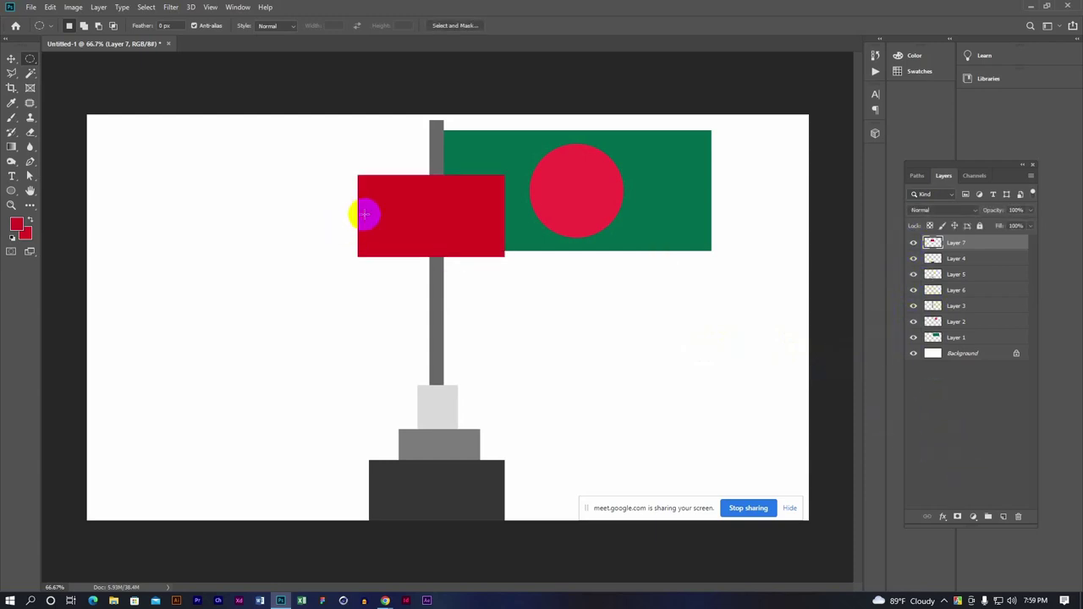
pyautogui.click(11, 58)
pyautogui.moveTo(414, 215)
pyautogui.mouseDown()
pyautogui.moveTo(219, 197)
pyautogui.moveTo(231, 195)
pyautogui.mouseUp()
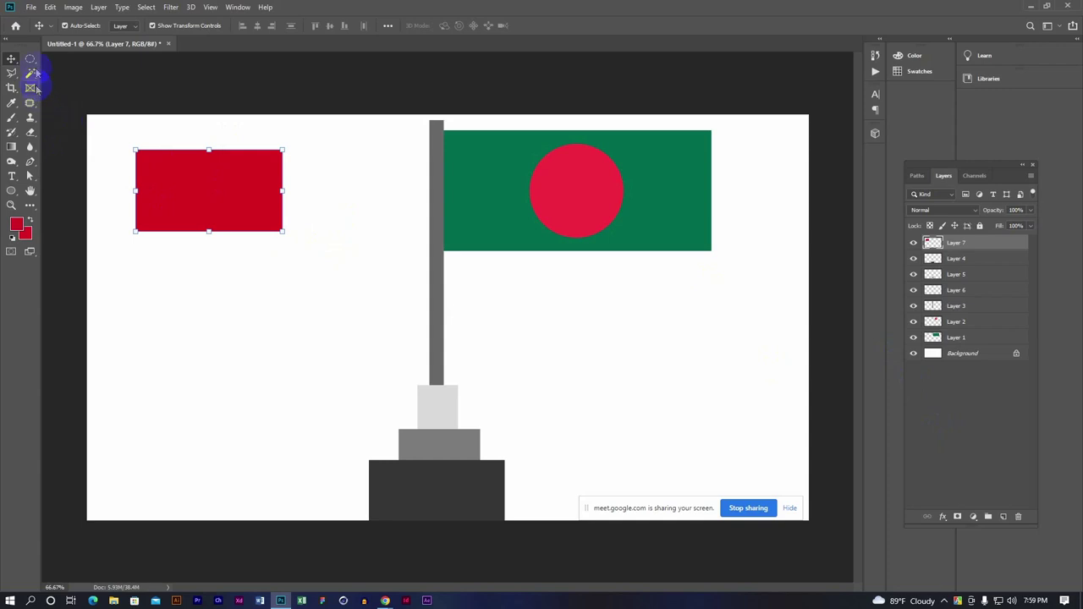
# Add Layer 8 above the red rectangle and mark a small circular selection below it
pyautogui.click(1005, 518)
pyautogui.click(940, 251)
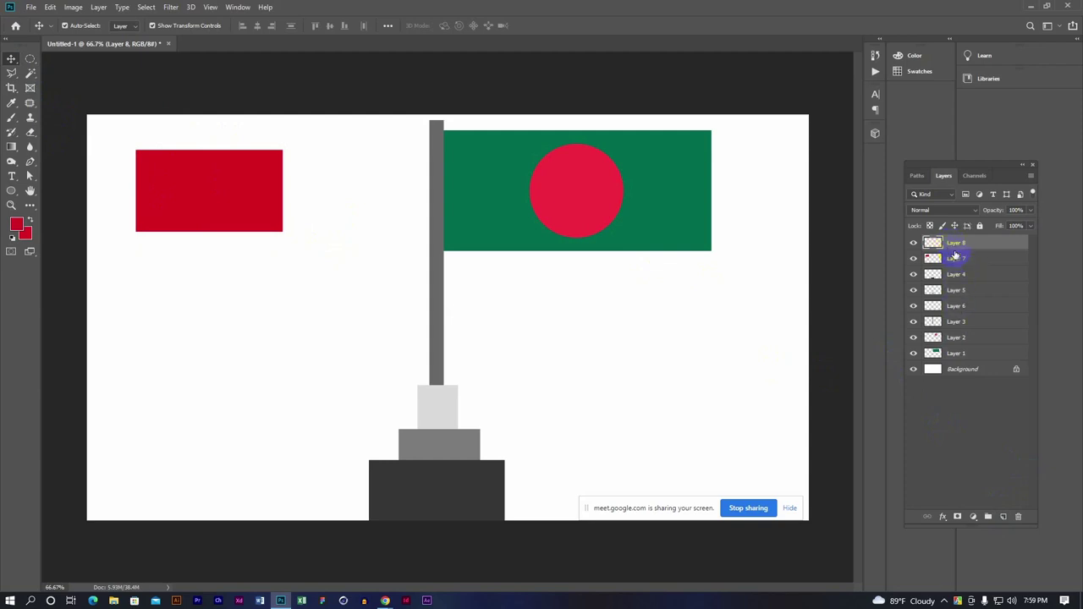
pyautogui.click(32, 59)
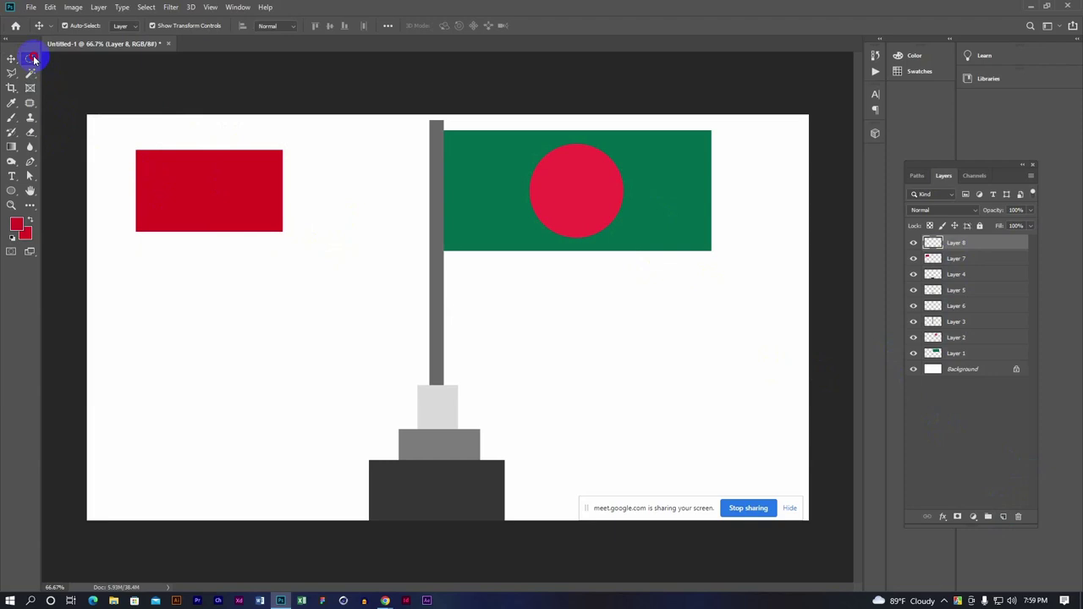
pyautogui.click(81, 69)
pyautogui.moveTo(190, 310); pyautogui.dragTo(235, 360)
pyautogui.moveTo(240, 368); pyautogui.dragTo(244, 367)
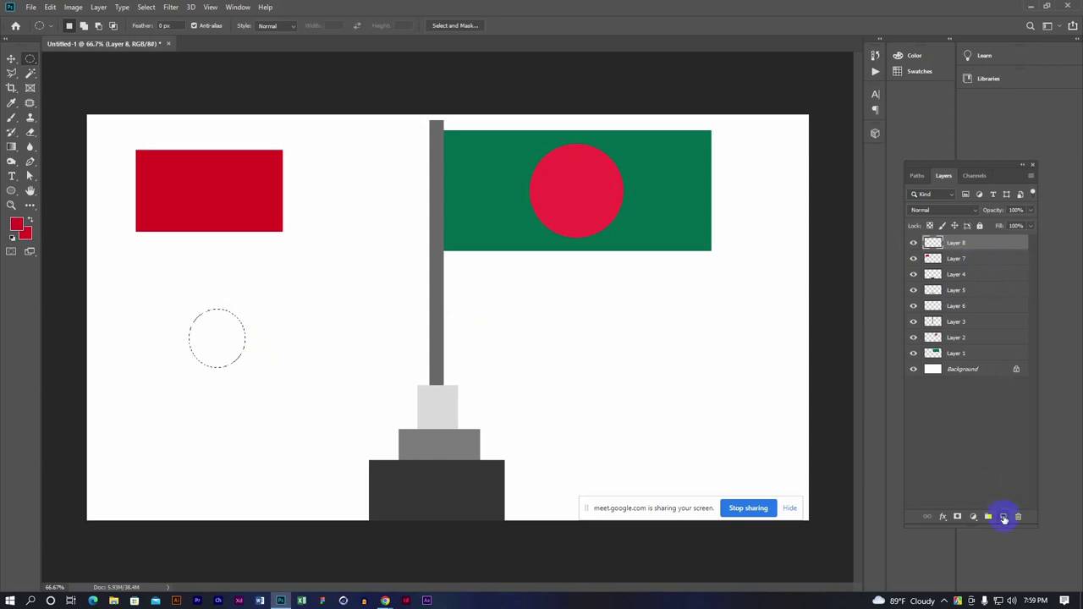
pyautogui.click(16, 28)
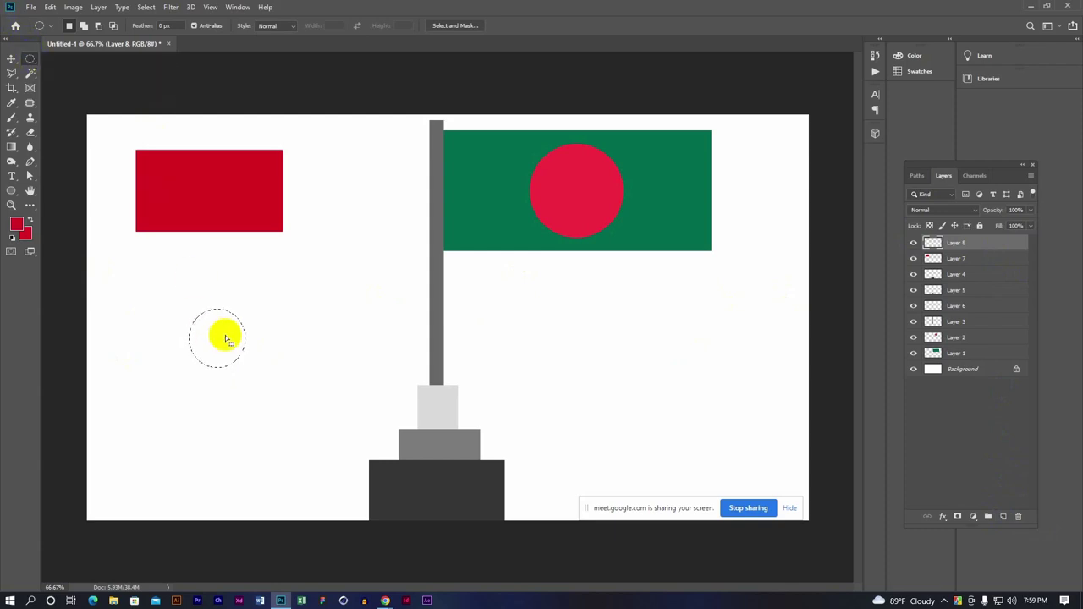
# Try a bright green background colour, then change it to magenta
pyautogui.click(25, 233)
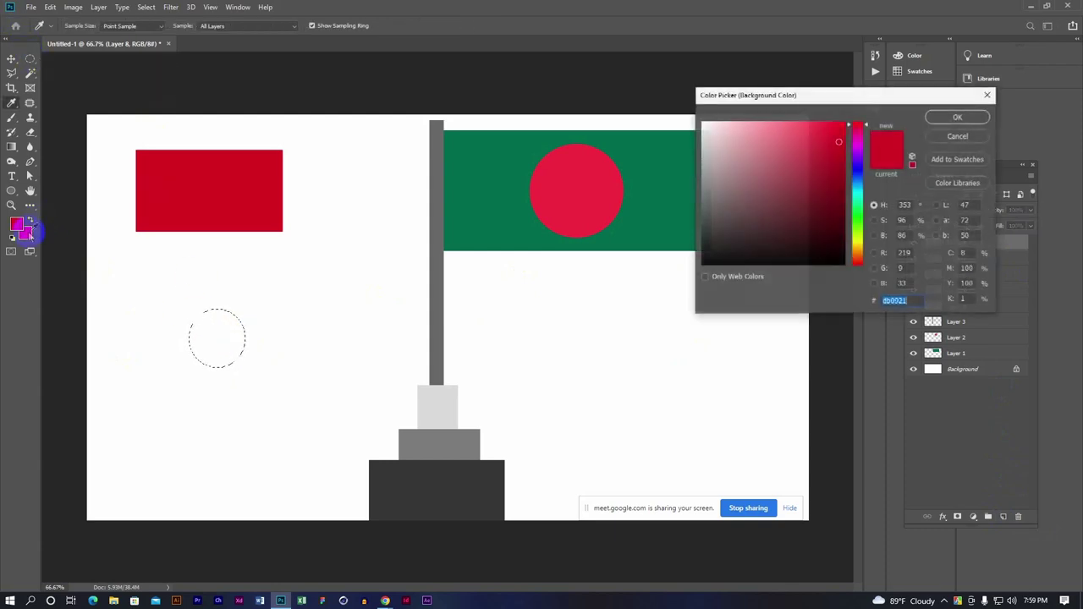
pyautogui.click(857, 205)
pyautogui.click(842, 127)
pyautogui.click(957, 117)
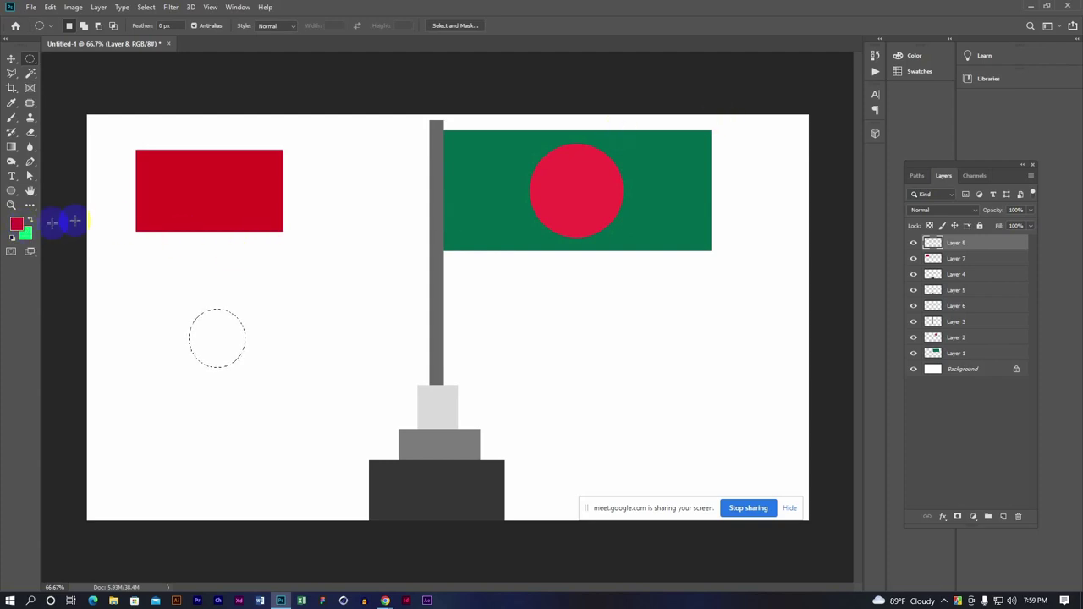
pyautogui.click(26, 232)
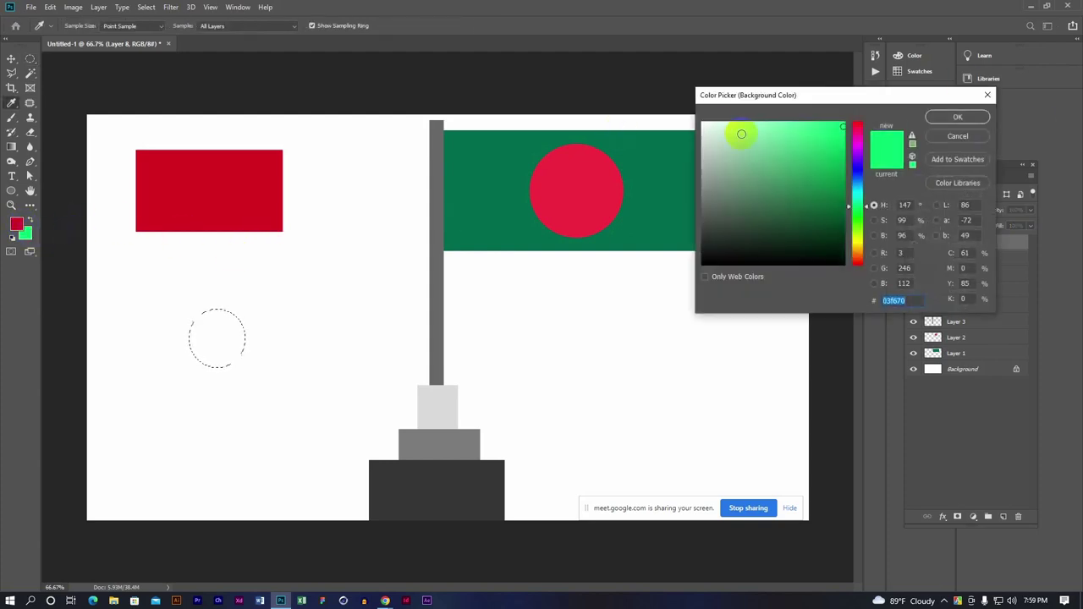
pyautogui.click(942, 138)
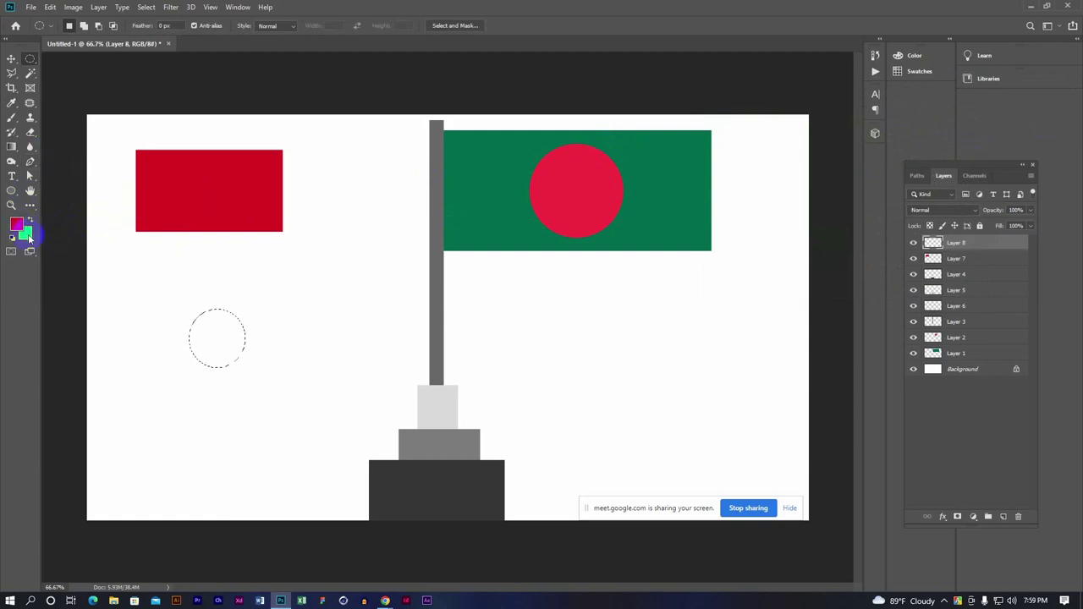
pyautogui.click(27, 234)
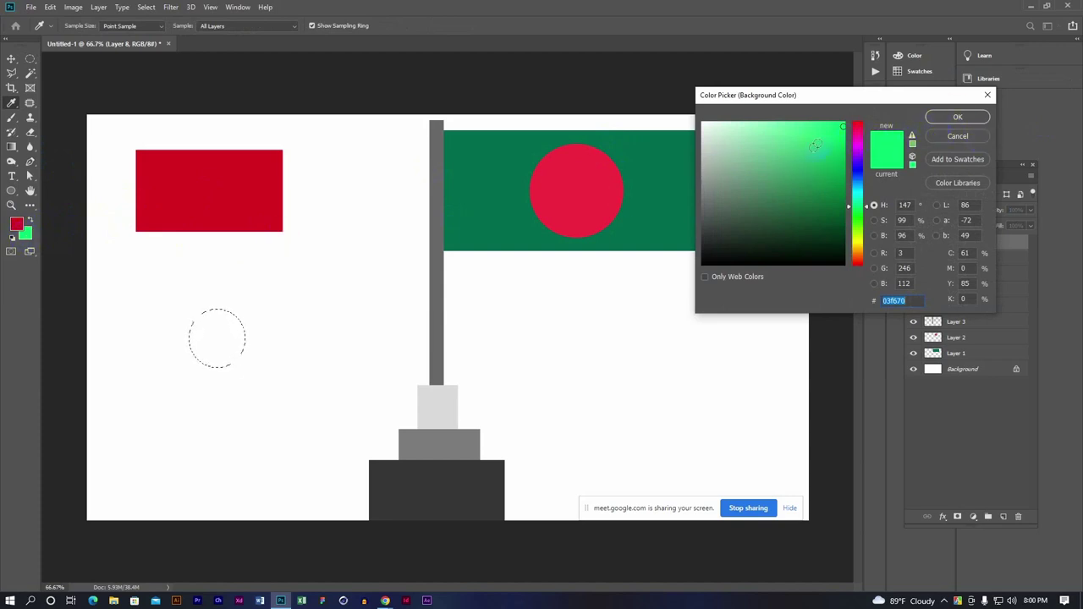
pyautogui.moveTo(831, 133); pyautogui.dragTo(793, 133)
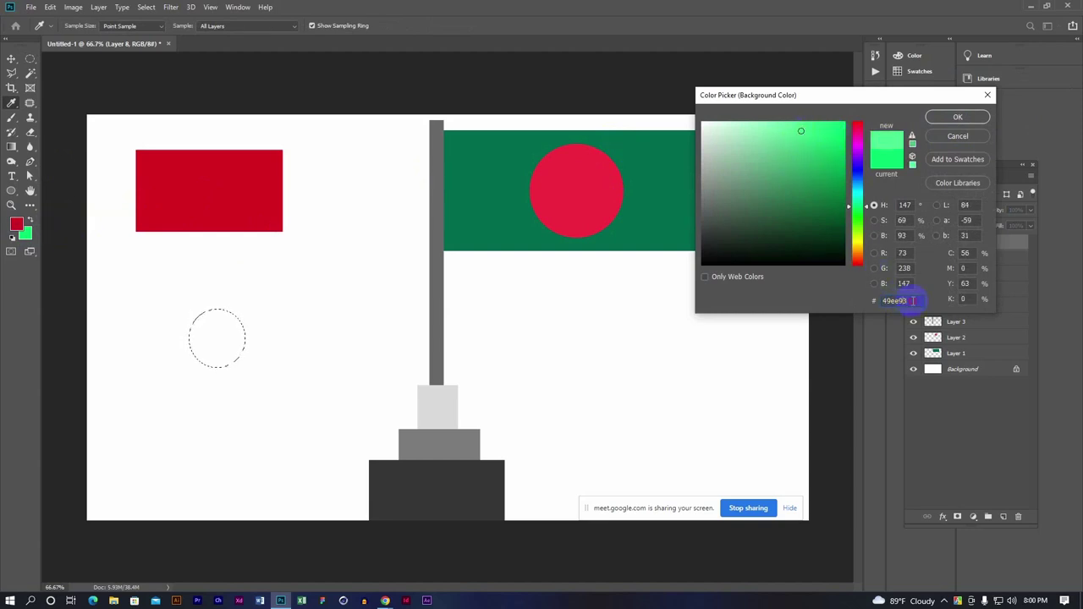
pyautogui.click(831, 129)
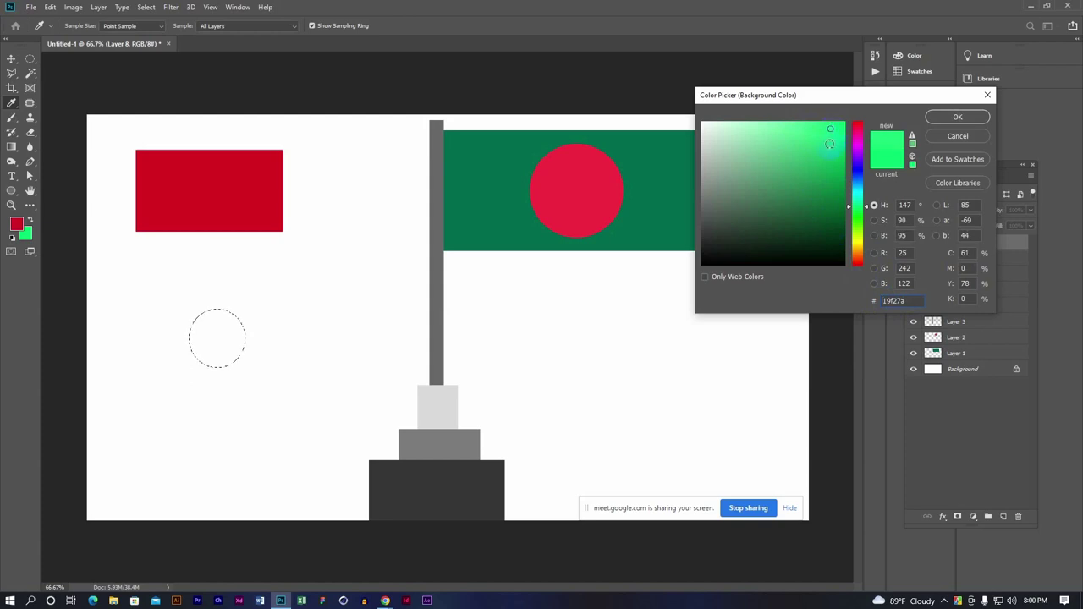
pyautogui.moveTo(860, 163); pyautogui.dragTo(840, 126)
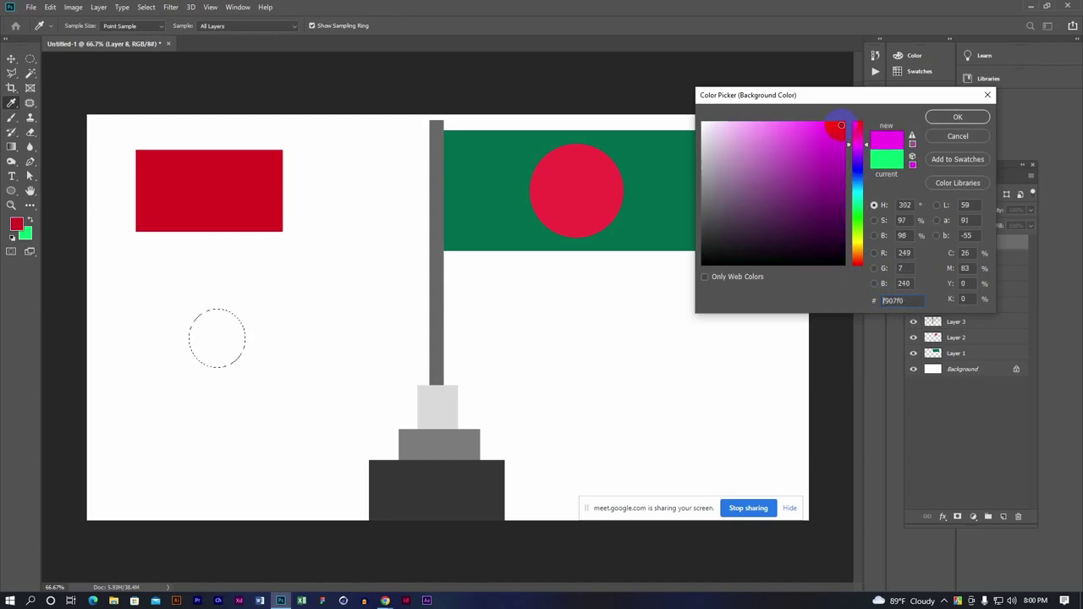
pyautogui.click(955, 116)
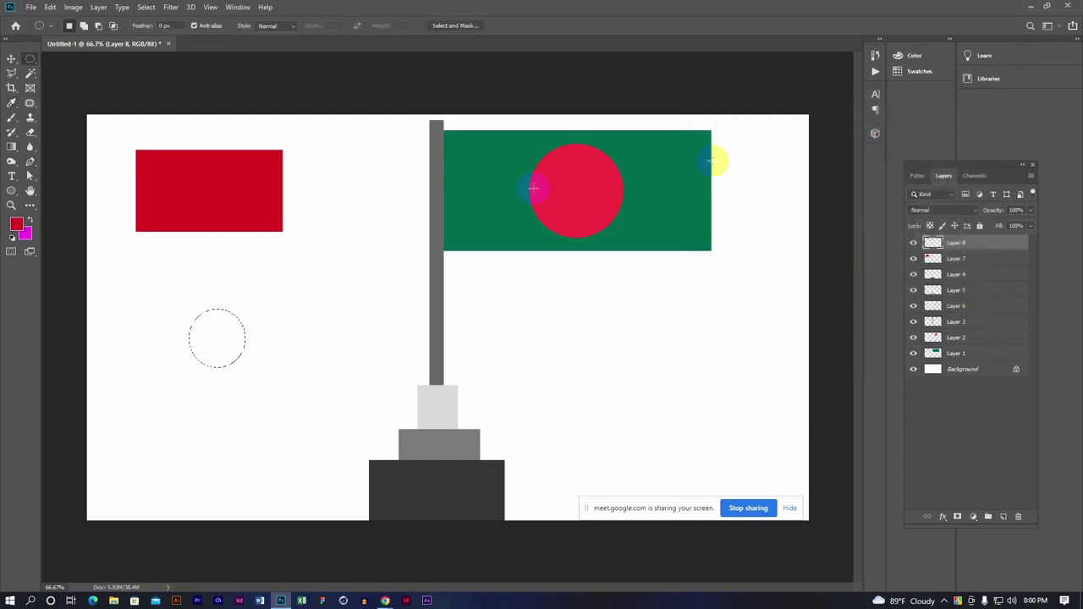
# Fill the circular selection on Layer 8 with magenta
pyautogui.press('x')
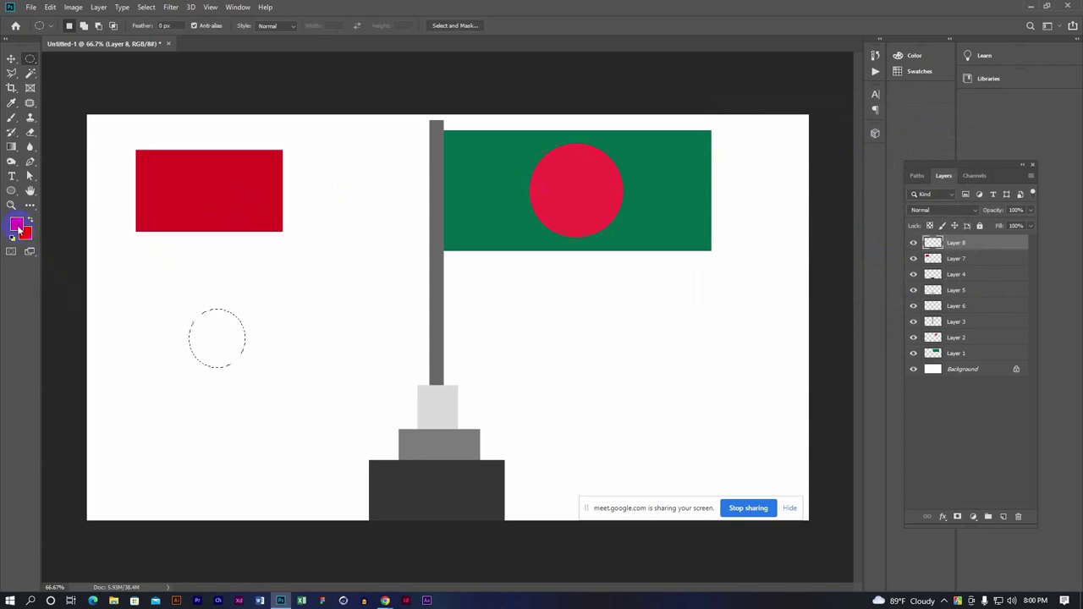
pyautogui.click(17, 225)
pyautogui.click(26, 234)
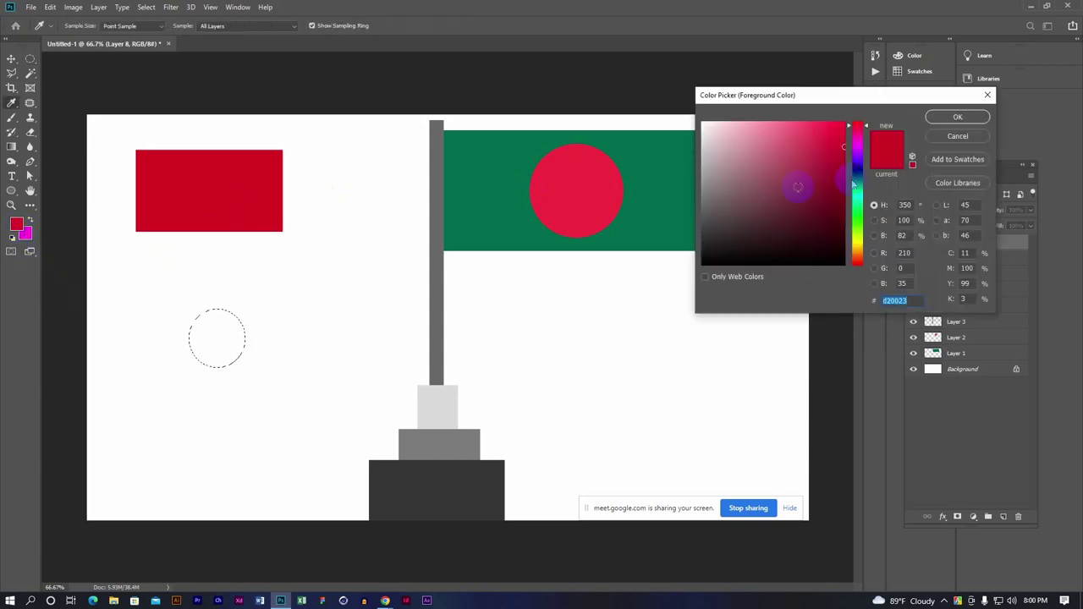
pyautogui.click(948, 138)
pyautogui.click(17, 225)
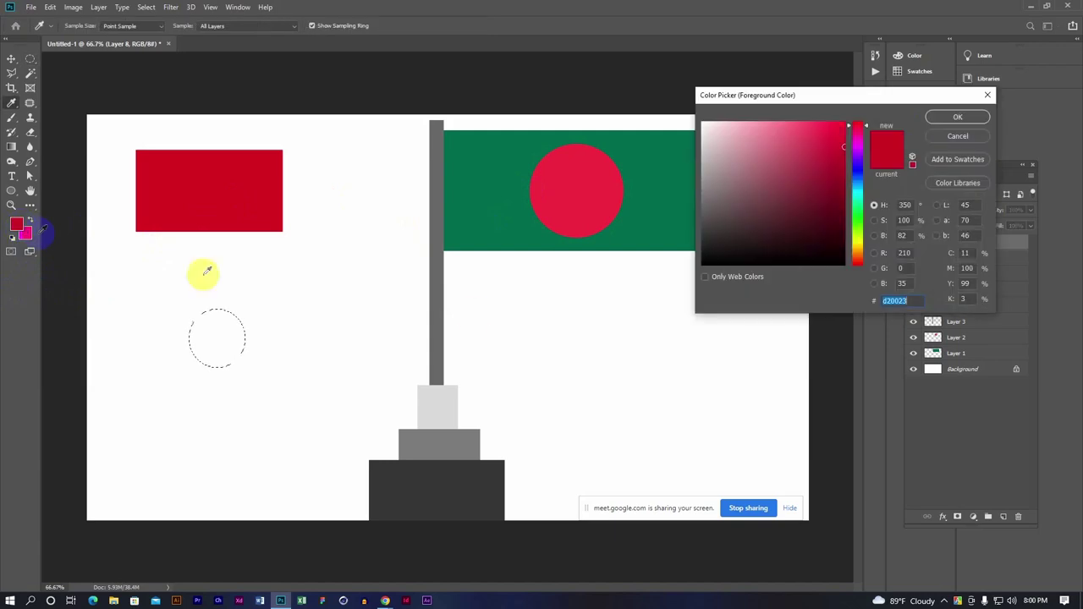
pyautogui.click(948, 142)
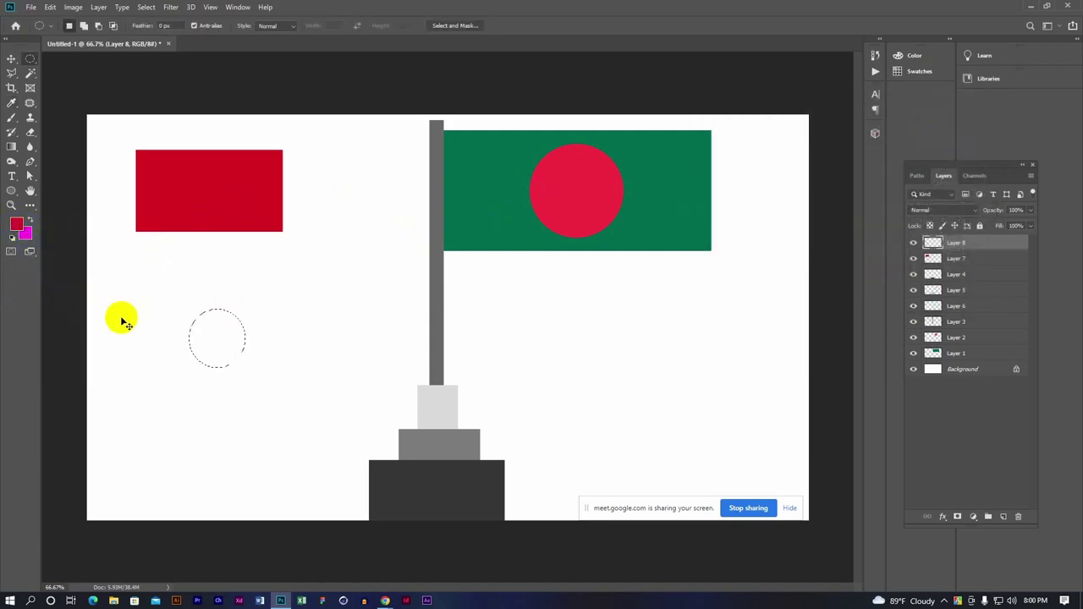
pyautogui.hotkey('ctrl', 'BackSpace')
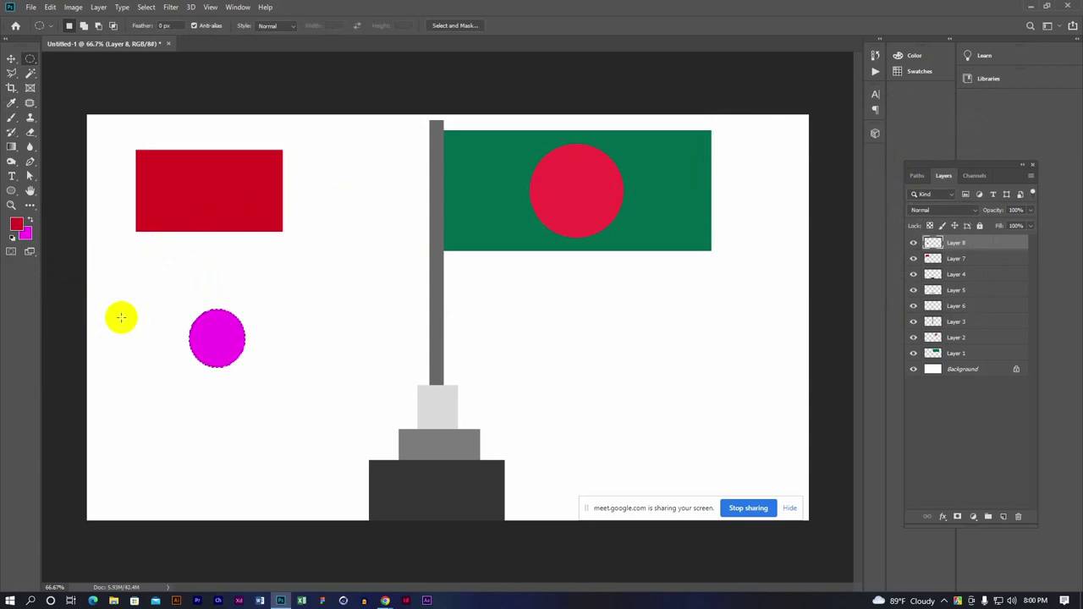
# Swap the foreground and background colours back and check the foreground colour settings
pyautogui.click(11, 227)
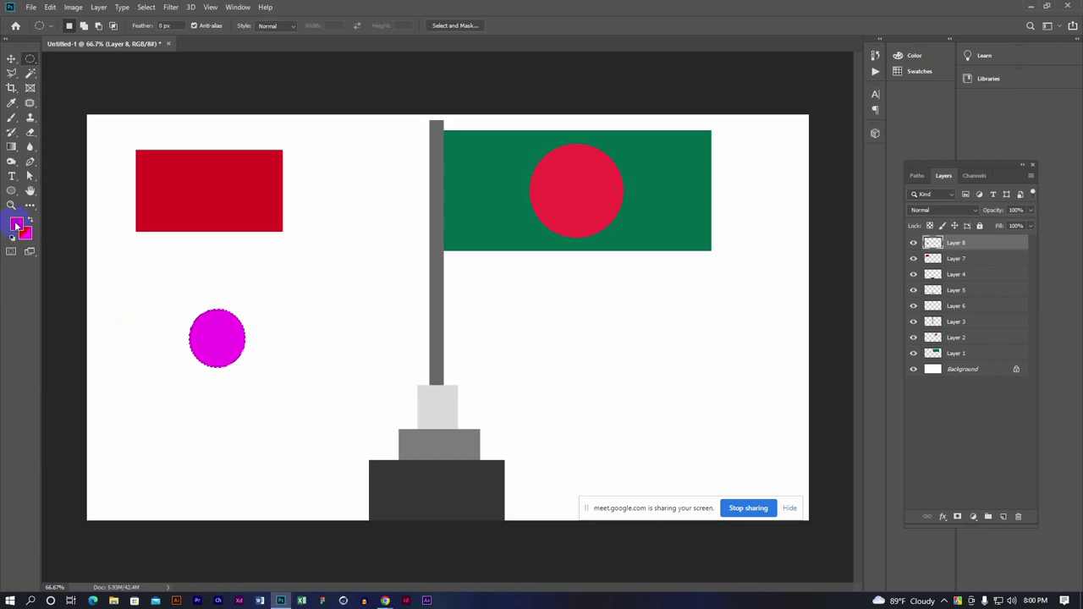
pyautogui.press('x')
pyautogui.click(216, 350)
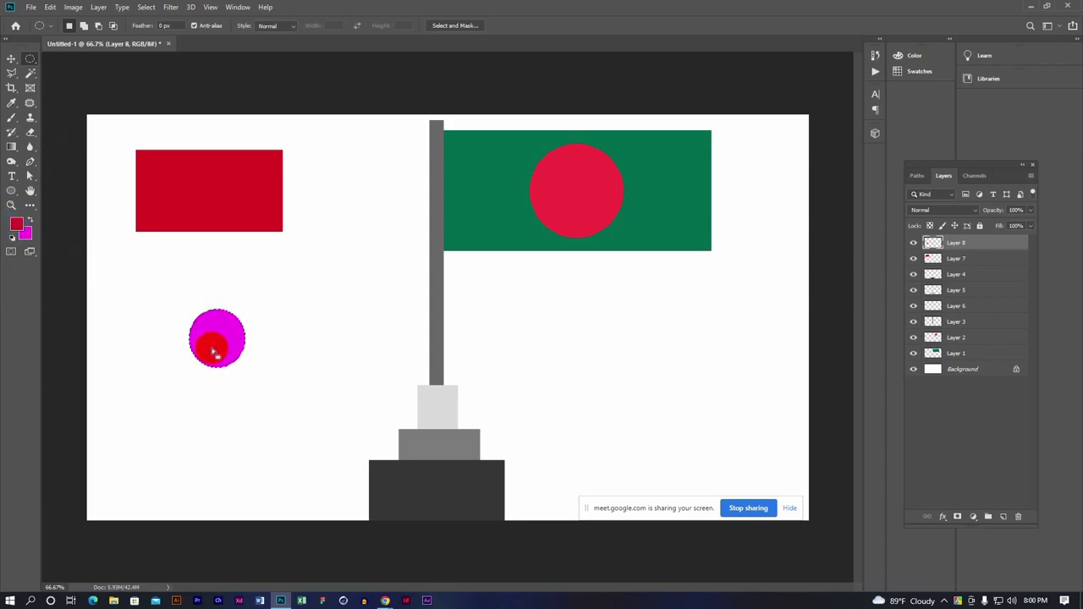
pyautogui.click(15, 224)
pyautogui.click(894, 203)
pyautogui.click(942, 131)
# Select the magenta circle with the Move tool and delete it along with its layer
pyautogui.click(27, 61)
pyautogui.click(11, 59)
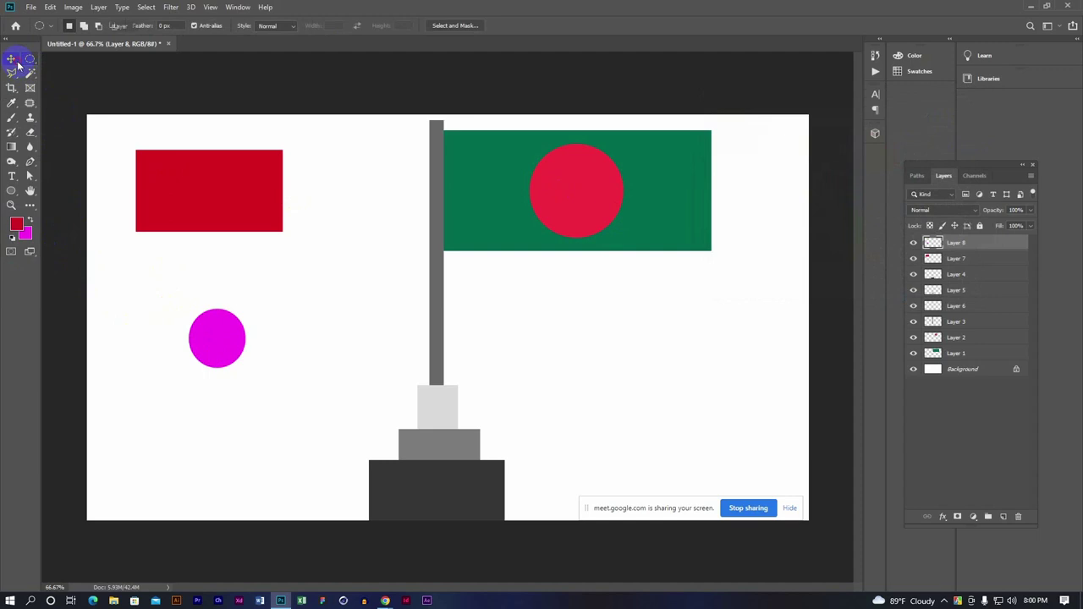
pyautogui.press('x')
pyautogui.click(25, 236)
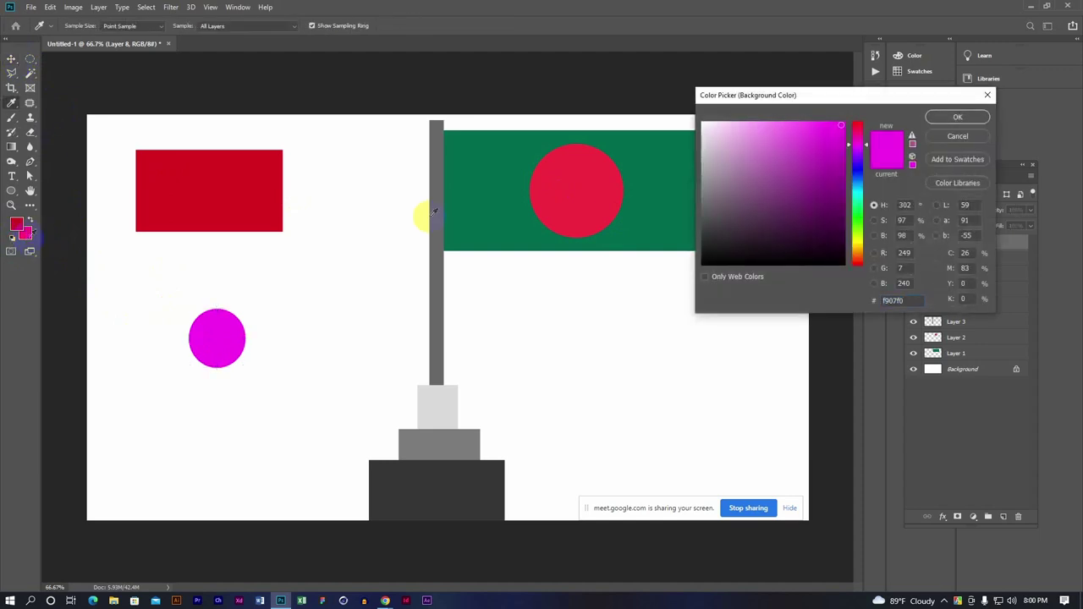
pyautogui.click(959, 135)
pyautogui.click(204, 339)
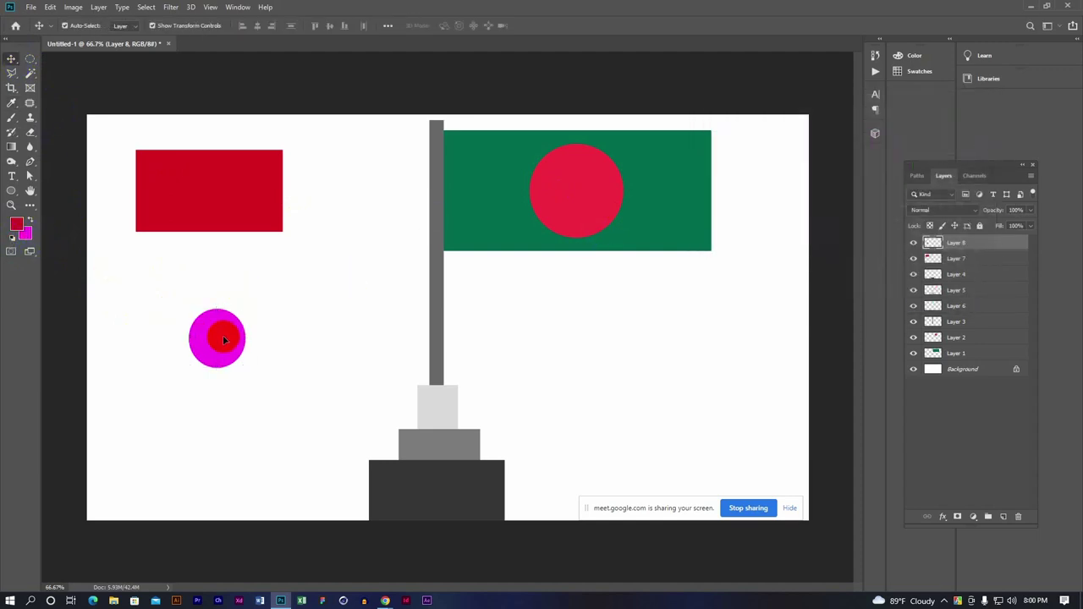
pyautogui.press('Delete')
pyautogui.click(30, 59)
pyautogui.click(73, 61)
pyautogui.moveTo(173, 328); pyautogui.dragTo(246, 396)
pyautogui.click(16, 225)
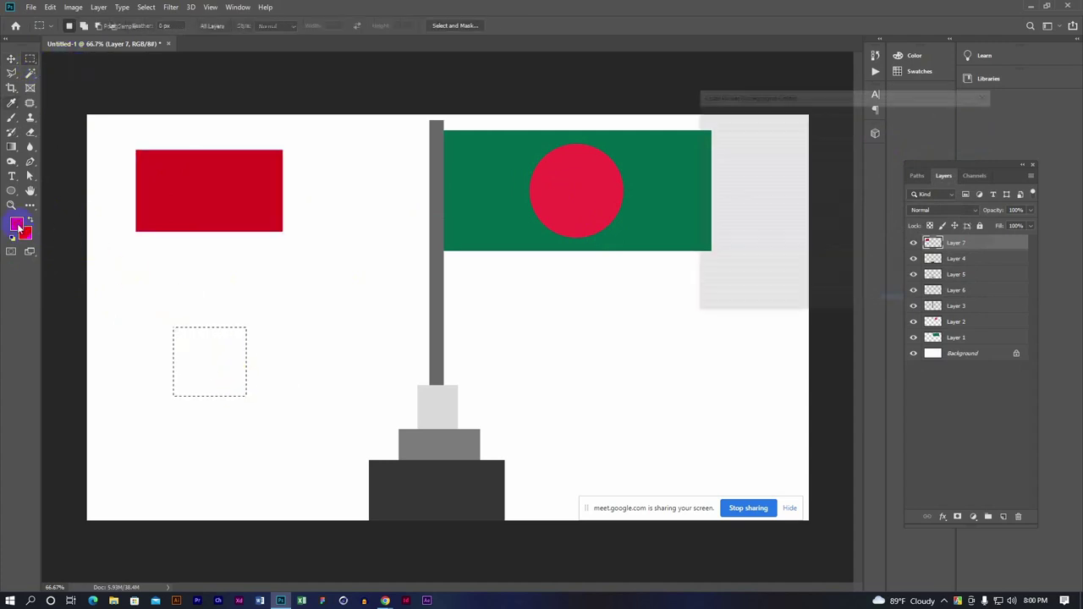
pyautogui.moveTo(790, 205); pyautogui.dragTo(725, 351)
pyautogui.click(957, 116)
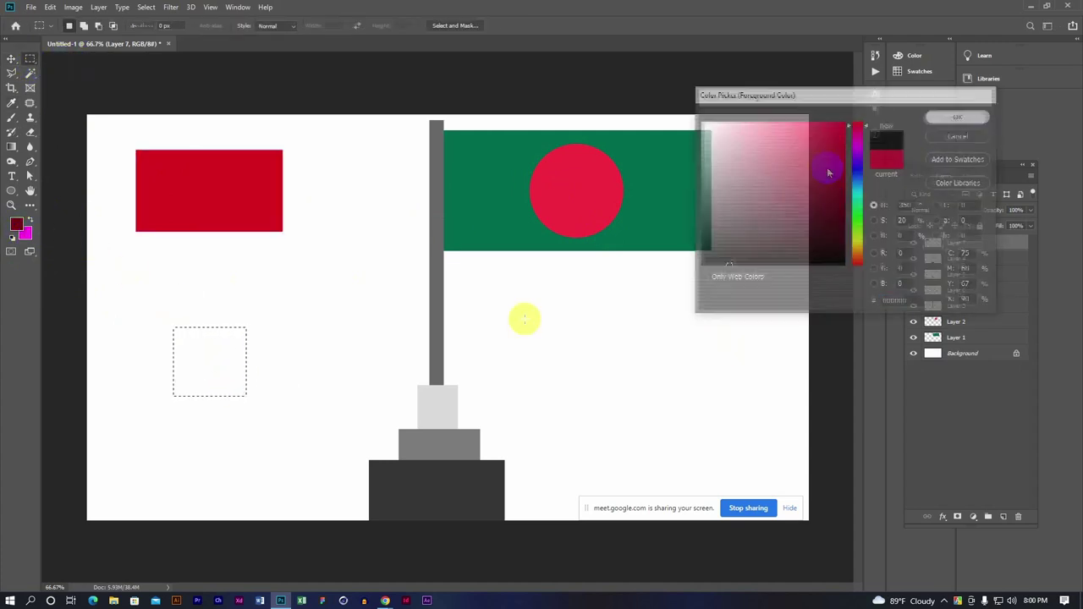
pyautogui.hotkey('ctrl', 'BackSpace')
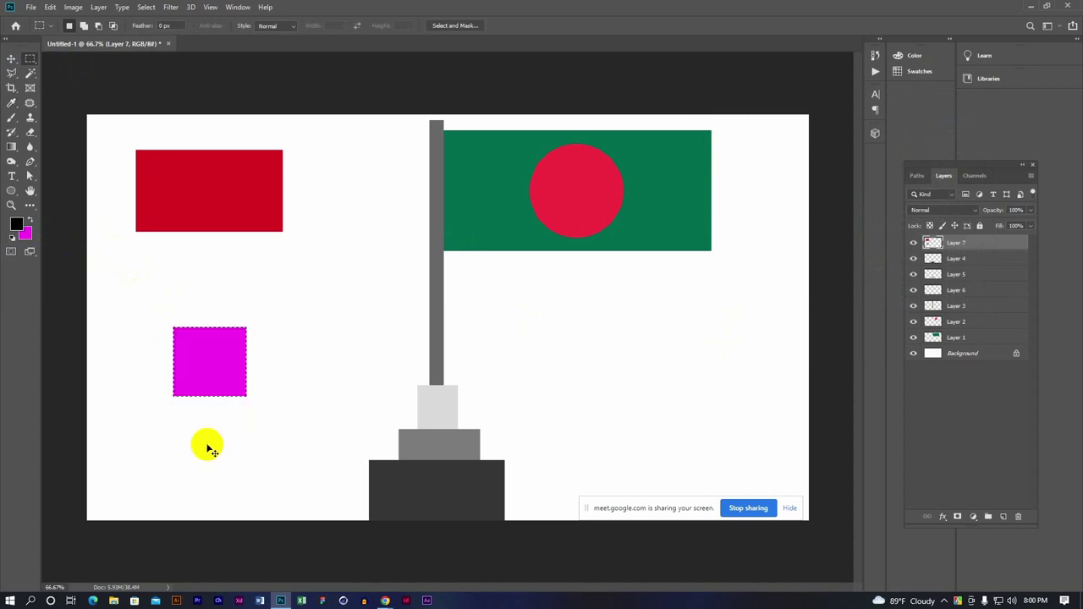
pyautogui.press('Delete')
pyautogui.hotkey('alt', 'BackSpace')
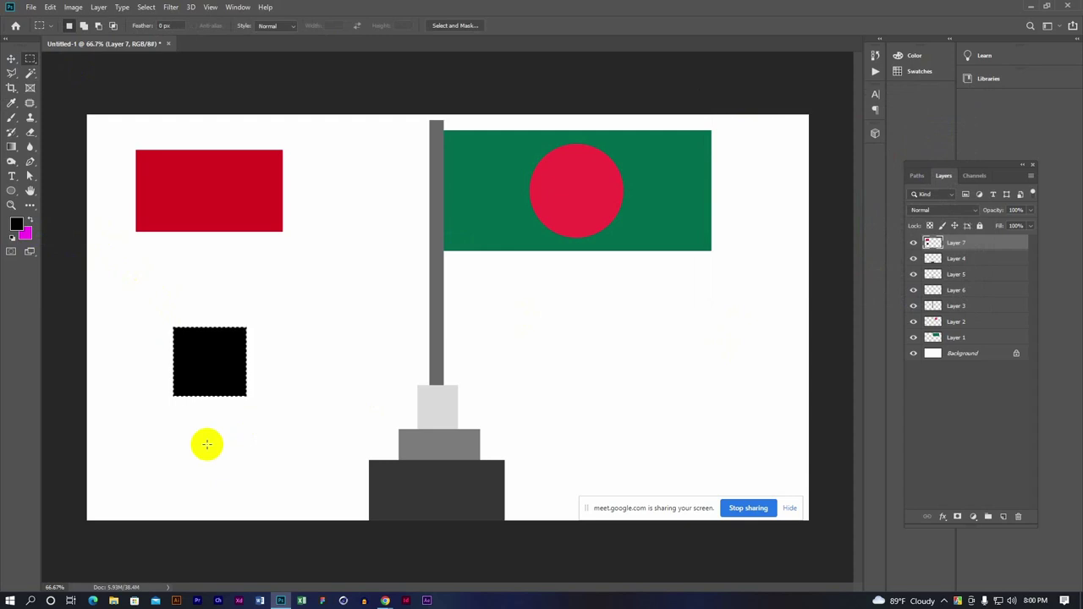
pyautogui.press('Delete')
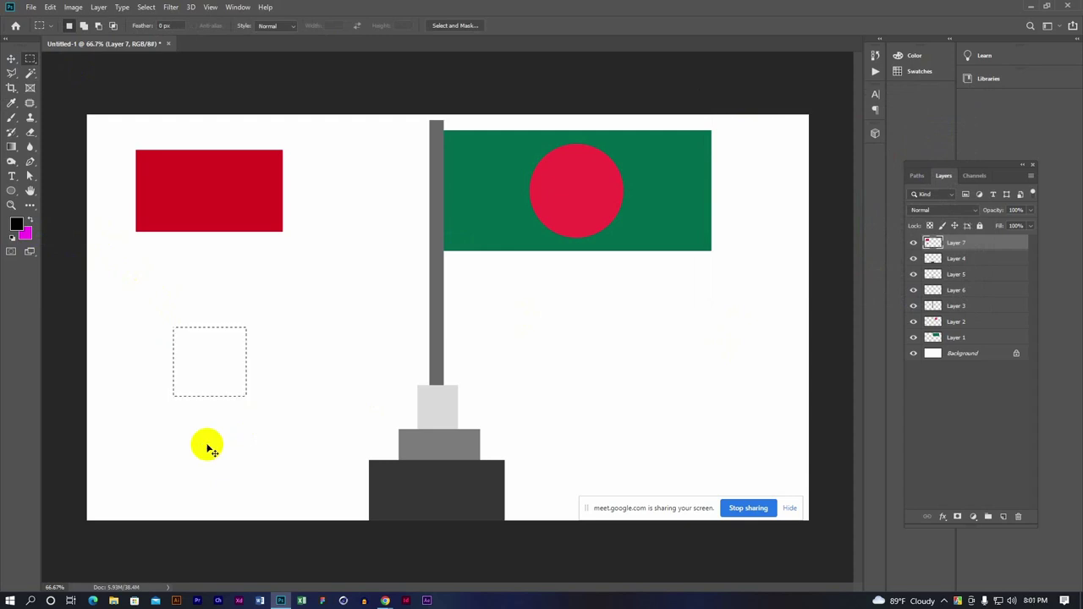
pyautogui.click(201, 418)
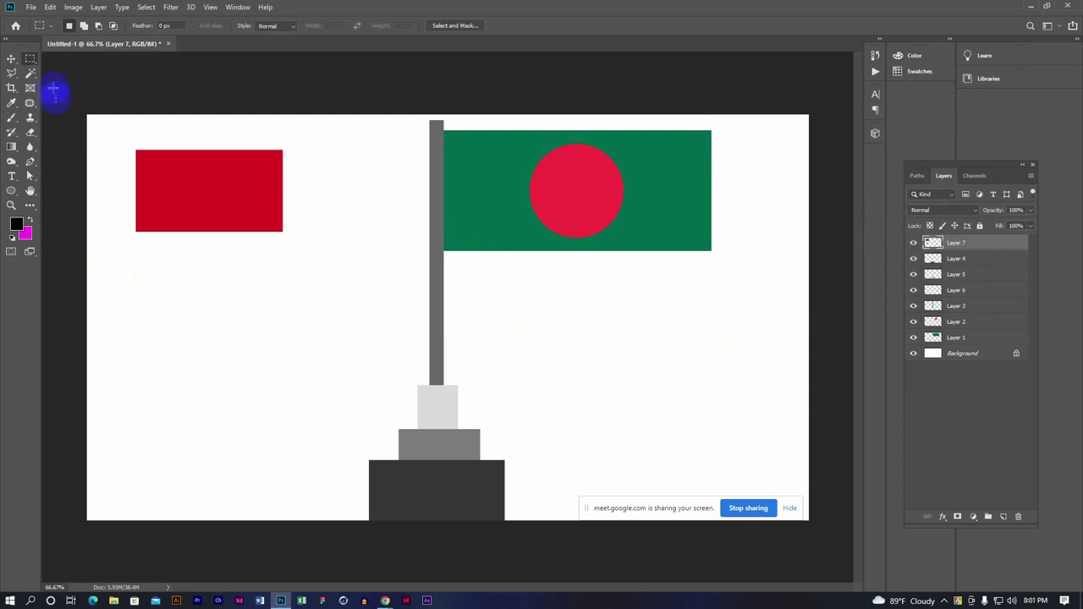
# Draw an elliptical circle selection below the red rectangle and fill it with black
pyautogui.rightClick(29, 58)
pyautogui.click(71, 70)
pyautogui.moveTo(200, 297); pyautogui.dragTo(276, 373)
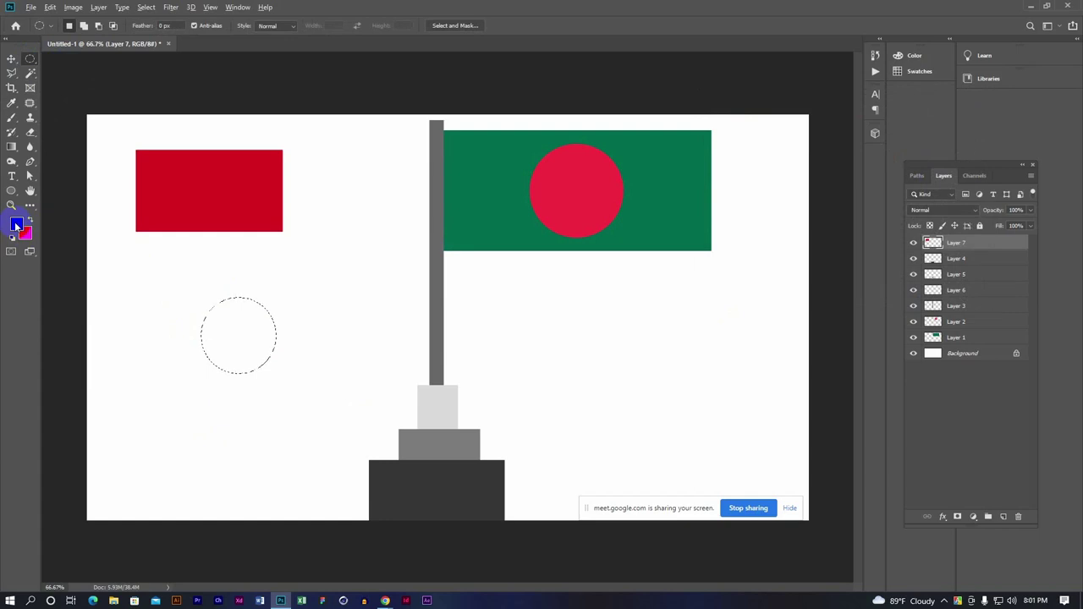
pyautogui.hotkey('alt', 'BackSpace')
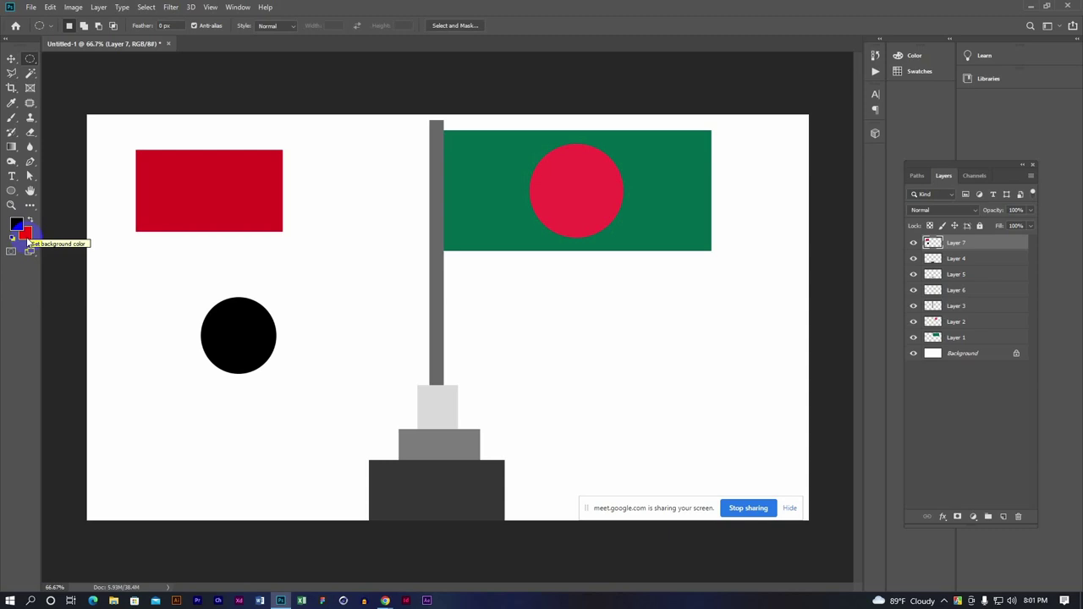
# Switch the background colour to magenta and return to the Move tool
pyautogui.click(29, 237)
pyautogui.click(29, 237)
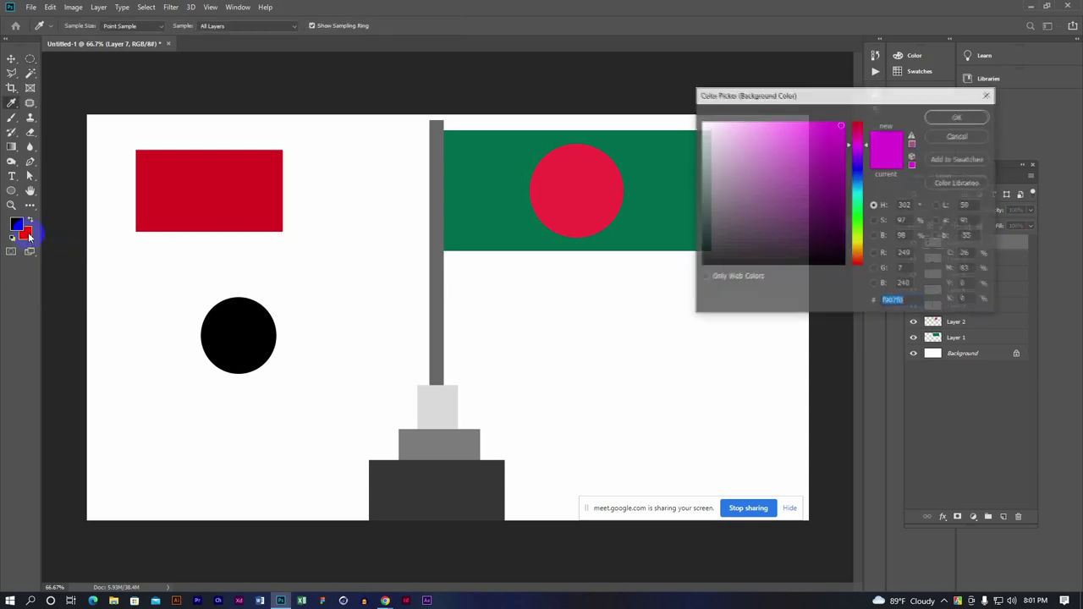
pyautogui.click(955, 138)
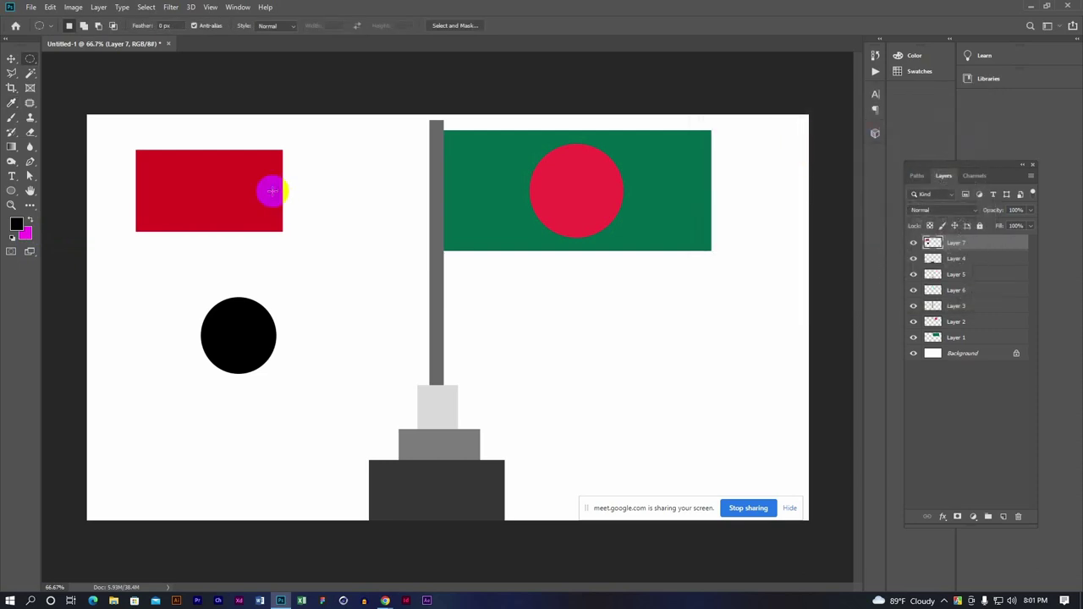
pyautogui.click(11, 60)
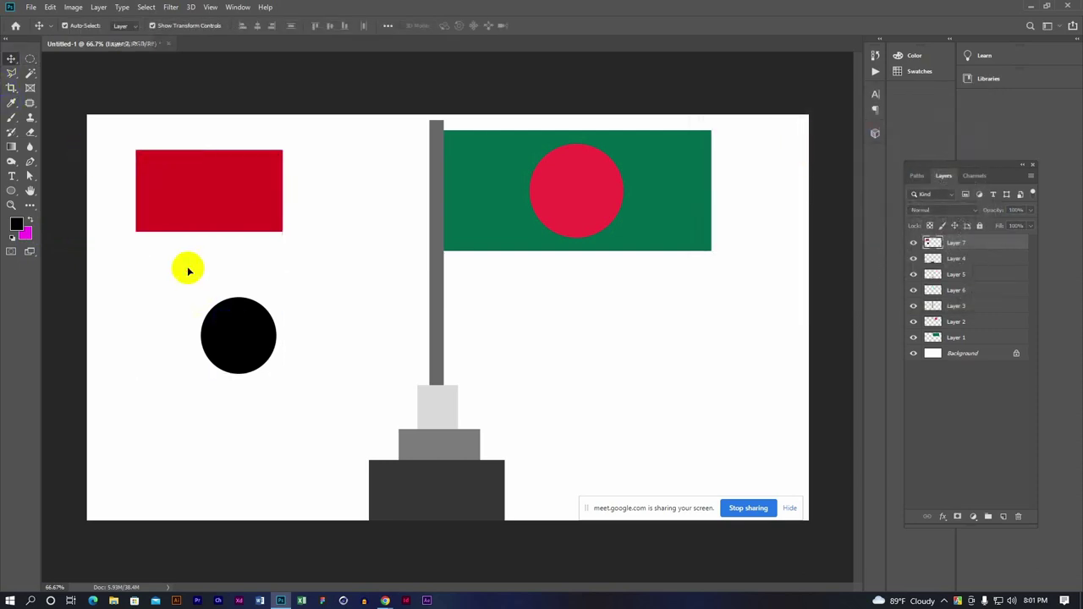
# Reposition Layer 7's red rectangle and black circle on the canvas, briefly hiding other layers
pyautogui.click(310, 321)
pyautogui.click(256, 322)
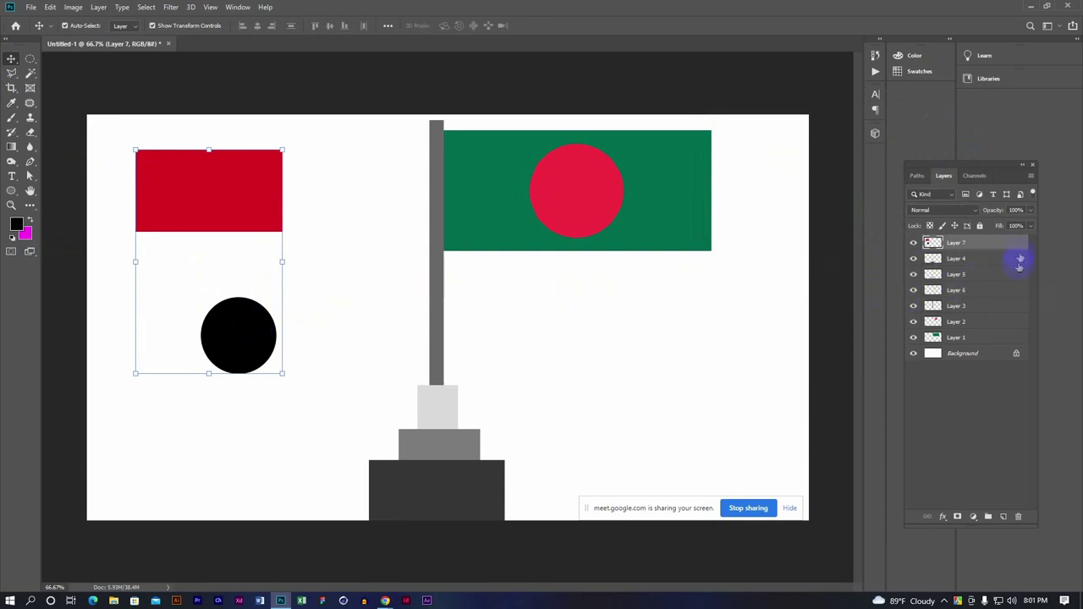
pyautogui.moveTo(205, 334)
pyautogui.mouseDown()
pyautogui.moveTo(292, 368)
pyautogui.moveTo(252, 340)
pyautogui.moveTo(298, 351)
pyautogui.mouseUp()
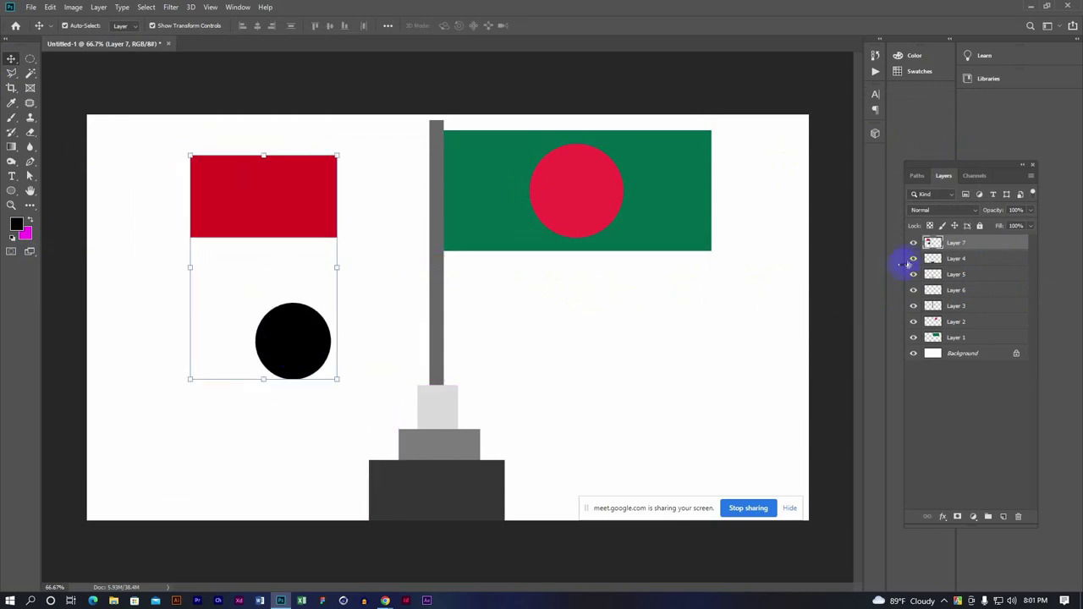
pyautogui.click(912, 357)
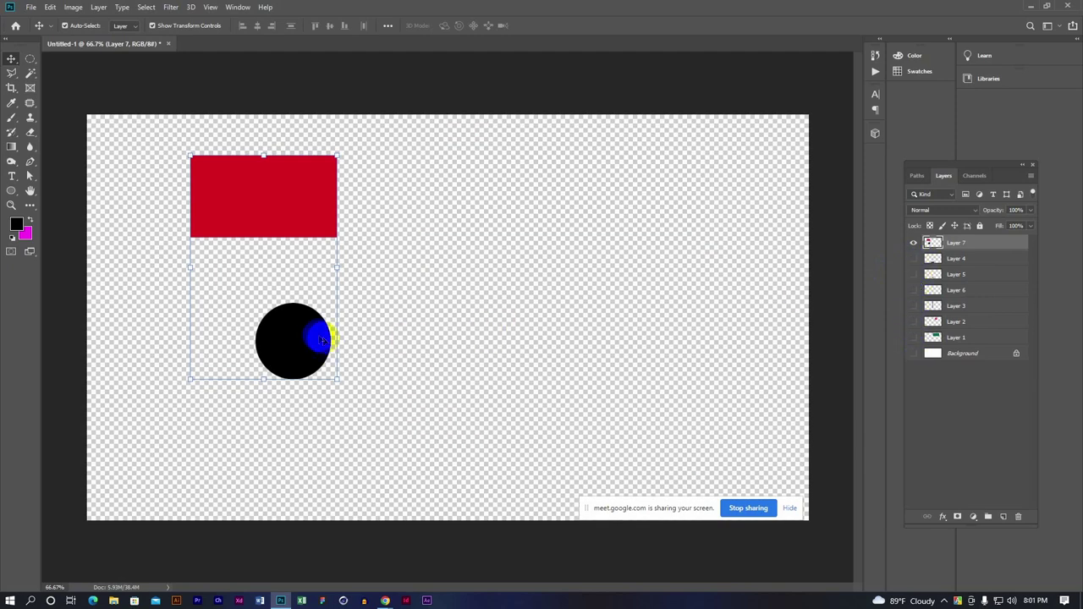
pyautogui.click(914, 360)
pyautogui.moveTo(358, 339)
pyautogui.mouseDown()
pyautogui.moveTo(374, 376)
pyautogui.moveTo(331, 363)
pyautogui.mouseUp()
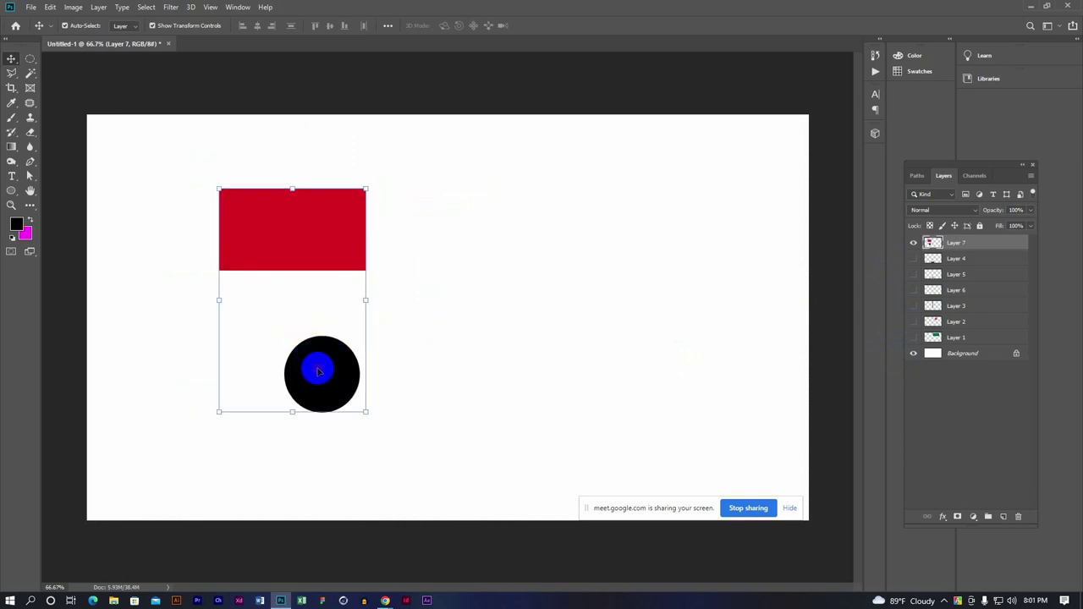
pyautogui.rightClick(303, 269)
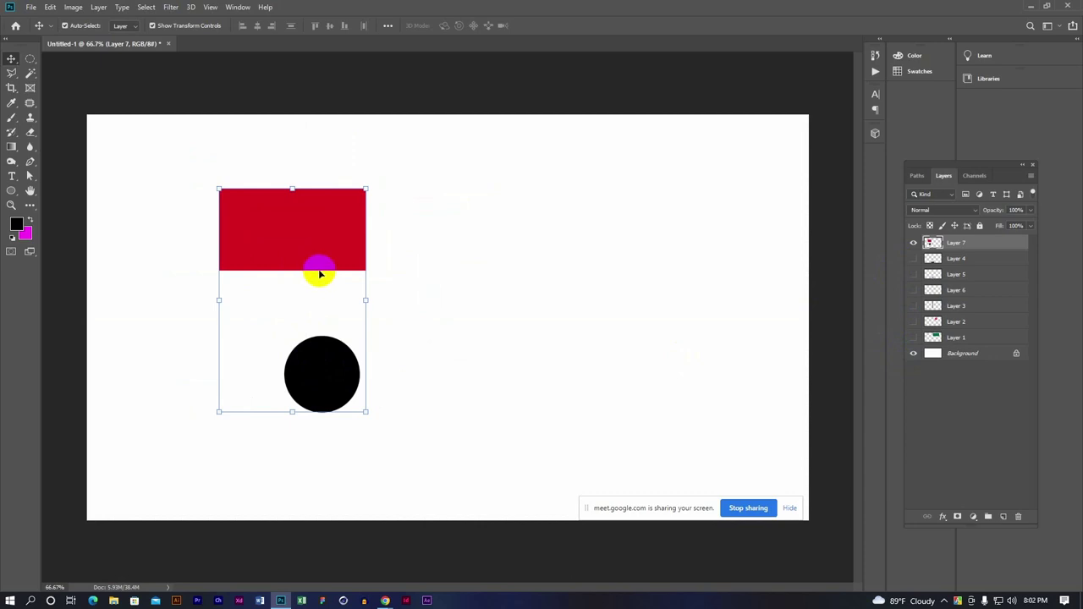
pyautogui.moveTo(381, 343); pyautogui.dragTo(365, 341)
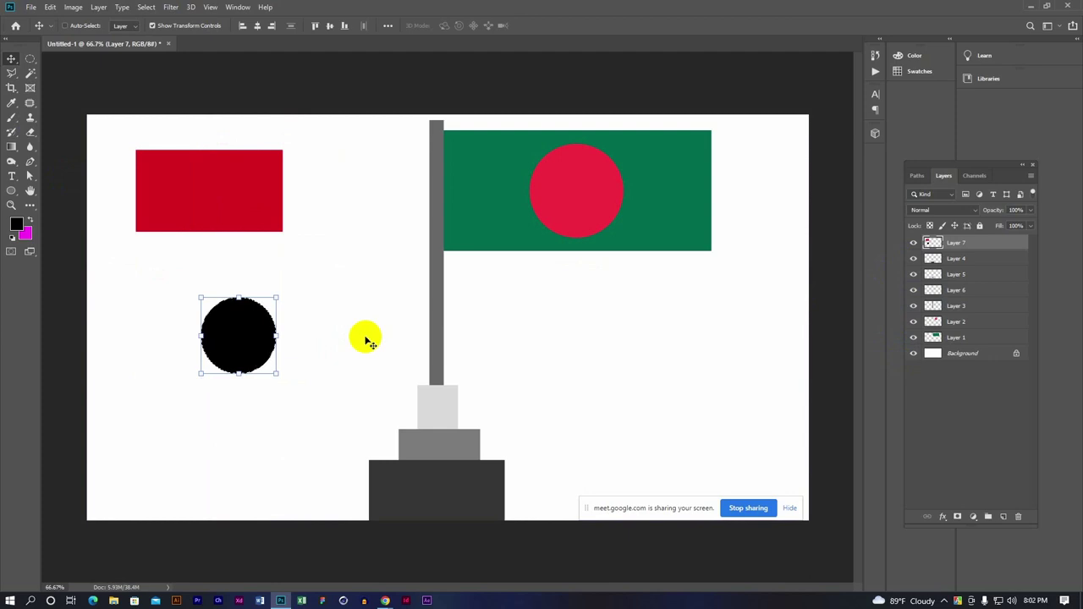
# Ctrl-click the black circle to remove it, then select the red rectangle's layer
pyautogui.press('ctrl')
pyautogui.keyDown('ctrl'); pyautogui.click(264, 319); pyautogui.keyUp('ctrl')
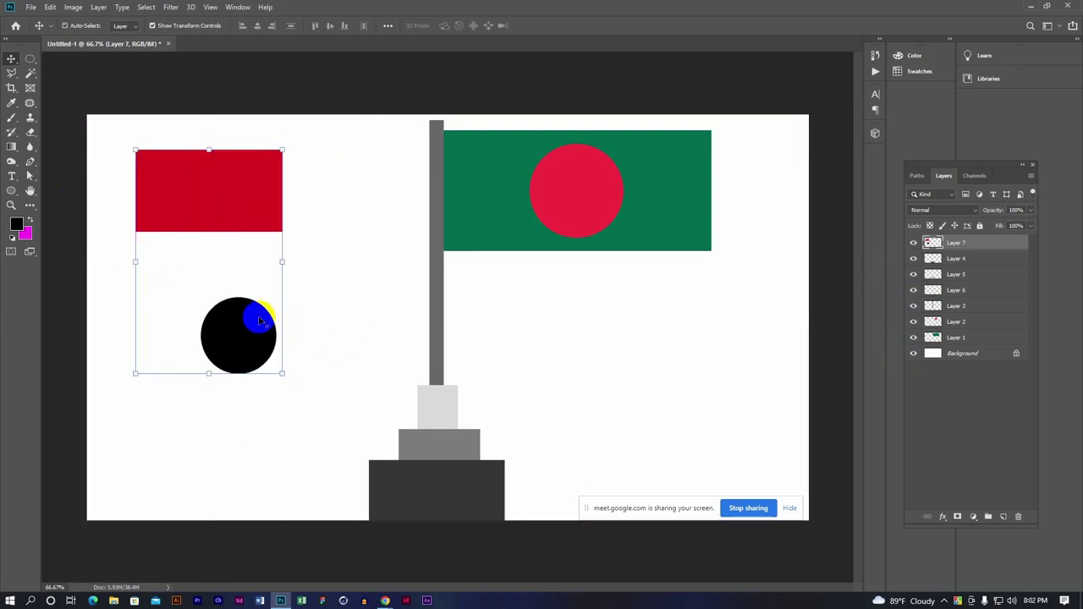
pyautogui.moveTo(264, 320); pyautogui.dragTo(292, 313)
pyautogui.click(186, 186)
pyautogui.click(203, 188)
pyautogui.click(203, 192)
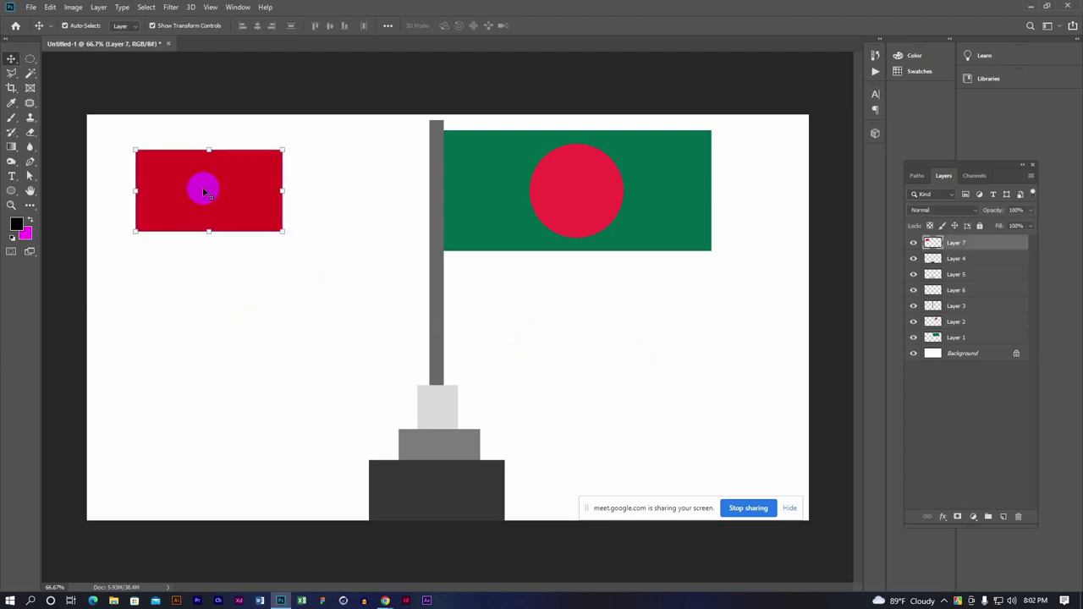
# Add Layer 8 and fill a circular selection below the rectangle with black
pyautogui.click(1003, 517)
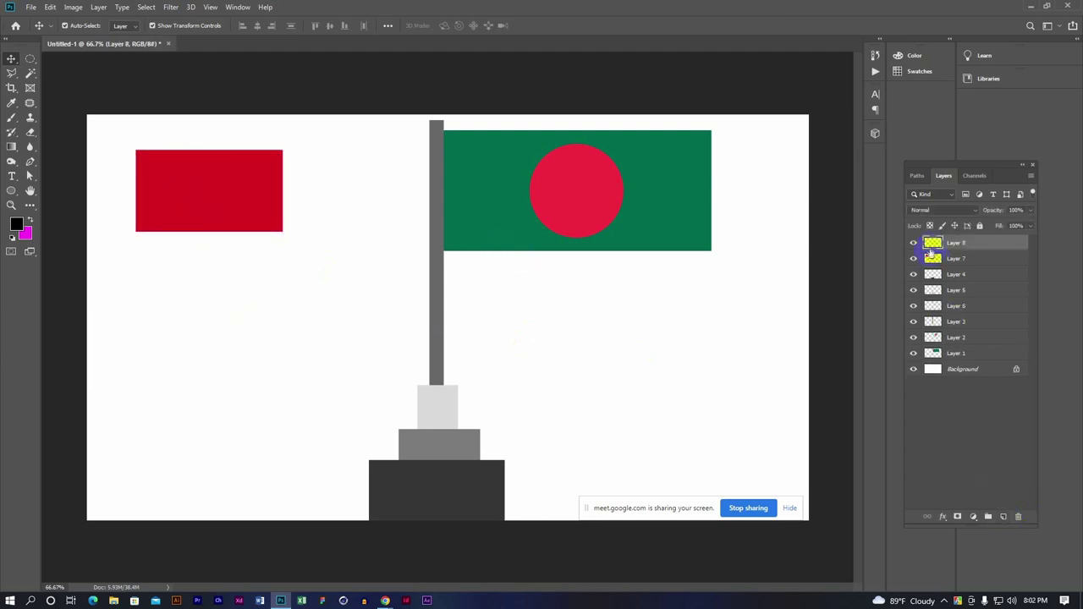
pyautogui.click(29, 59)
pyautogui.moveTo(210, 286); pyautogui.dragTo(277, 353)
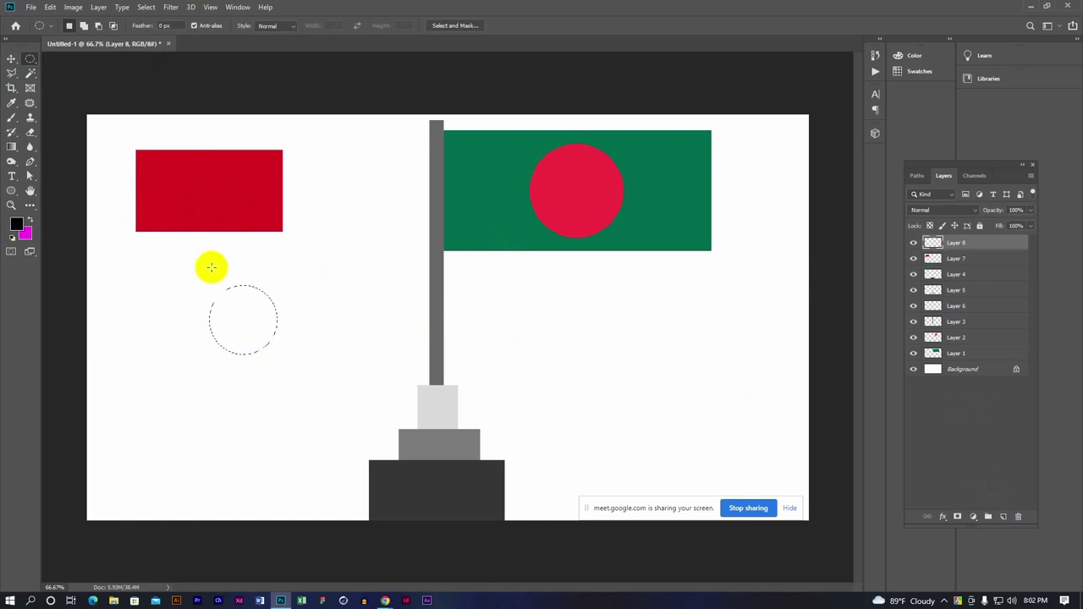
pyautogui.hotkey('alt', 'BackSpace')
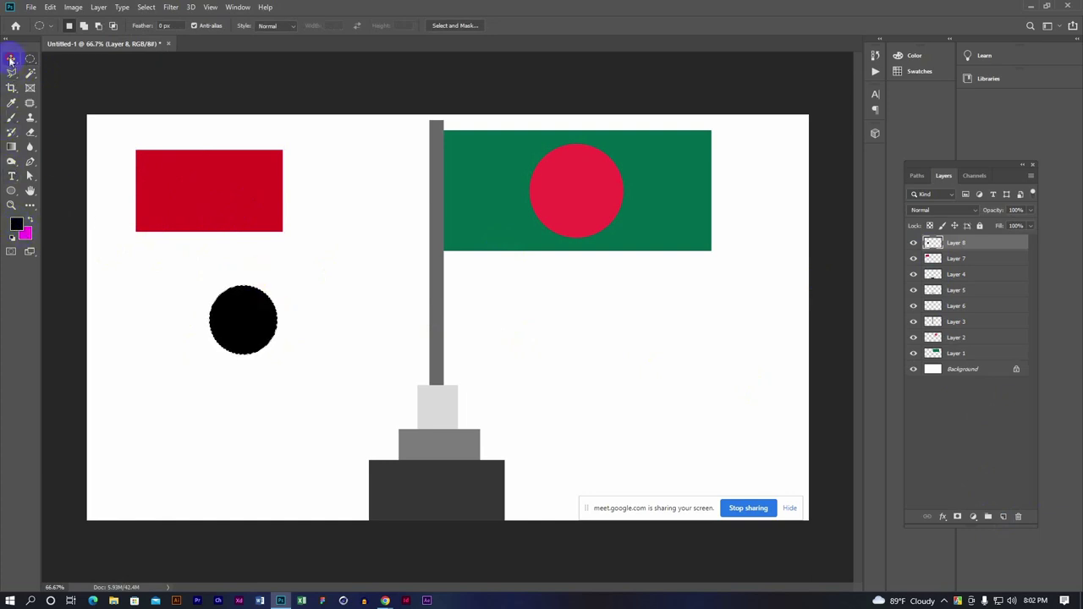
# Return to the Move tool and dismiss the no-layer-selected warnings
pyautogui.click(11, 58)
pyautogui.click(263, 285)
pyautogui.click(344, 299)
pyautogui.click(224, 312)
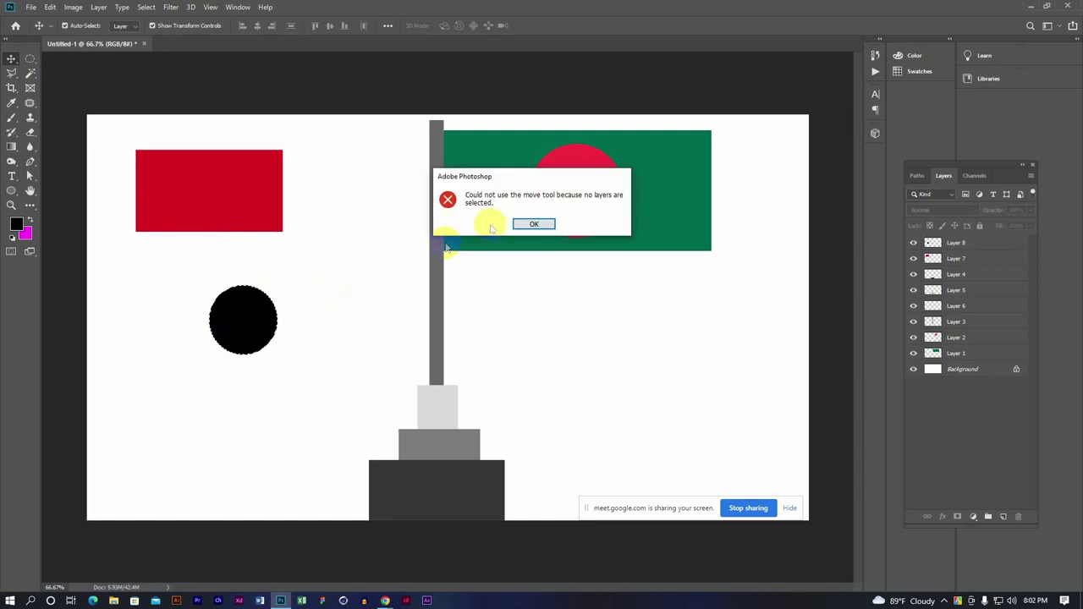
pyautogui.click(542, 225)
pyautogui.click(194, 319)
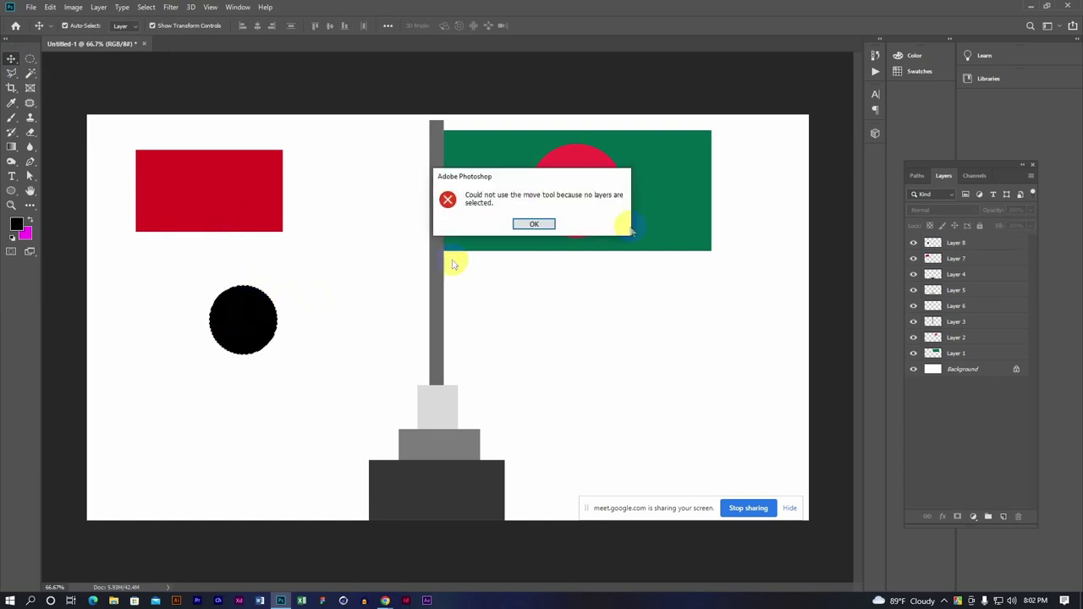
pyautogui.click(538, 224)
# Drag Layer 8's black circle onto the red rectangle and select both Layers 7 and 8
pyautogui.click(956, 247)
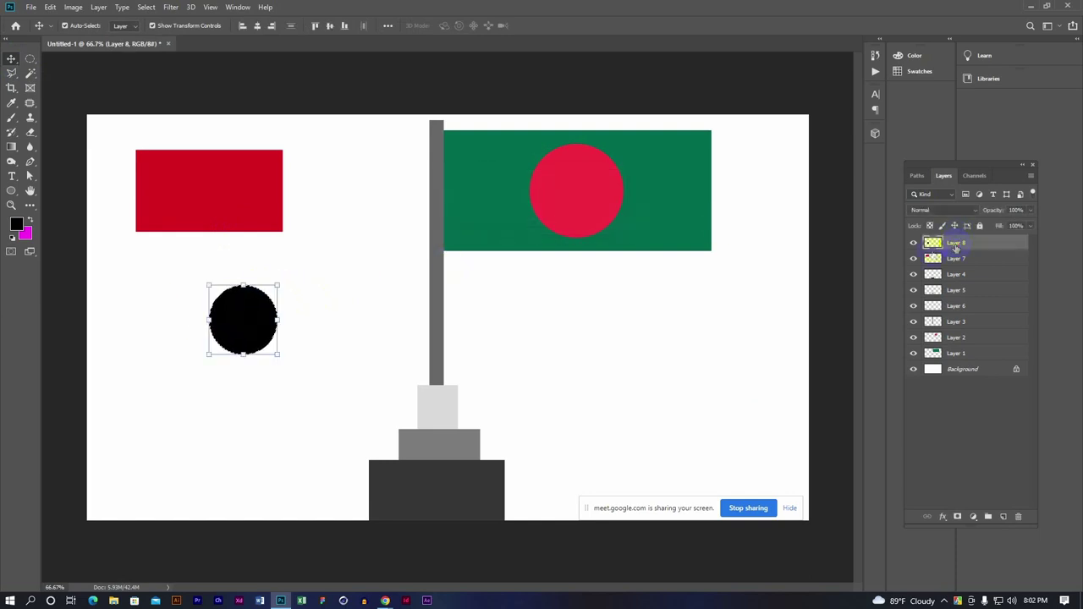
pyautogui.moveTo(242, 317)
pyautogui.mouseDown()
pyautogui.moveTo(203, 187)
pyautogui.moveTo(180, 208)
pyautogui.moveTo(288, 258)
pyautogui.mouseUp()
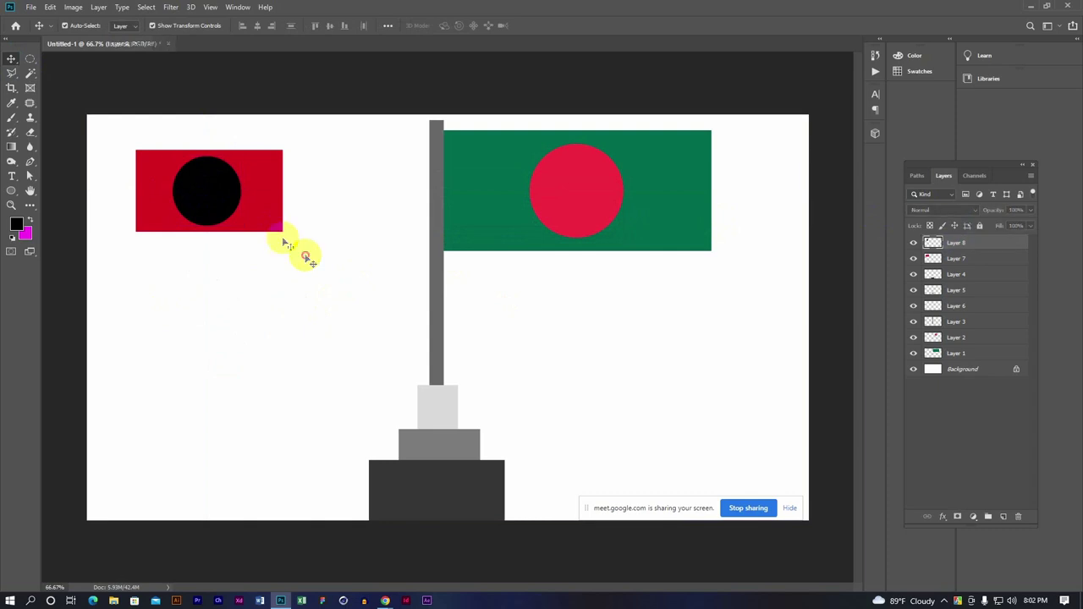
pyautogui.click(242, 194)
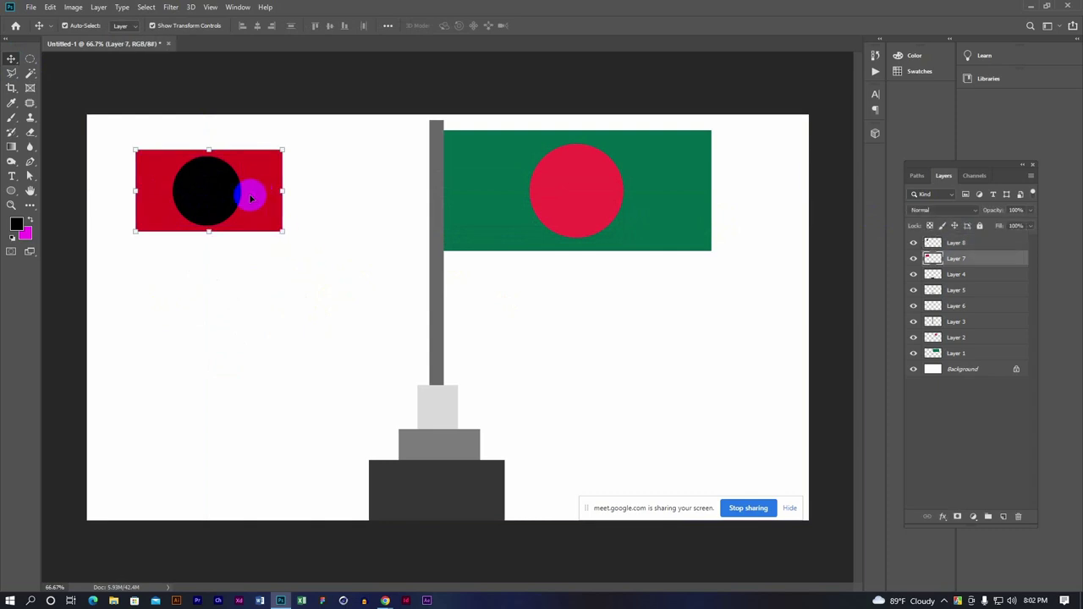
pyautogui.keyDown('shift'); pyautogui.click(955, 244); pyautogui.keyUp('shift')
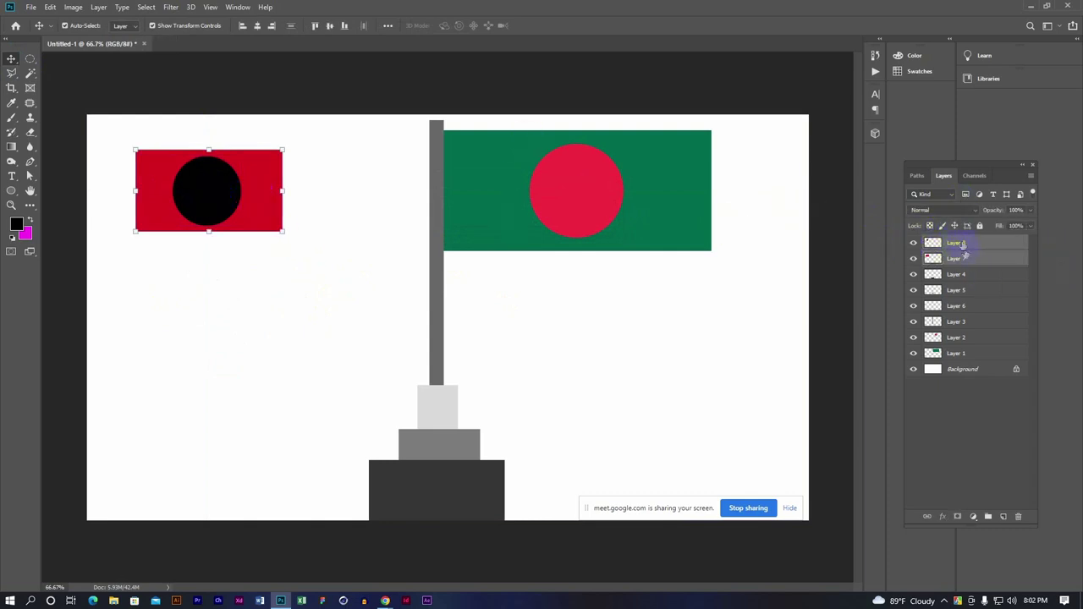
pyautogui.click(962, 260)
pyautogui.keyDown('shift'); pyautogui.click(955, 243); pyautogui.keyUp('shift')
# Test the alignment options, finishing with horizontal and vertical centre alignment
pyautogui.click(258, 26)
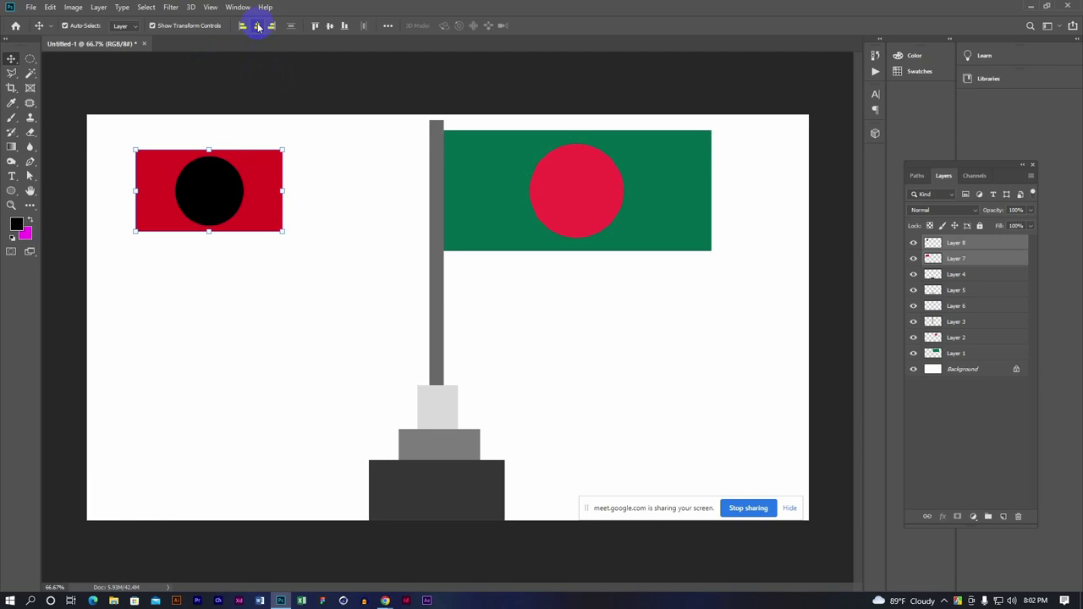
pyautogui.click(317, 27)
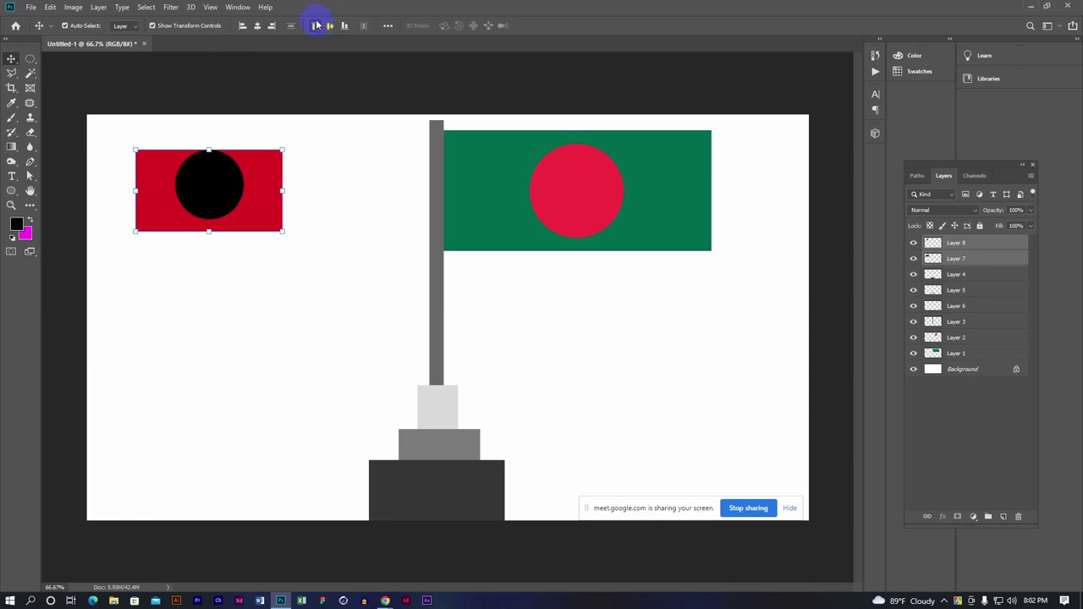
pyautogui.click(345, 27)
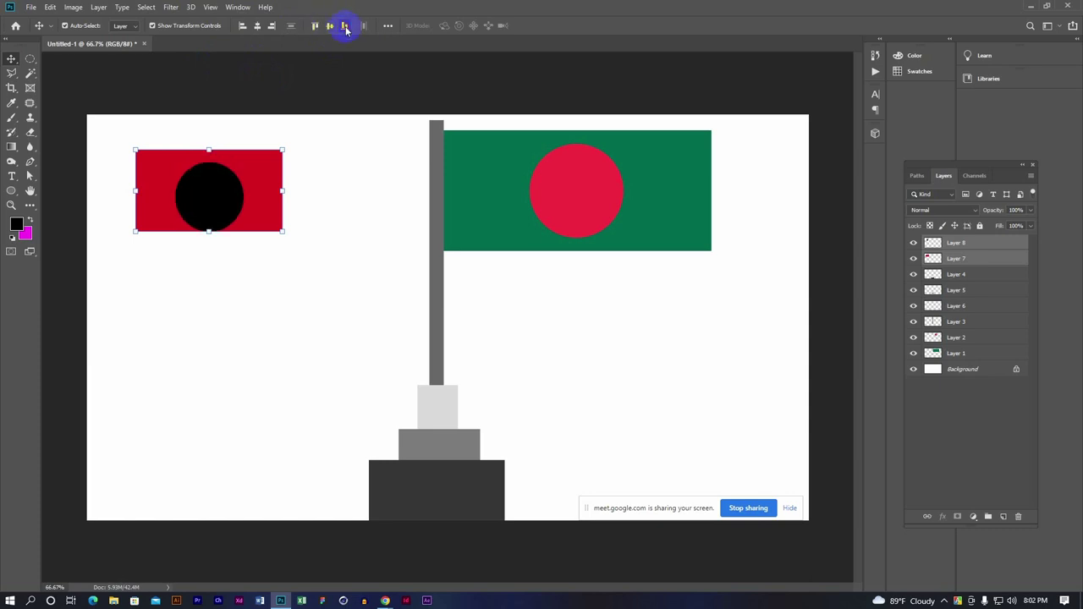
pyautogui.click(242, 26)
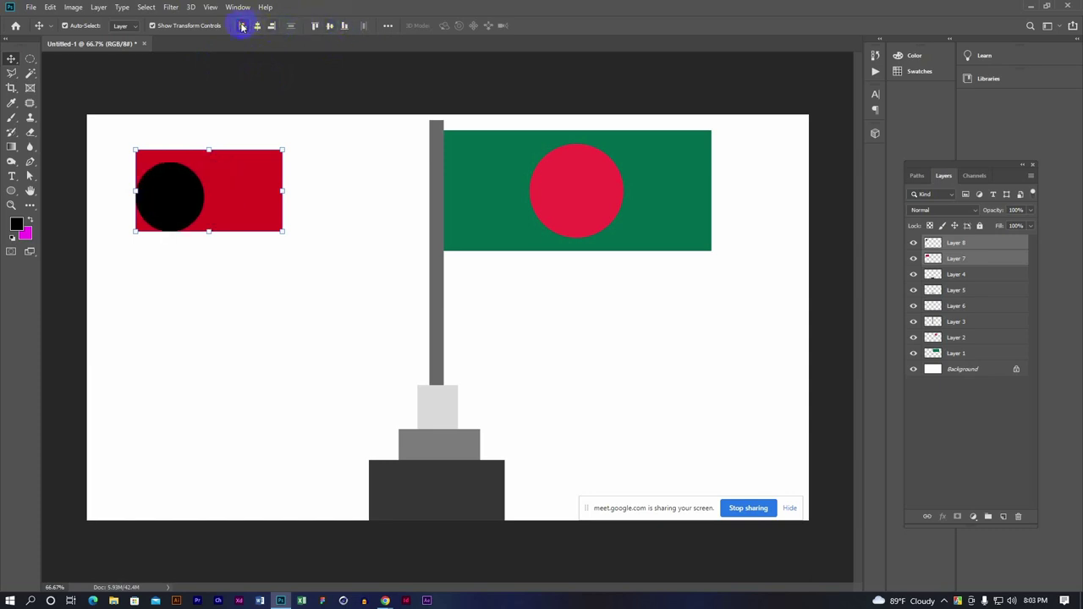
pyautogui.click(273, 27)
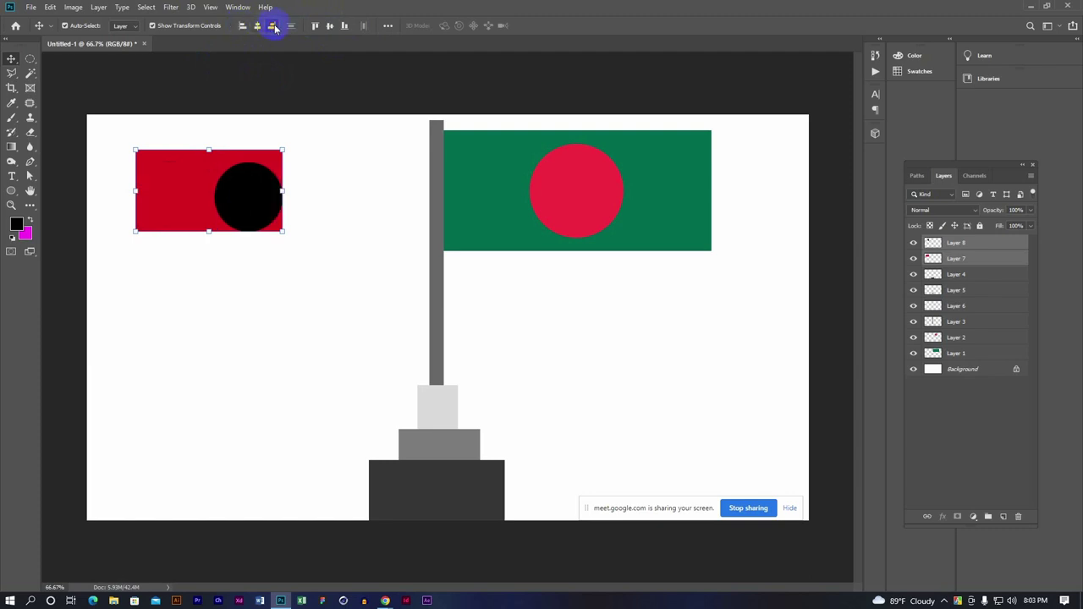
pyautogui.click(257, 26)
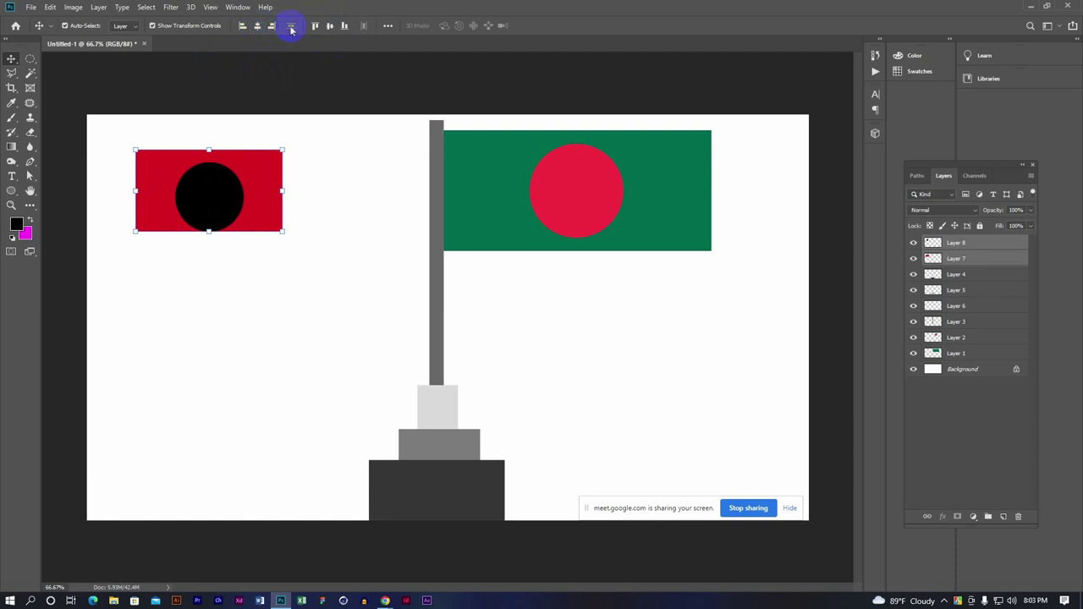
pyautogui.click(330, 26)
pyautogui.click(227, 178)
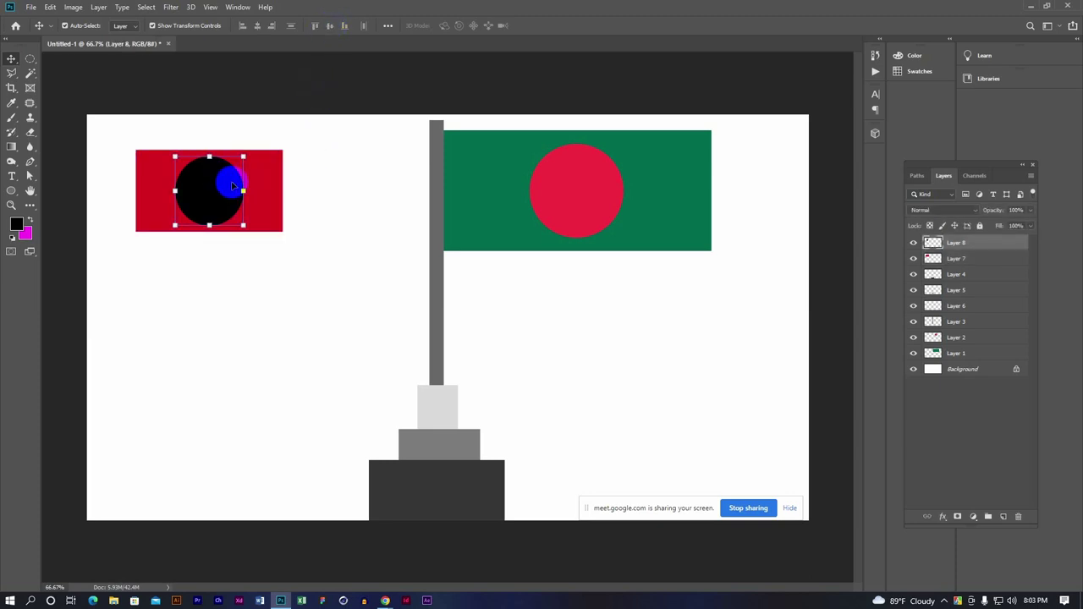
# Delete Layers 8 and 7, deselect on the canvas, and minimize Photoshop
pyautogui.press('Delete')
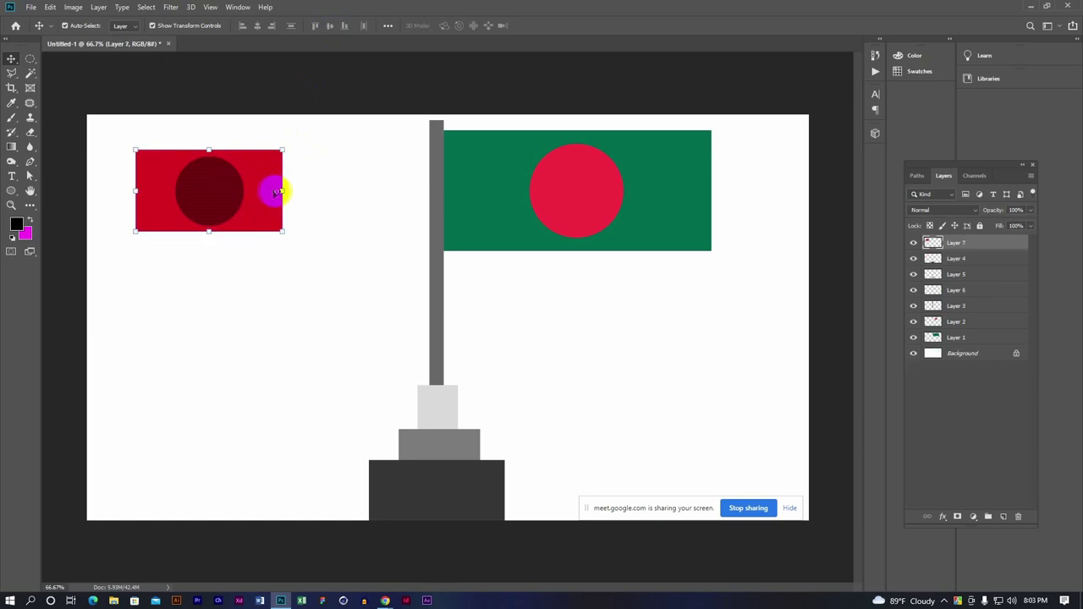
pyautogui.press('Delete')
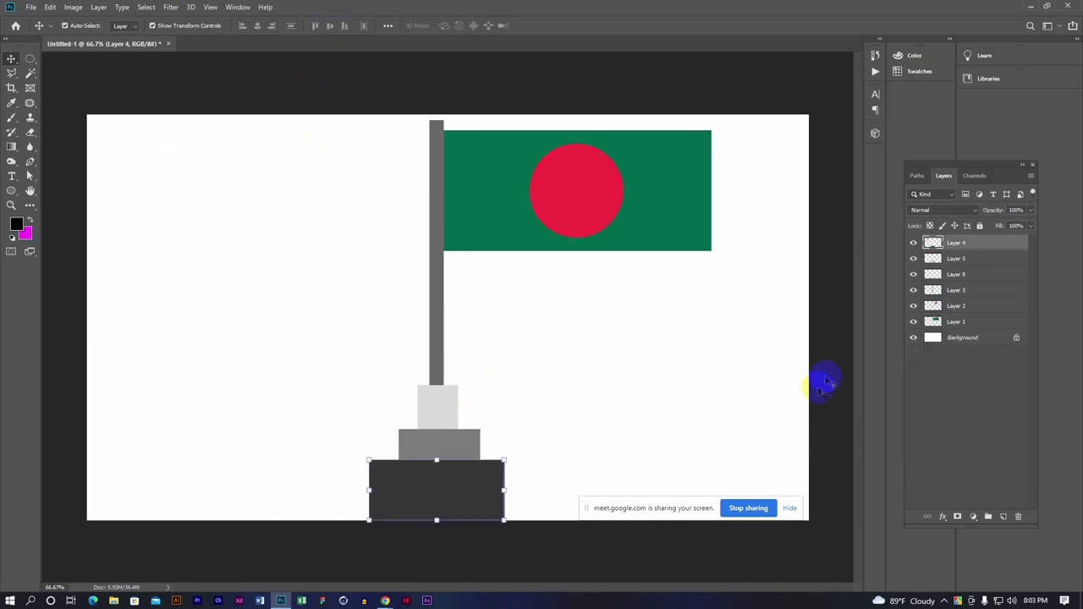
pyautogui.click(311, 414)
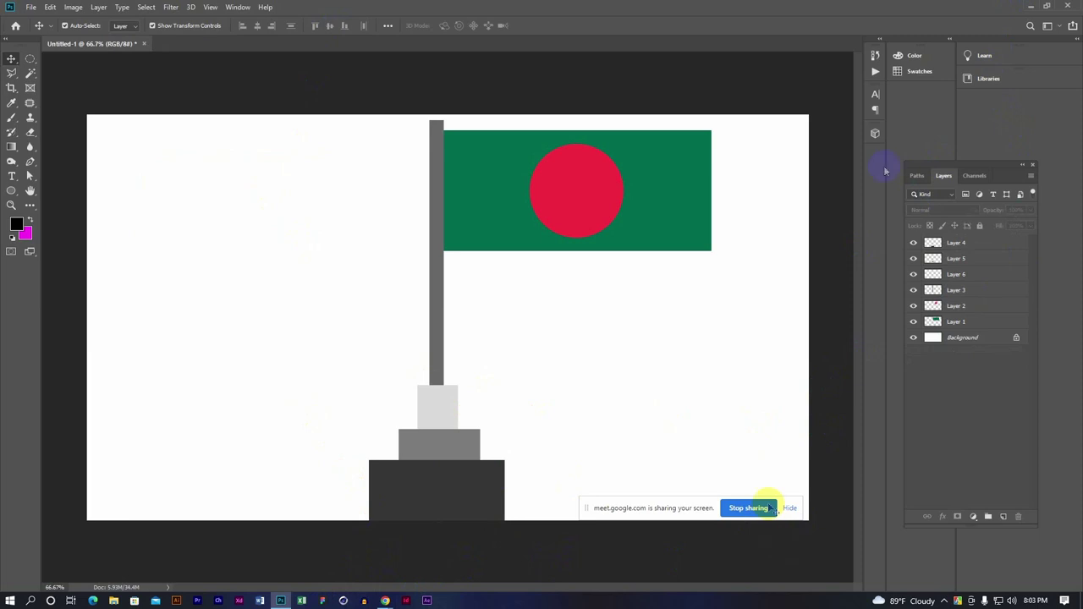
pyautogui.click(1034, 8)
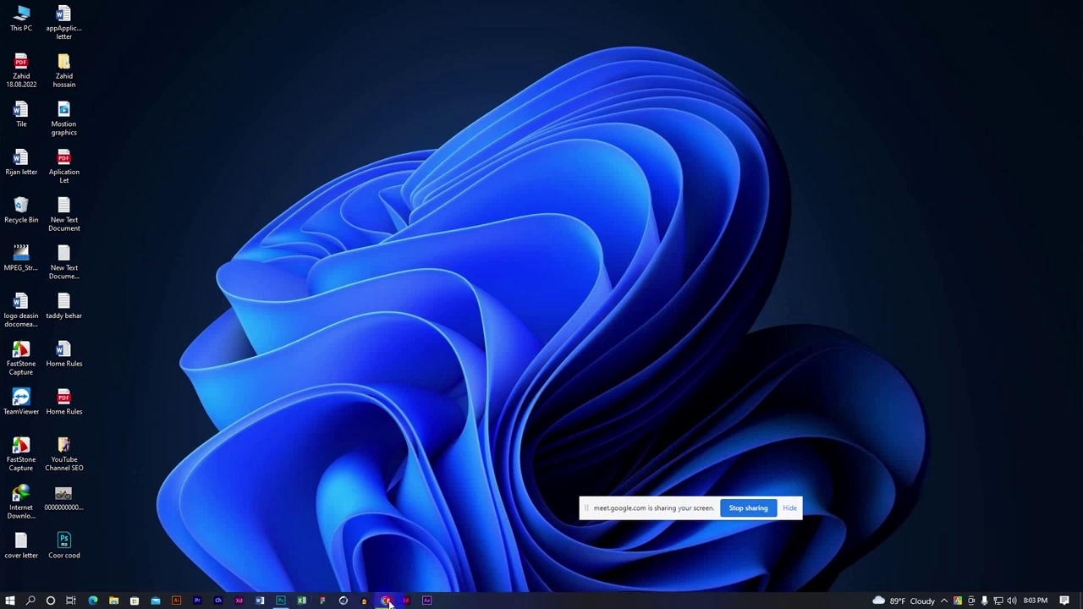
# Bring back the Chrome window showing the 'bangladesh flag color code' results
pyautogui.moveTo(384, 601)
pyautogui.click(343, 567)
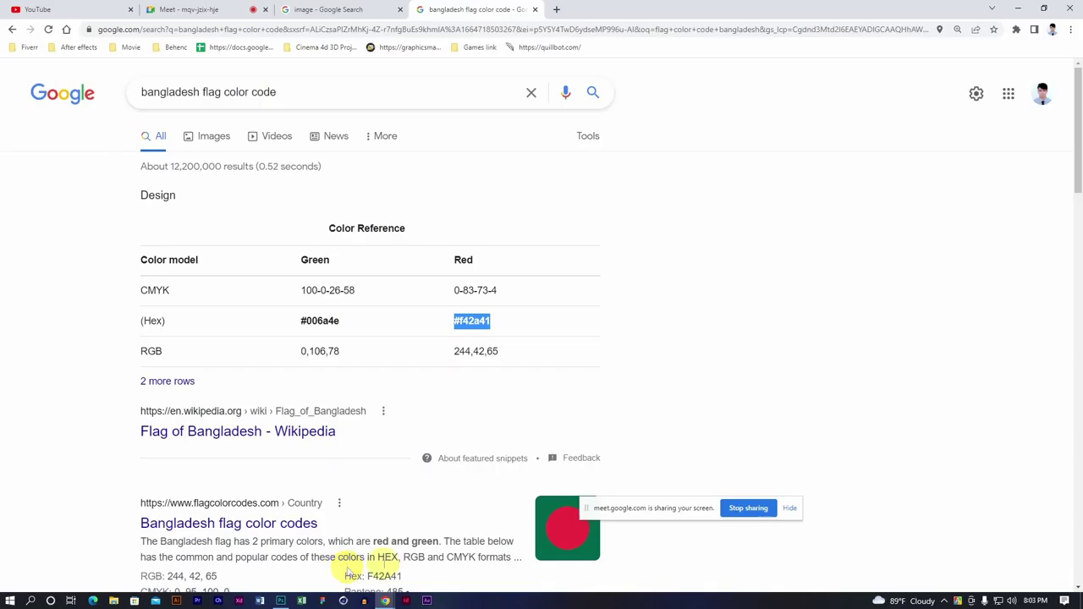